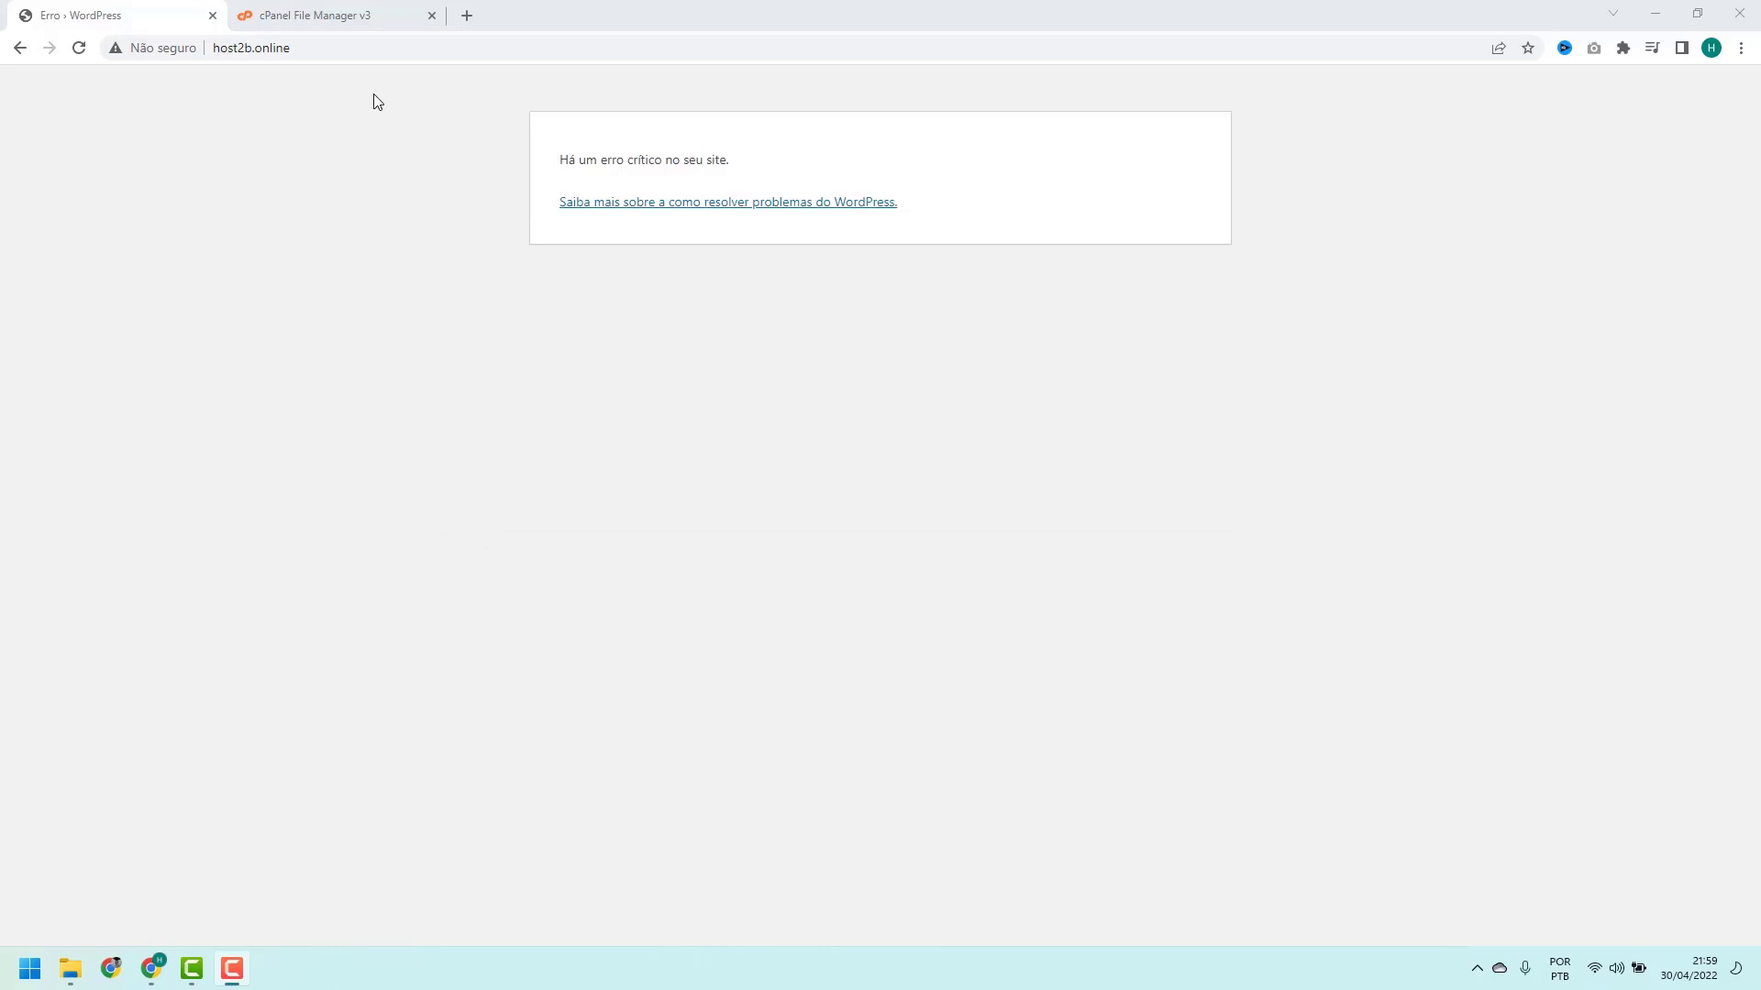
In the cPanel File Manager, open wp-config.php from the public_html folder for editing.
{"action": "left_click", "coordinate": [361, 23]}
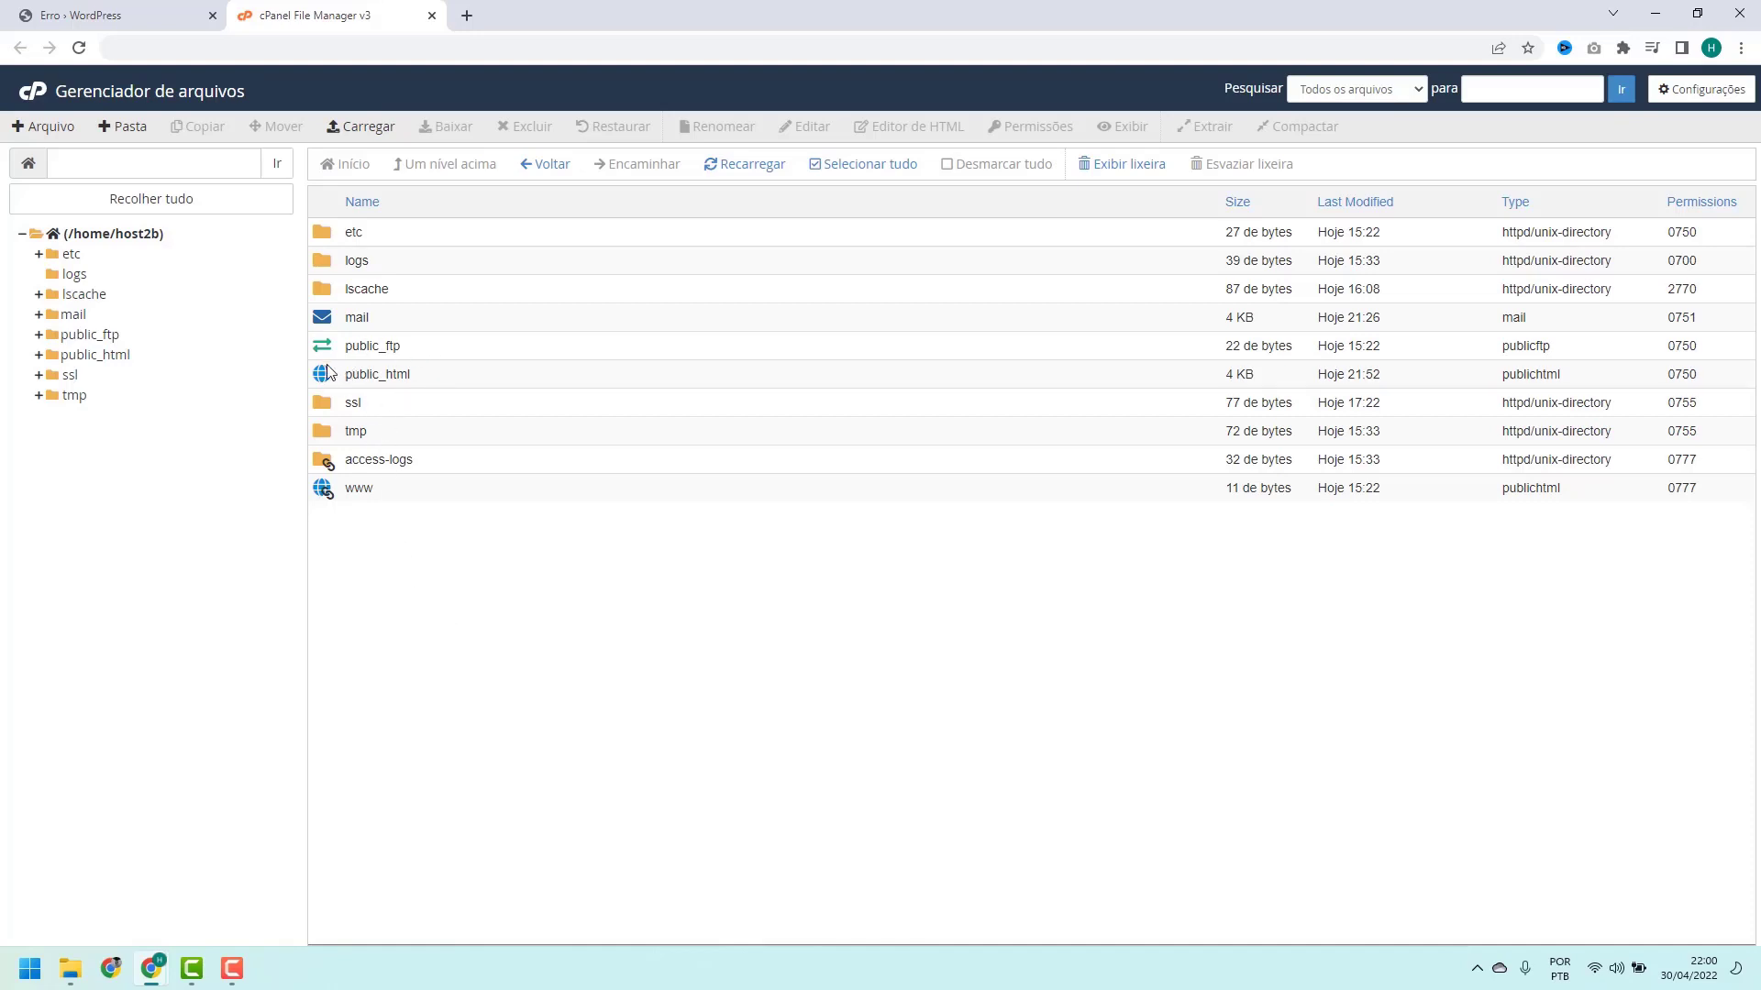
{"action": "double_click", "coordinate": [424, 382]}
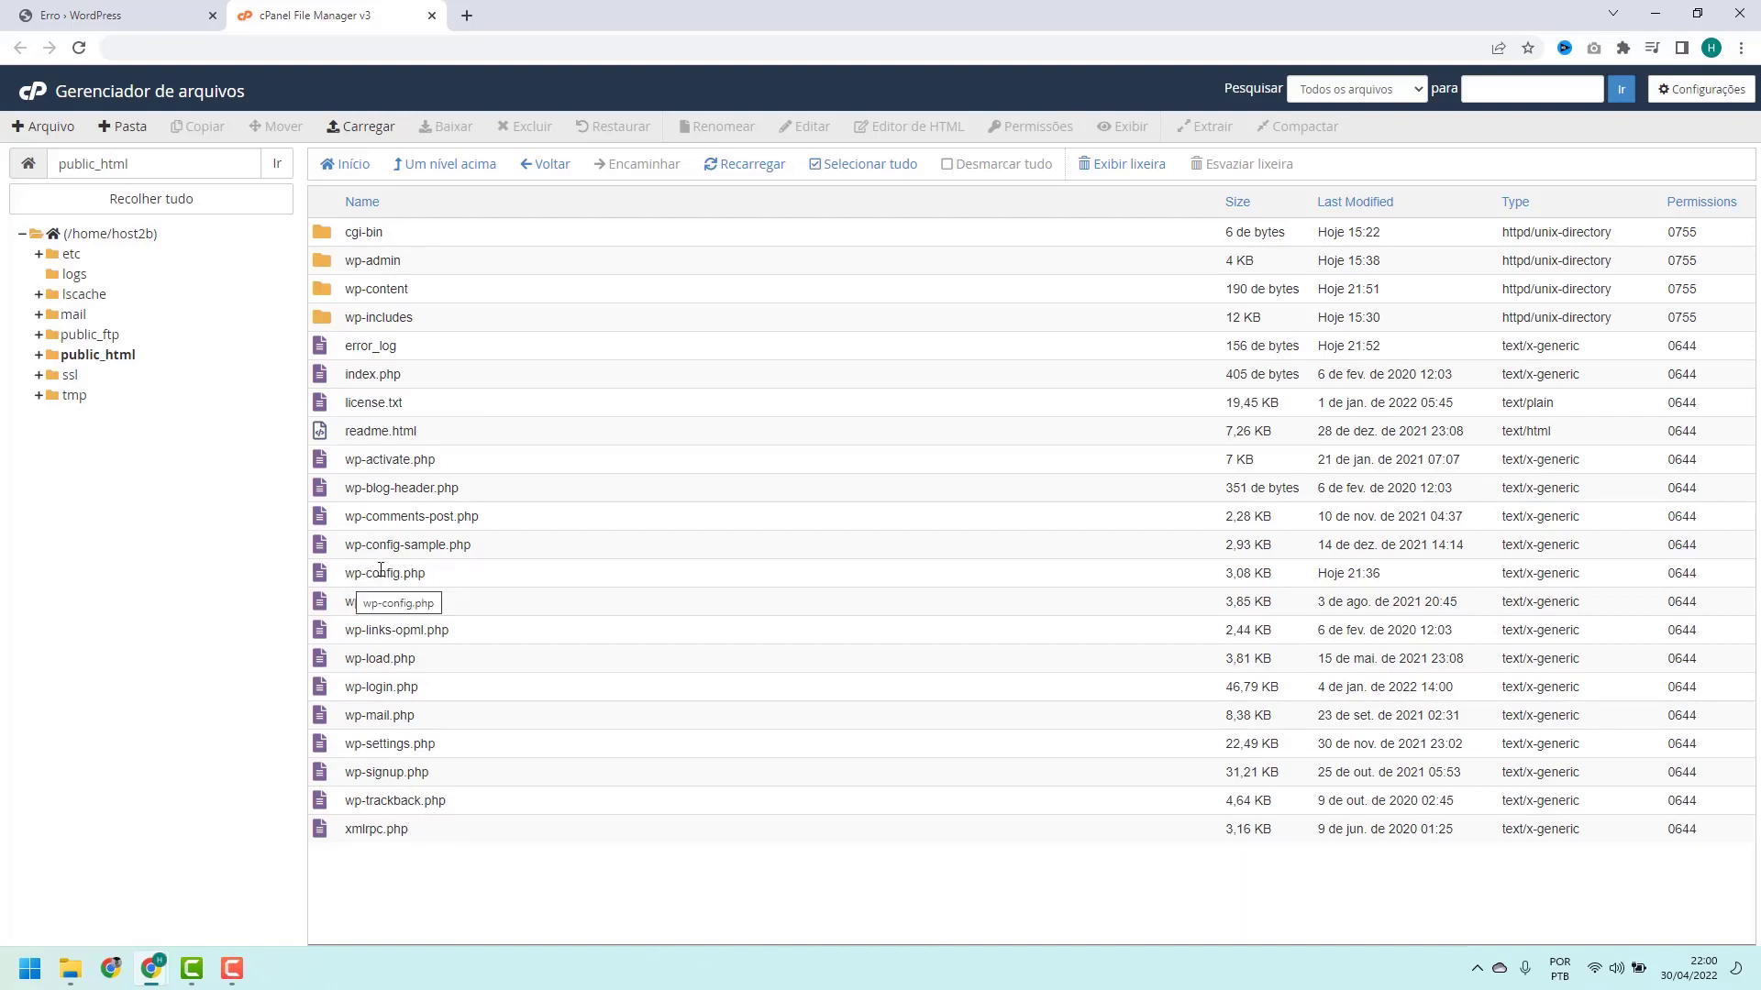
{"action": "left_click", "coordinate": [436, 579]}
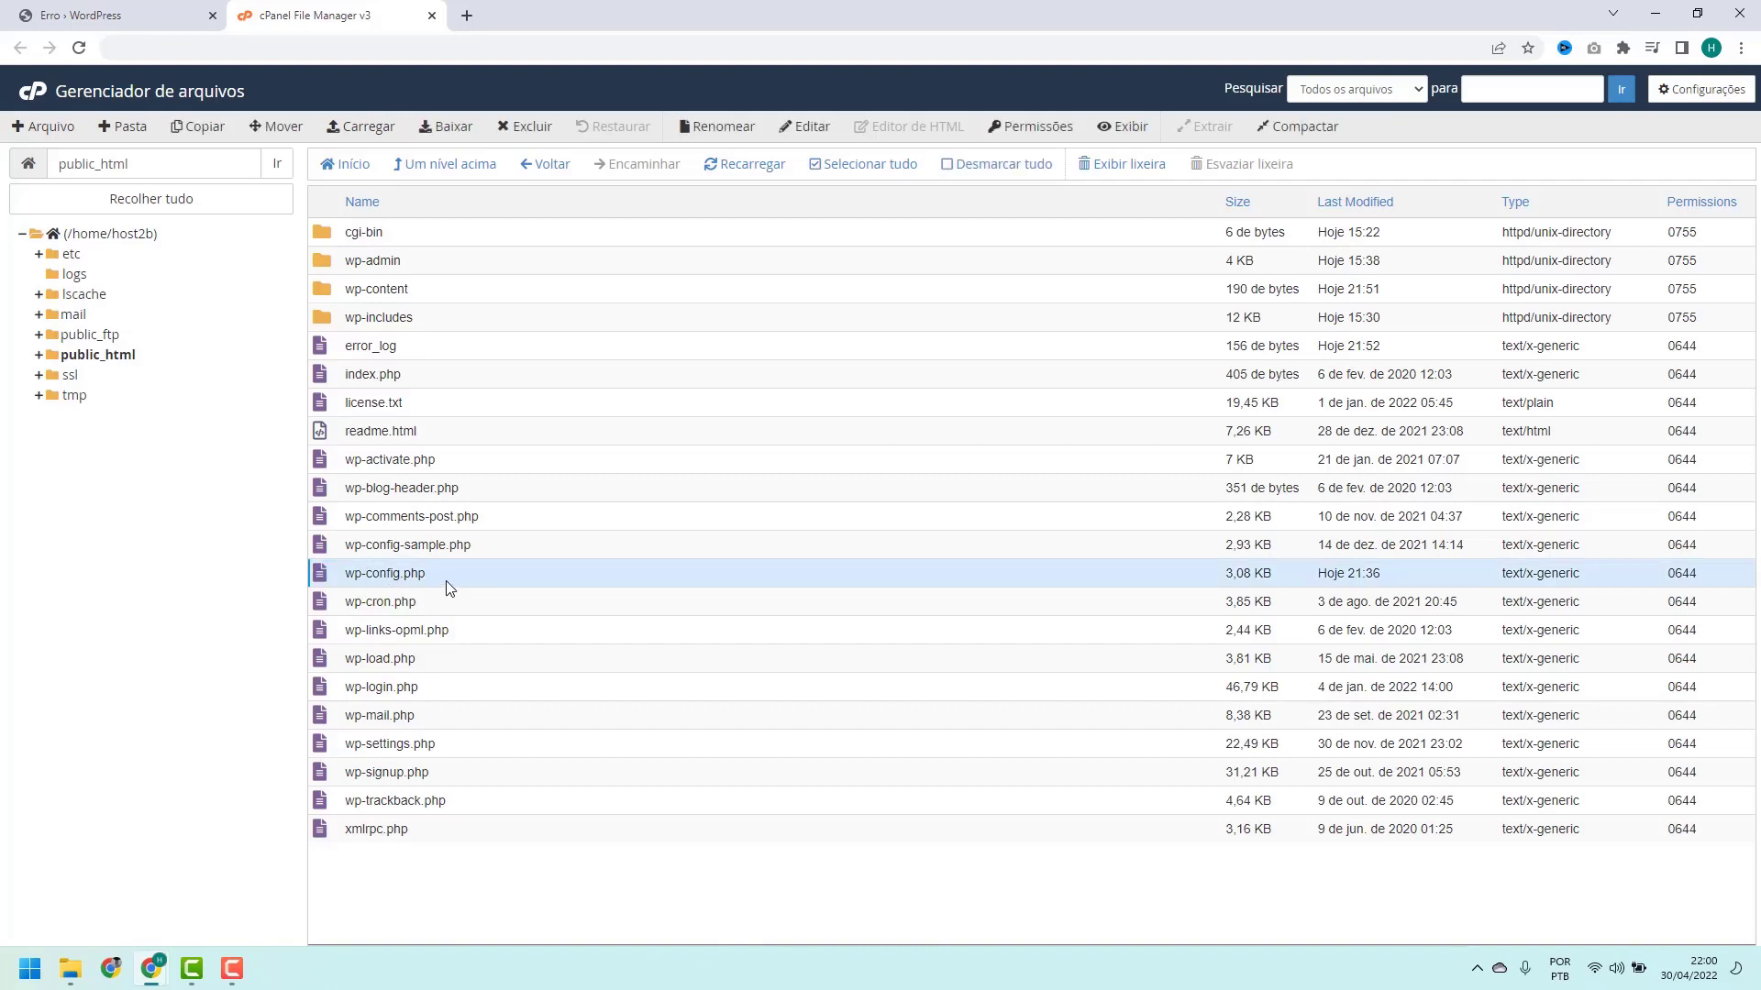
{"action": "right_click", "coordinate": [443, 578]}
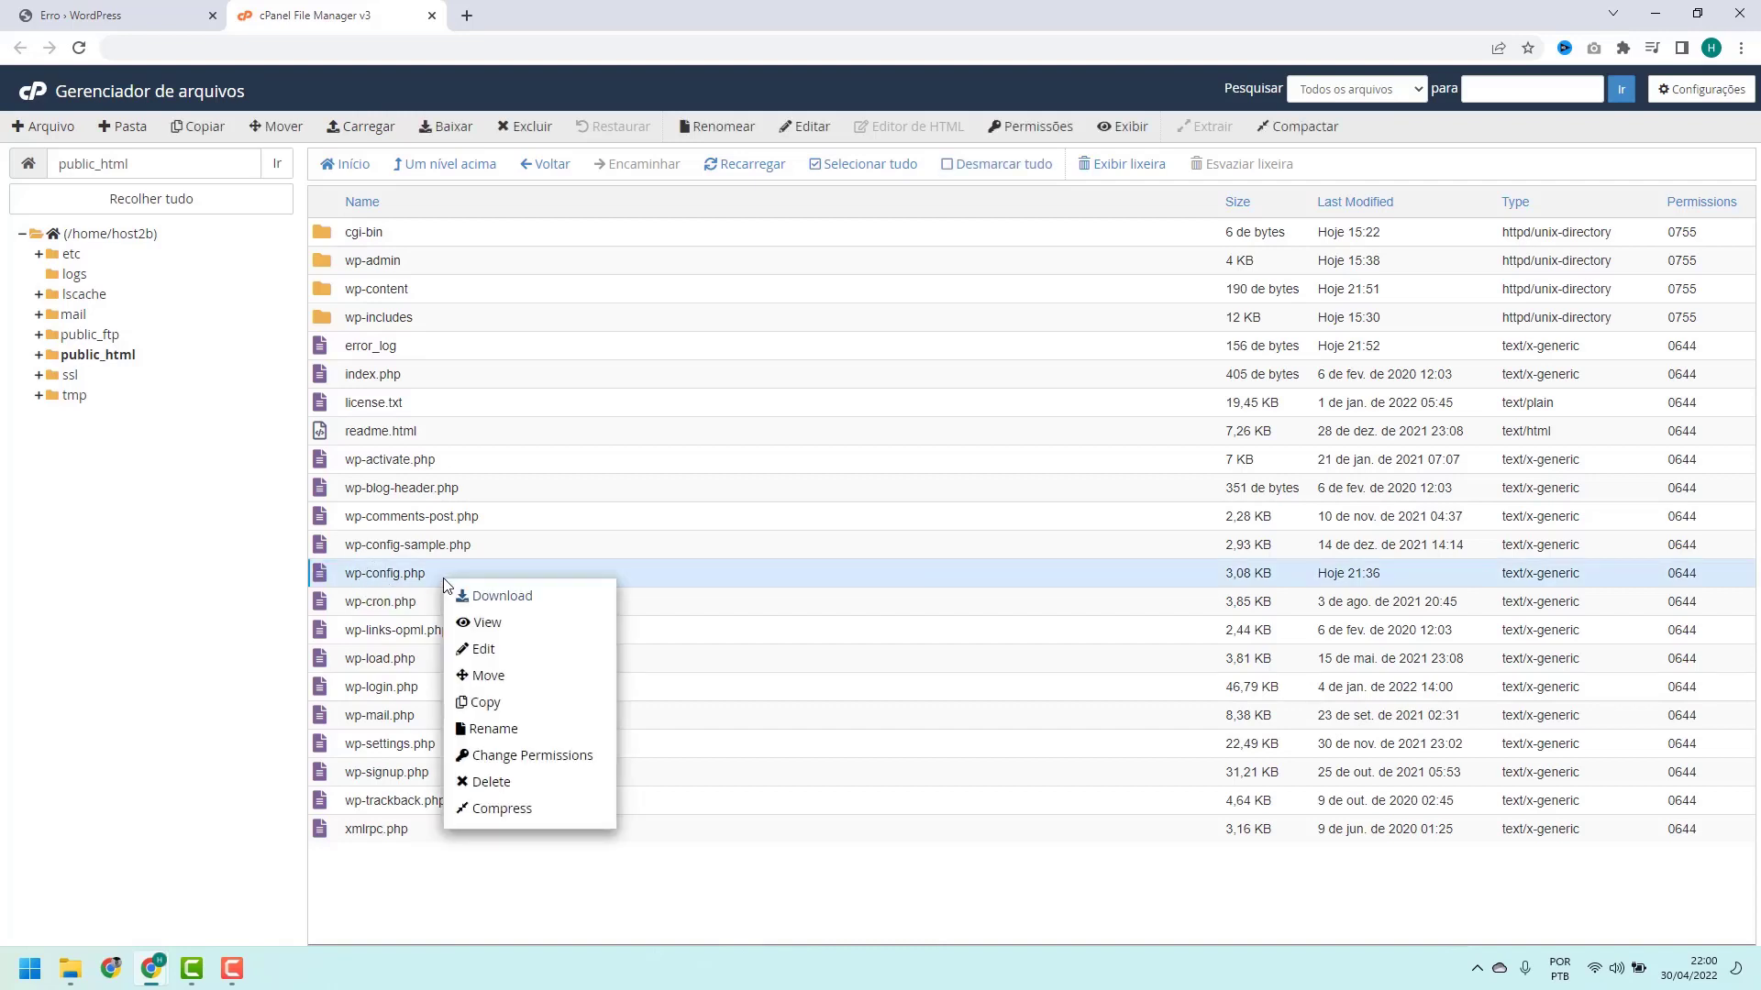
{"action": "left_click", "coordinate": [475, 651]}
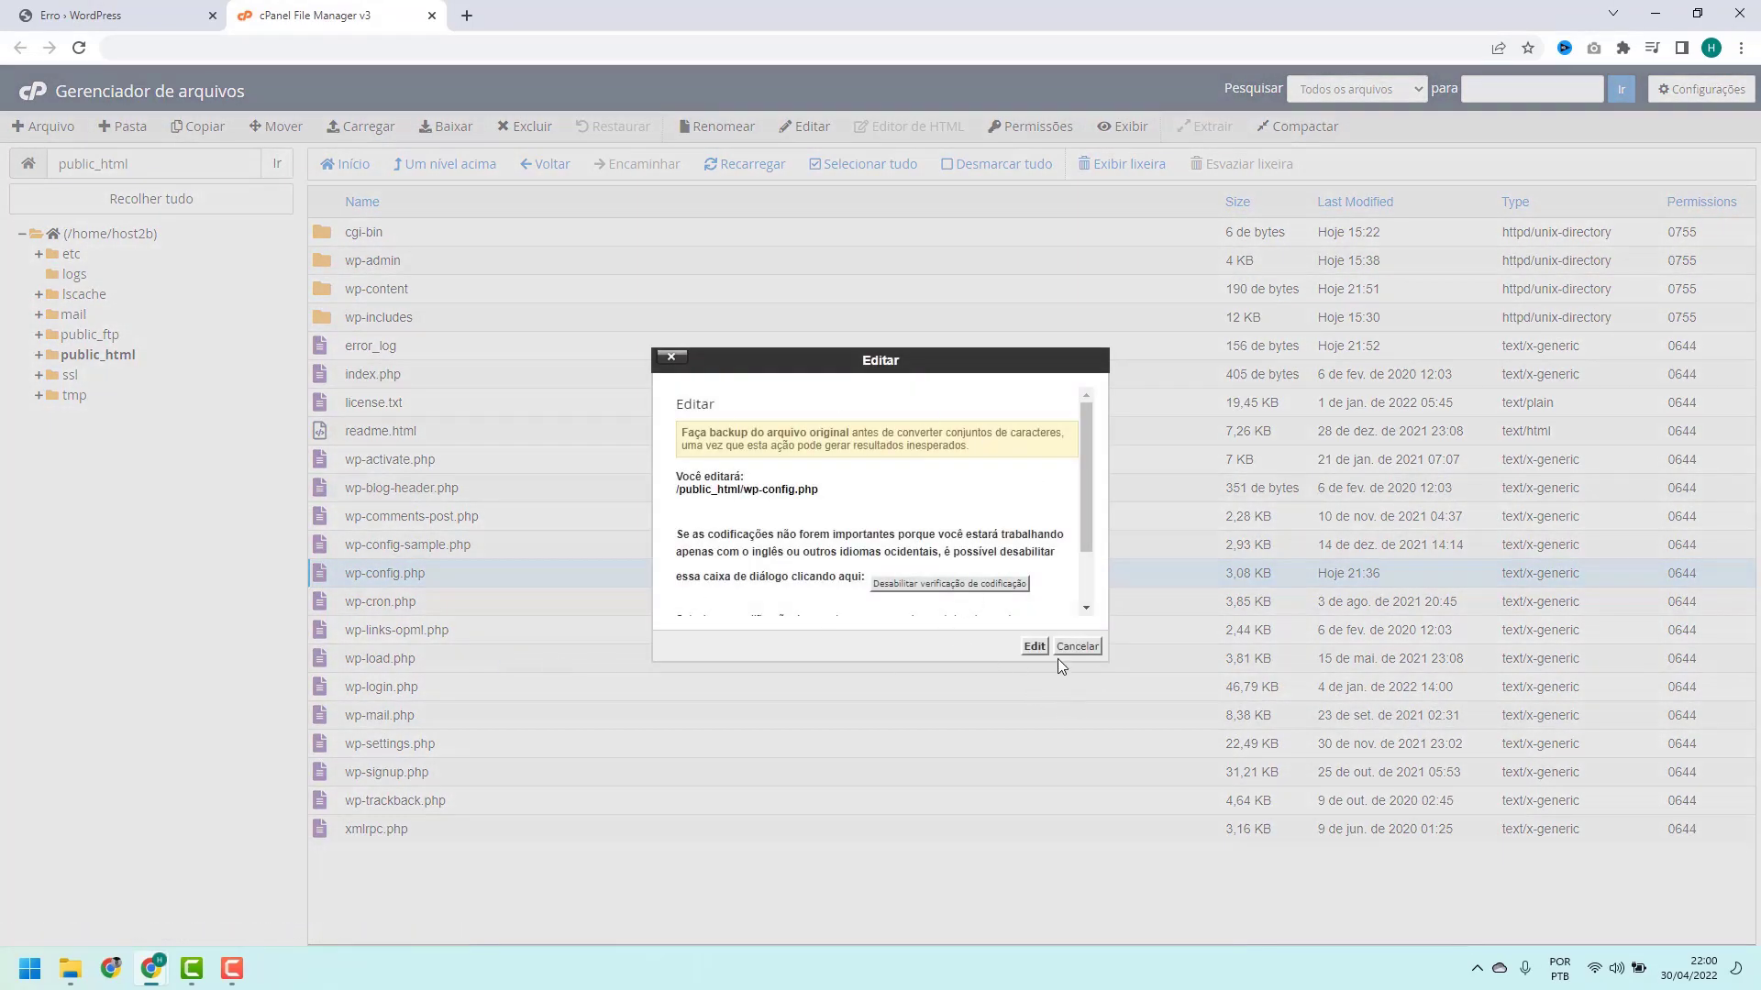
{"action": "left_click", "coordinate": [1034, 648]}
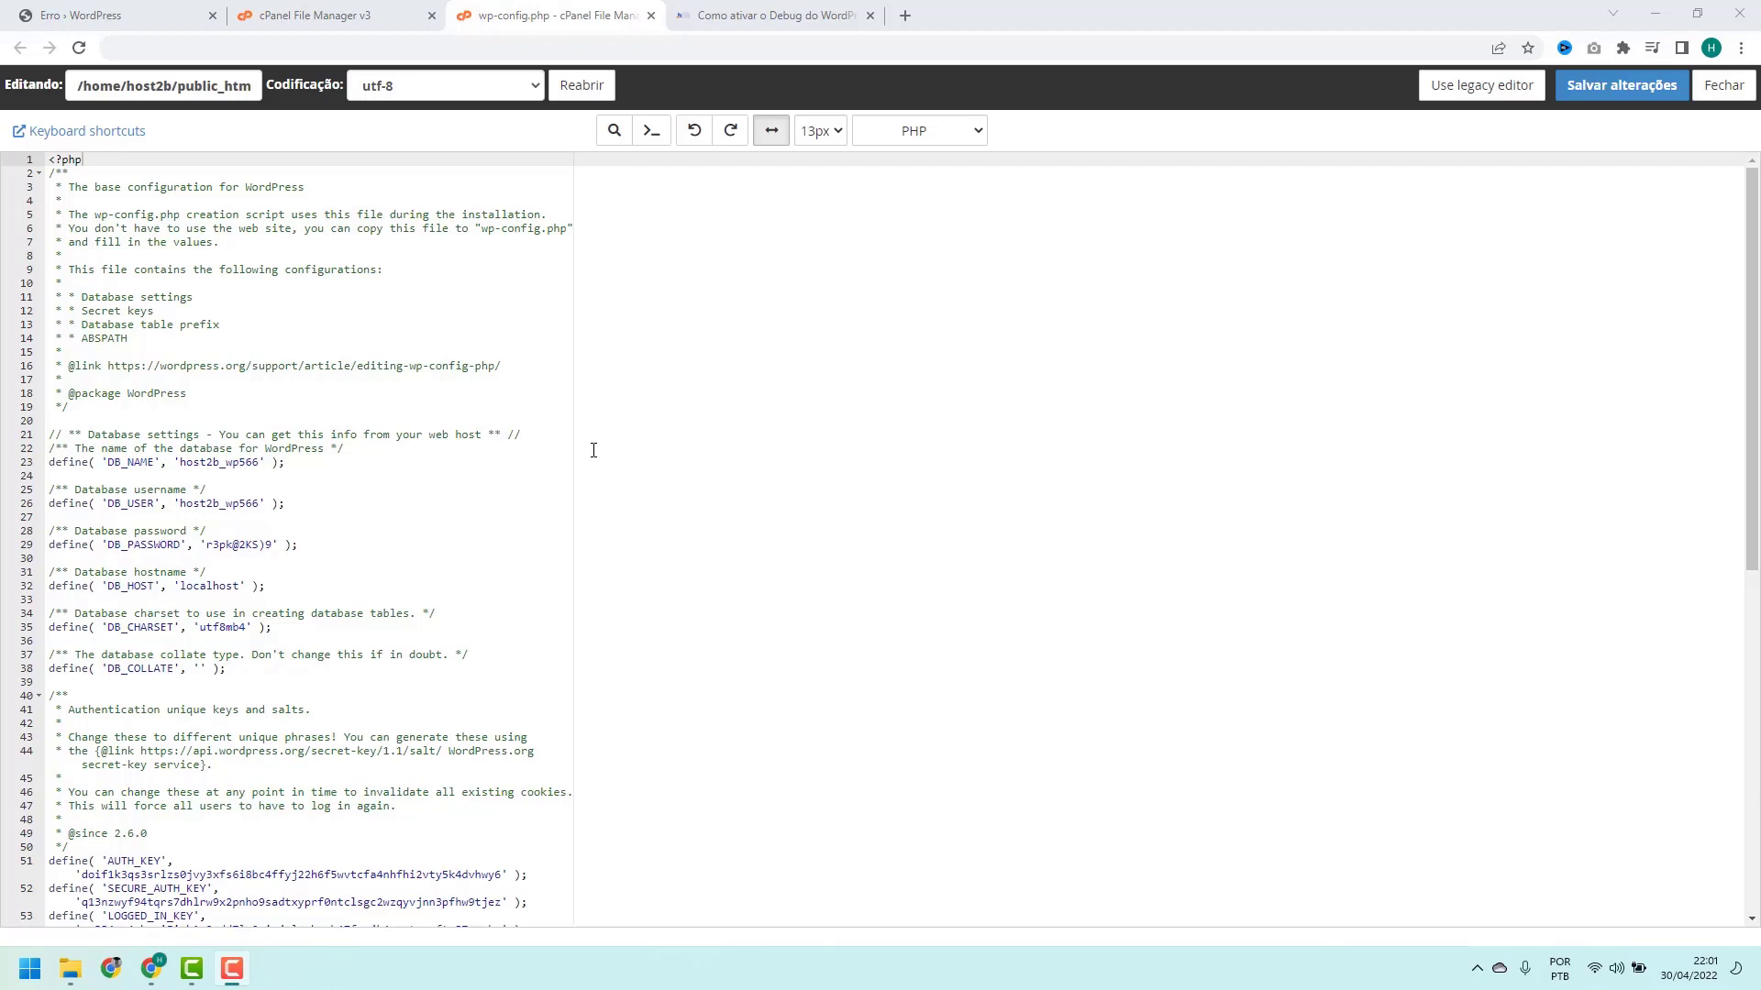
Copy the two-line WP_DEBUG activation code from the "Como ativar o Debug do WordPress" article.
{"action": "left_click", "coordinate": [769, 17]}
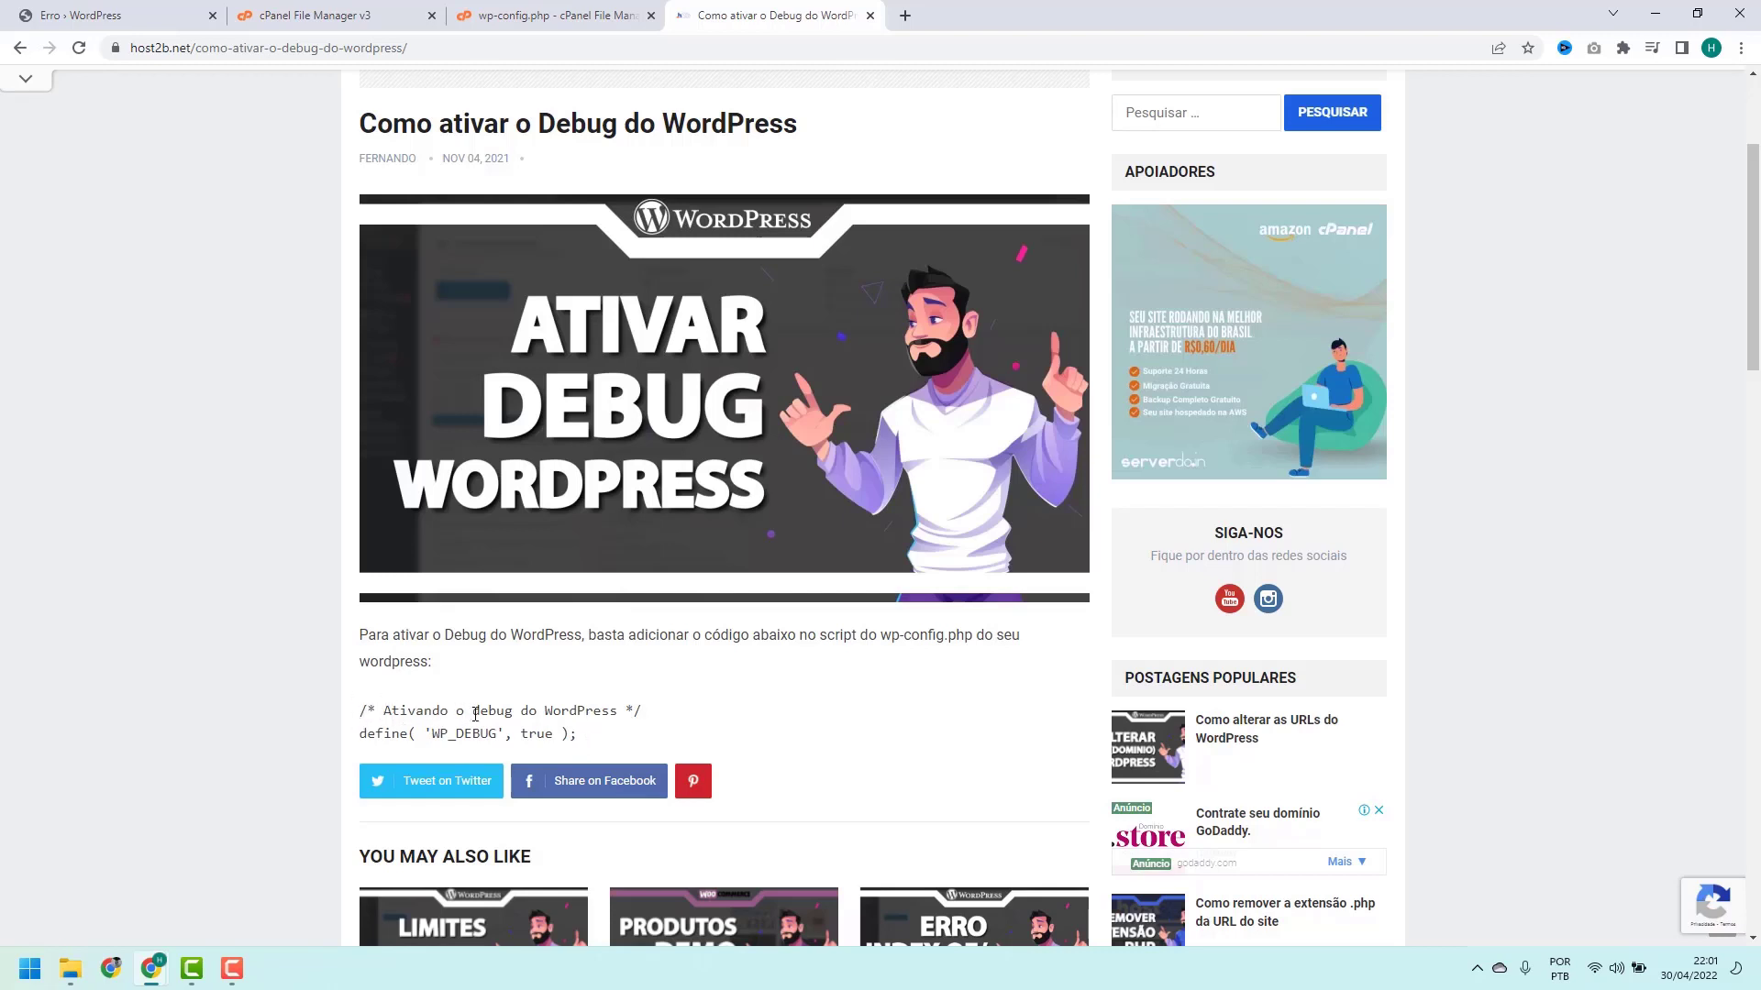
{"action": "left_click_drag", "start_coordinate": [597, 748], "coordinate": [357, 710]}
{"action": "key", "text": "ctrl+c"}
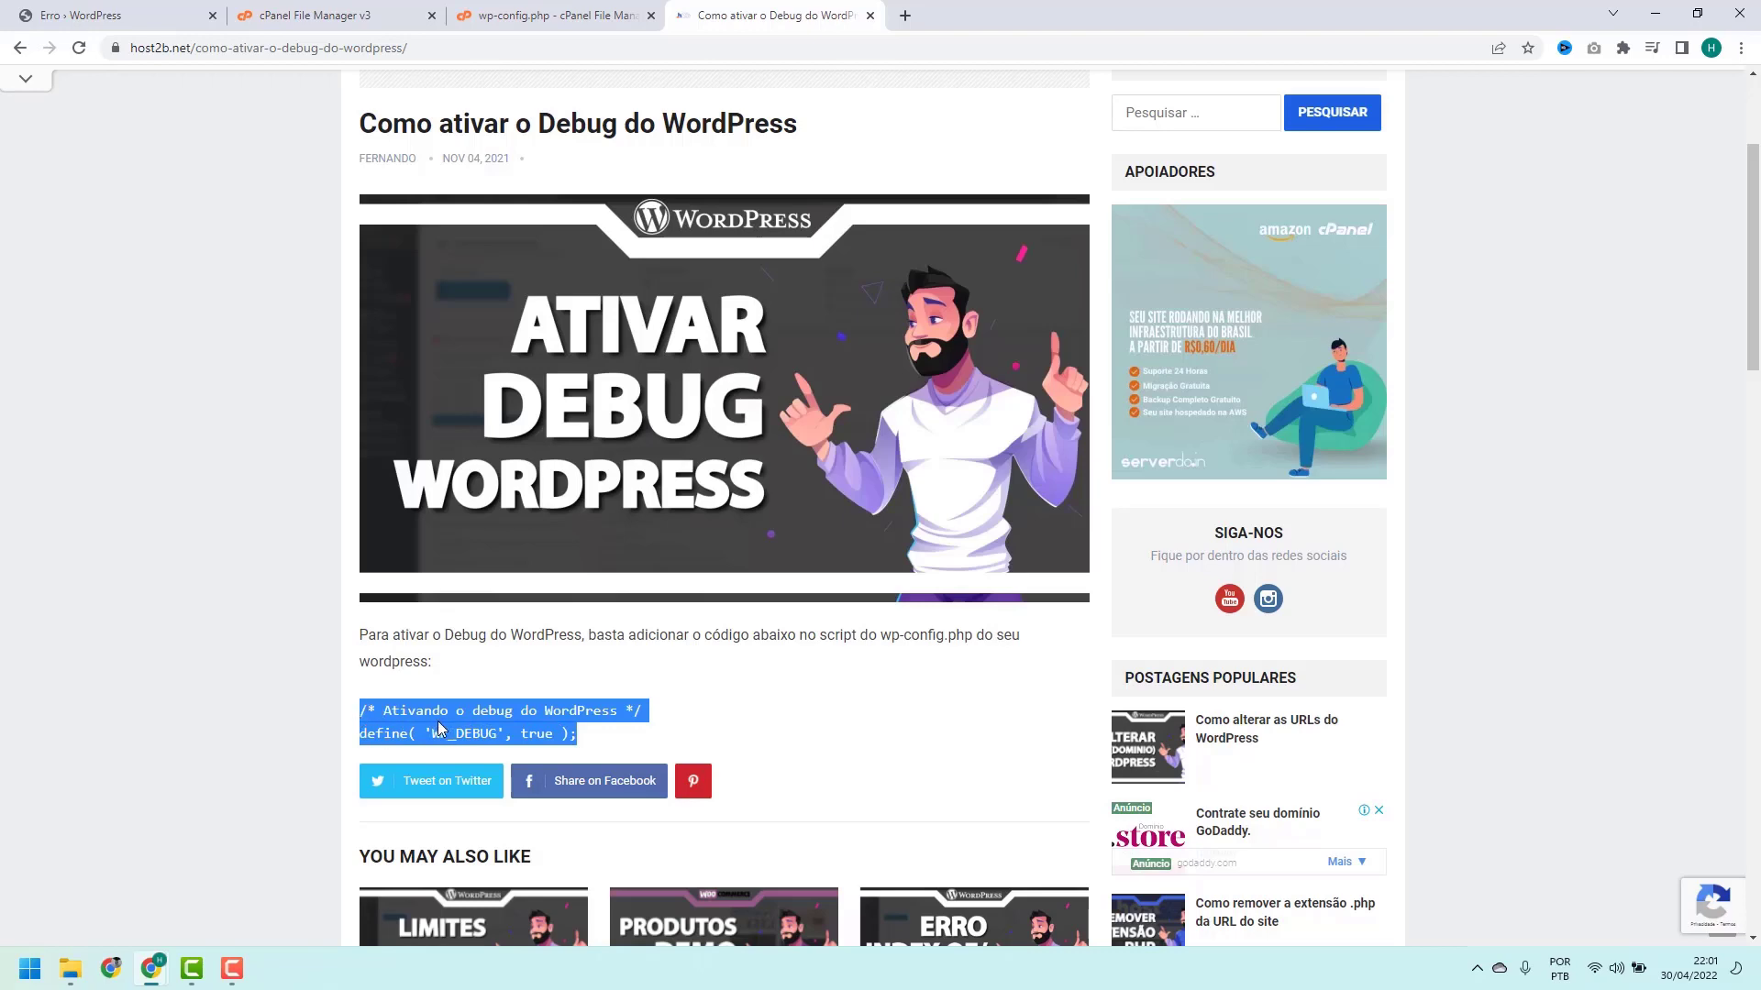
Insert the copied WP_DEBUG code on a new line directly below <?php in wp-config.php.
{"action": "left_click", "coordinate": [581, 14]}
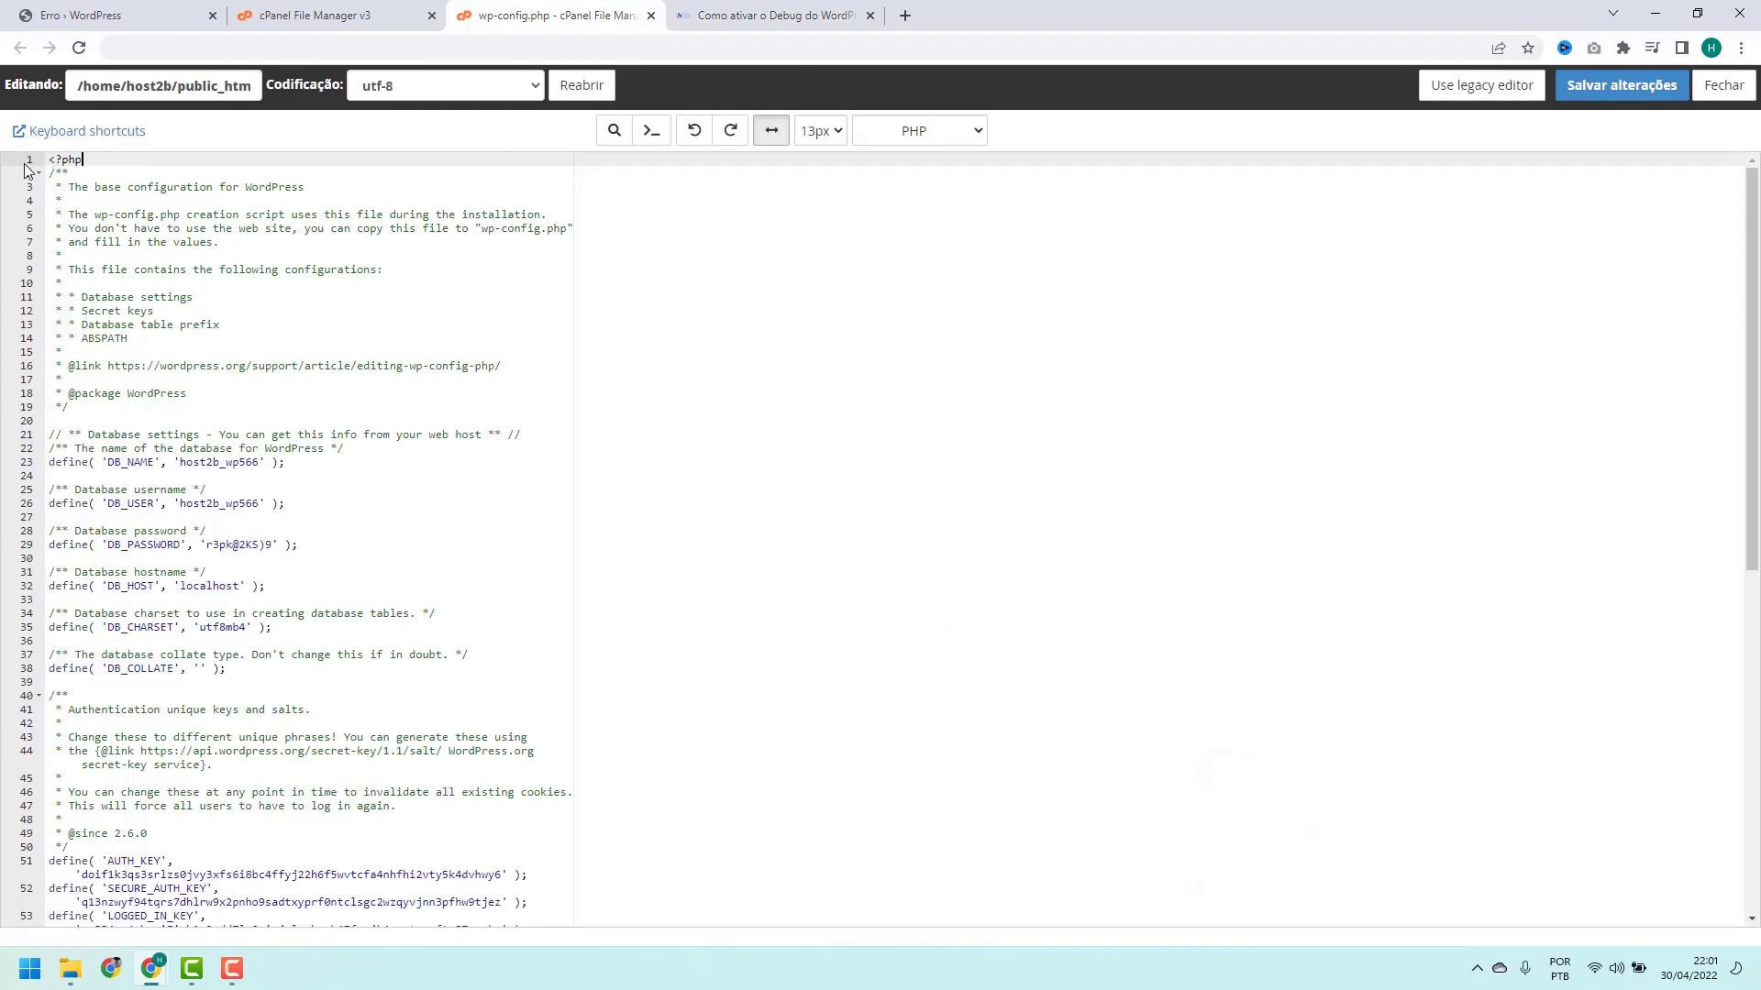
{"action": "mouse_move", "coordinate": [50, 160]}
{"action": "left_mouse_down"}
{"action": "mouse_move", "coordinate": [83, 159]}
{"action": "mouse_move", "coordinate": [61, 159]}
{"action": "left_mouse_up"}
{"action": "left_click", "coordinate": [83, 160]}
{"action": "left_click", "coordinate": [84, 159]}
{"action": "key", "text": "Return"}
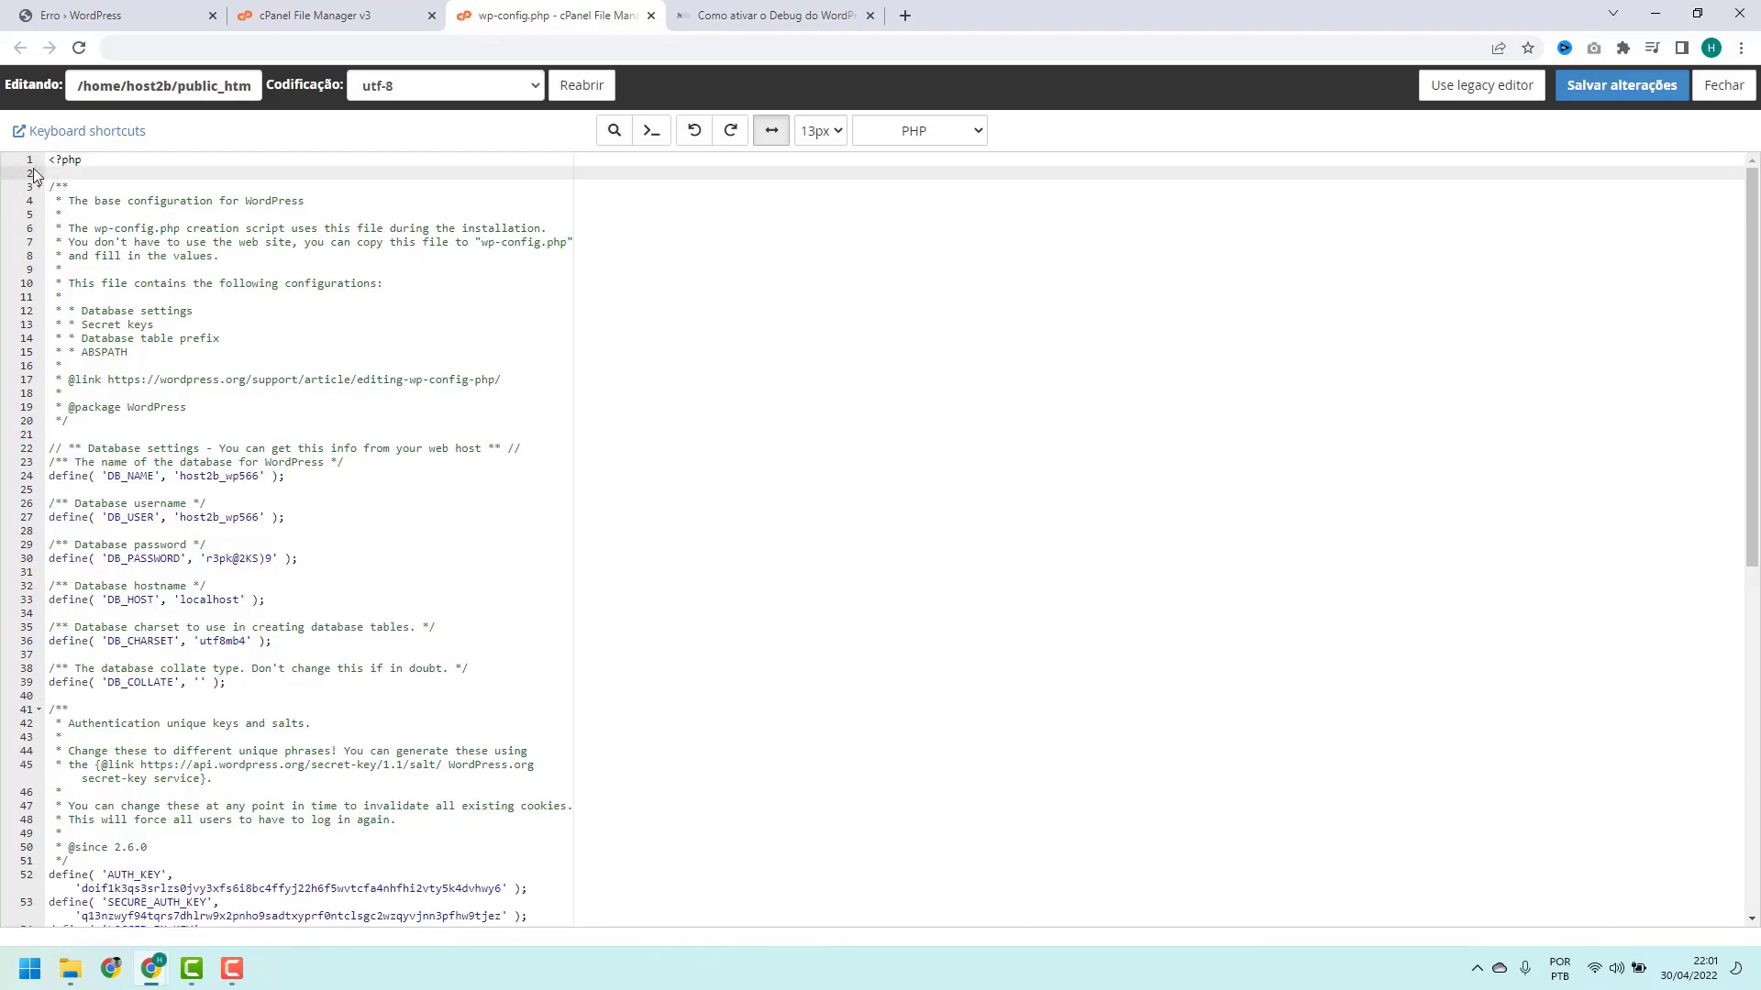
{"action": "key", "text": "ctrl+v"}
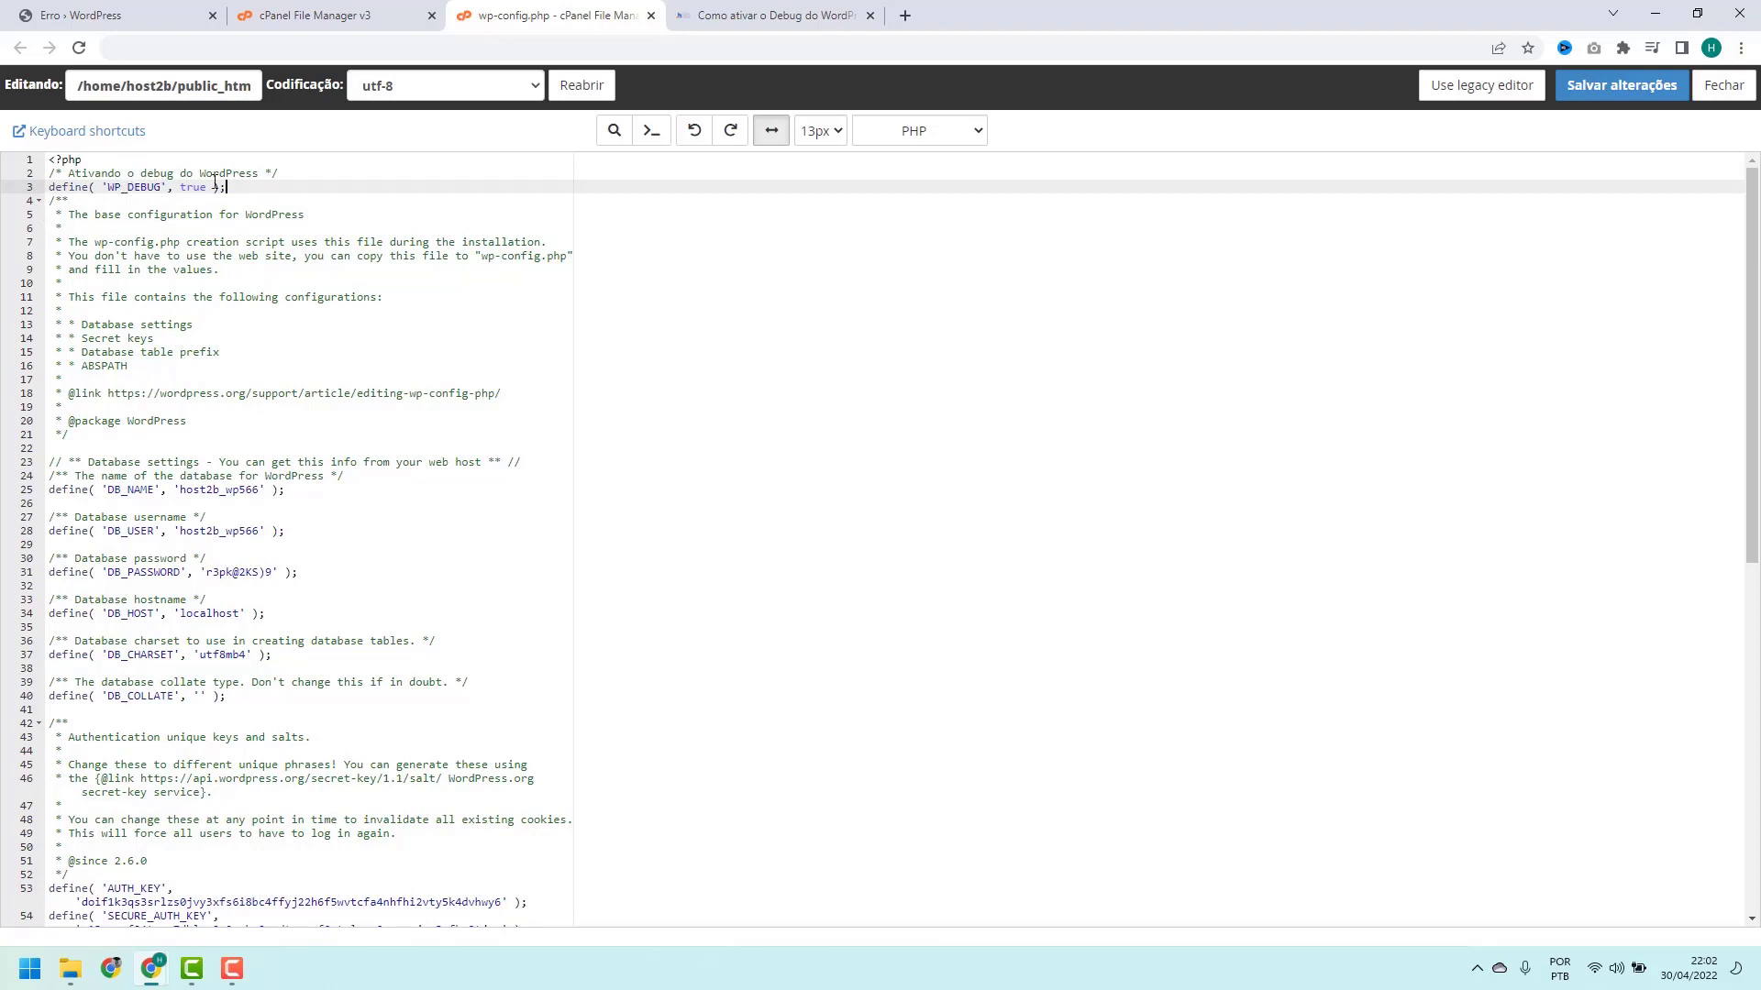
Save the changes to wp-config.php and reload the host2b.online site.
{"action": "left_click", "coordinate": [275, 199]}
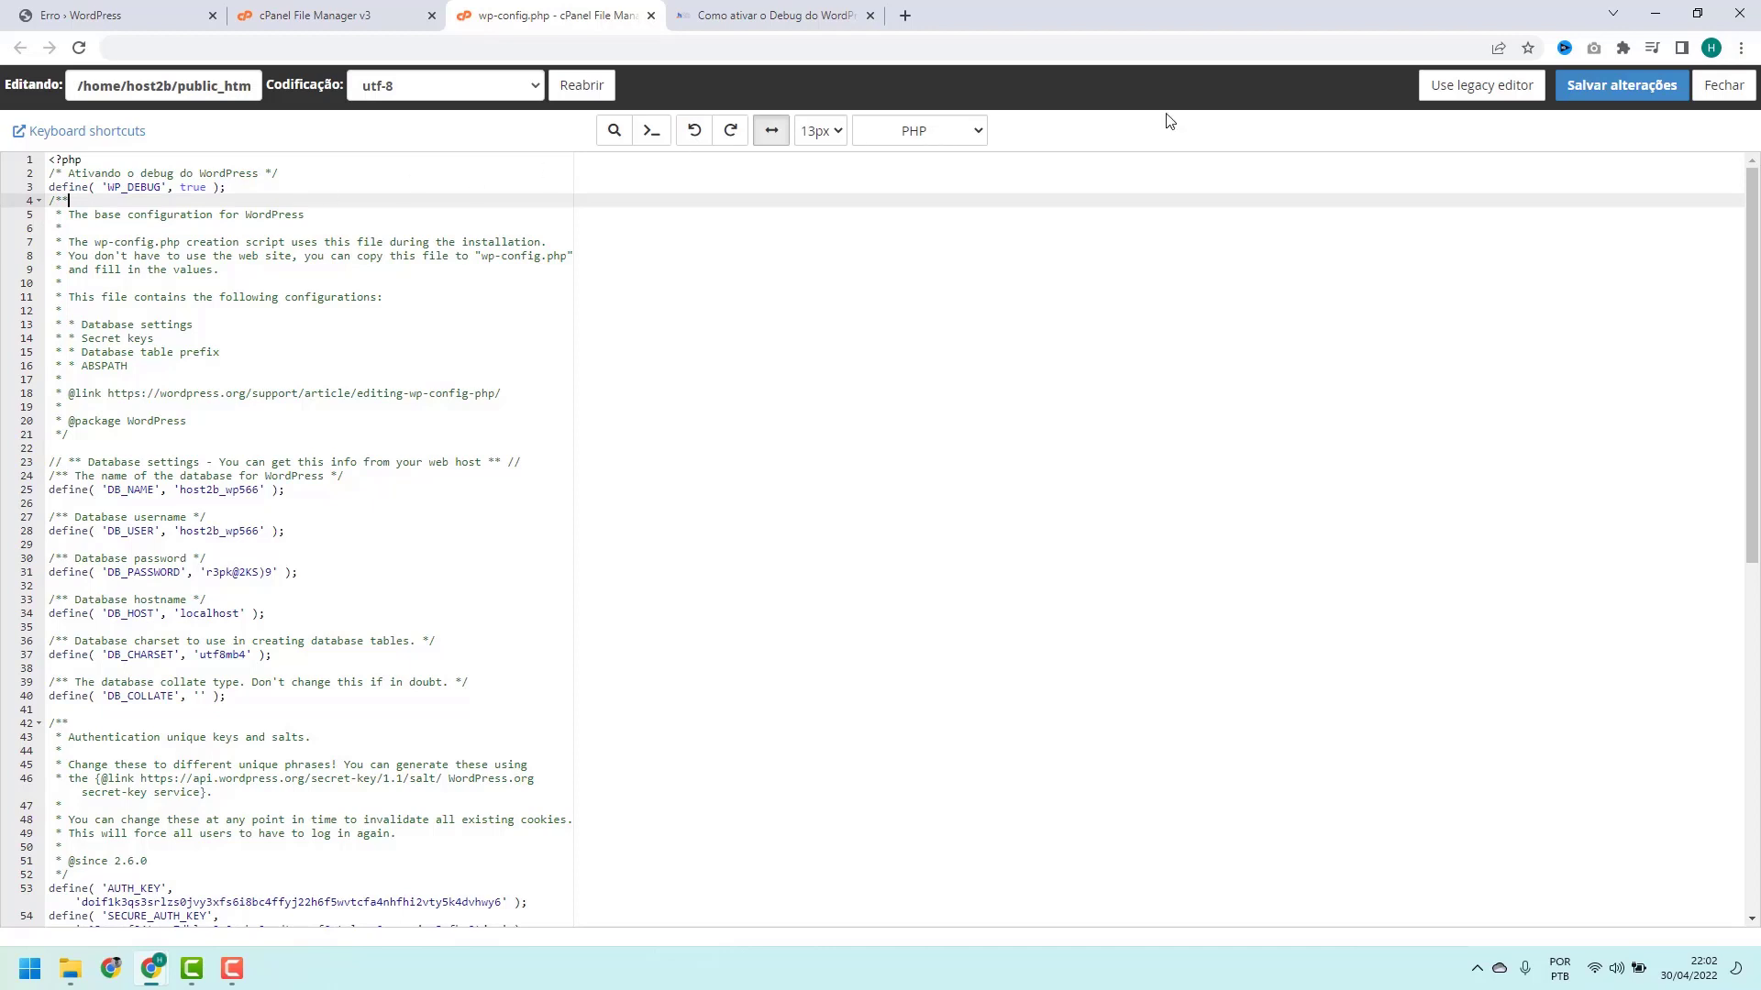
{"action": "left_click", "coordinate": [1634, 99]}
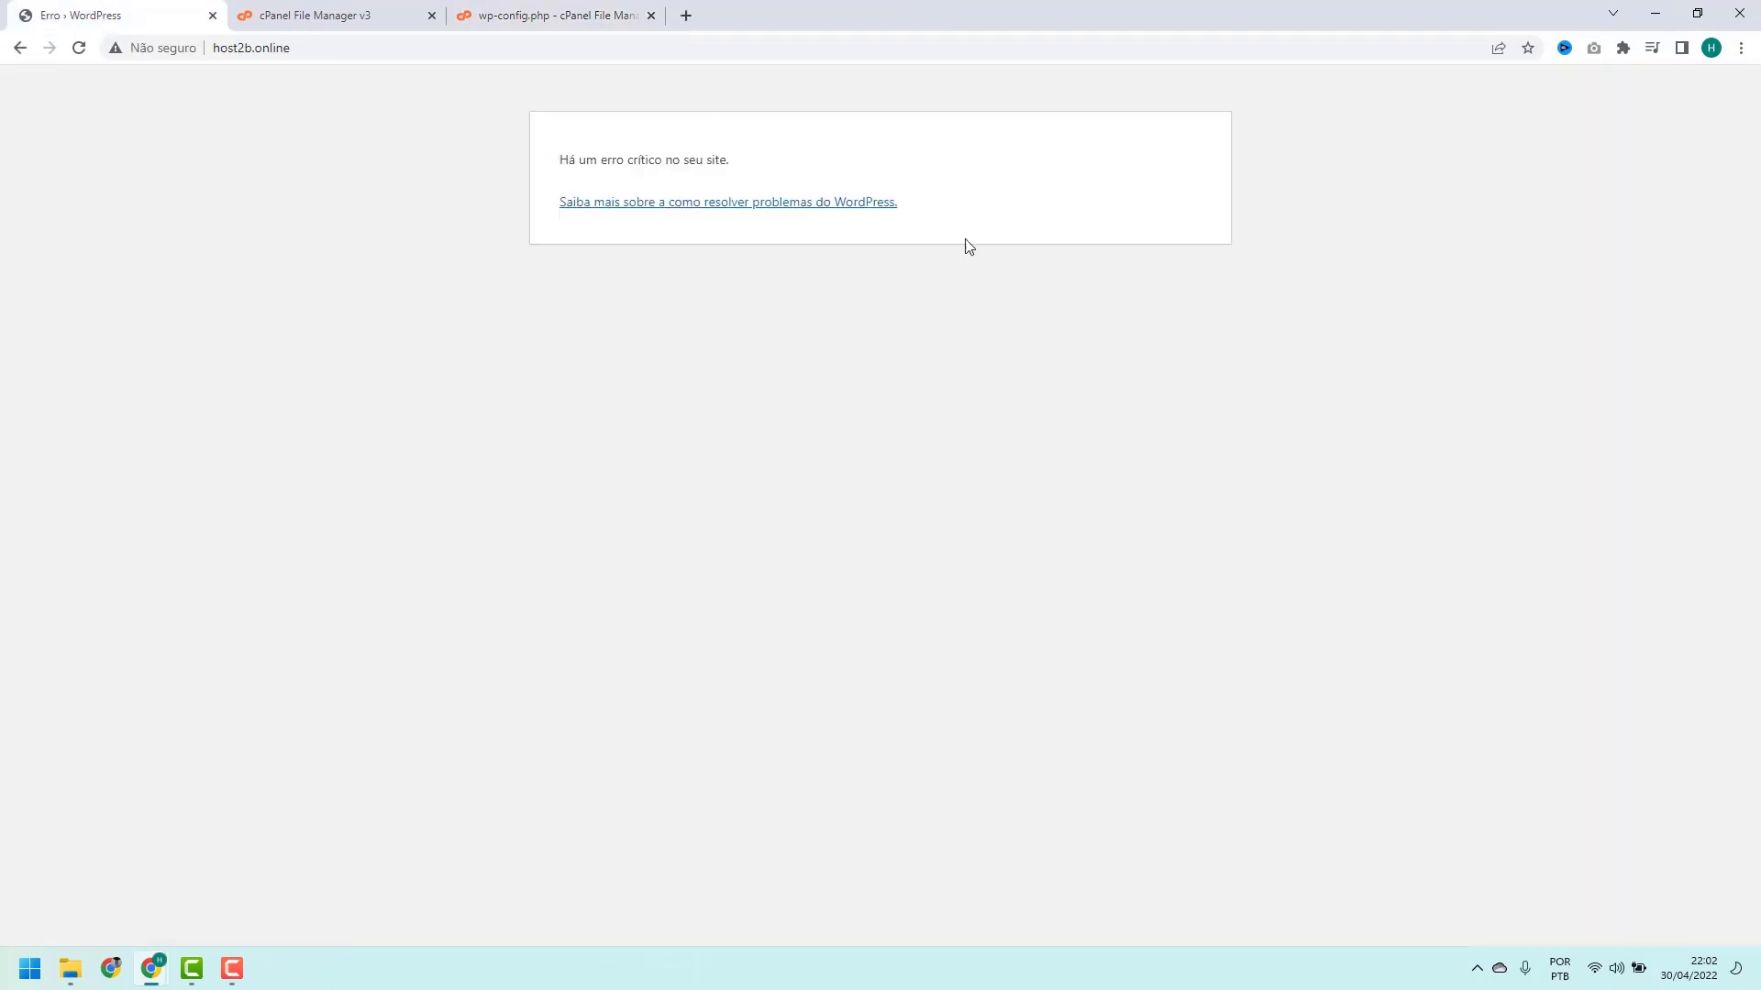
{"action": "left_click", "coordinate": [81, 49]}
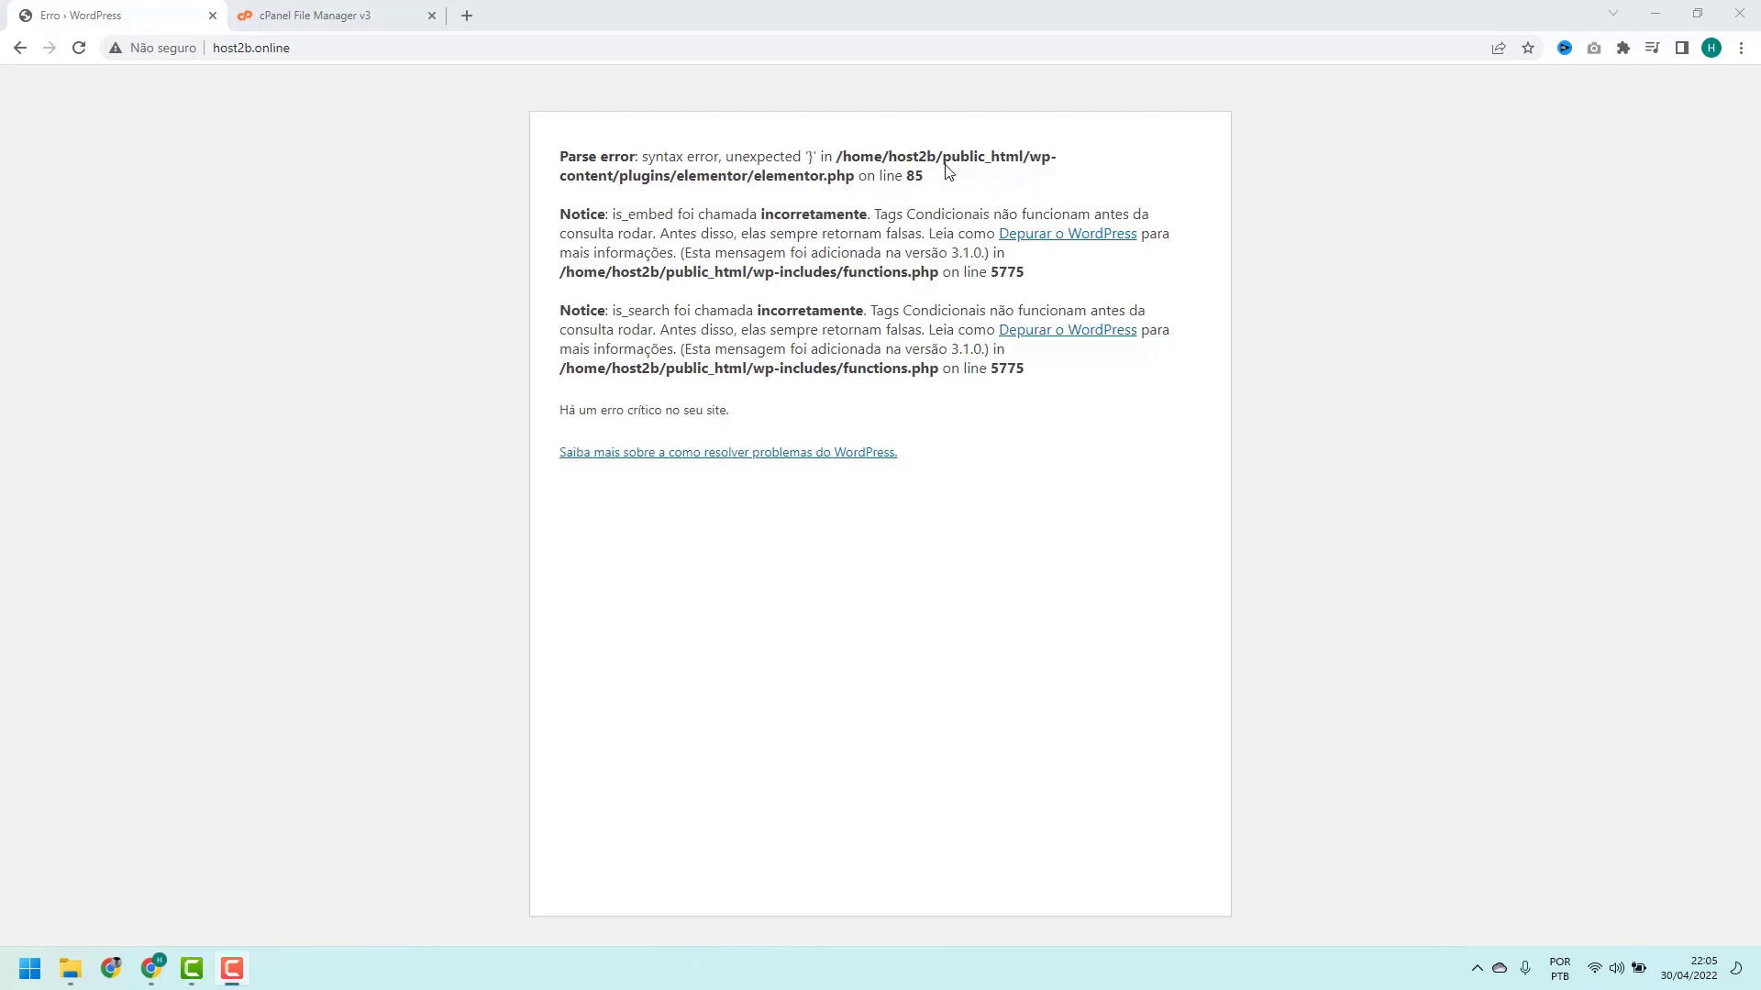
Examine the file path, plugin folder and line number given in the site's Parse error message.
{"action": "left_click_drag", "start_coordinate": [942, 156], "coordinate": [1018, 161]}
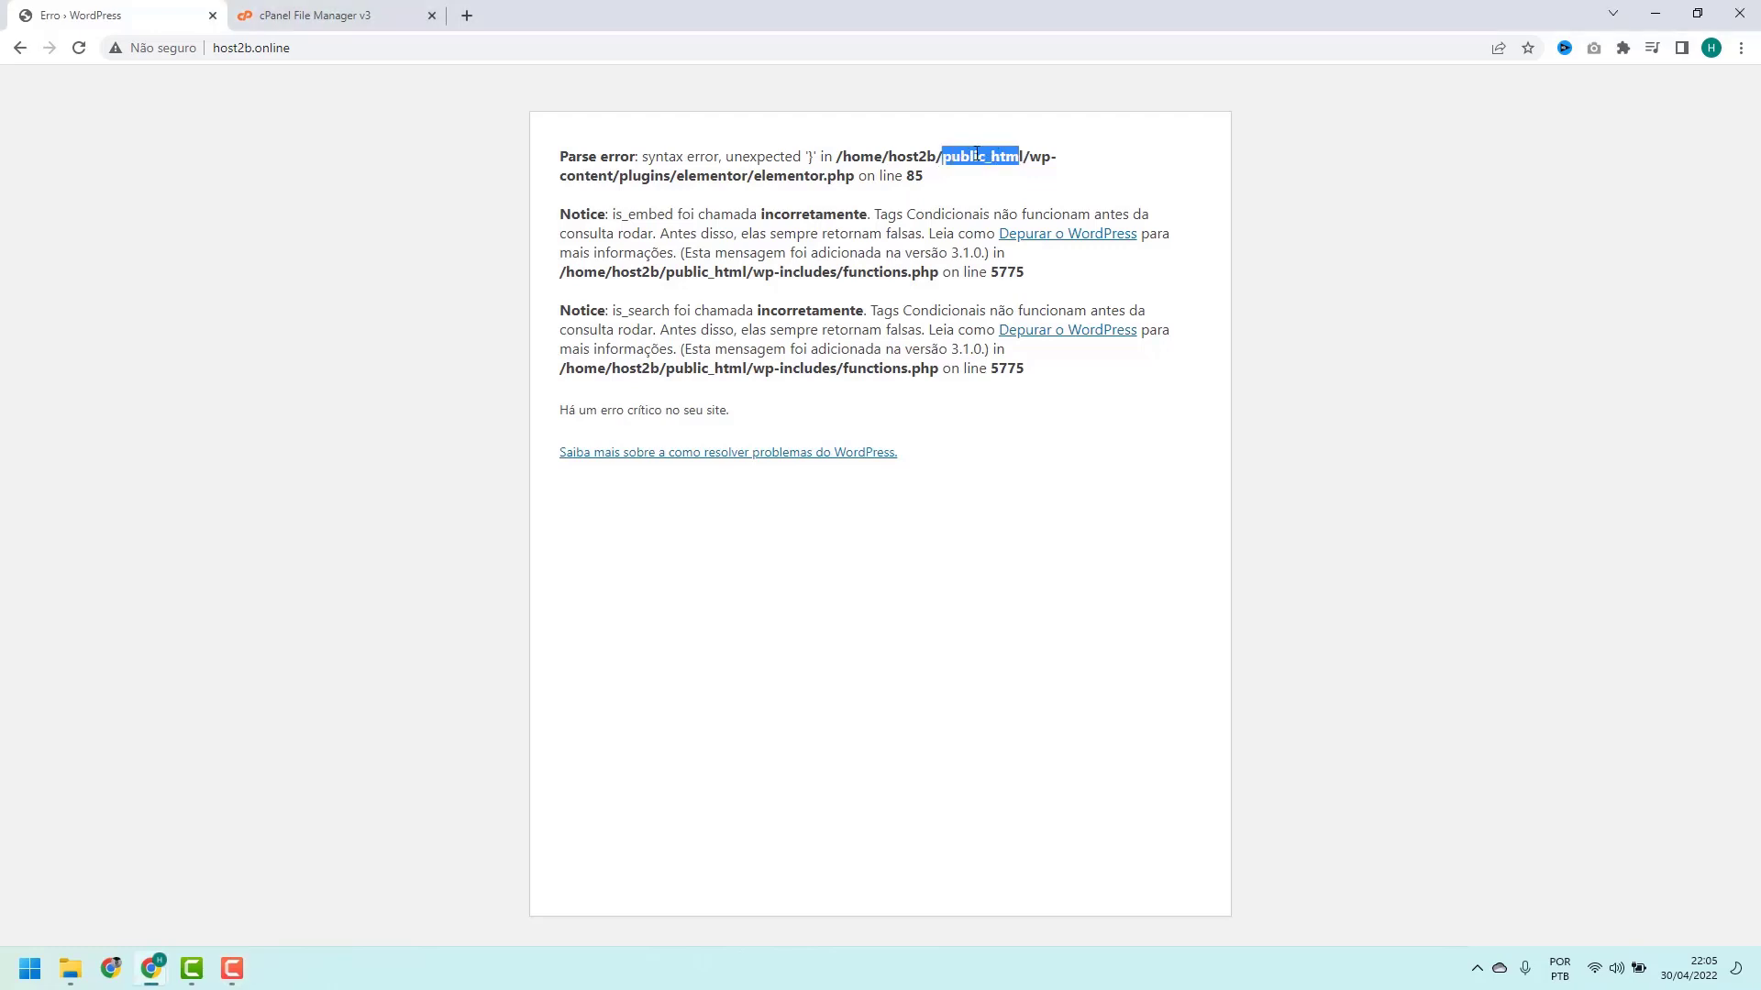
{"action": "left_click", "coordinate": [1016, 157]}
{"action": "left_click_drag", "start_coordinate": [1032, 156], "coordinate": [1067, 165]}
{"action": "left_click", "coordinate": [1051, 157]}
{"action": "left_click_drag", "start_coordinate": [1045, 159], "coordinate": [605, 179]}
{"action": "left_click", "coordinate": [640, 186]}
{"action": "double_click", "coordinate": [642, 177]}
{"action": "left_click", "coordinate": [624, 175]}
{"action": "double_click", "coordinate": [645, 175]}
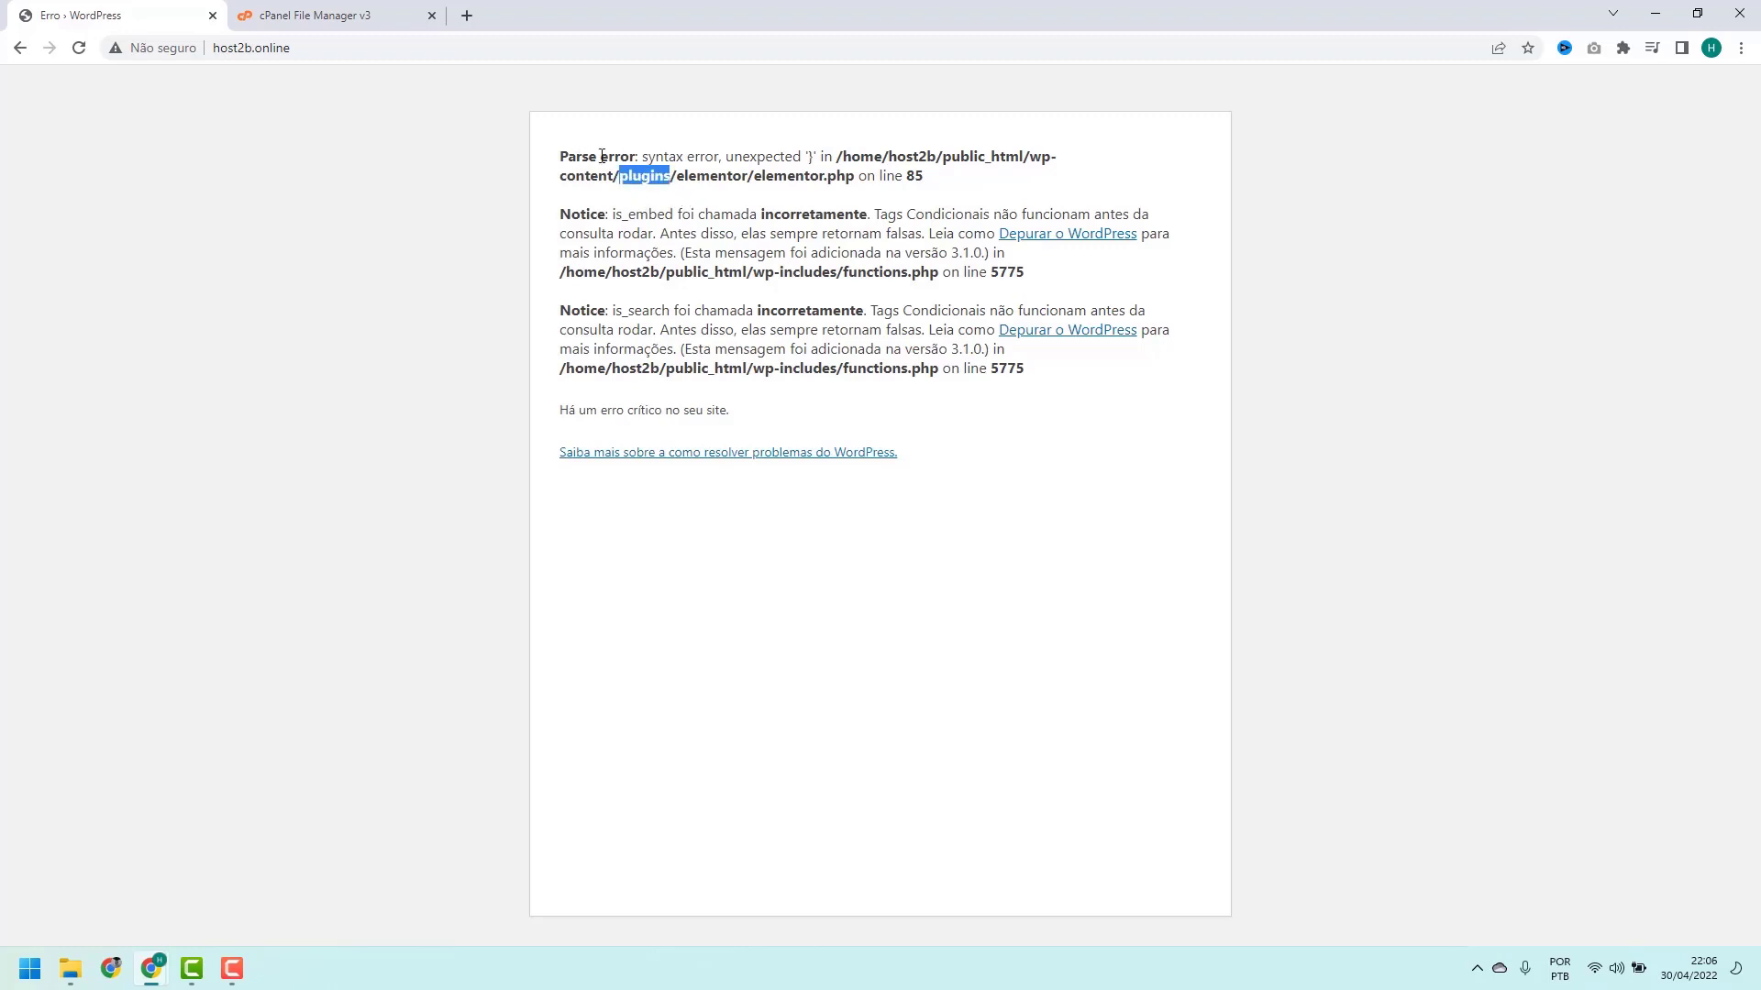
{"action": "left_click", "coordinate": [616, 163]}
{"action": "left_click_drag", "start_coordinate": [554, 159], "coordinate": [875, 172]}
{"action": "left_click", "coordinate": [700, 178]}
{"action": "double_click", "coordinate": [647, 178]}
{"action": "left_click", "coordinate": [652, 174]}
{"action": "double_click", "coordinate": [692, 176]}
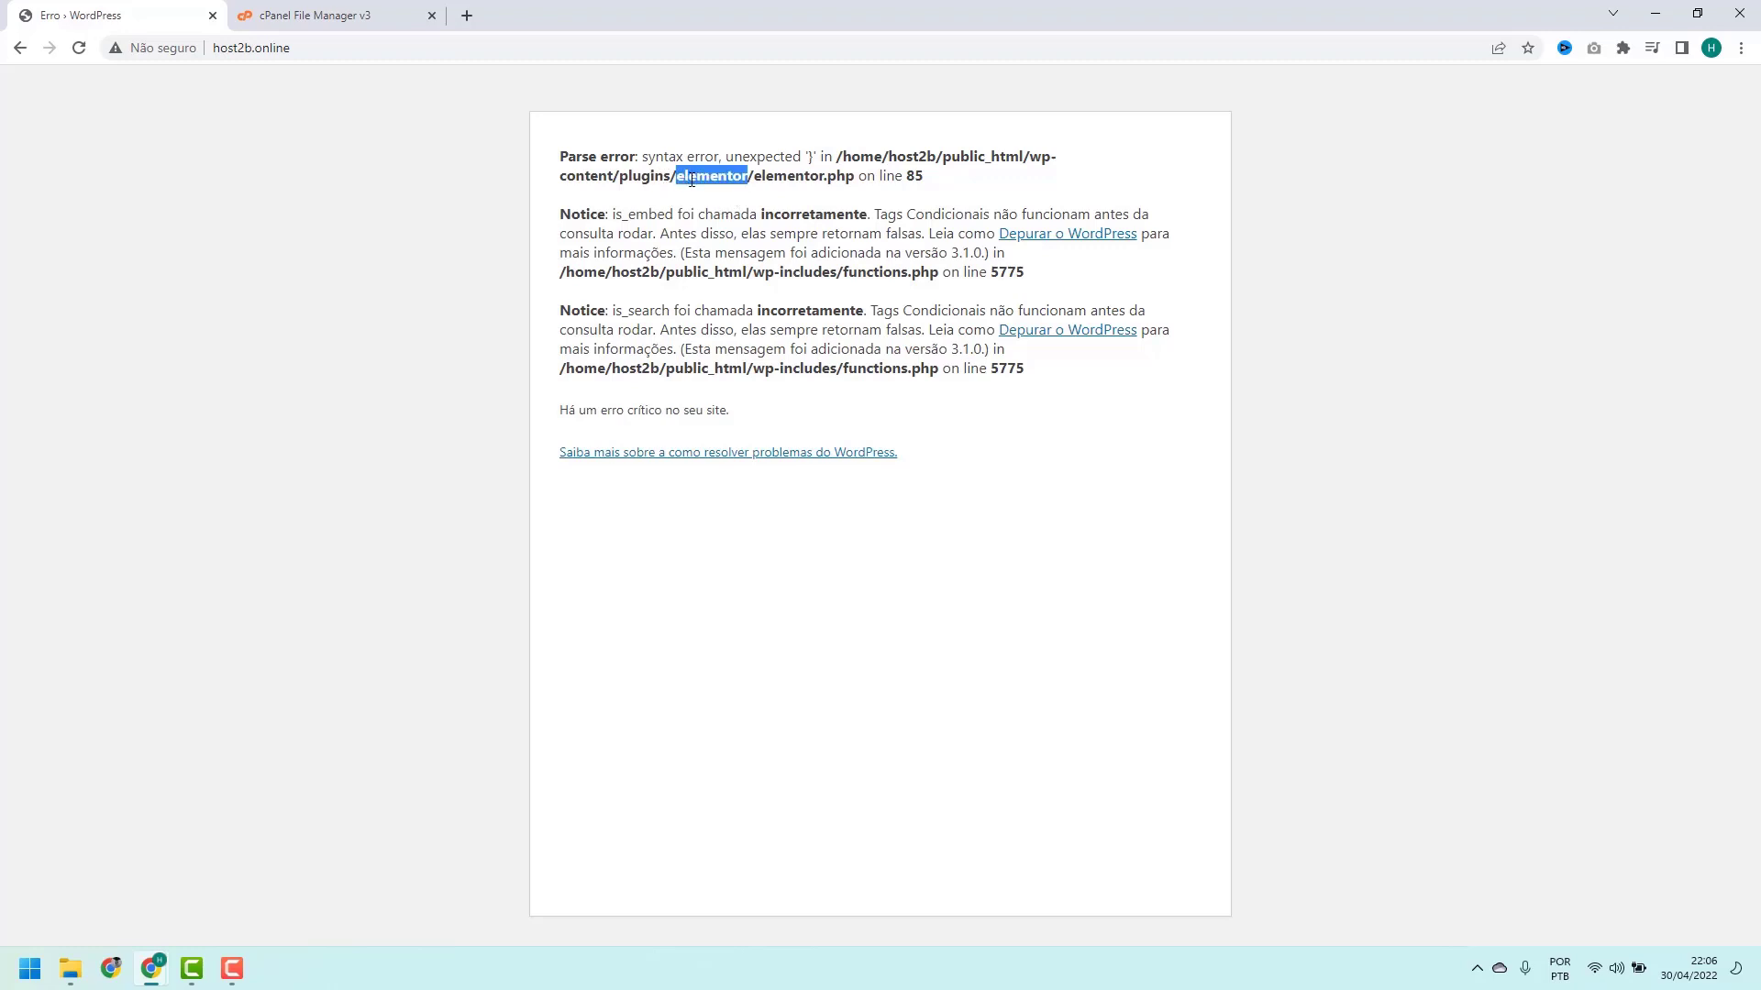
{"action": "left_click", "coordinate": [692, 181]}
{"action": "double_click", "coordinate": [1036, 160]}
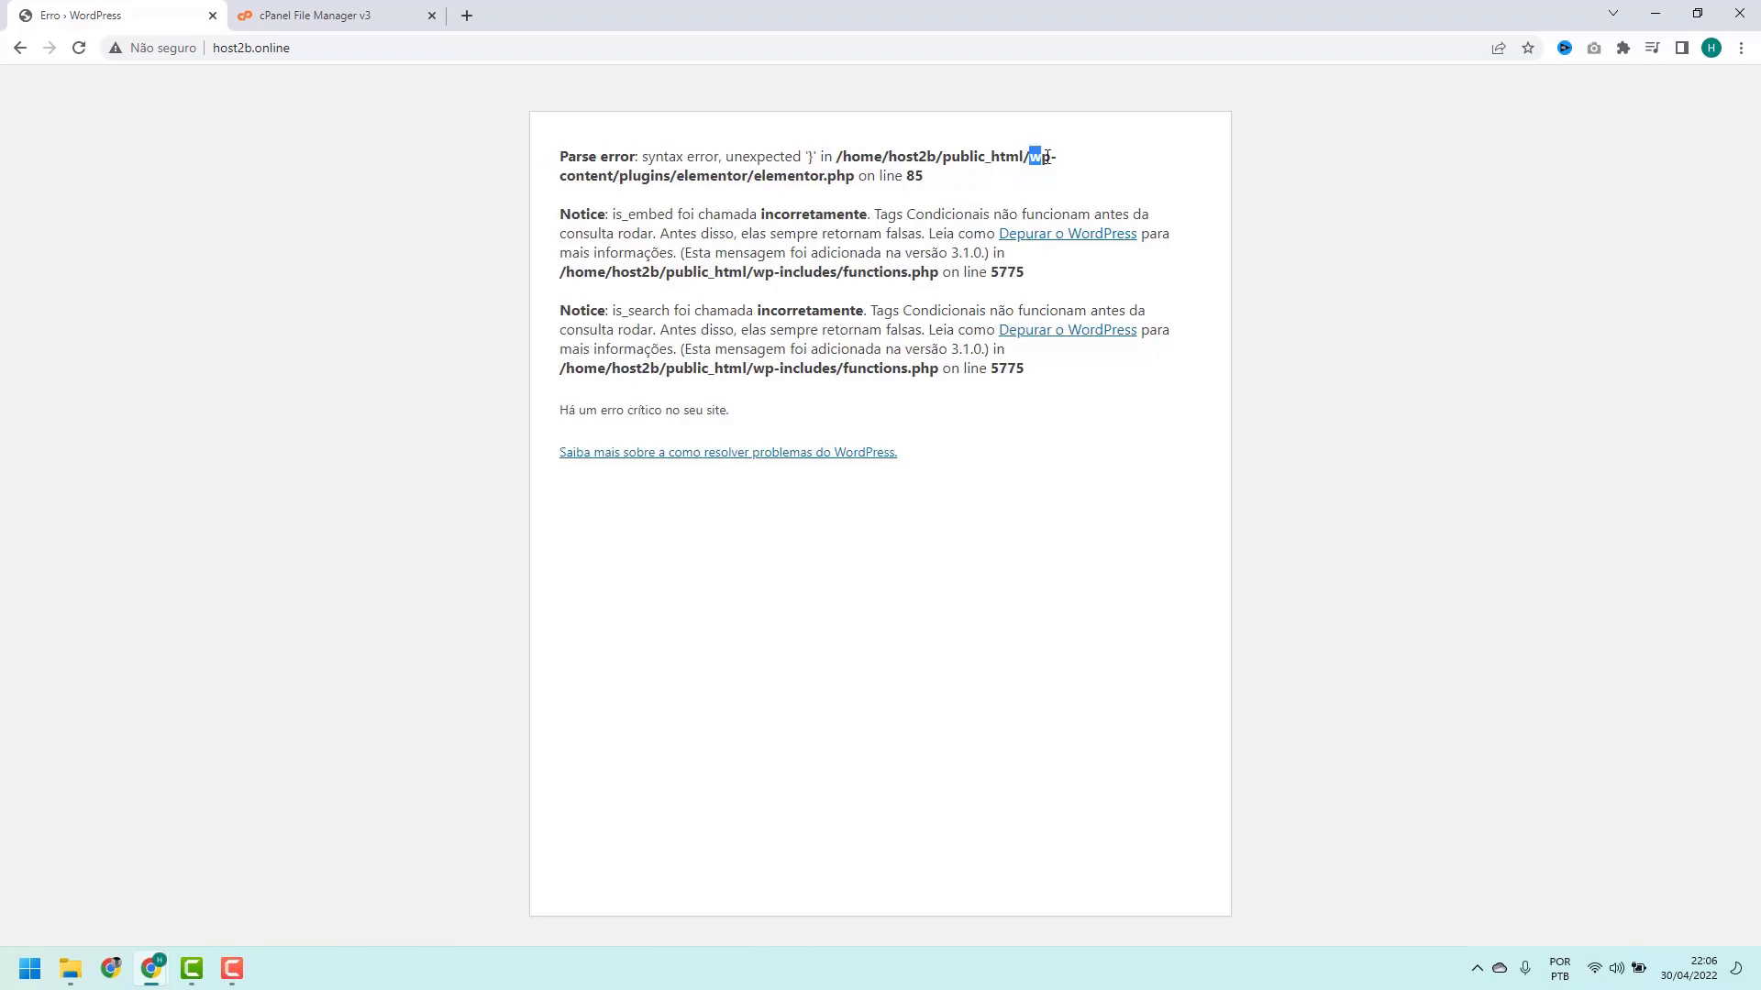
{"action": "left_click_drag", "start_coordinate": [559, 179], "coordinate": [604, 179]}
{"action": "left_click", "coordinate": [623, 180]}
{"action": "double_click", "coordinate": [651, 179]}
{"action": "left_click", "coordinate": [613, 173]}
{"action": "double_click", "coordinate": [636, 174]}
{"action": "left_click", "coordinate": [675, 180]}
{"action": "double_click", "coordinate": [687, 174]}
{"action": "left_click", "coordinate": [702, 182]}
{"action": "left_click_drag", "start_coordinate": [754, 175], "coordinate": [915, 175]}
{"action": "left_click", "coordinate": [800, 182]}
{"action": "left_click", "coordinate": [908, 179]}
{"action": "left_click_drag", "start_coordinate": [756, 175], "coordinate": [932, 183]}
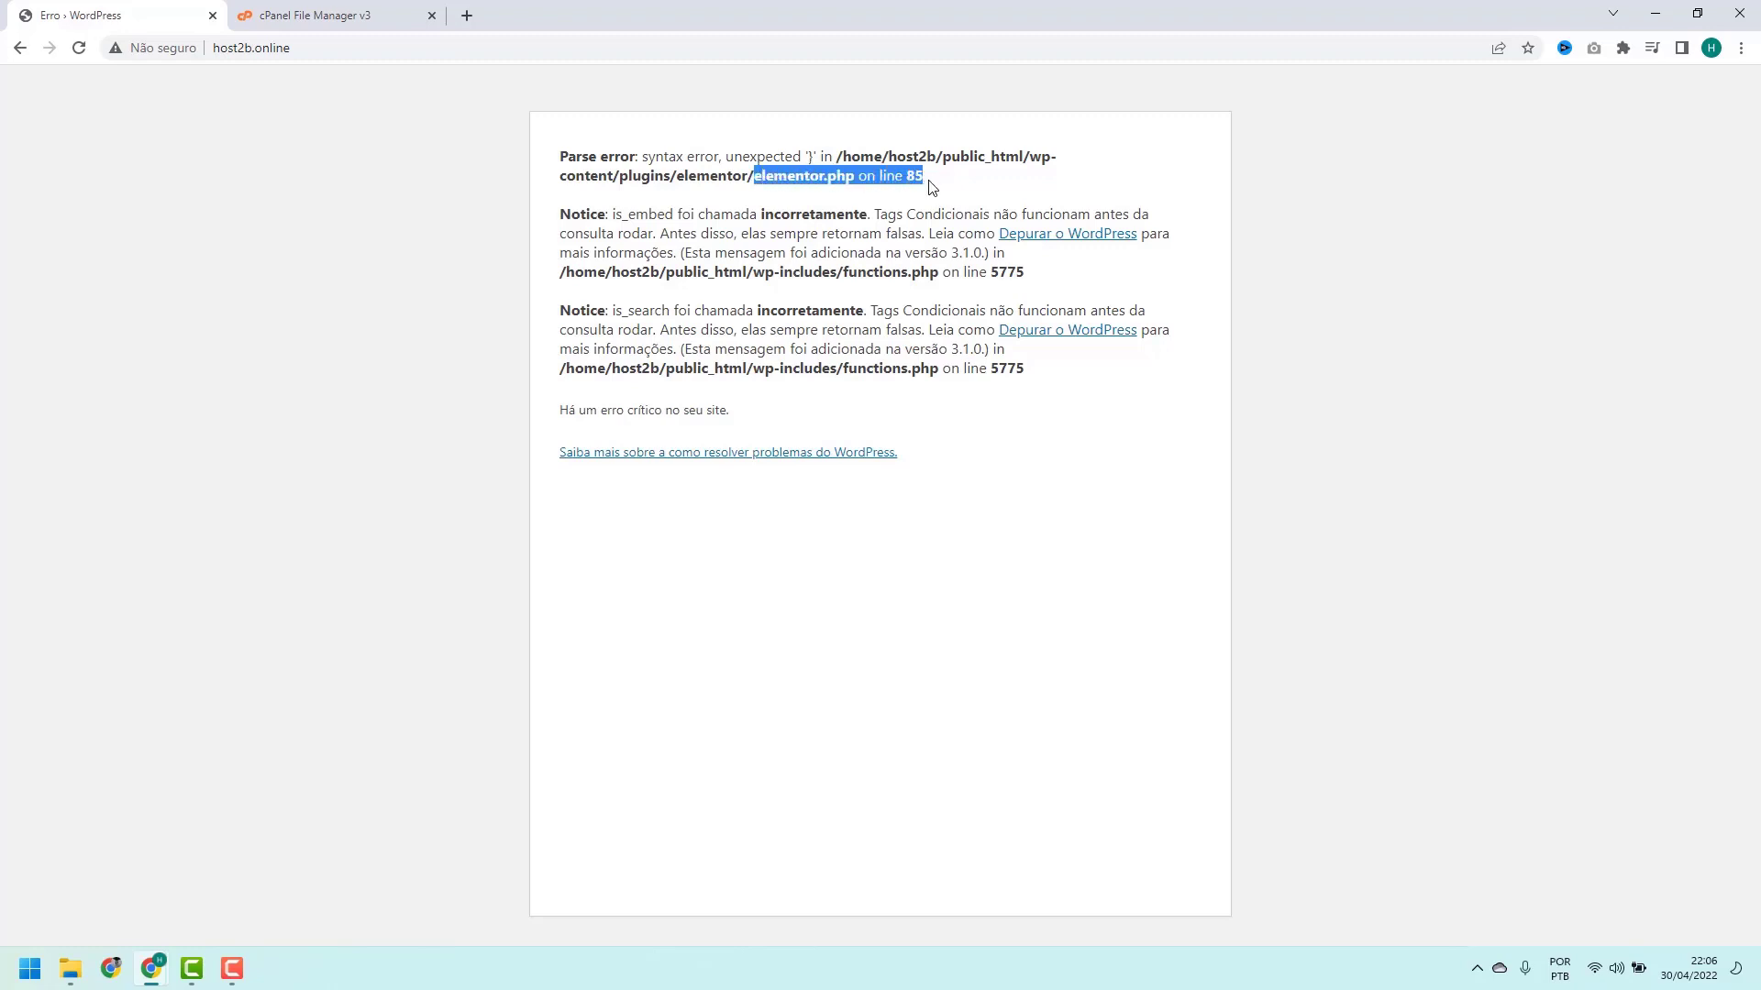
{"action": "left_click", "coordinate": [787, 182]}
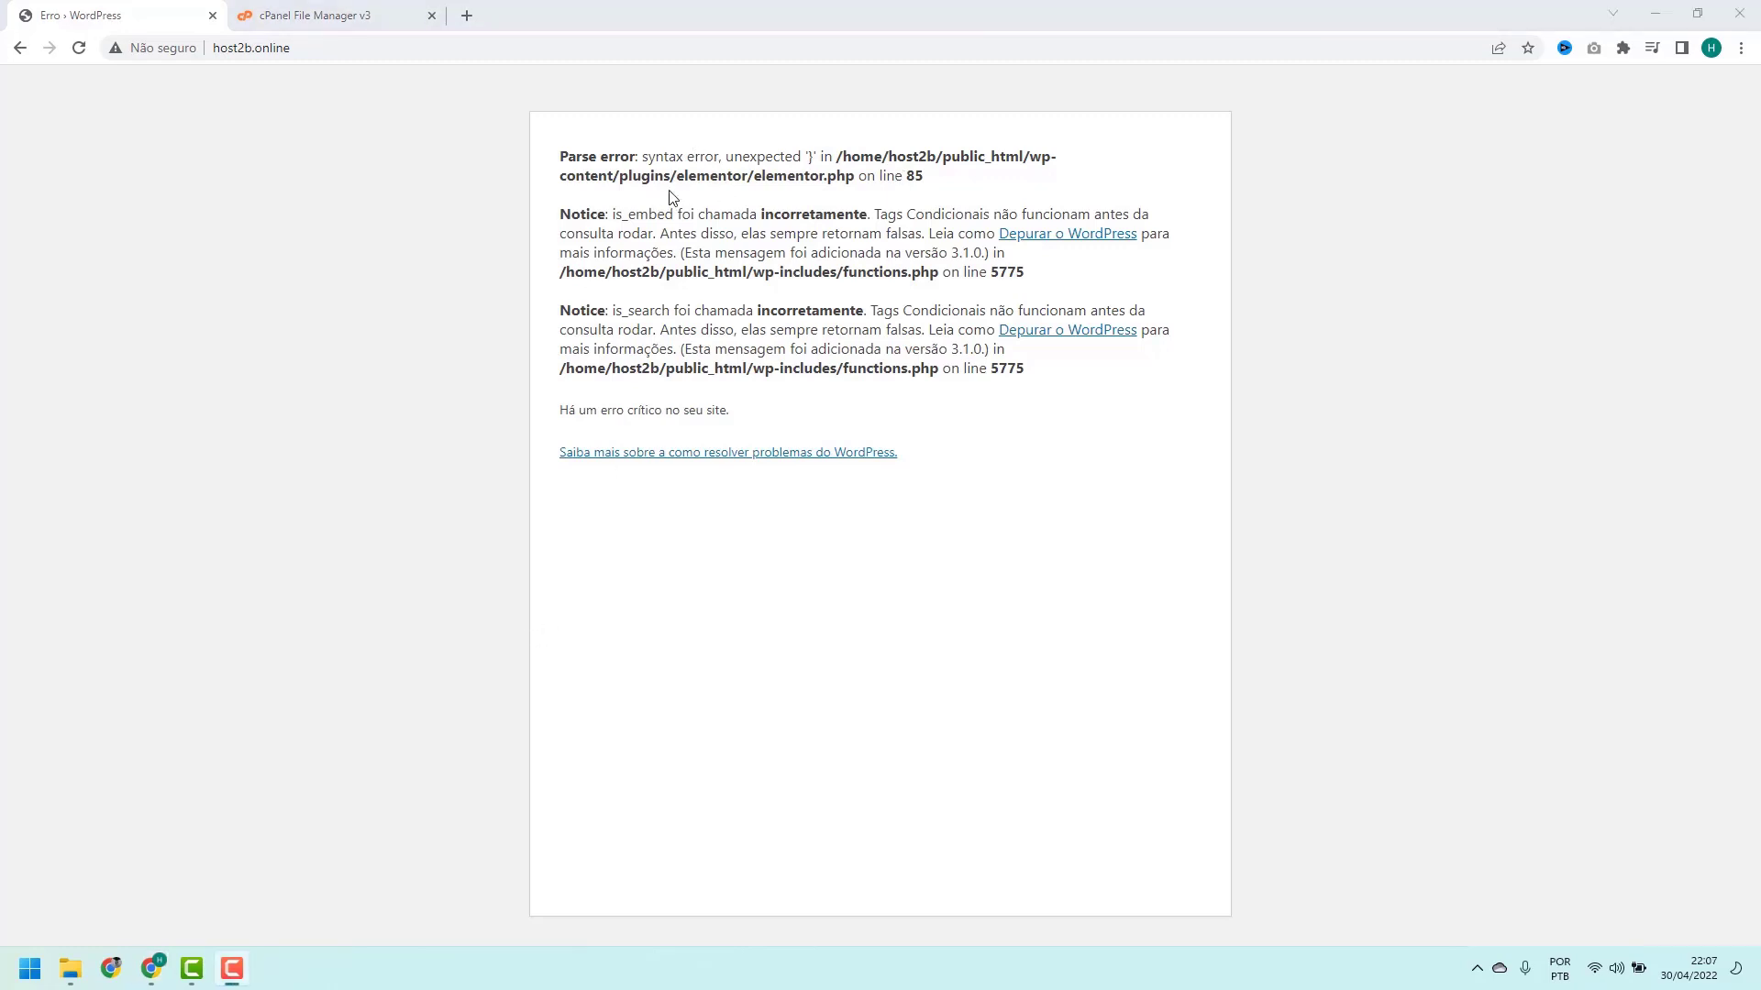
{"action": "double_click", "coordinate": [698, 175]}
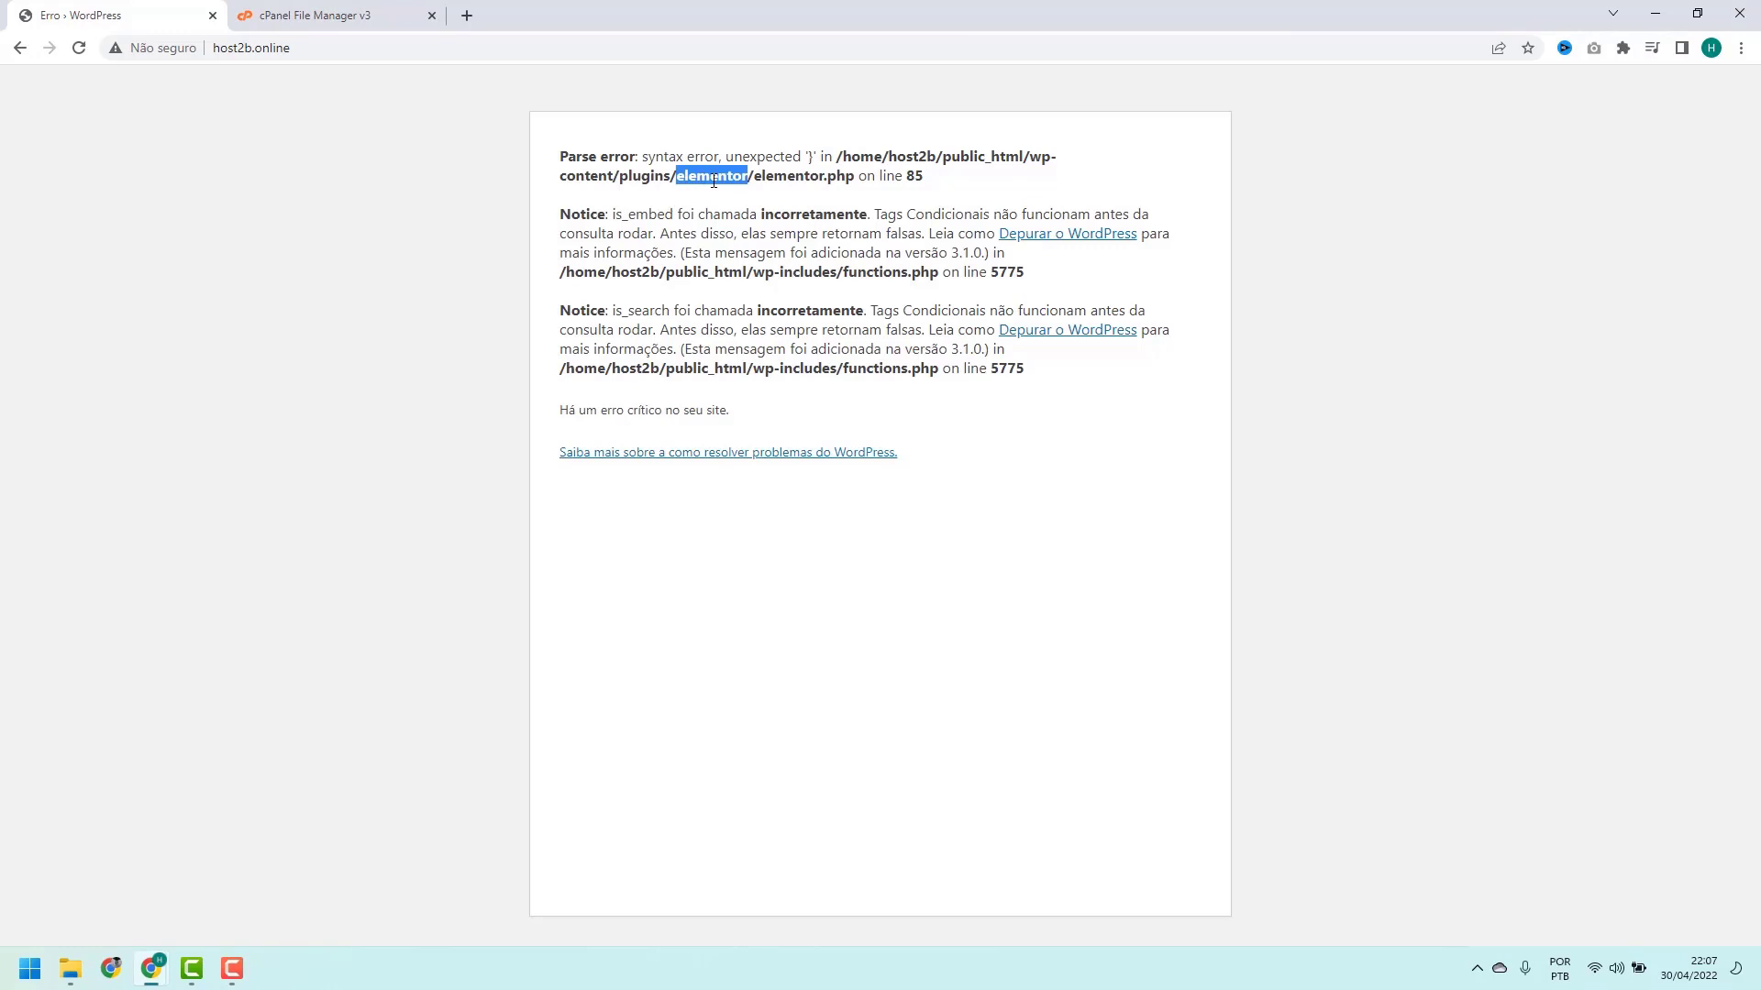
{"action": "left_click", "coordinate": [713, 181]}
Return to the cPanel File Manager and open the plugins folder inside wp-content.
{"action": "left_click", "coordinate": [316, 15]}
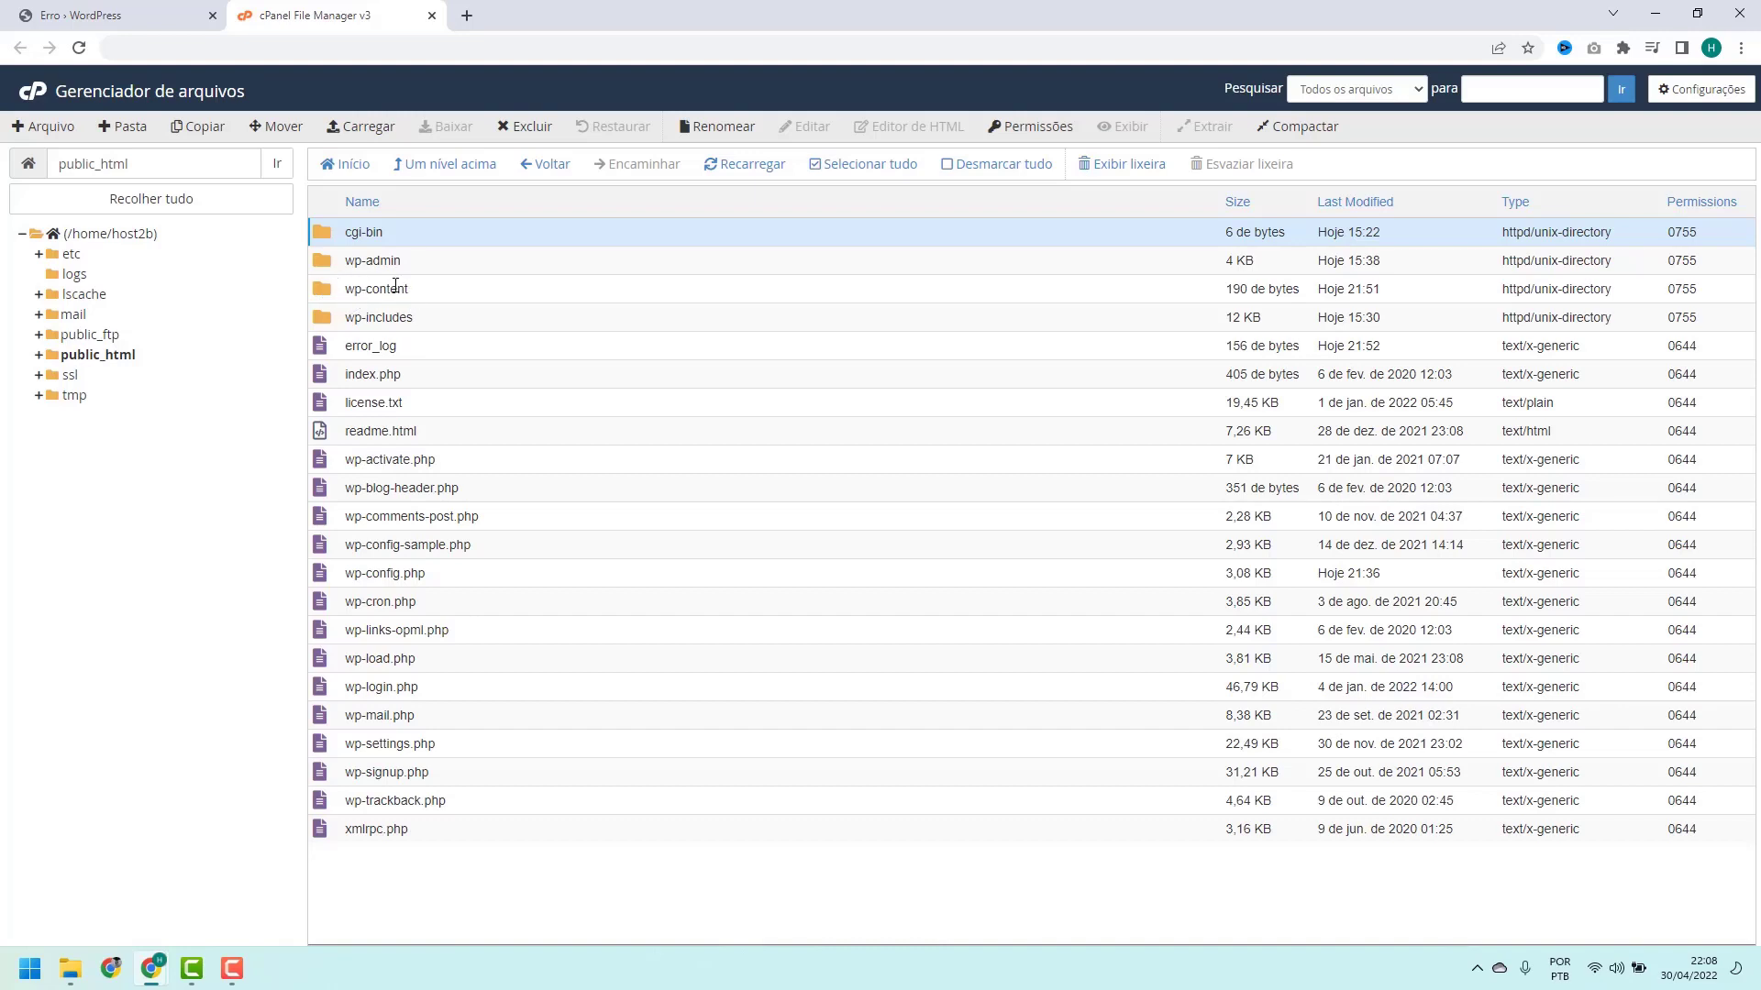
{"action": "double_click", "coordinate": [429, 293]}
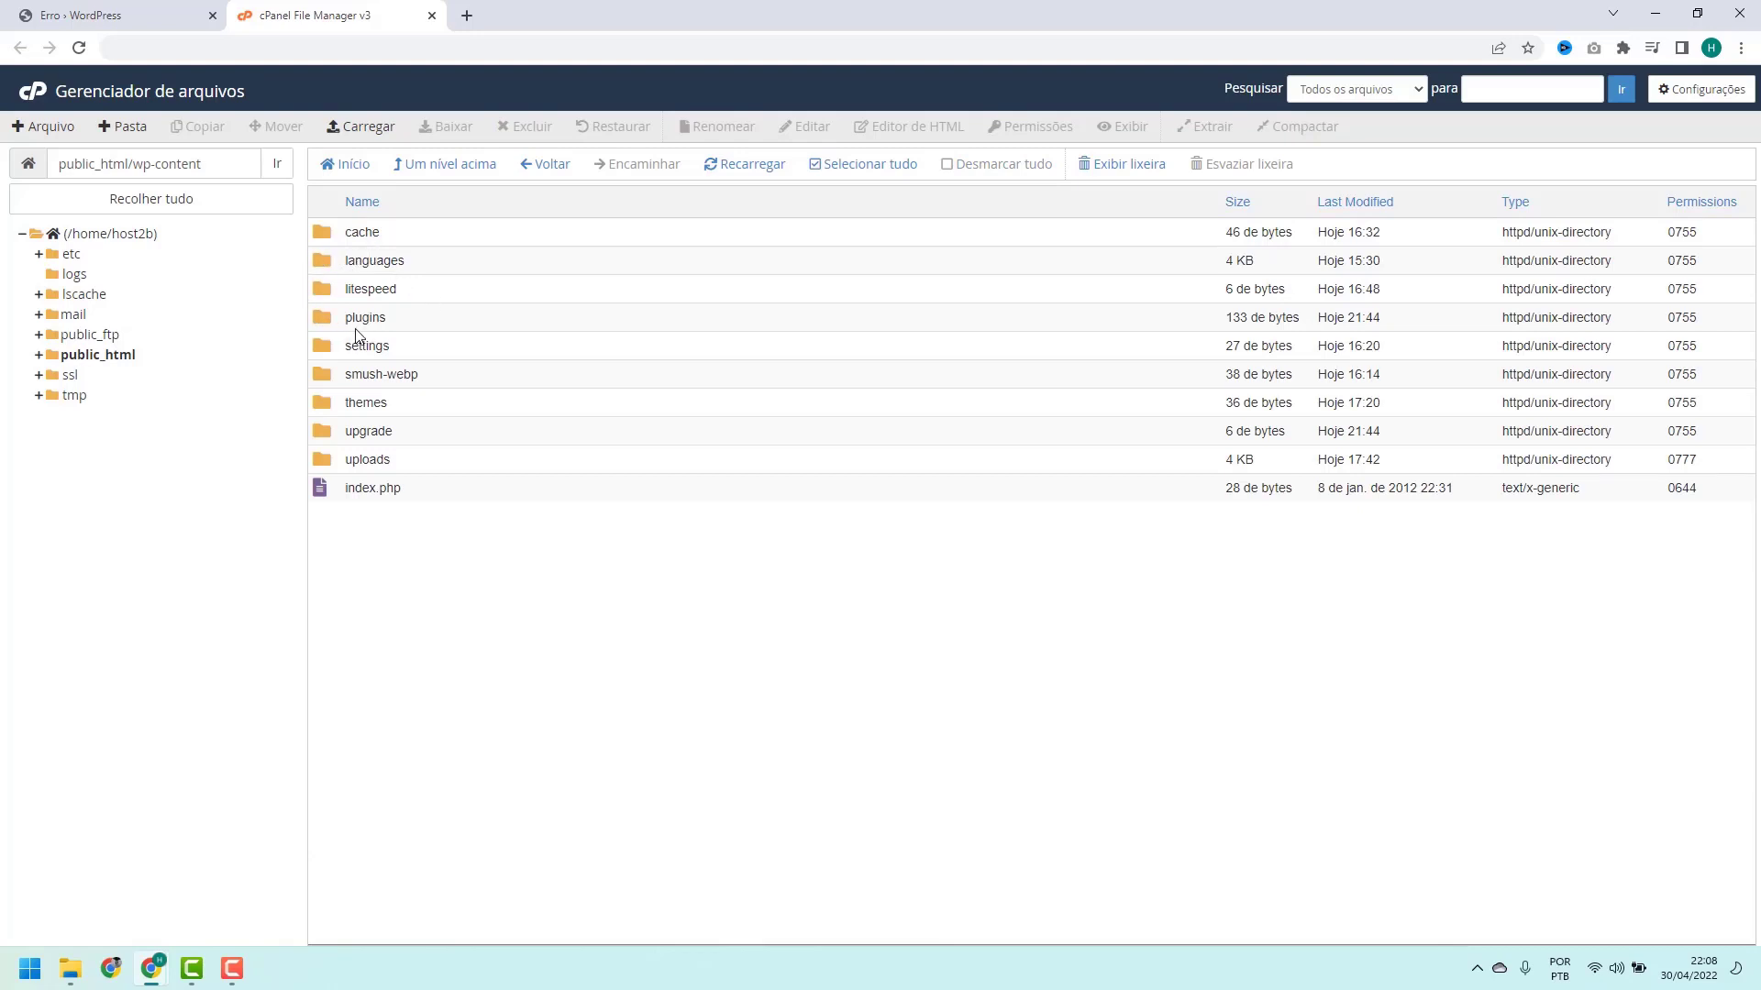
{"action": "double_click", "coordinate": [401, 327]}
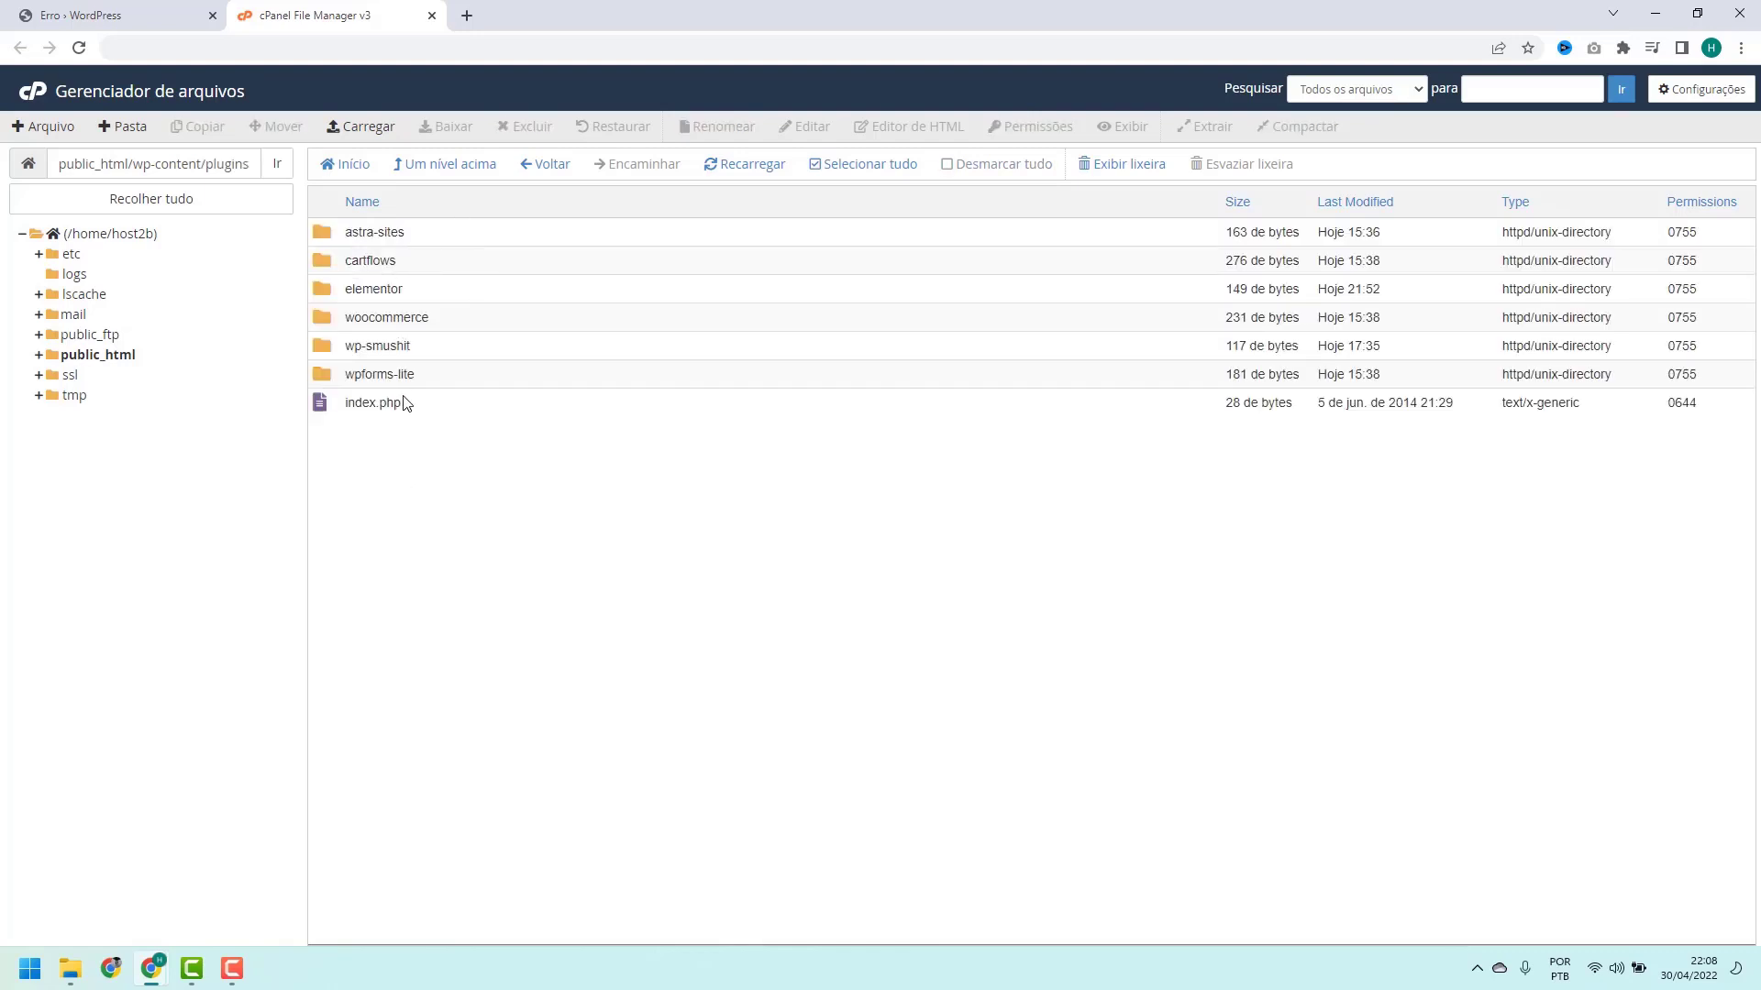
Rename the elementor plugin folder as elementor-antigo.
{"action": "left_click", "coordinate": [420, 298]}
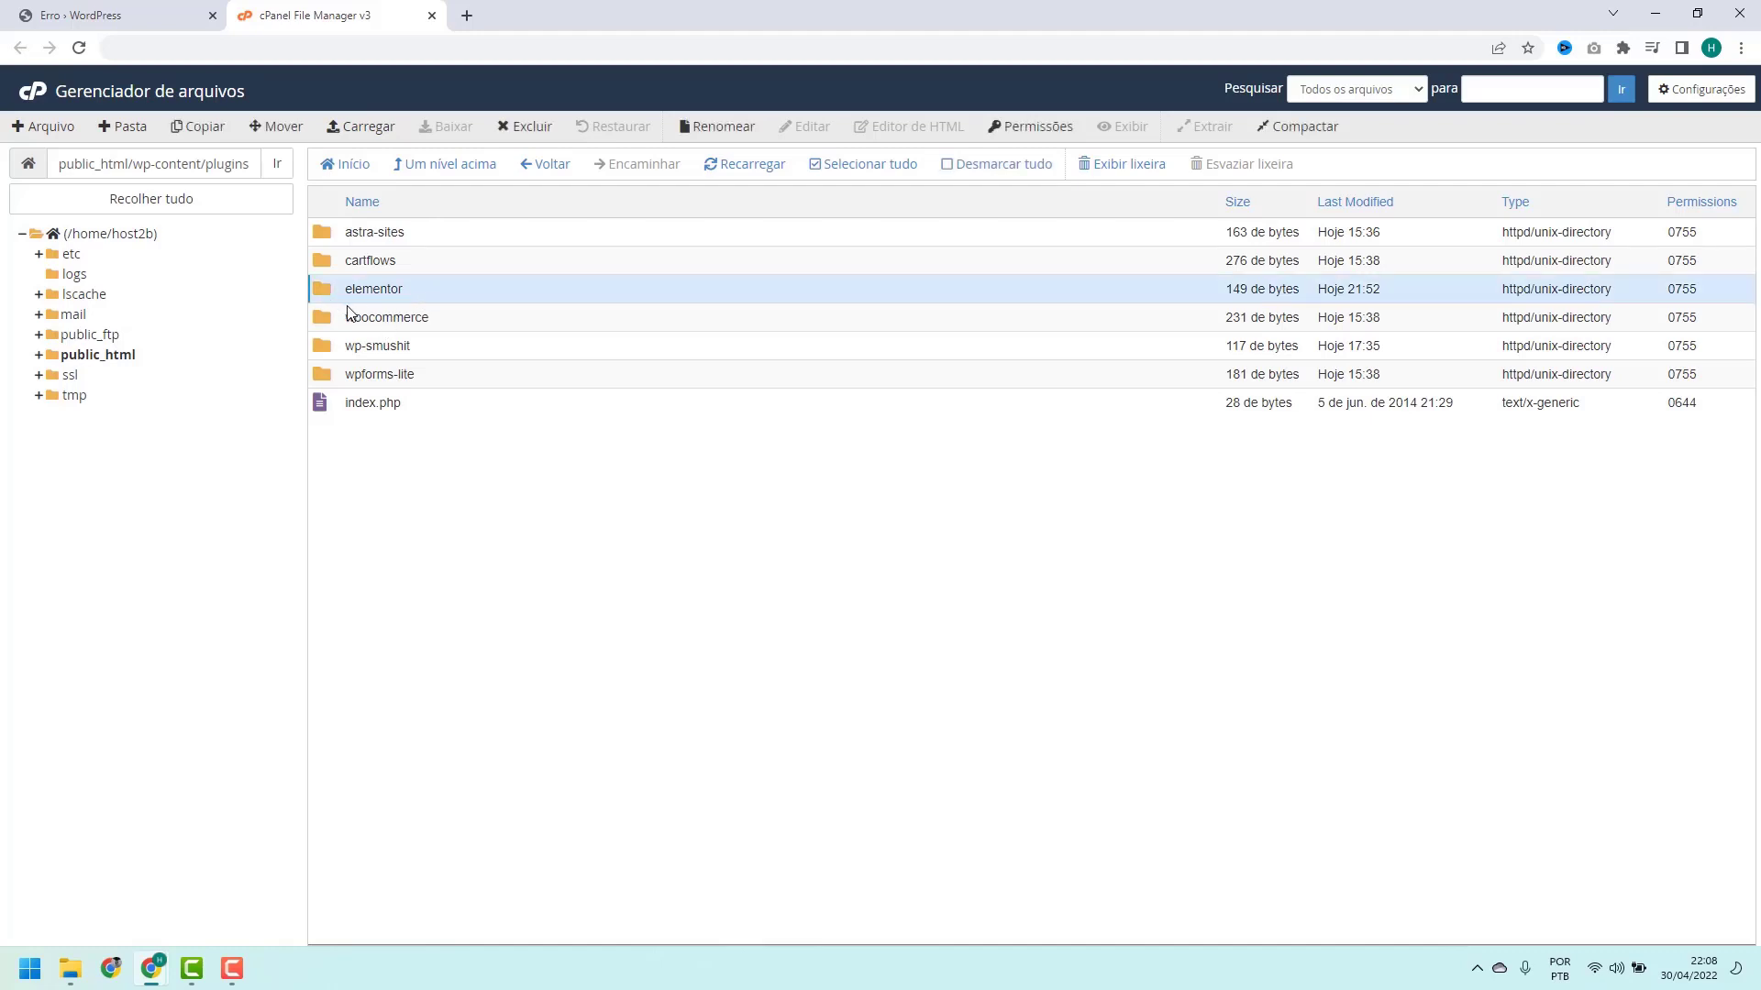
{"action": "right_click", "coordinate": [408, 288]}
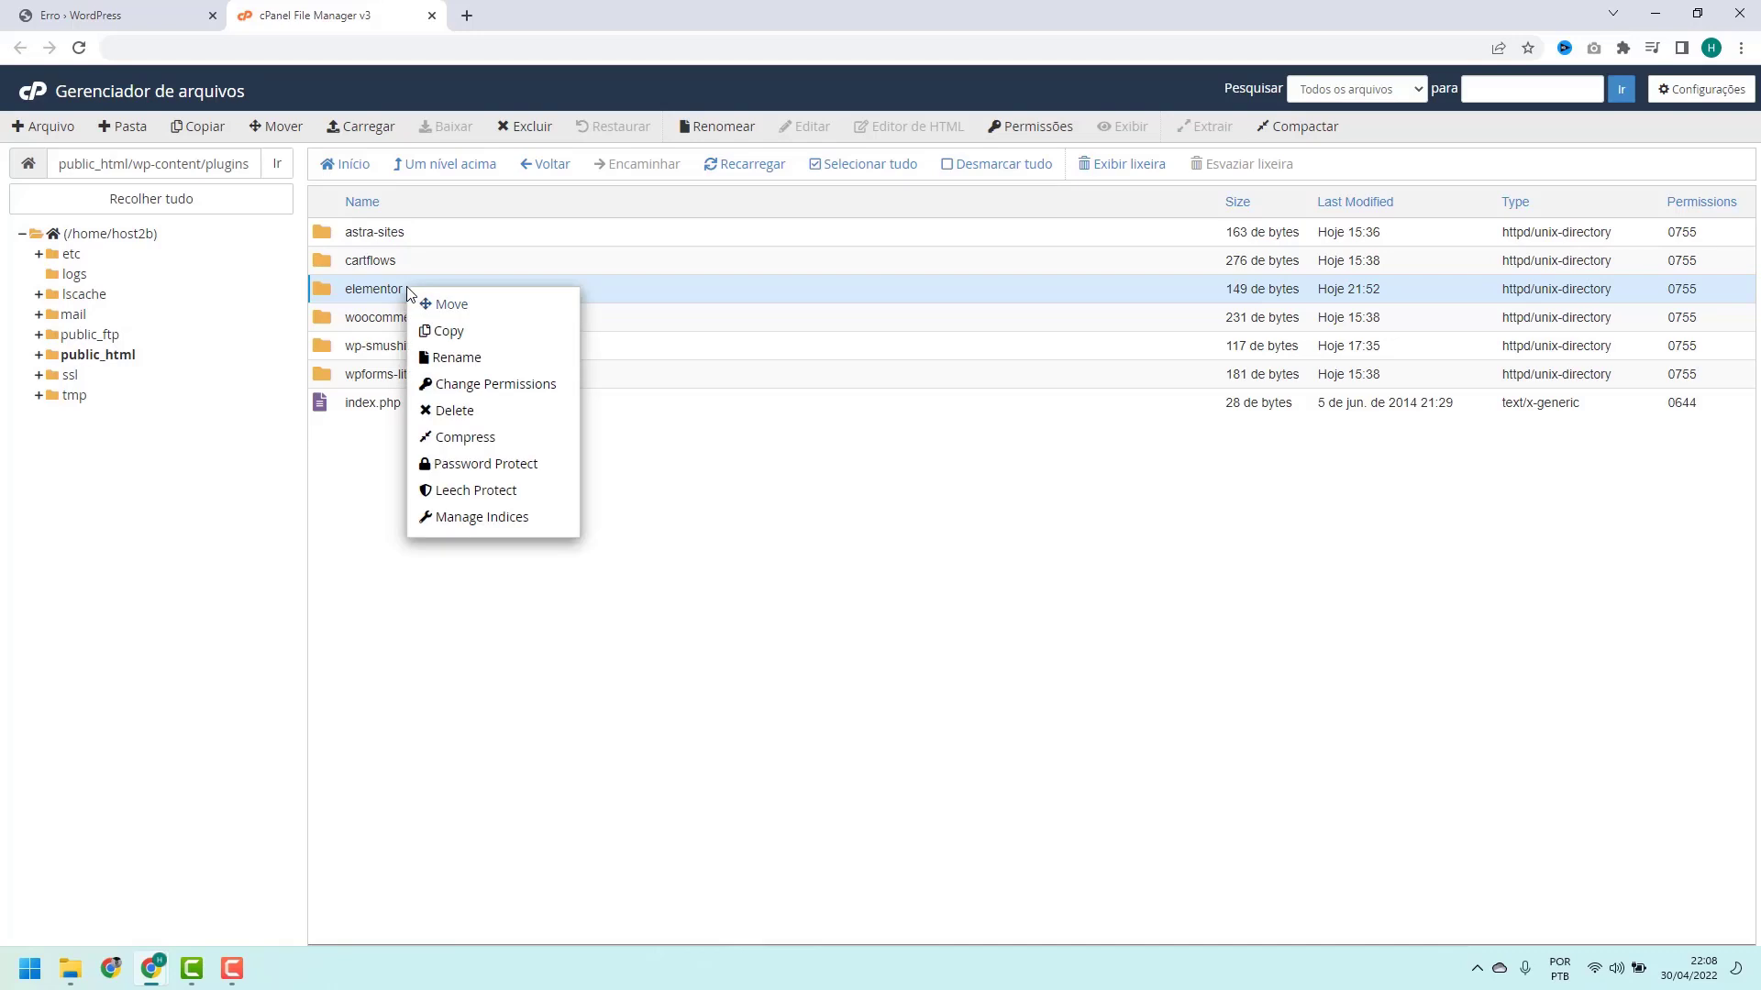
{"action": "left_click", "coordinate": [456, 357]}
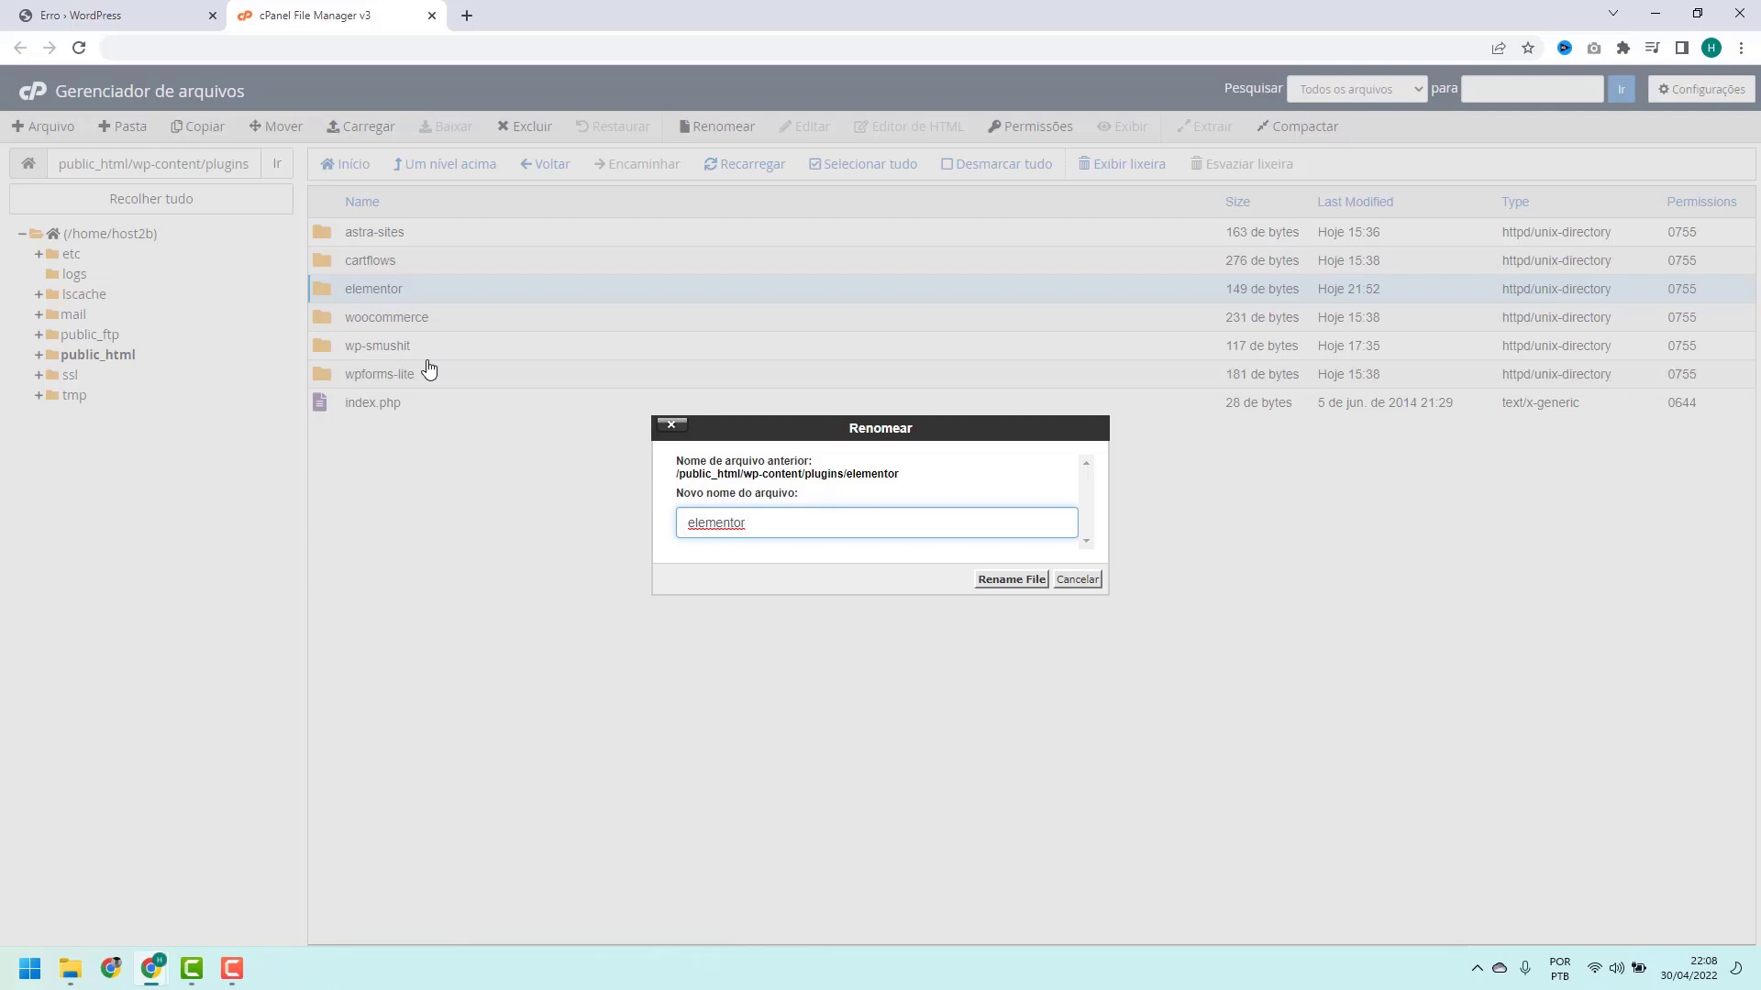
{"action": "type", "text": "-antigo"}
{"action": "left_click", "coordinate": [1009, 590]}
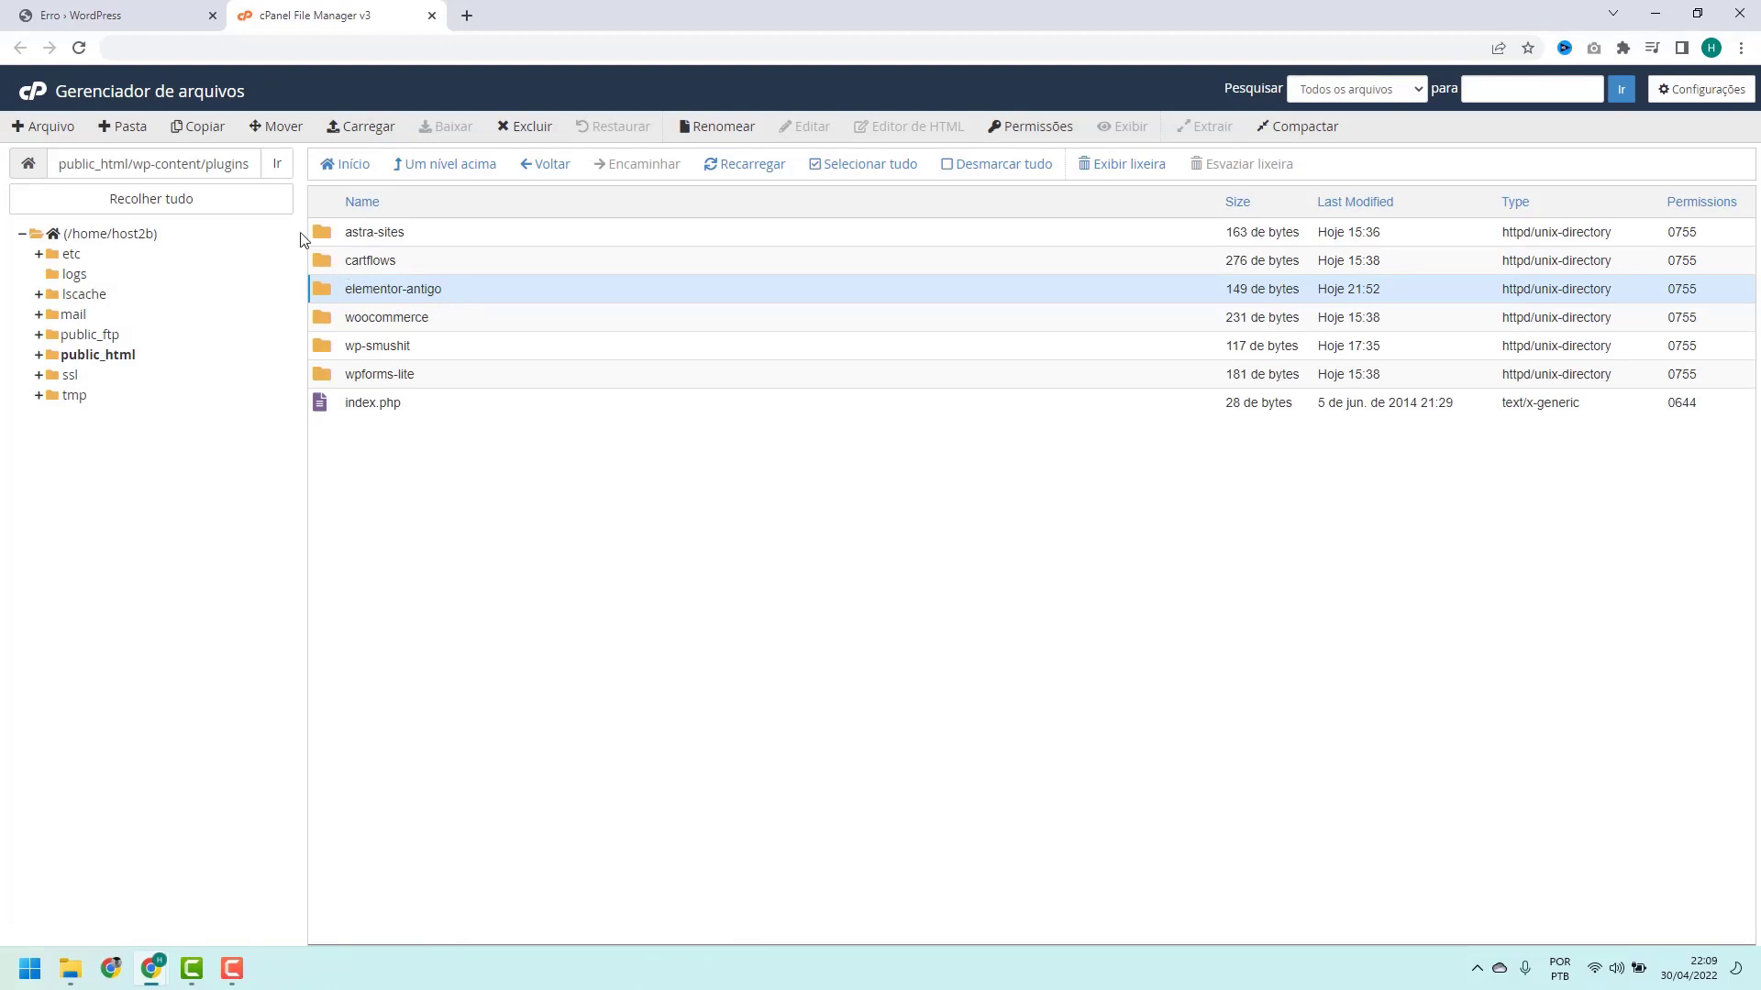
Reload the host2b.online site, and go to its admin area at host2b.online/wp-admin.
{"action": "left_click", "coordinate": [119, 19]}
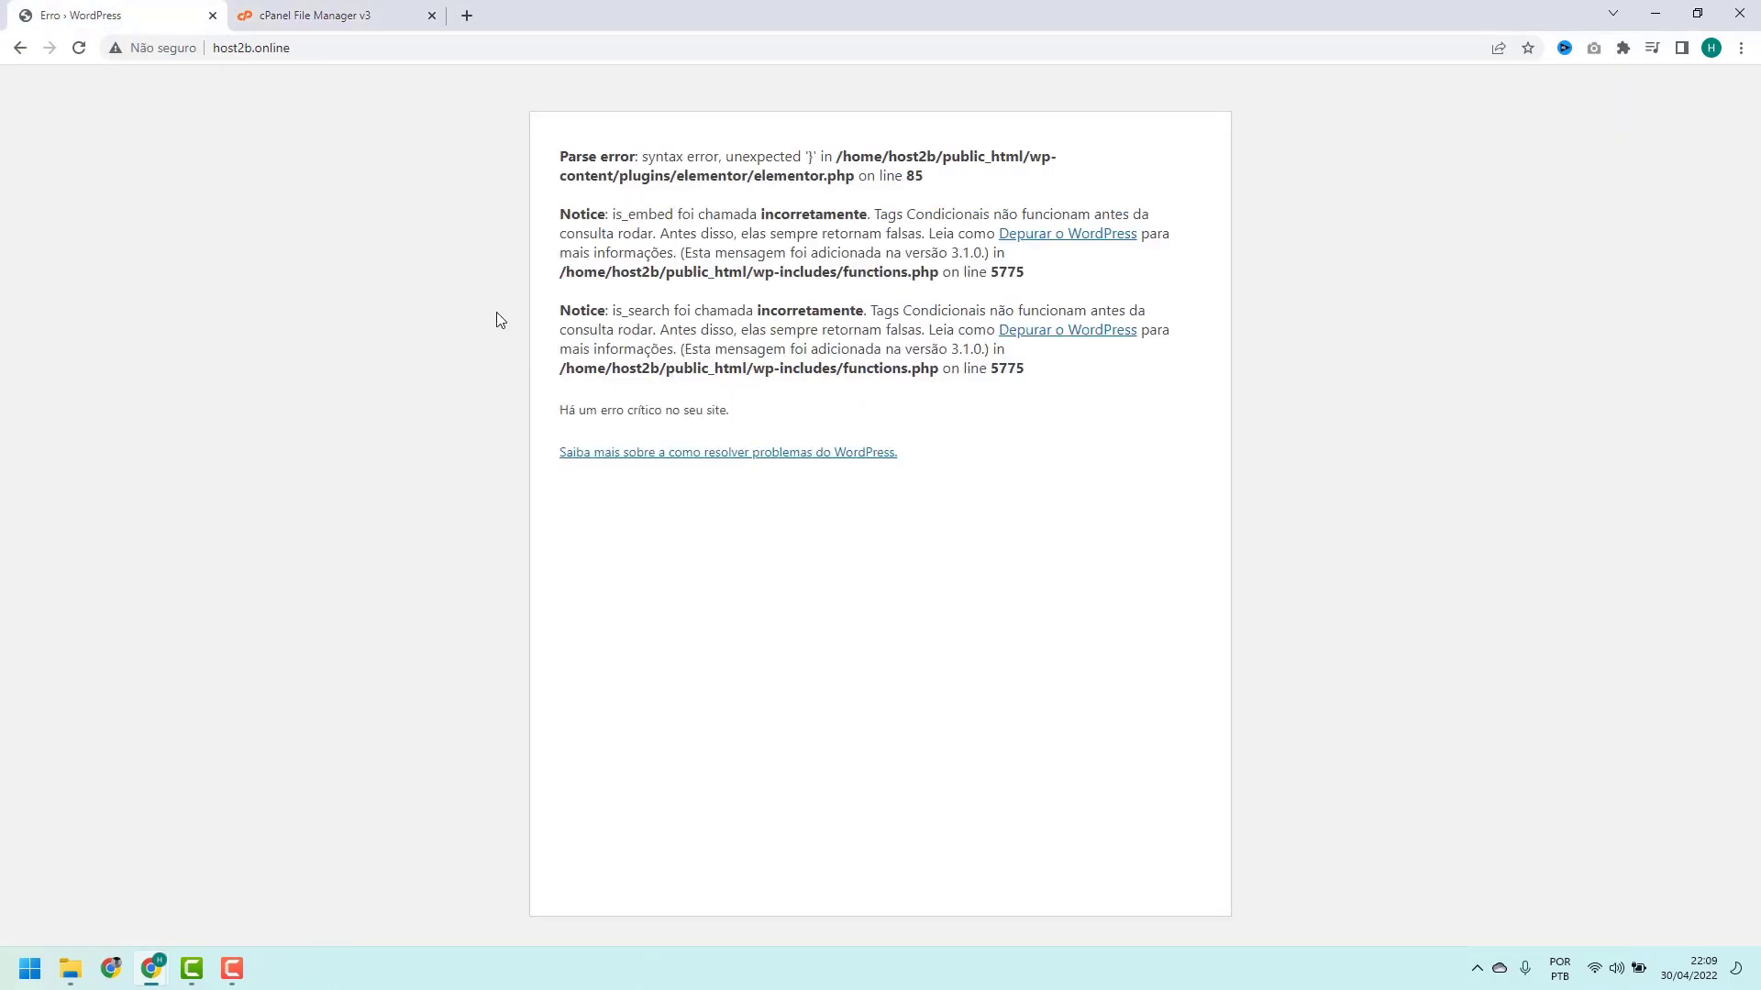
{"action": "left_click", "coordinate": [79, 50]}
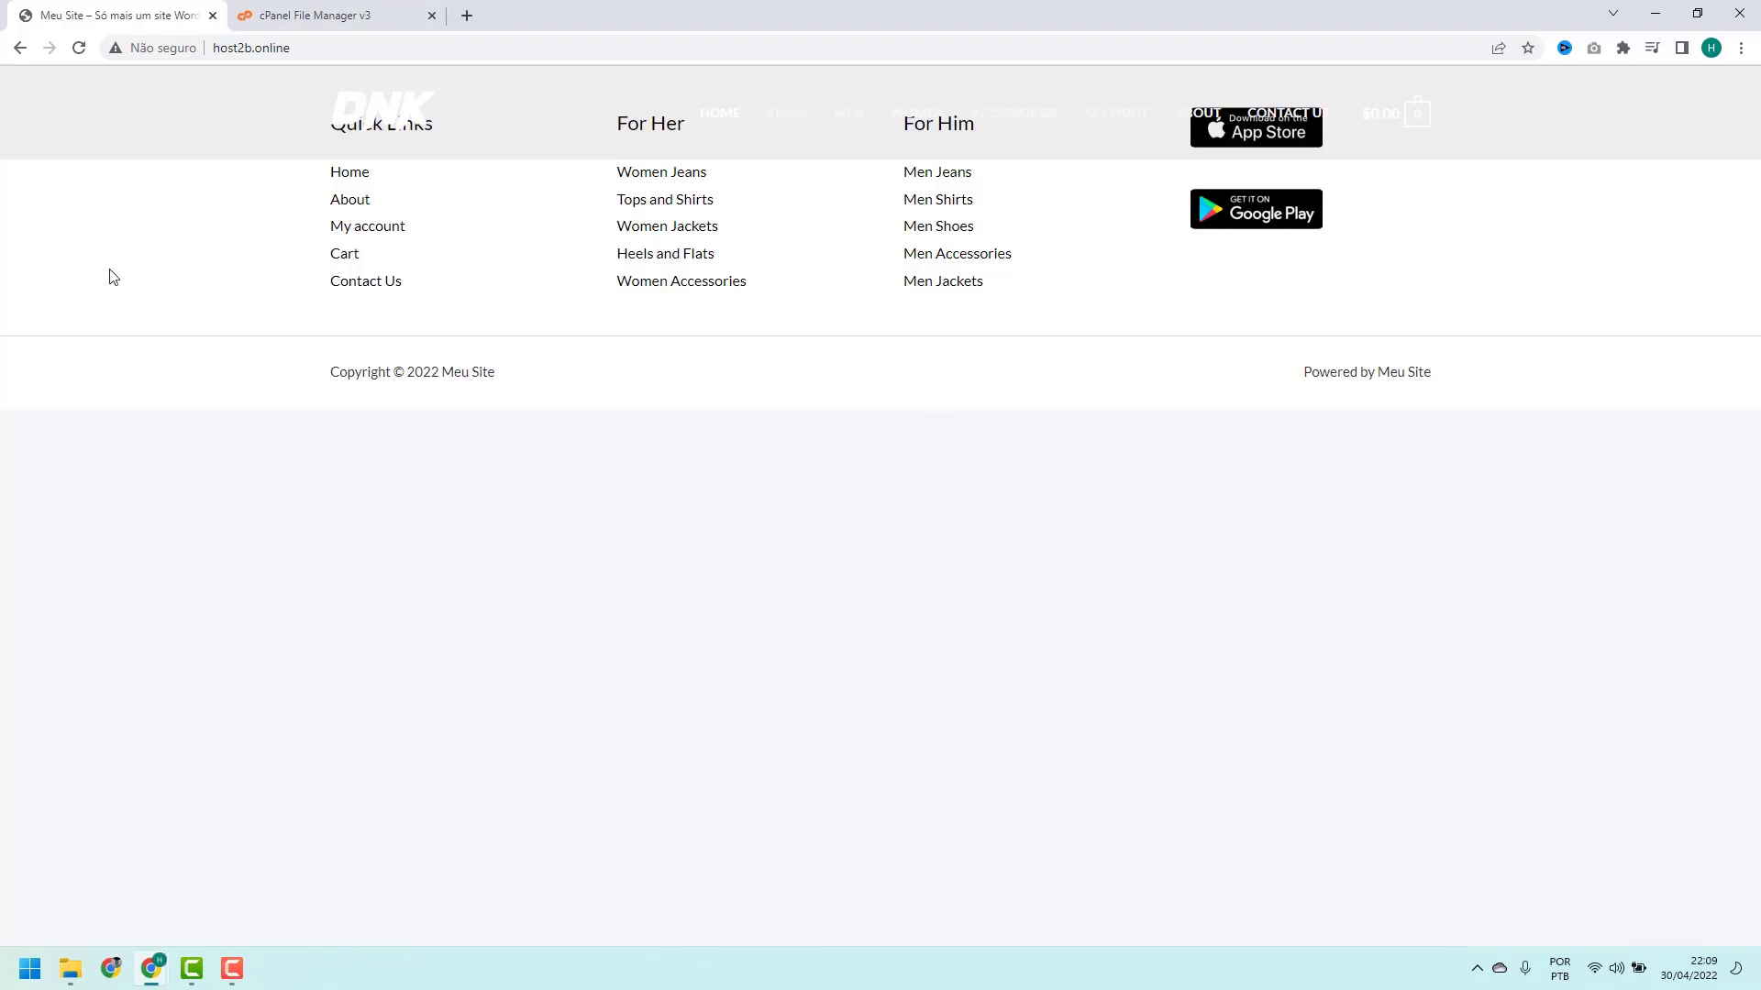
{"action": "left_click", "coordinate": [330, 50]}
{"action": "left_click", "coordinate": [332, 52]}
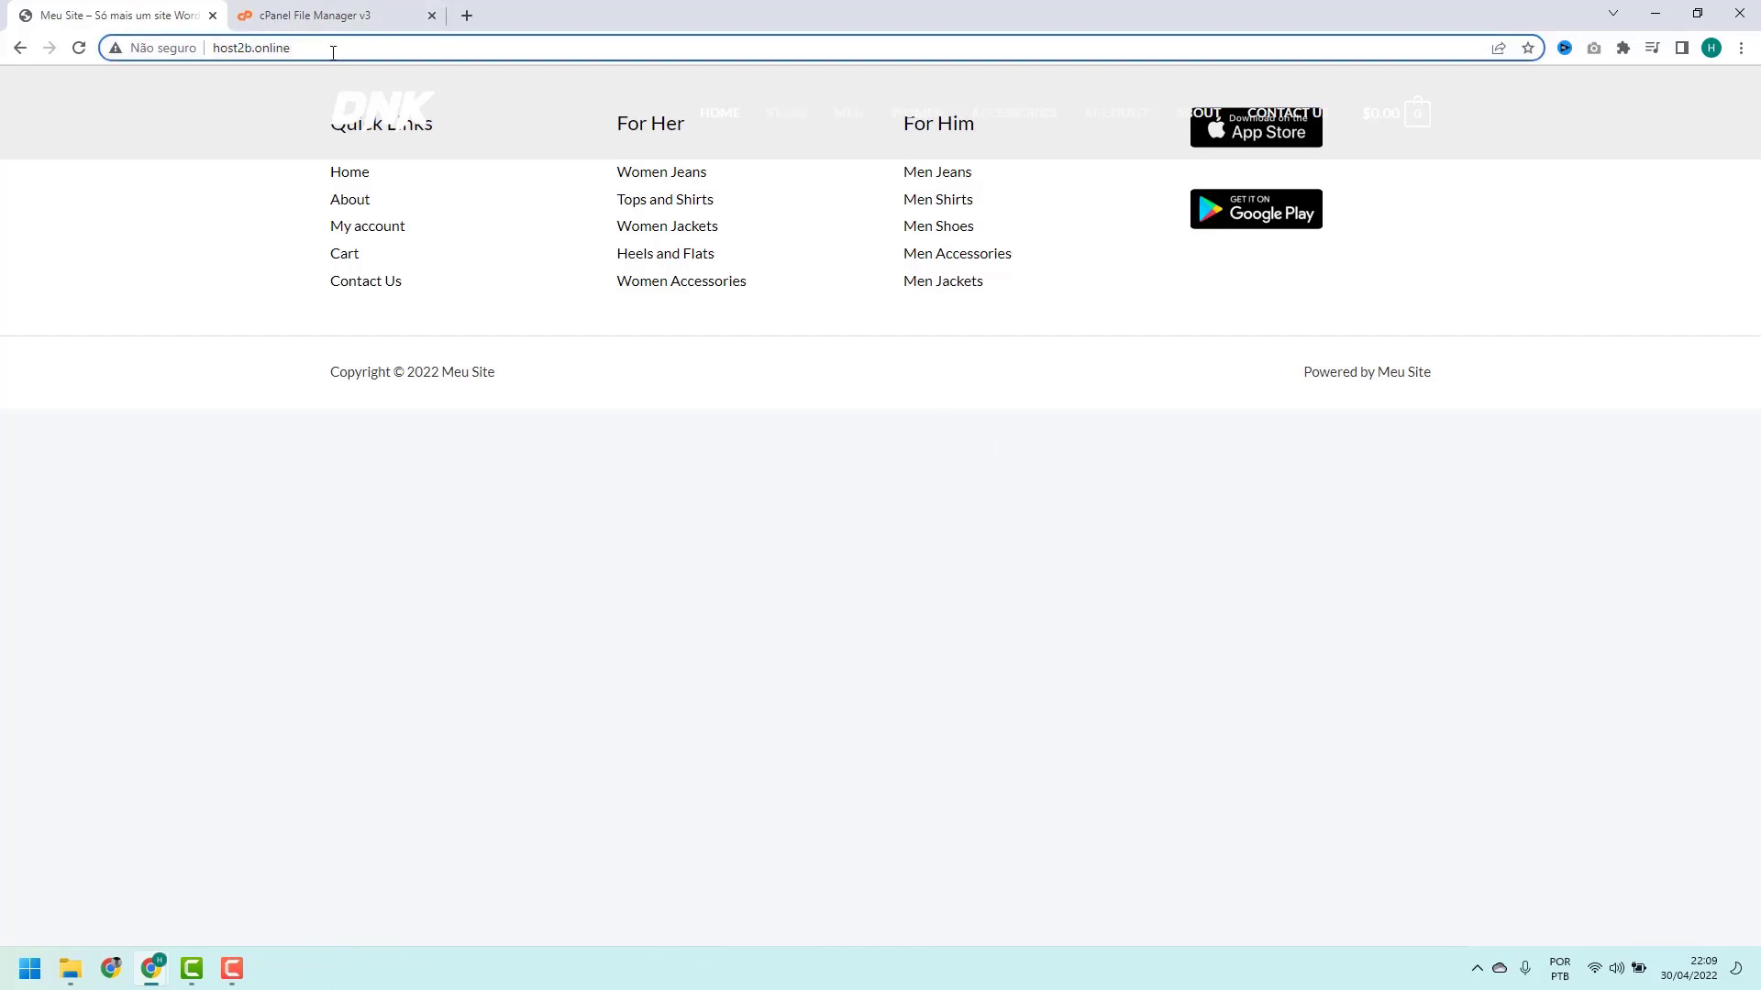
{"action": "type", "text": "/wp-admin"}
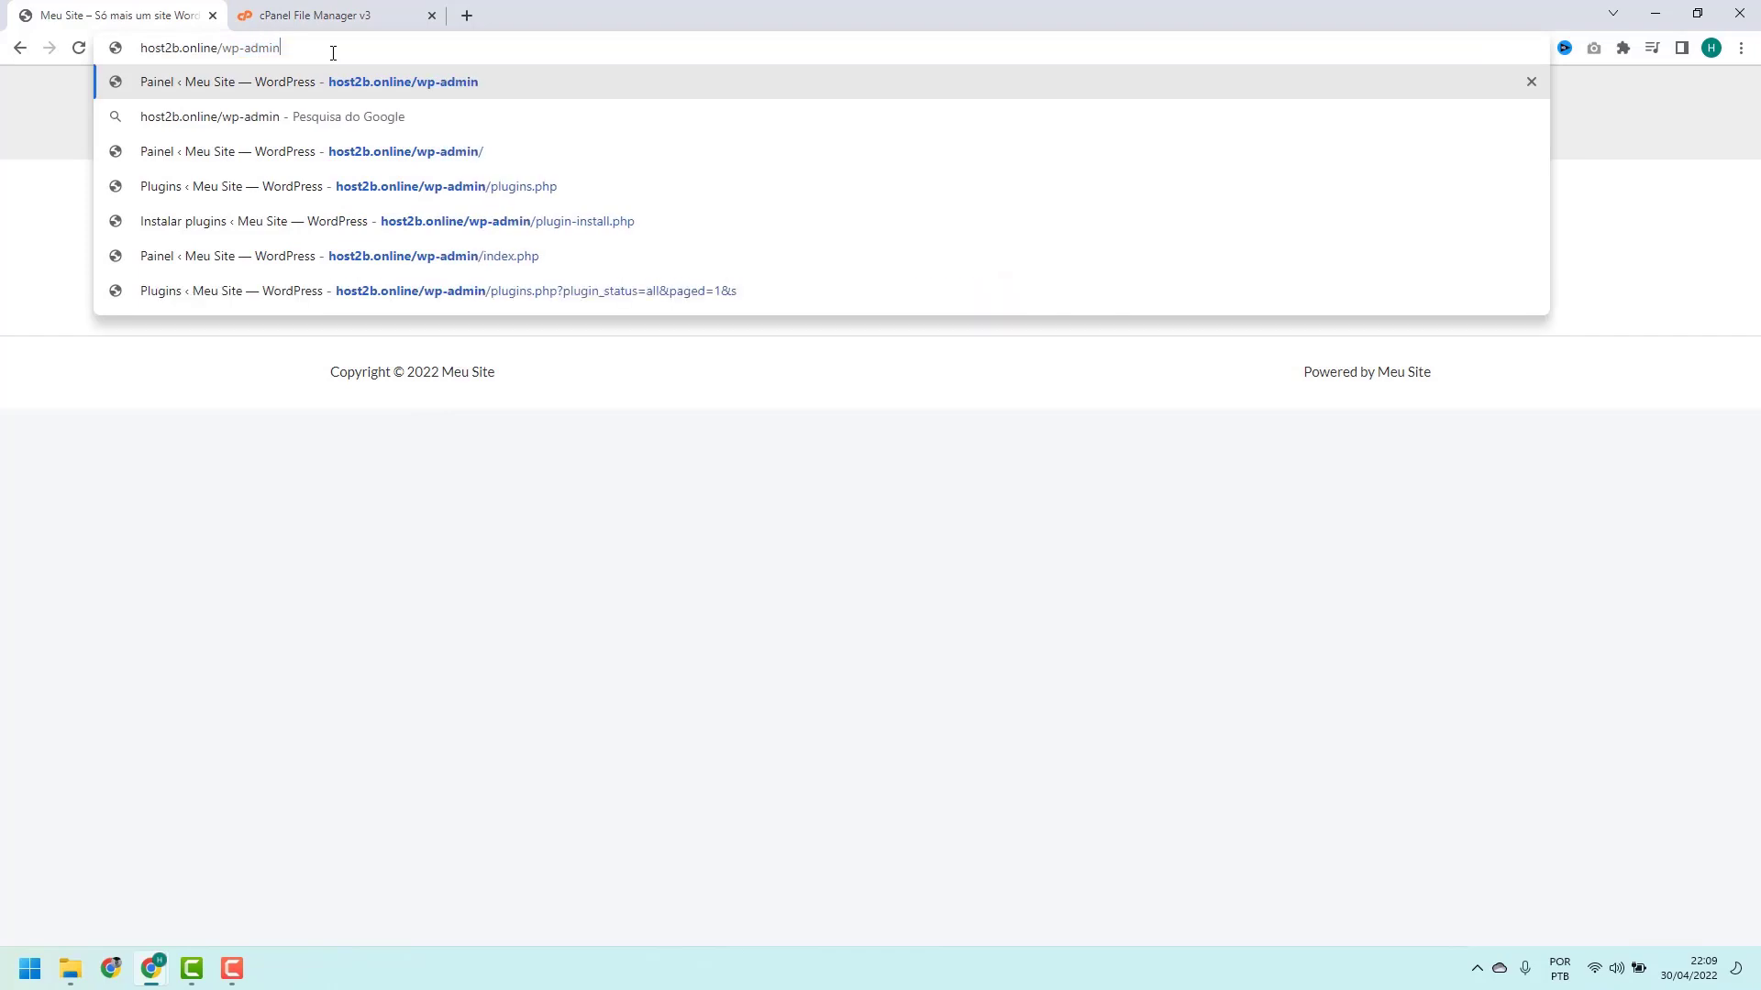
{"action": "key", "text": "Return"}
Log in to WordPress with the username admin and the account password.
{"action": "type", "text": "a"}
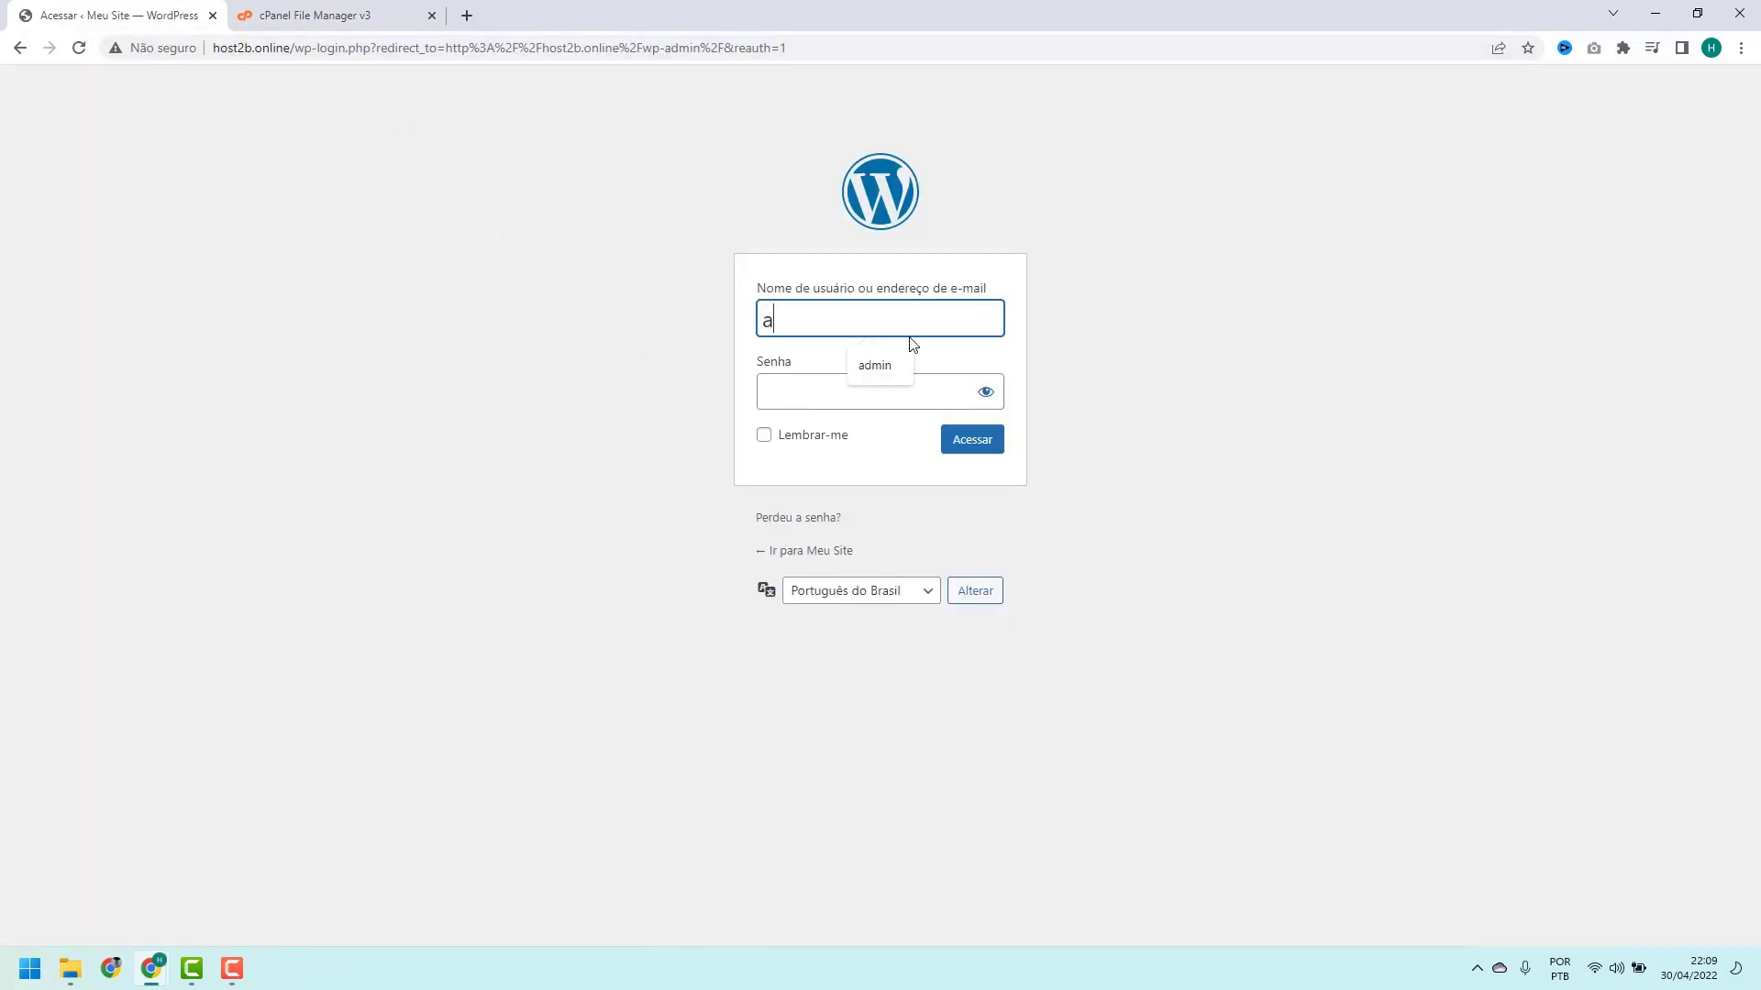
{"action": "left_click", "coordinate": [875, 365]}
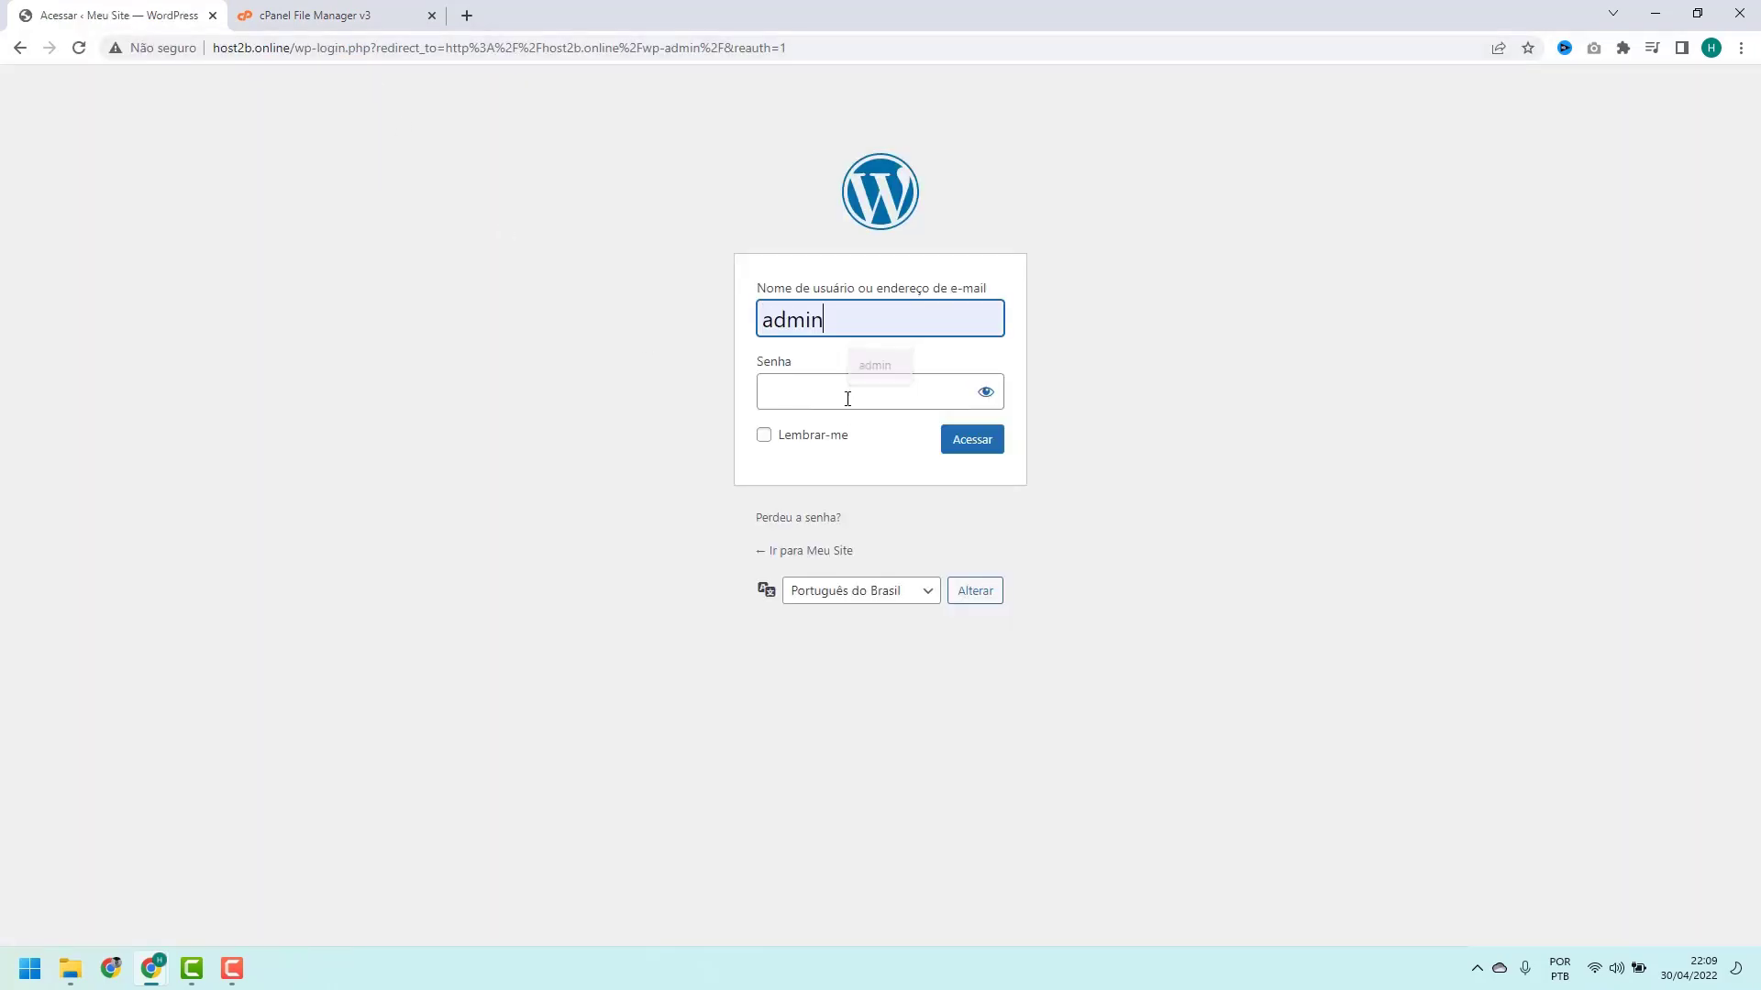
{"action": "left_click", "coordinate": [845, 393]}
{"action": "type", "text": "********"}
{"action": "key", "text": "Return"}
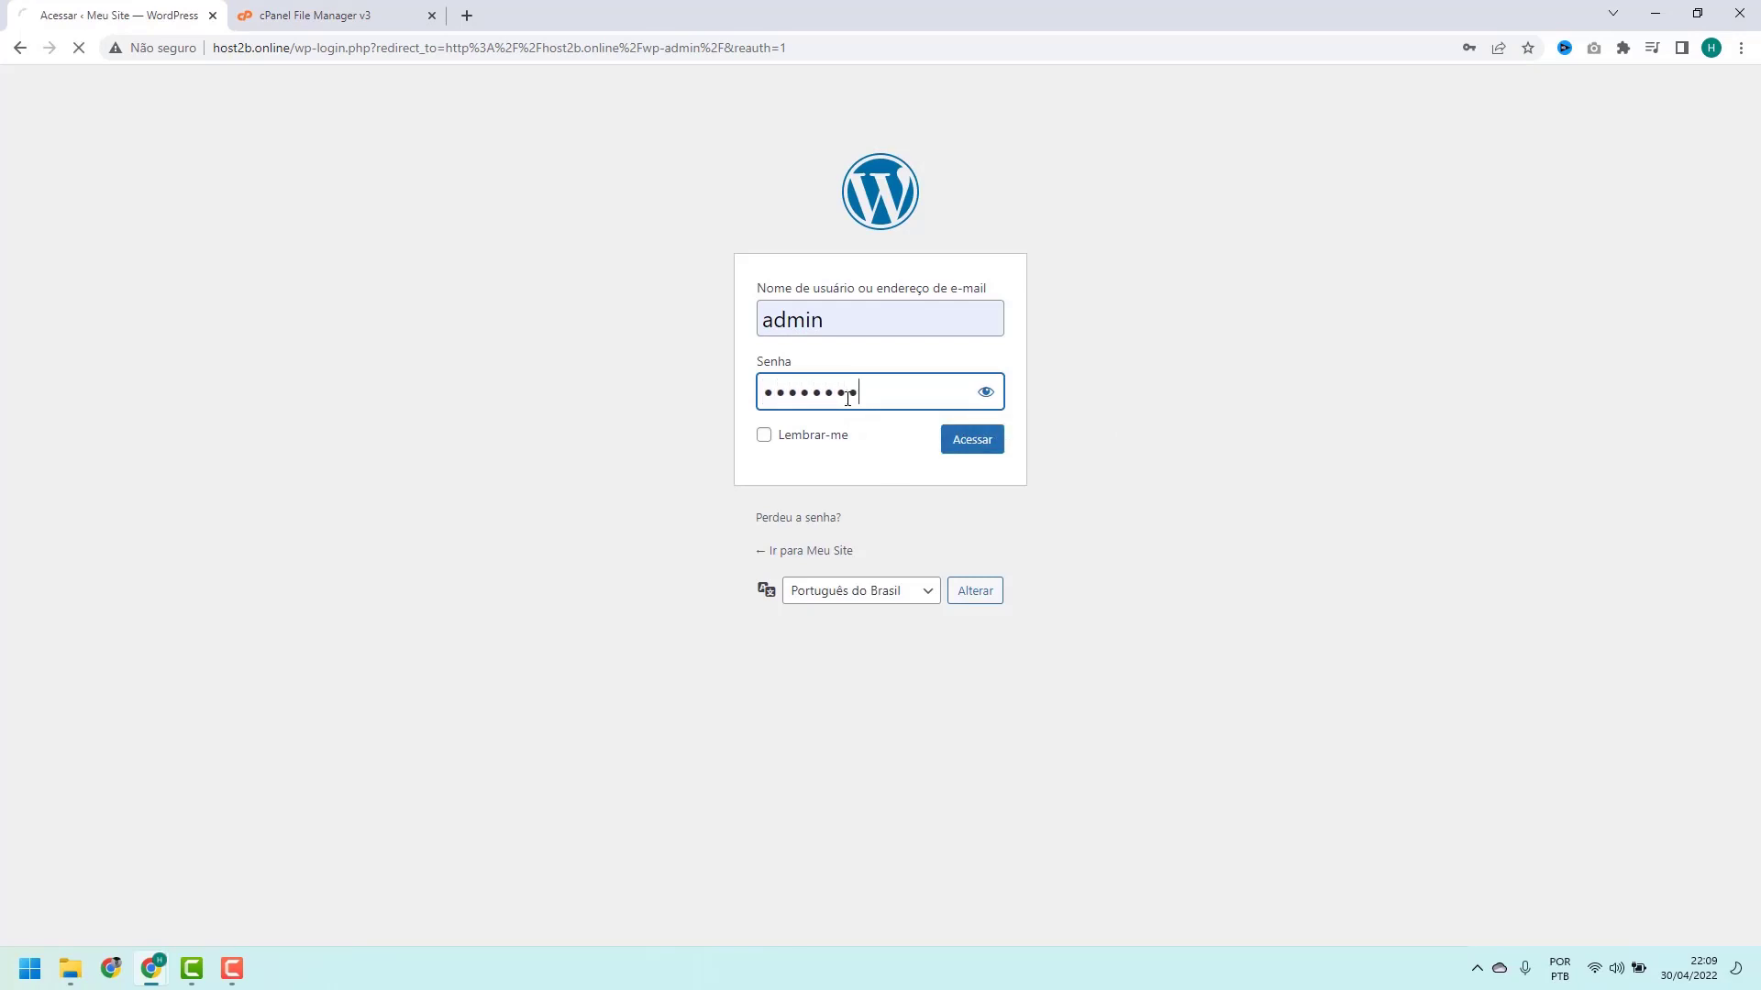
Open the plugins page of the WordPress admin dashboard.
{"action": "left_click", "coordinate": [362, 355]}
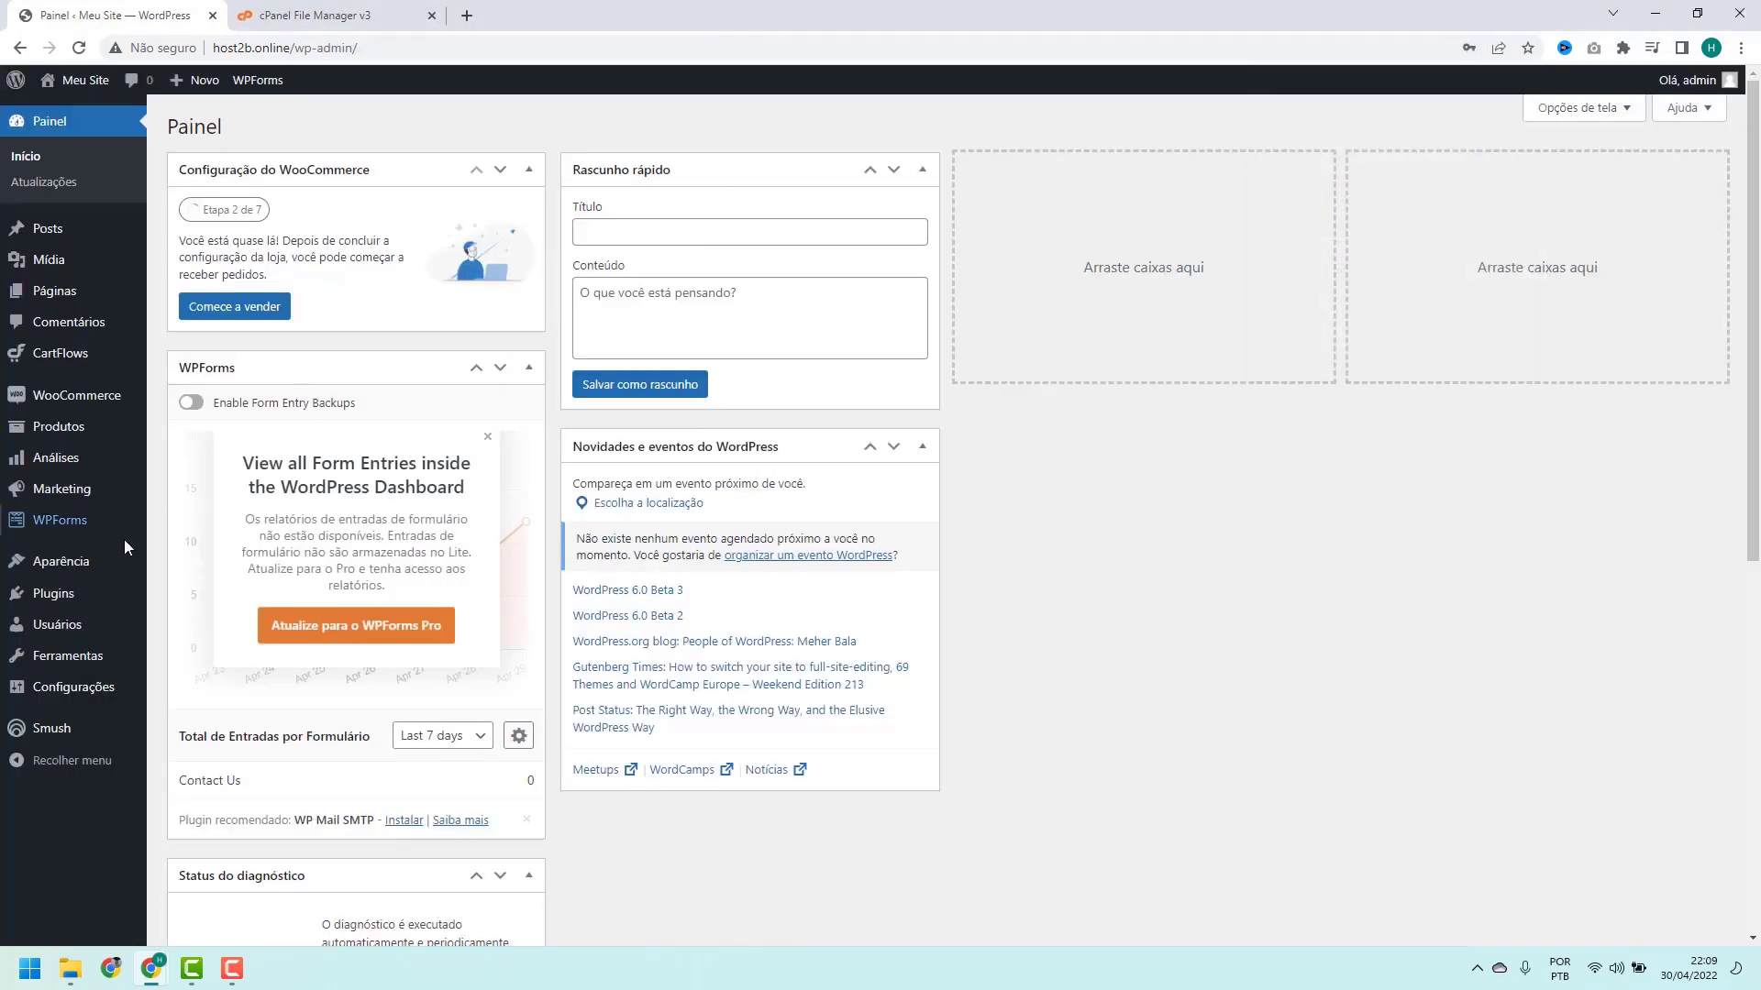
{"action": "left_click", "coordinate": [60, 596]}
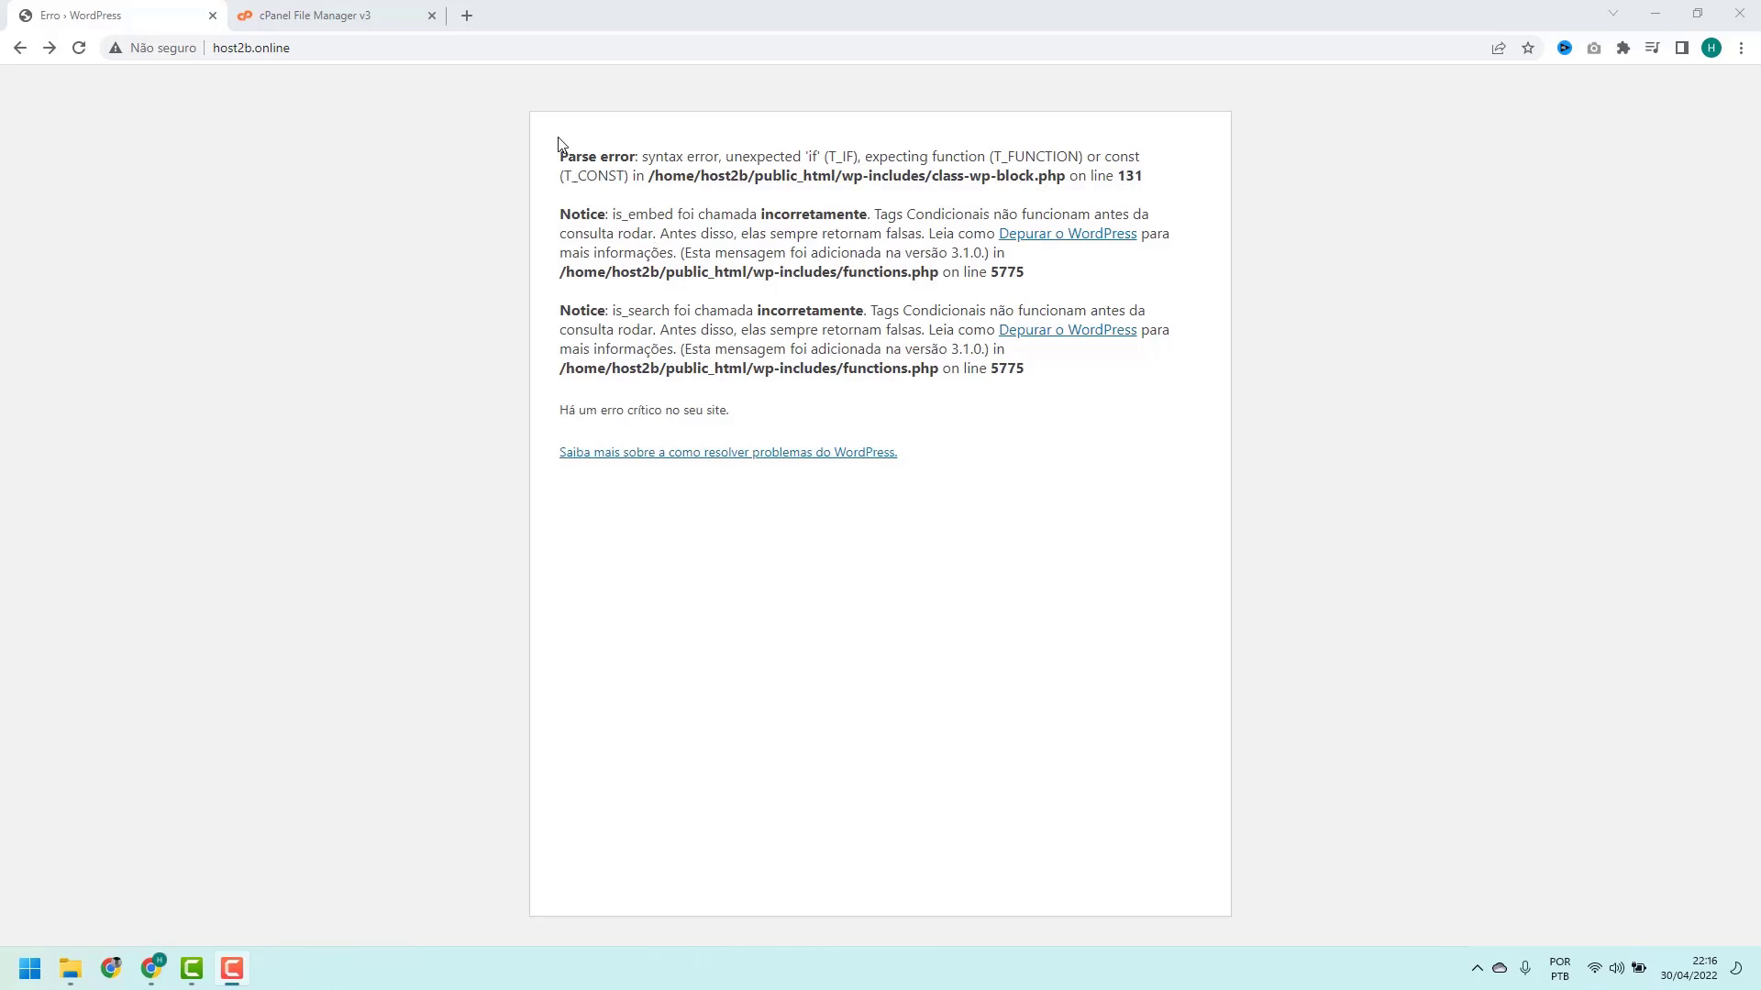
Examine the parse error on the host2b.online page for the folder, file and line number it names.
{"action": "left_click_drag", "start_coordinate": [558, 154], "coordinate": [638, 150]}
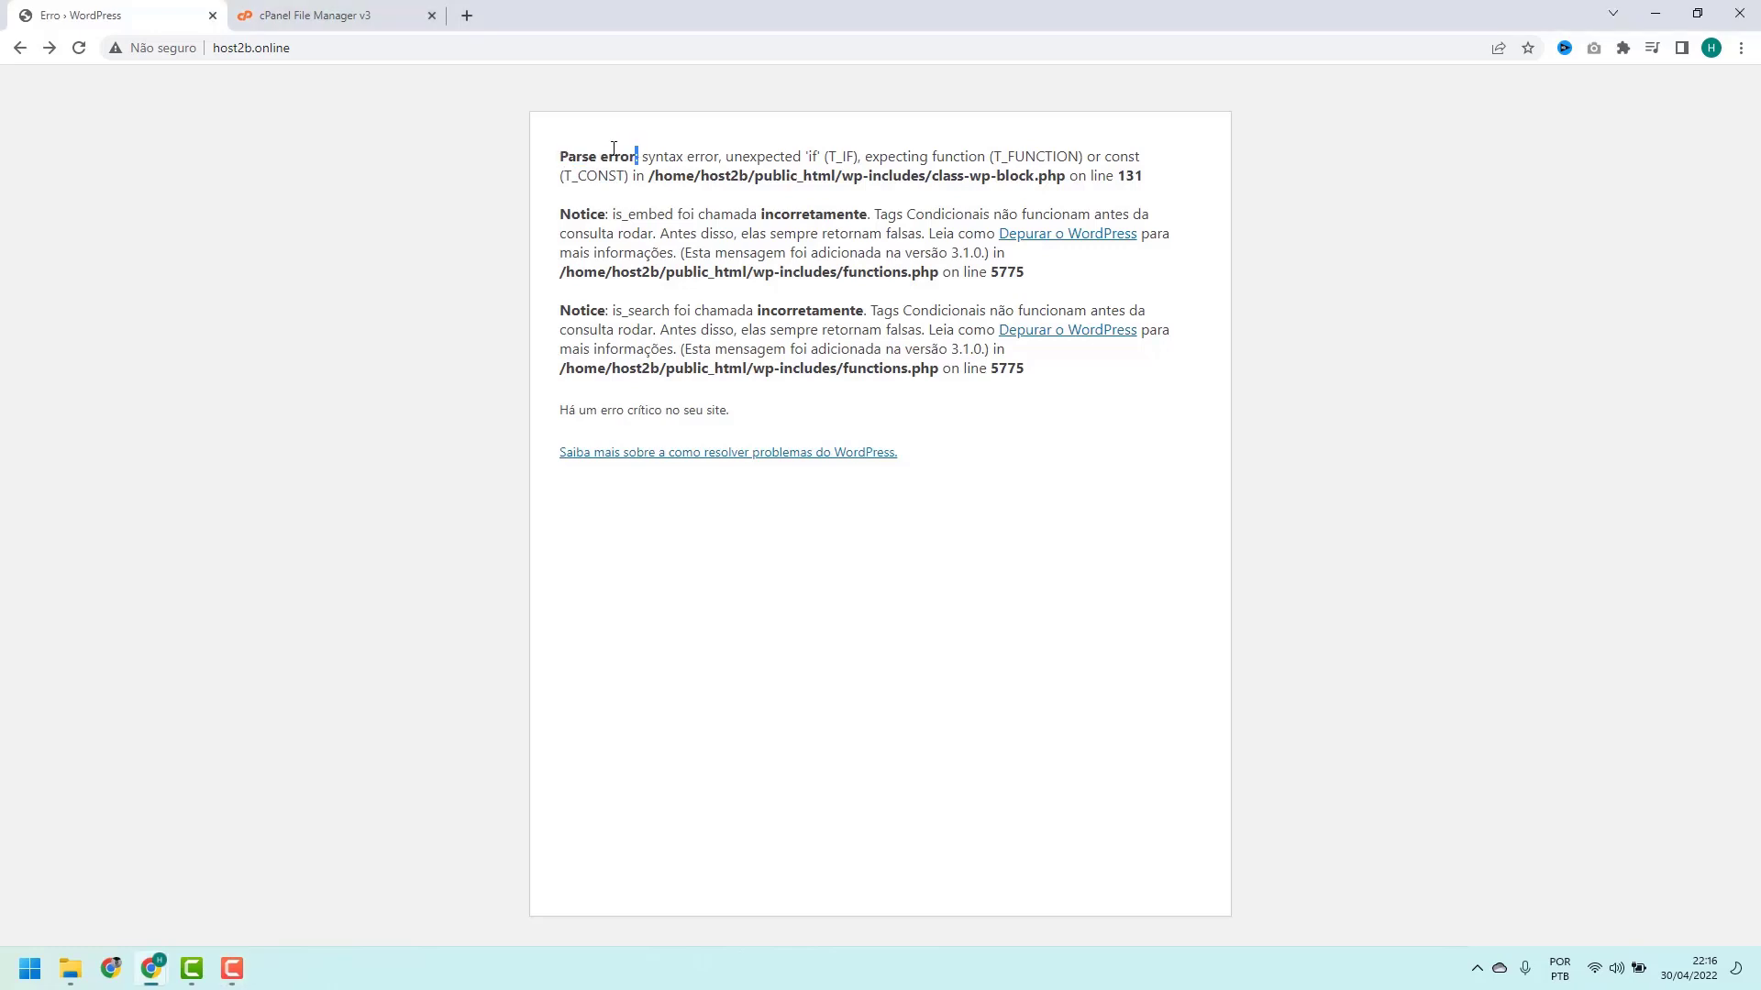
{"action": "left_click", "coordinate": [614, 148]}
{"action": "left_click_drag", "start_coordinate": [749, 180], "coordinate": [819, 179]}
{"action": "left_click", "coordinate": [794, 171]}
{"action": "left_click_drag", "start_coordinate": [842, 181], "coordinate": [862, 177]}
{"action": "left_click", "coordinate": [871, 174]}
{"action": "left_click_drag", "start_coordinate": [841, 175], "coordinate": [925, 176]}
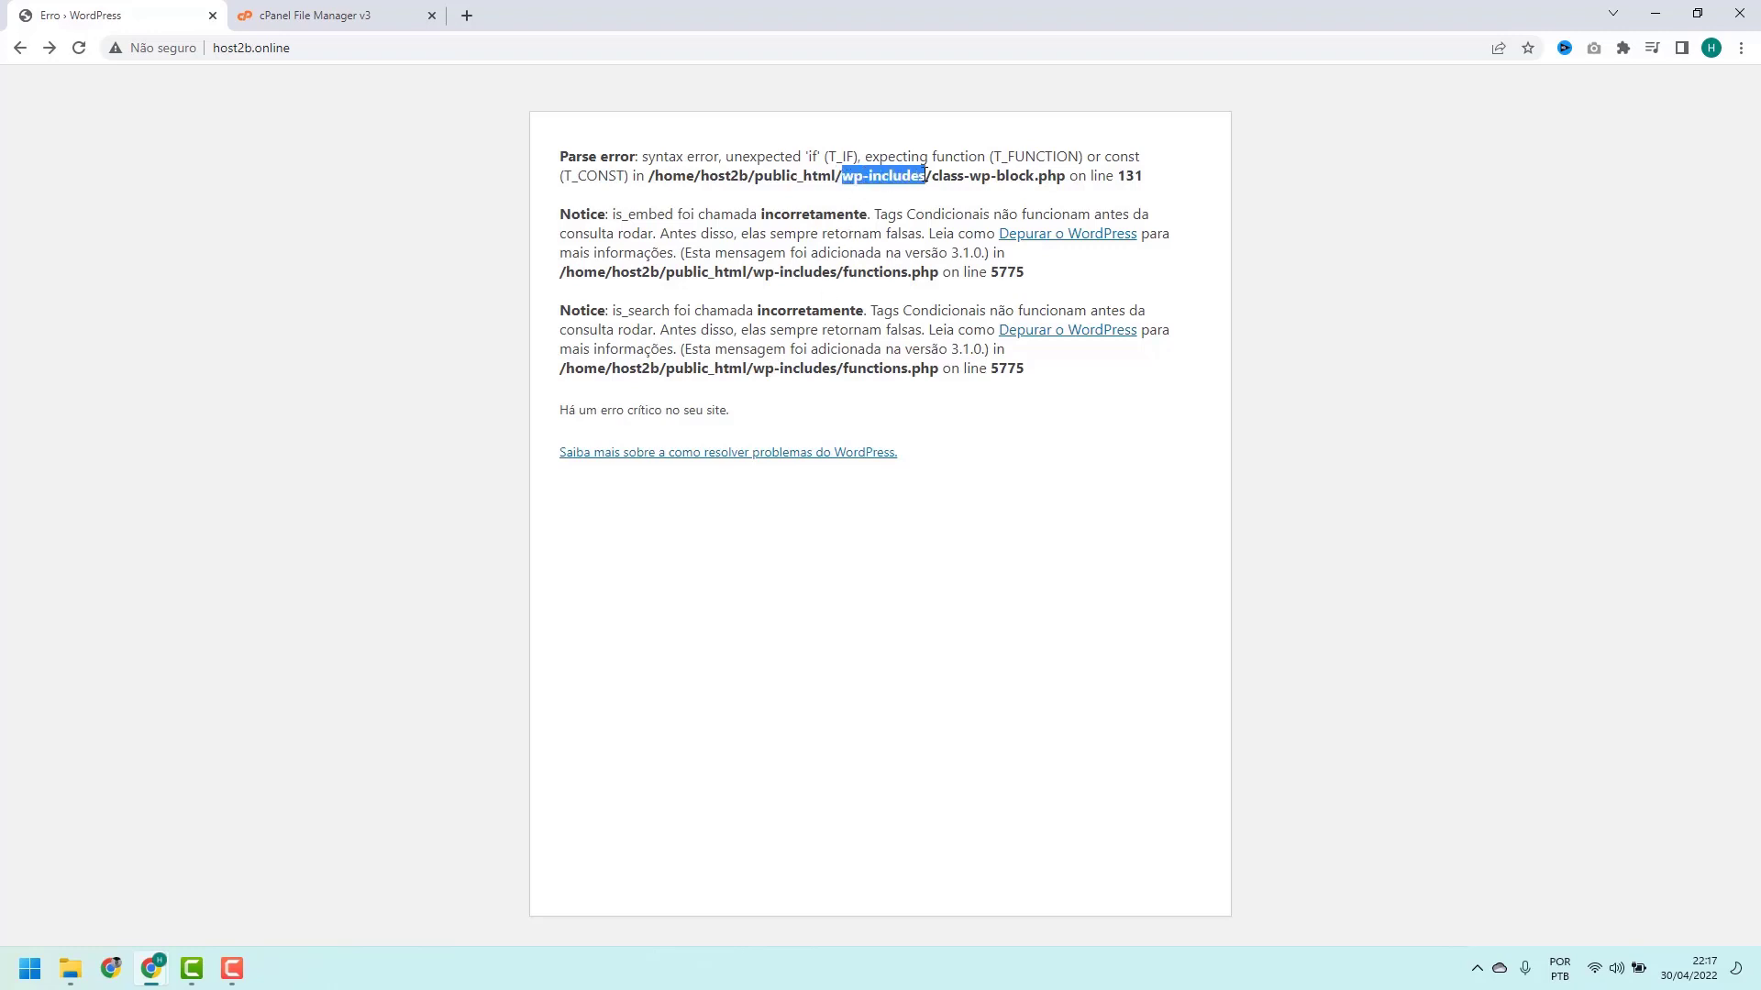
{"action": "left_click", "coordinate": [925, 175]}
{"action": "left_click_drag", "start_coordinate": [850, 177], "coordinate": [923, 175]}
{"action": "left_click", "coordinate": [921, 176]}
{"action": "left_click_drag", "start_coordinate": [840, 175], "coordinate": [1142, 176]}
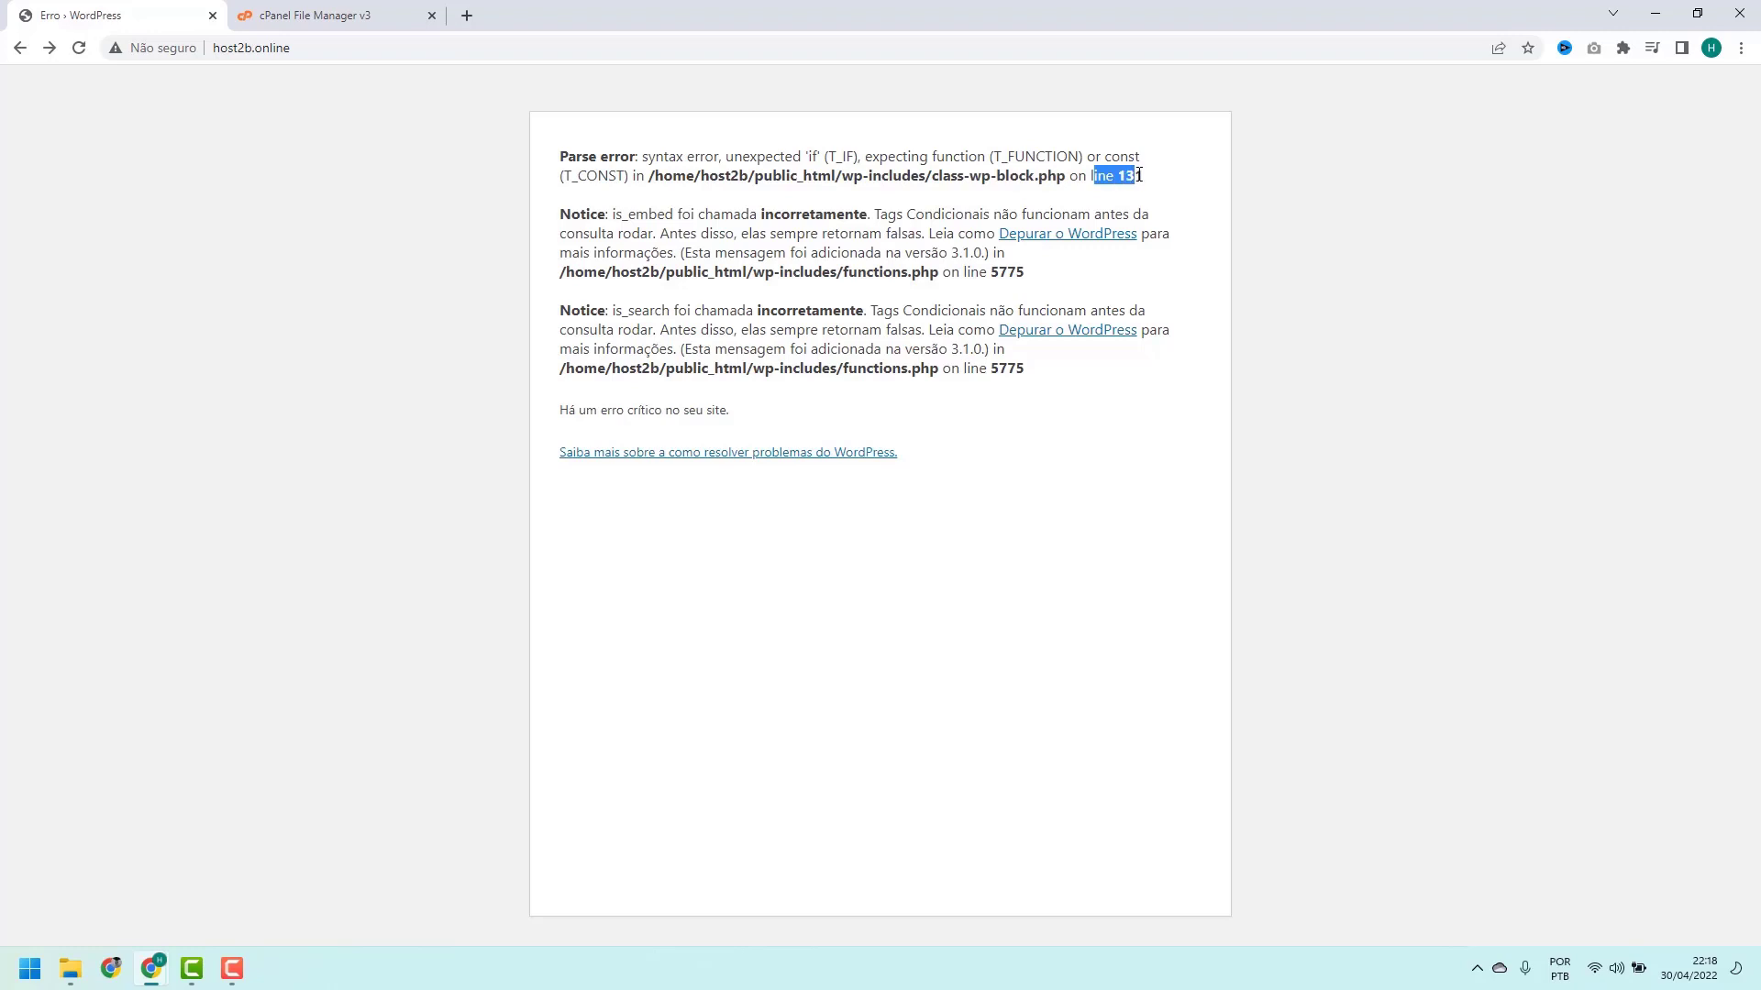
{"action": "left_click", "coordinate": [1121, 172]}
Return to the cPanel File Manager and open version.php from the wp-includes folder for editing with the default encoding.
{"action": "left_click", "coordinate": [338, 25]}
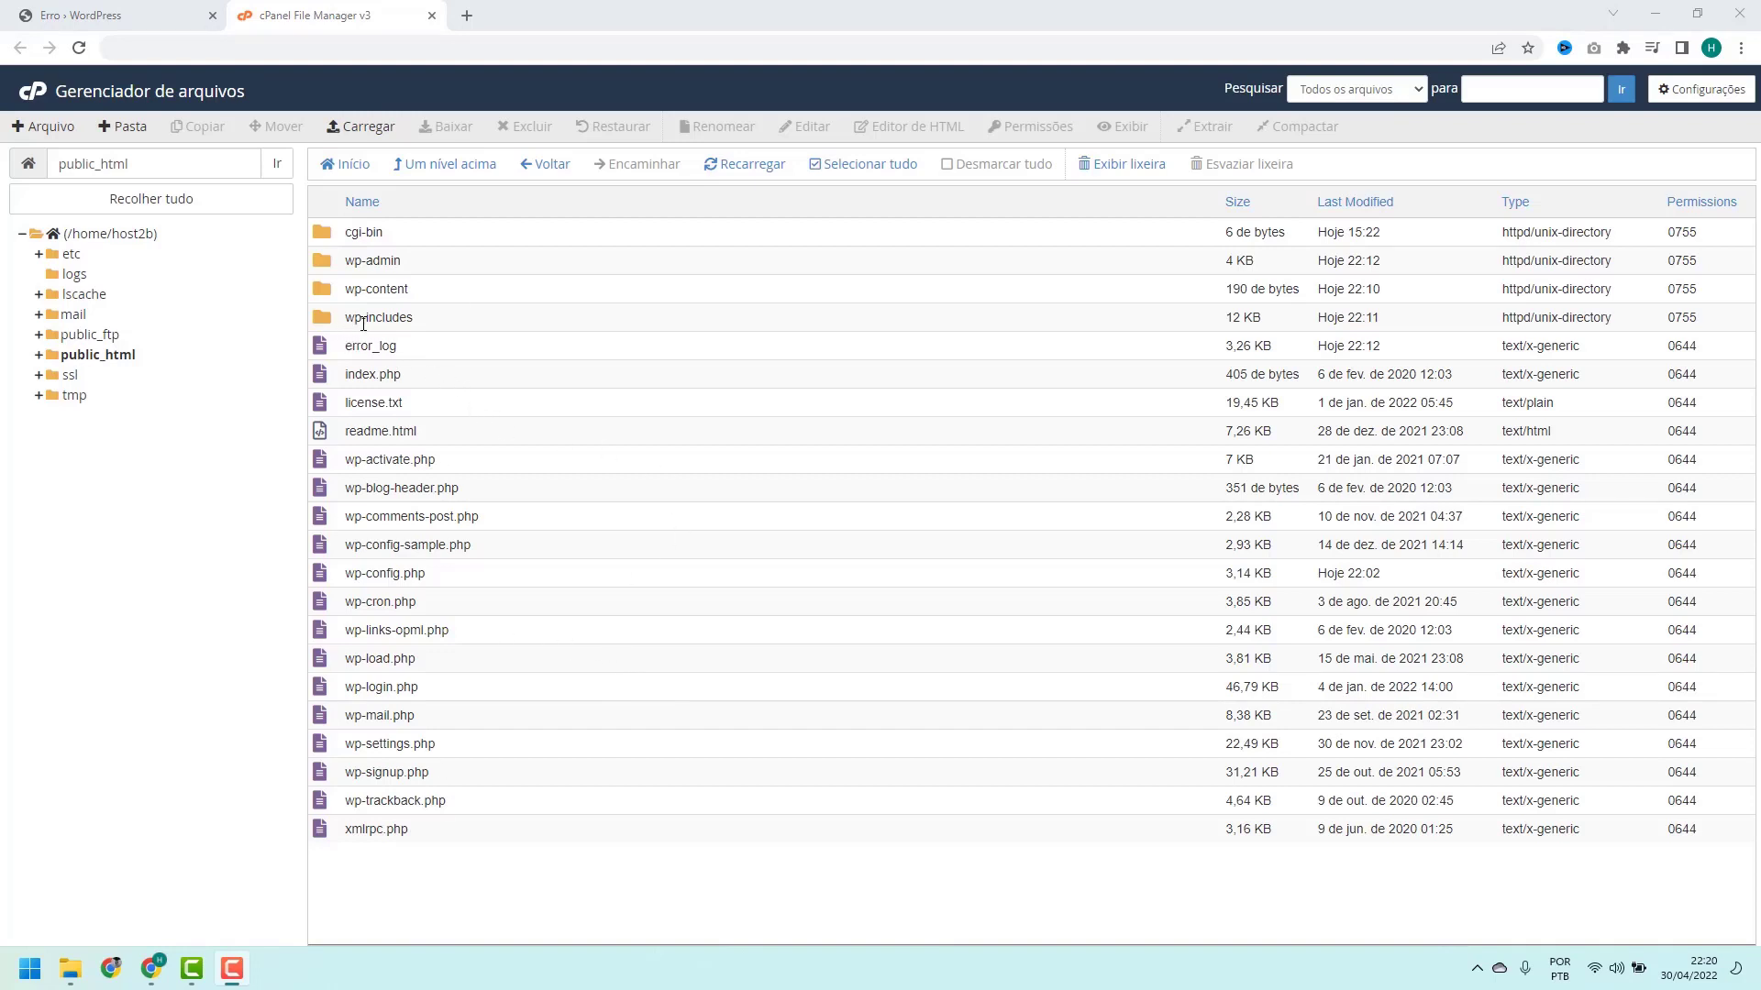
{"action": "double_click", "coordinate": [423, 326]}
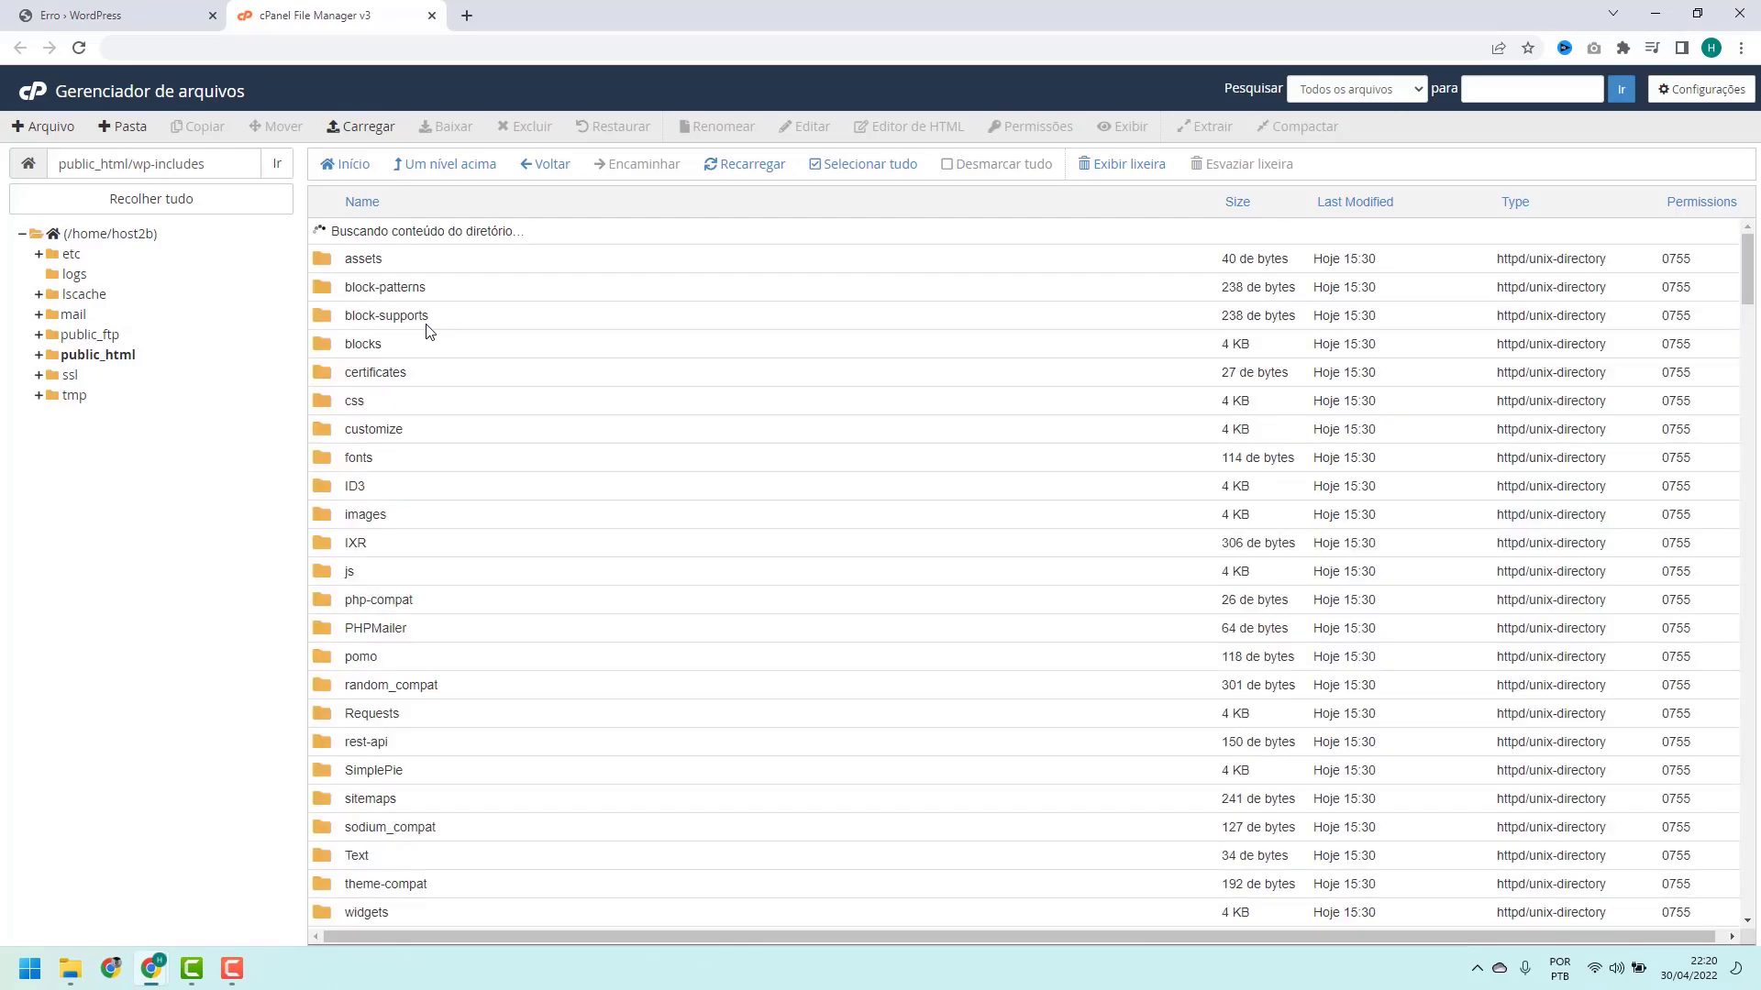
{"action": "scroll", "coordinate": [440, 257], "scroll_direction": "down", "scroll_amount": 20}
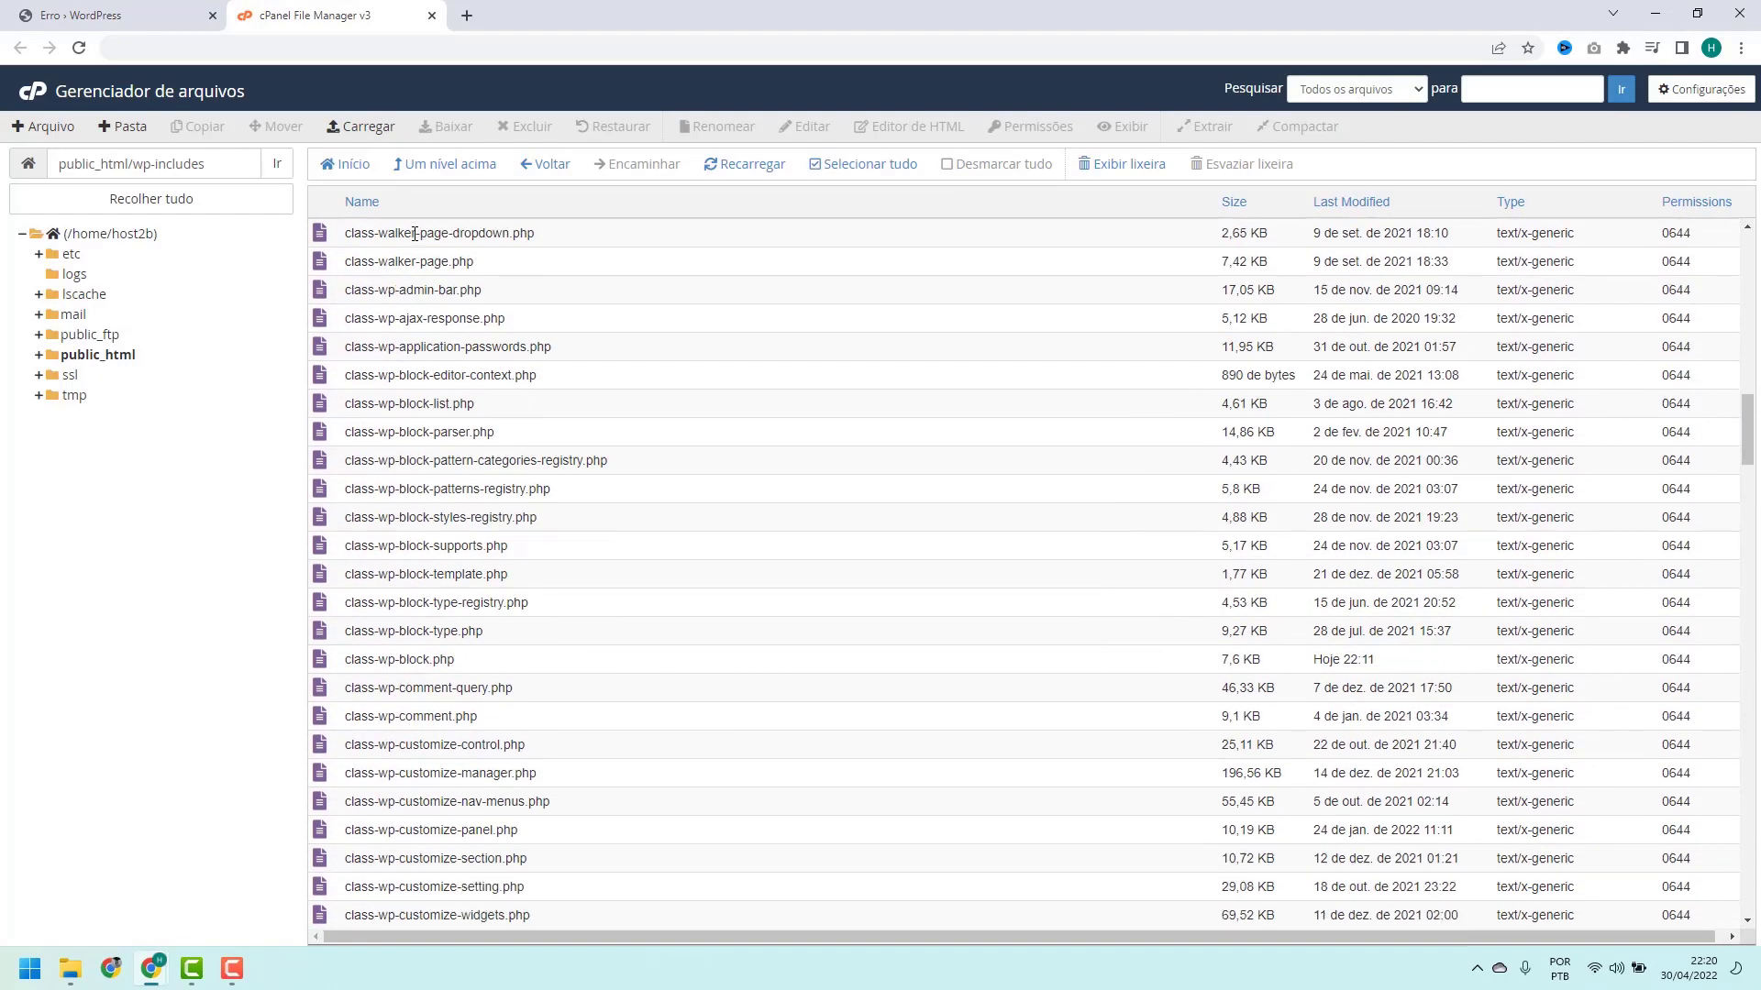
{"action": "scroll", "coordinate": [414, 235], "scroll_direction": "down", "scroll_amount": 20}
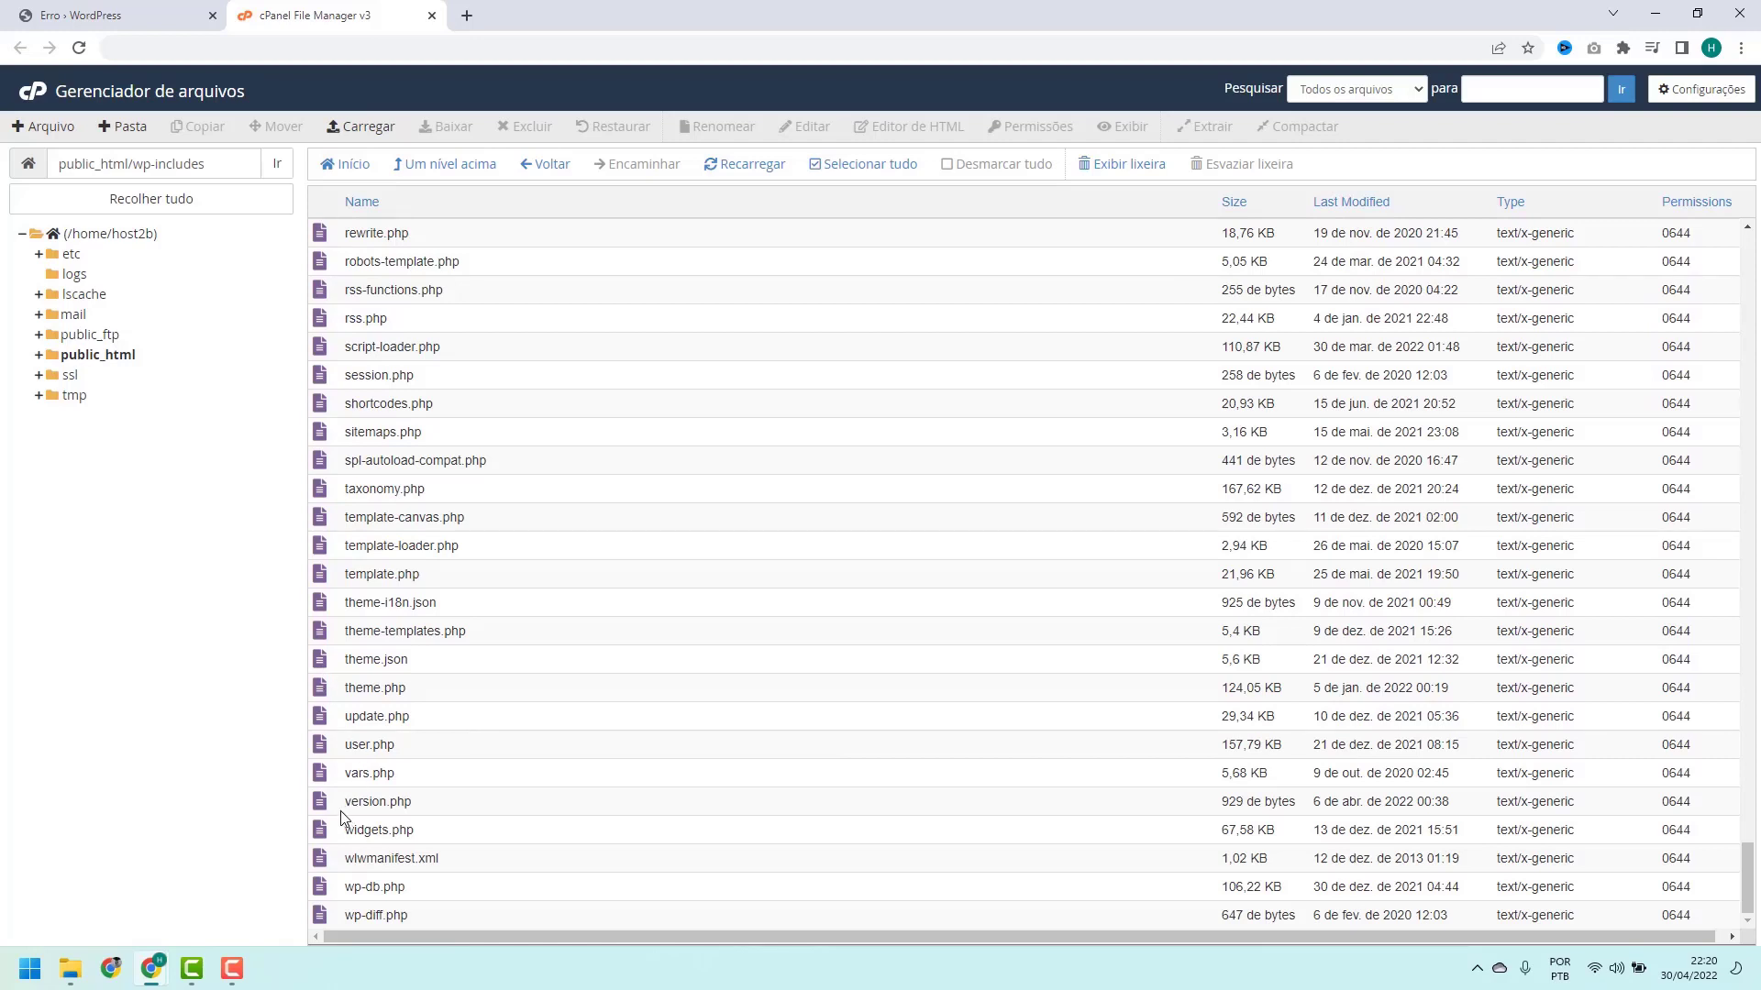
{"action": "left_click", "coordinate": [420, 806]}
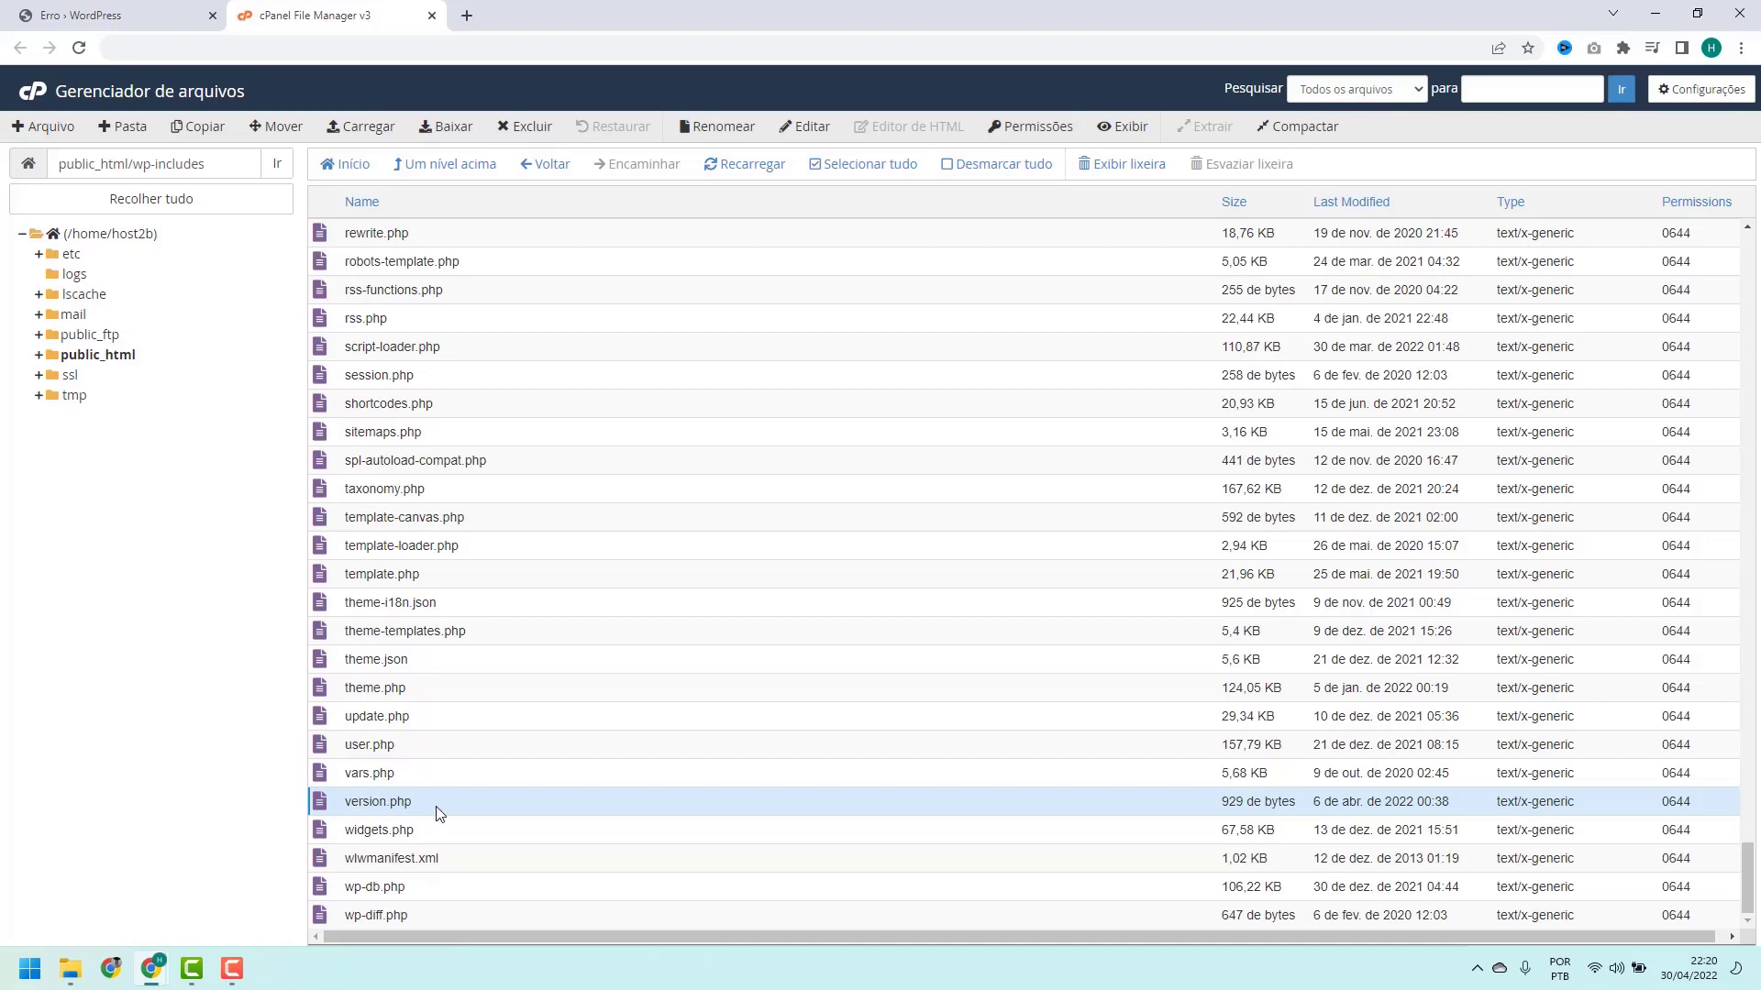
{"action": "right_click", "coordinate": [438, 813]}
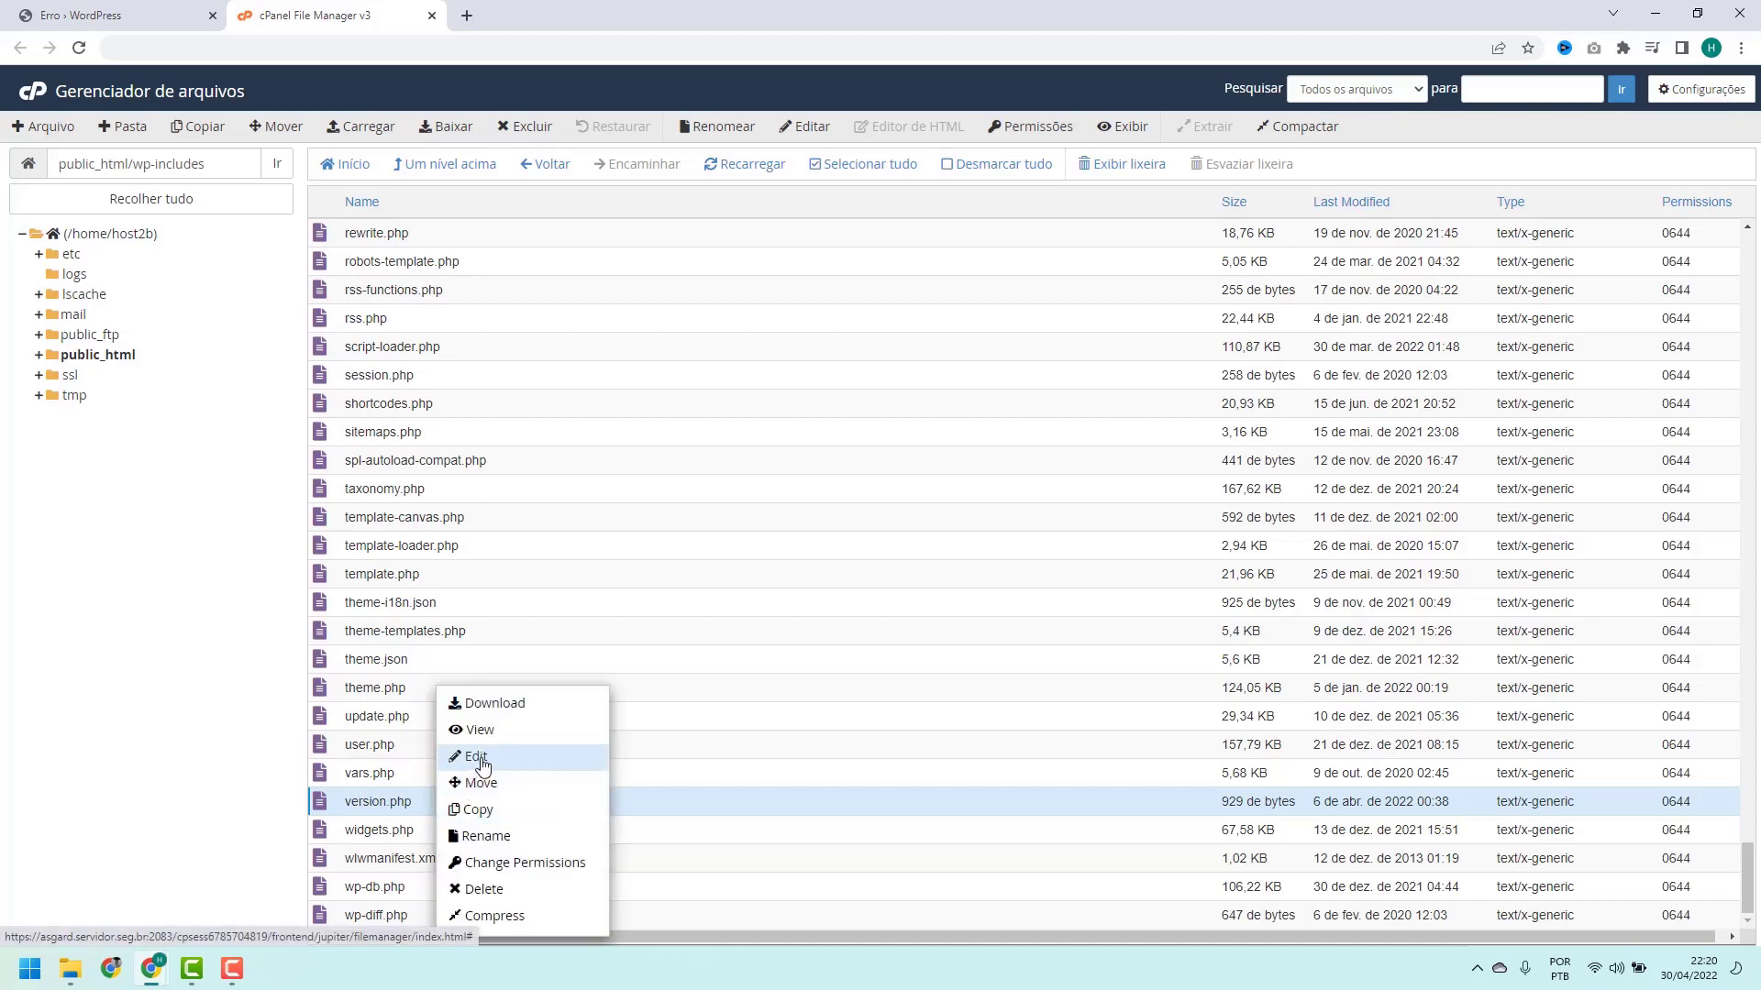
{"action": "left_click", "coordinate": [476, 756]}
{"action": "left_click", "coordinate": [1035, 648]}
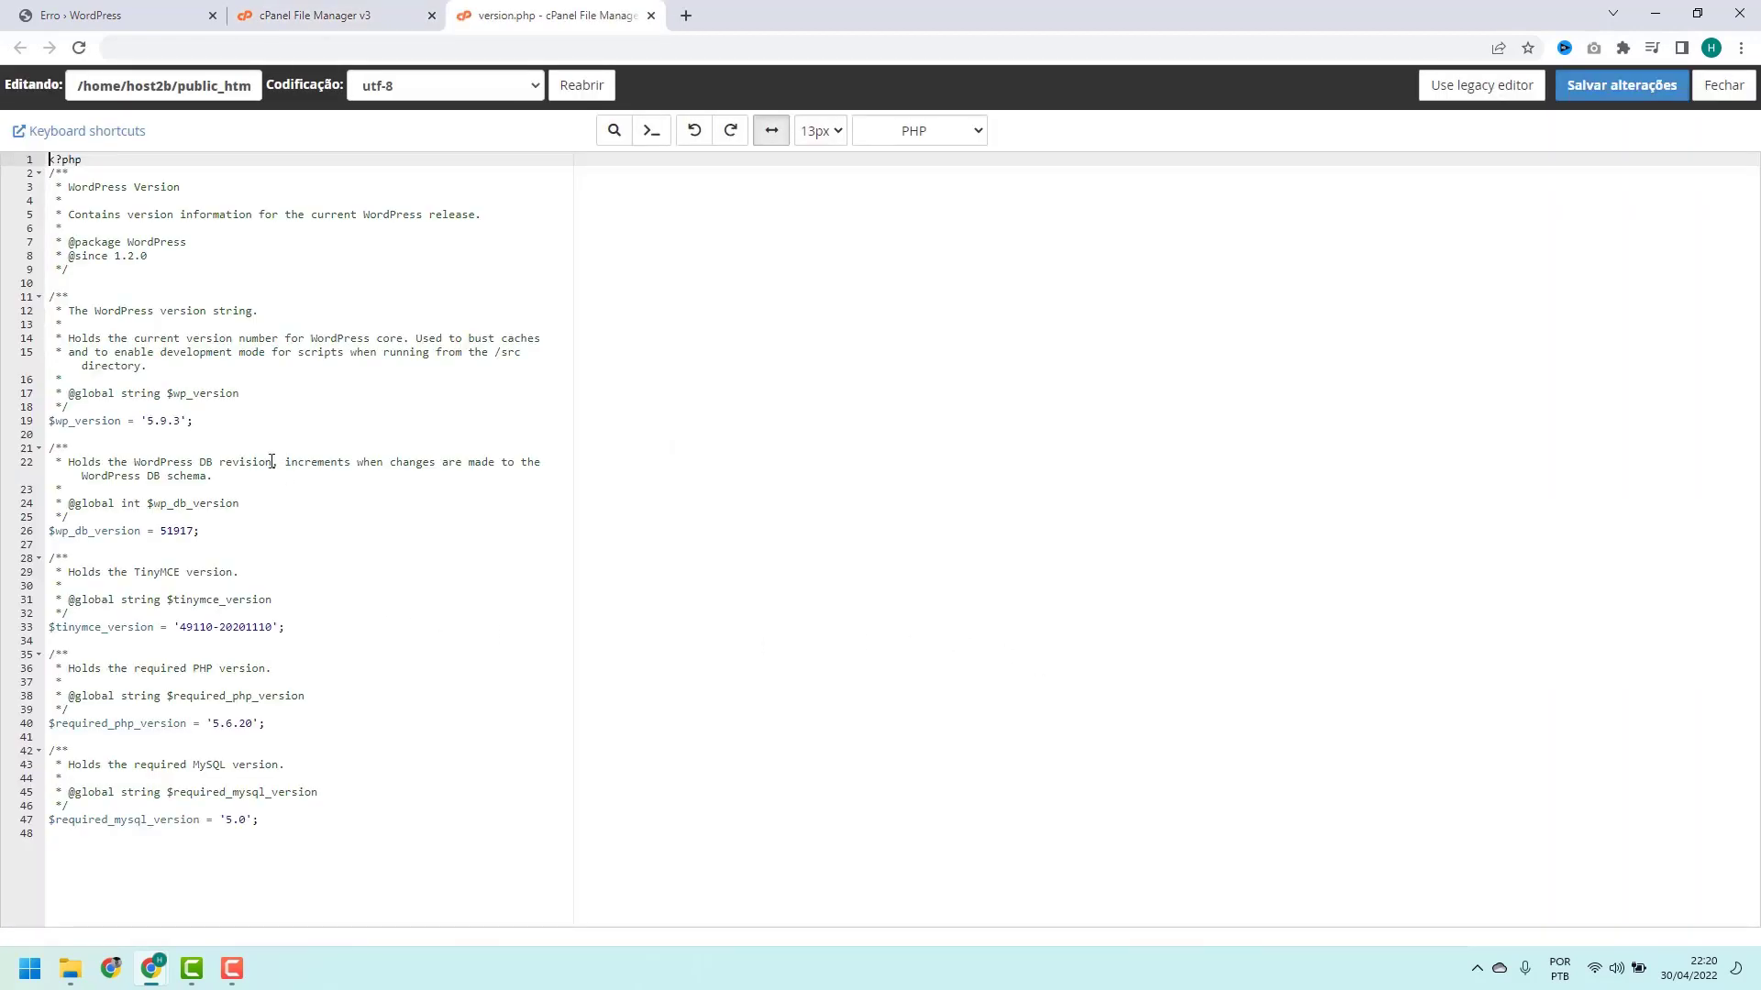
Check the $wp_version value in version.php, and close the file without changing it.
{"action": "left_click", "coordinate": [57, 421]}
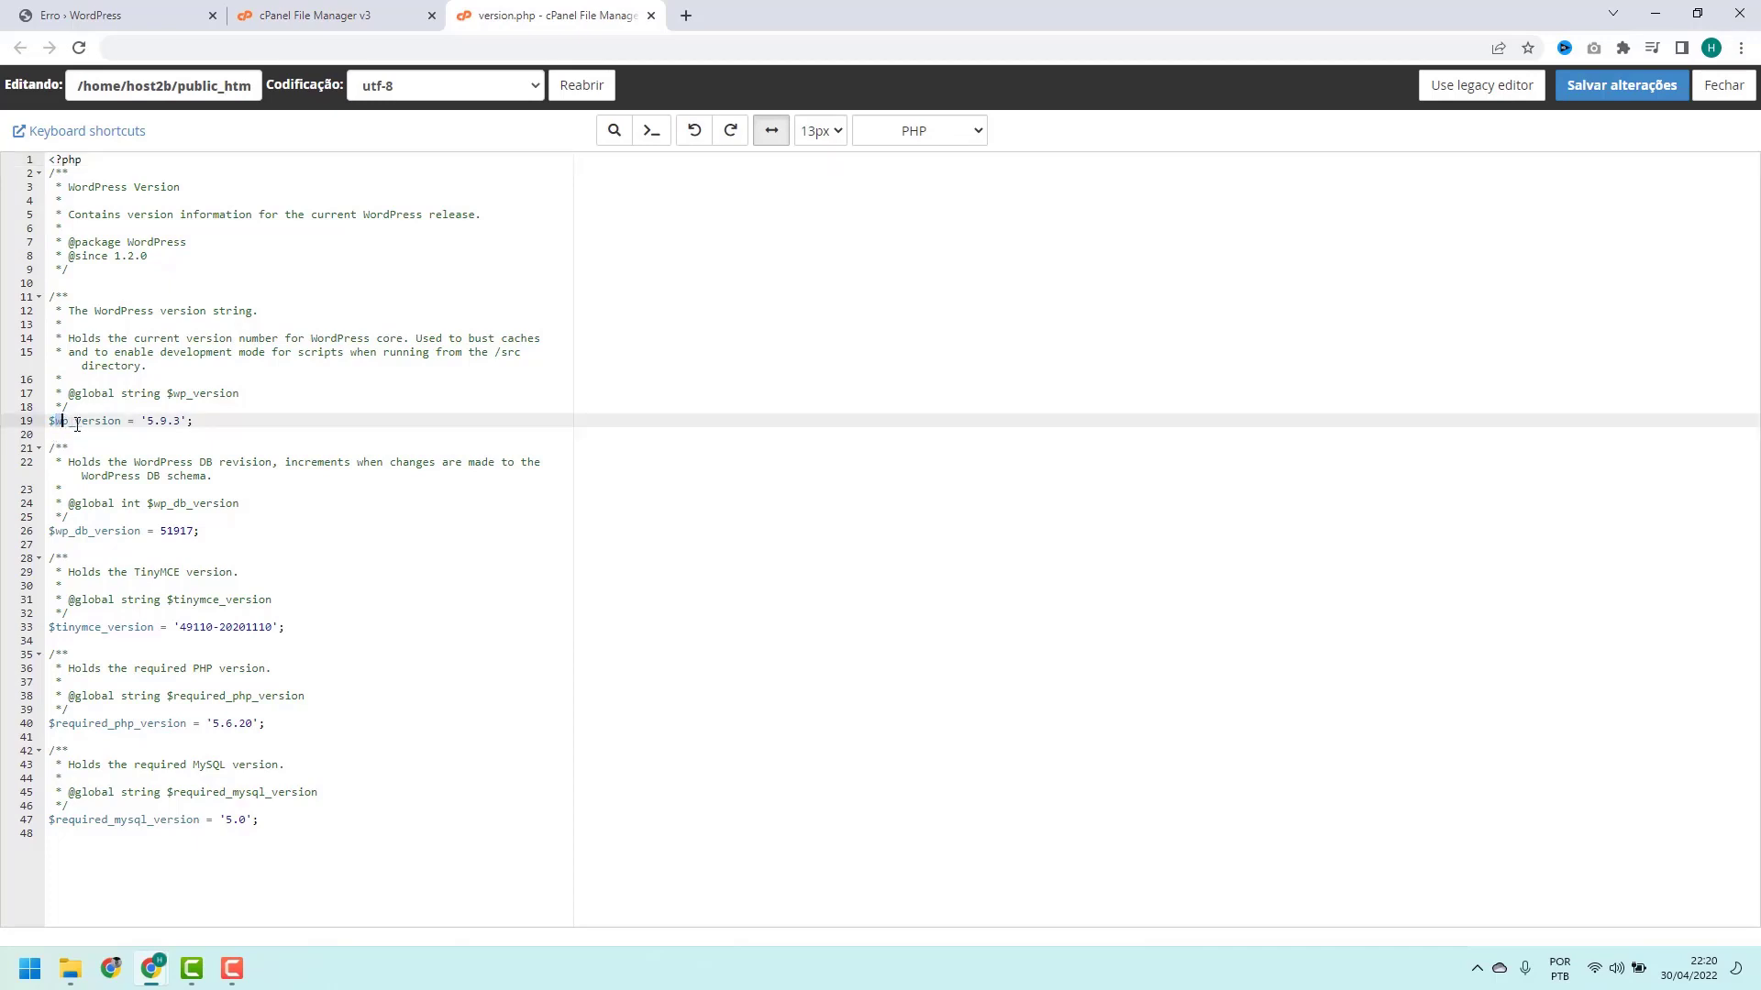
{"action": "left_click_drag", "start_coordinate": [80, 423], "coordinate": [178, 423]}
{"action": "left_click", "coordinate": [181, 424]}
{"action": "left_click_drag", "start_coordinate": [180, 421], "coordinate": [147, 425]}
{"action": "left_click", "coordinate": [651, 16]}
Open the wordpress.org site in a new browser tab.
{"action": "left_click", "coordinate": [459, 17]}
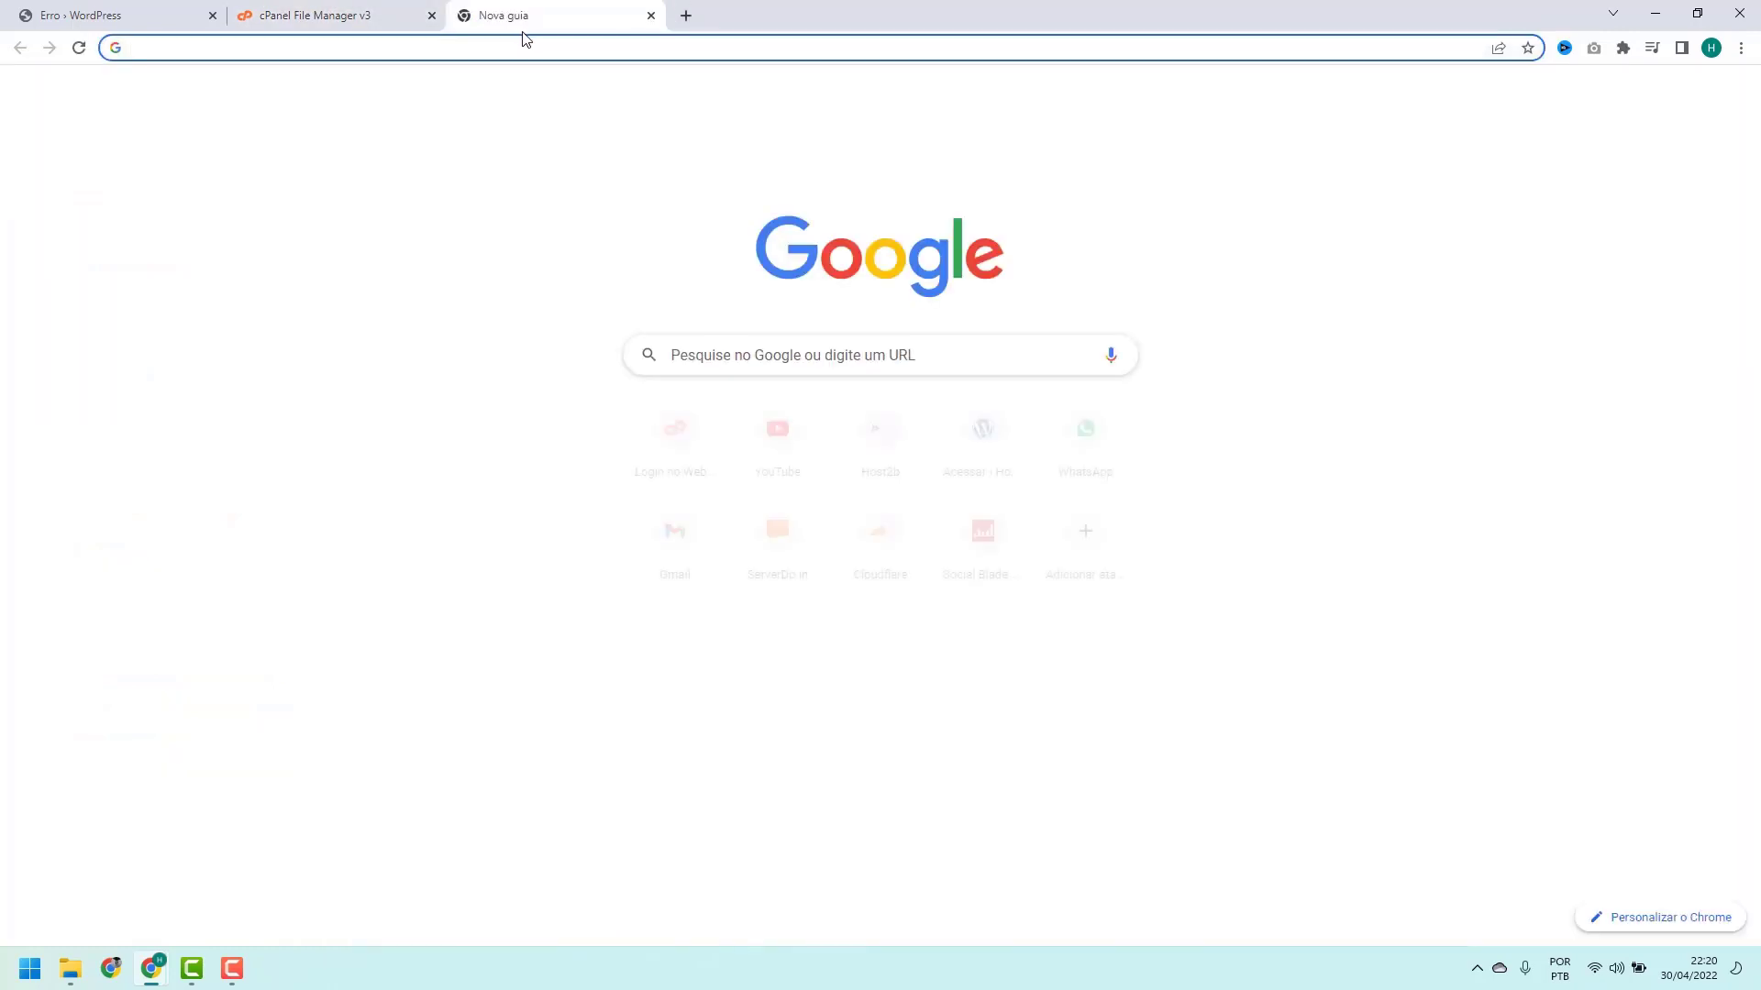
{"action": "type", "text": "wordpress.or"}
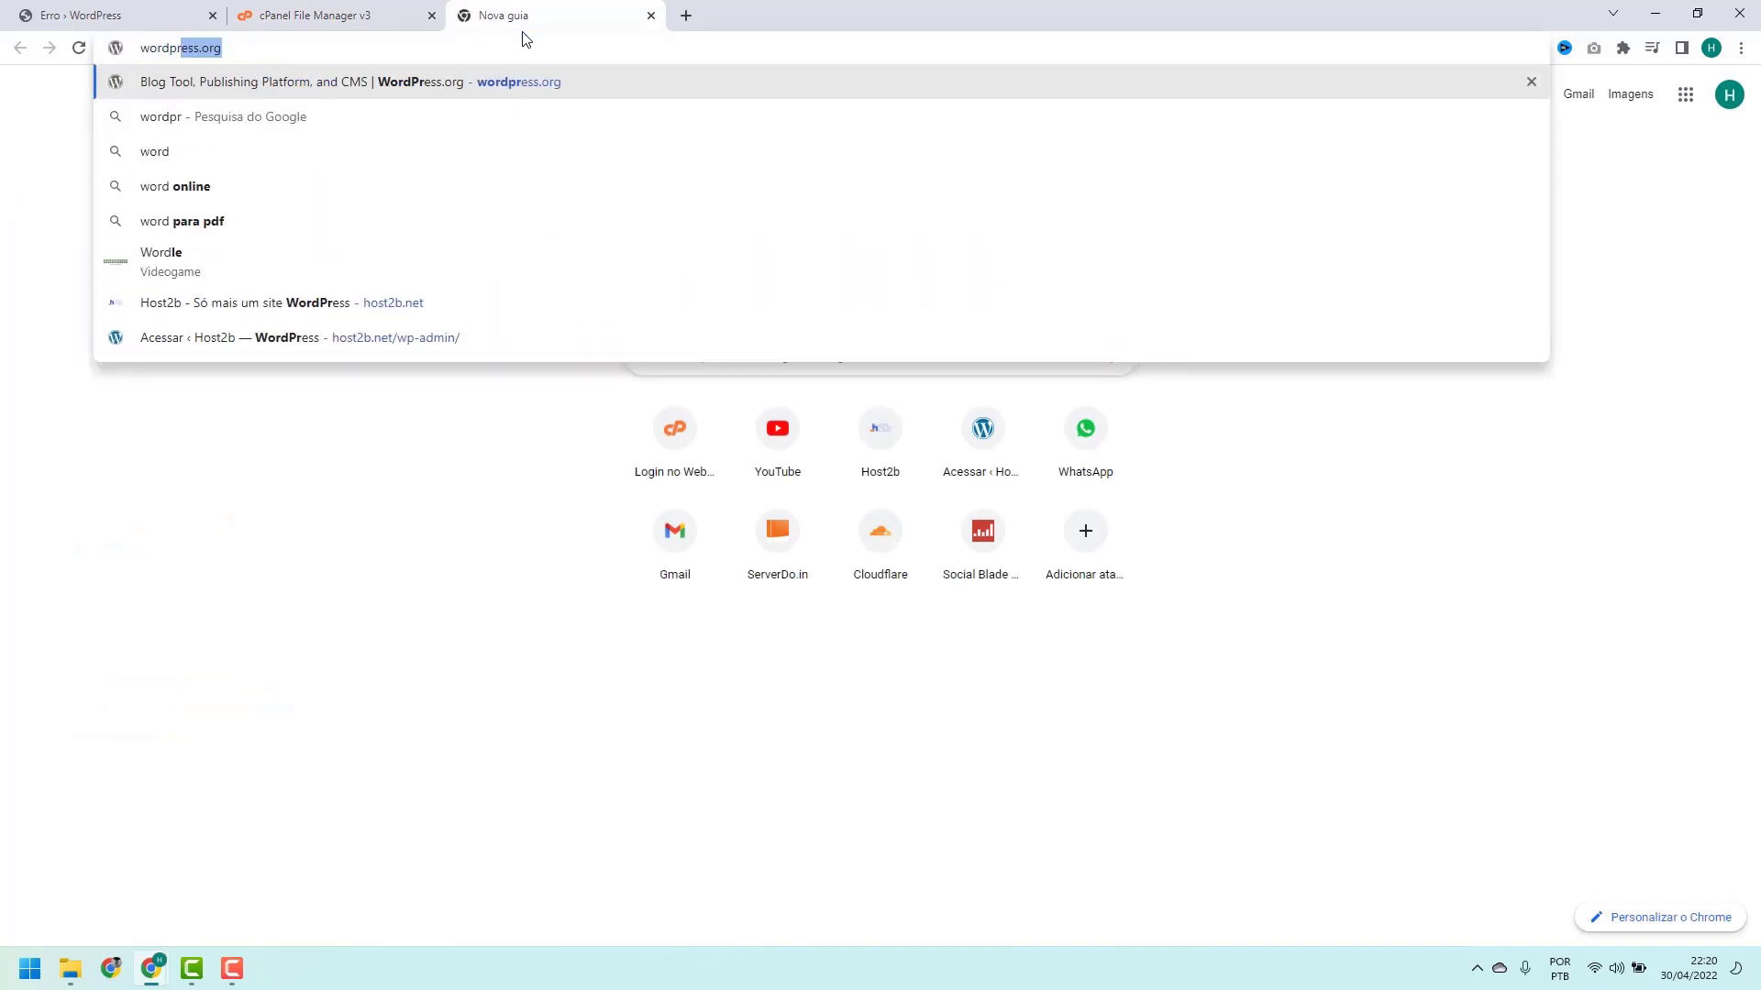
{"action": "type", "text": "g"}
{"action": "key", "text": "Return"}
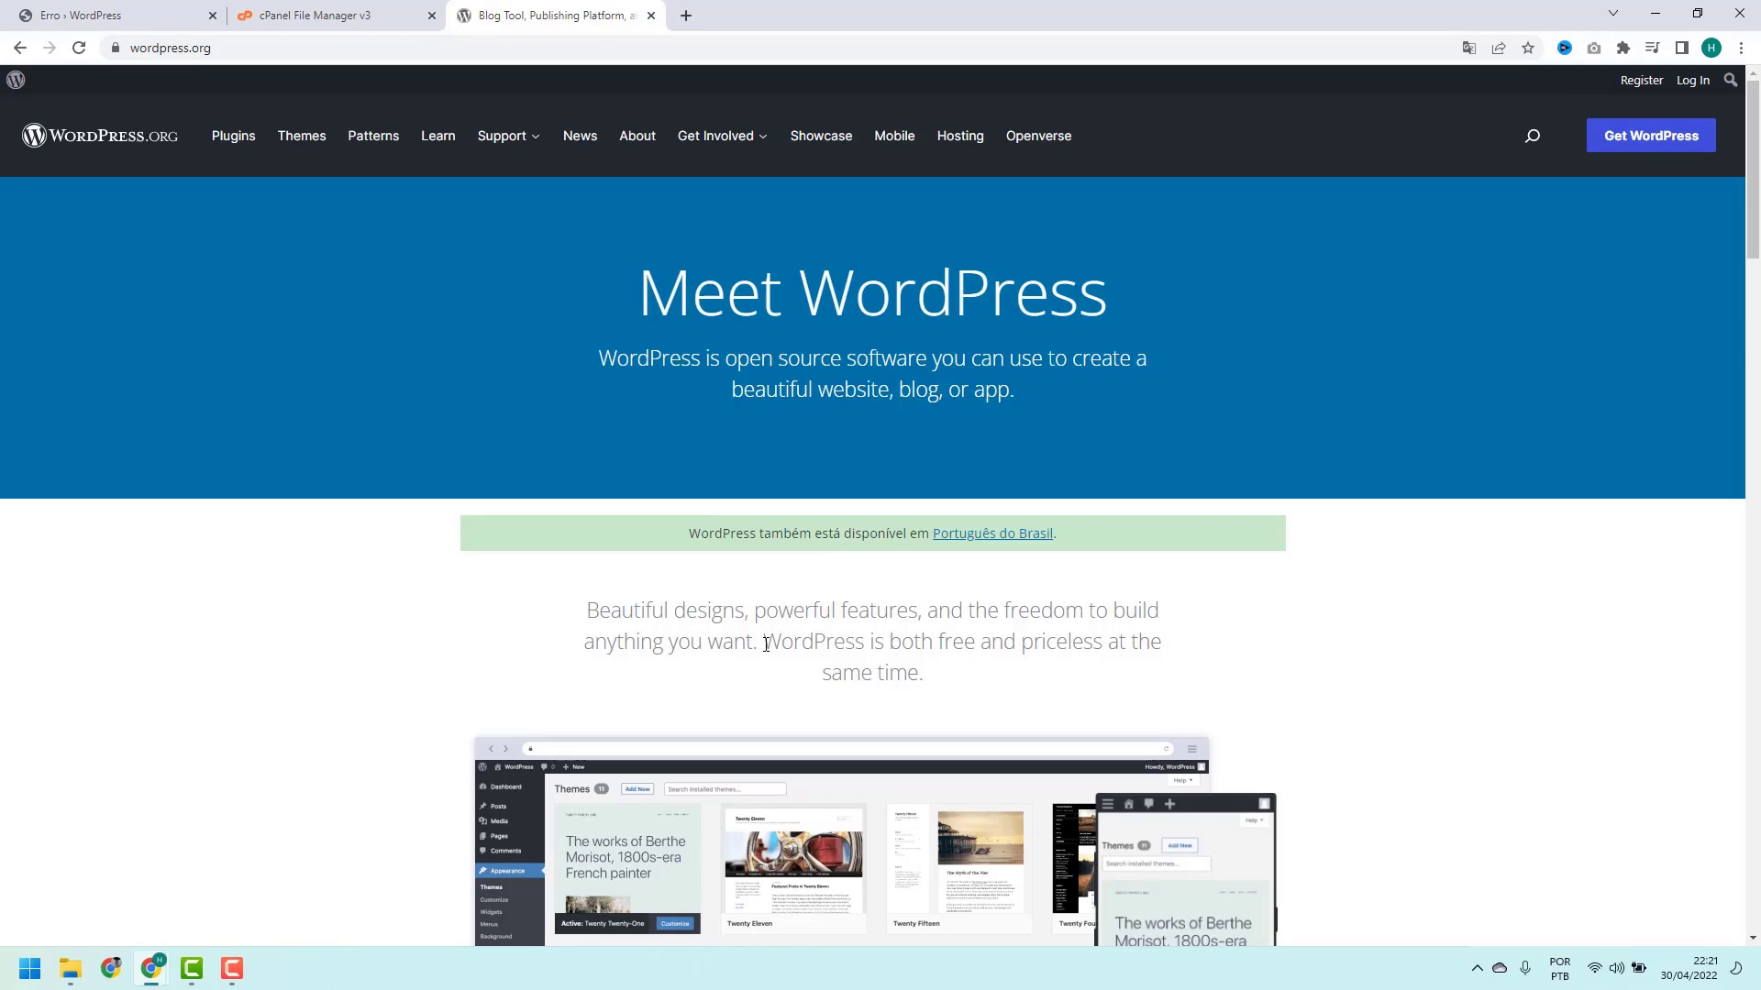
Go to the Get WordPress page and open the All Releases archive under More resources.
{"action": "left_click", "coordinate": [1642, 144]}
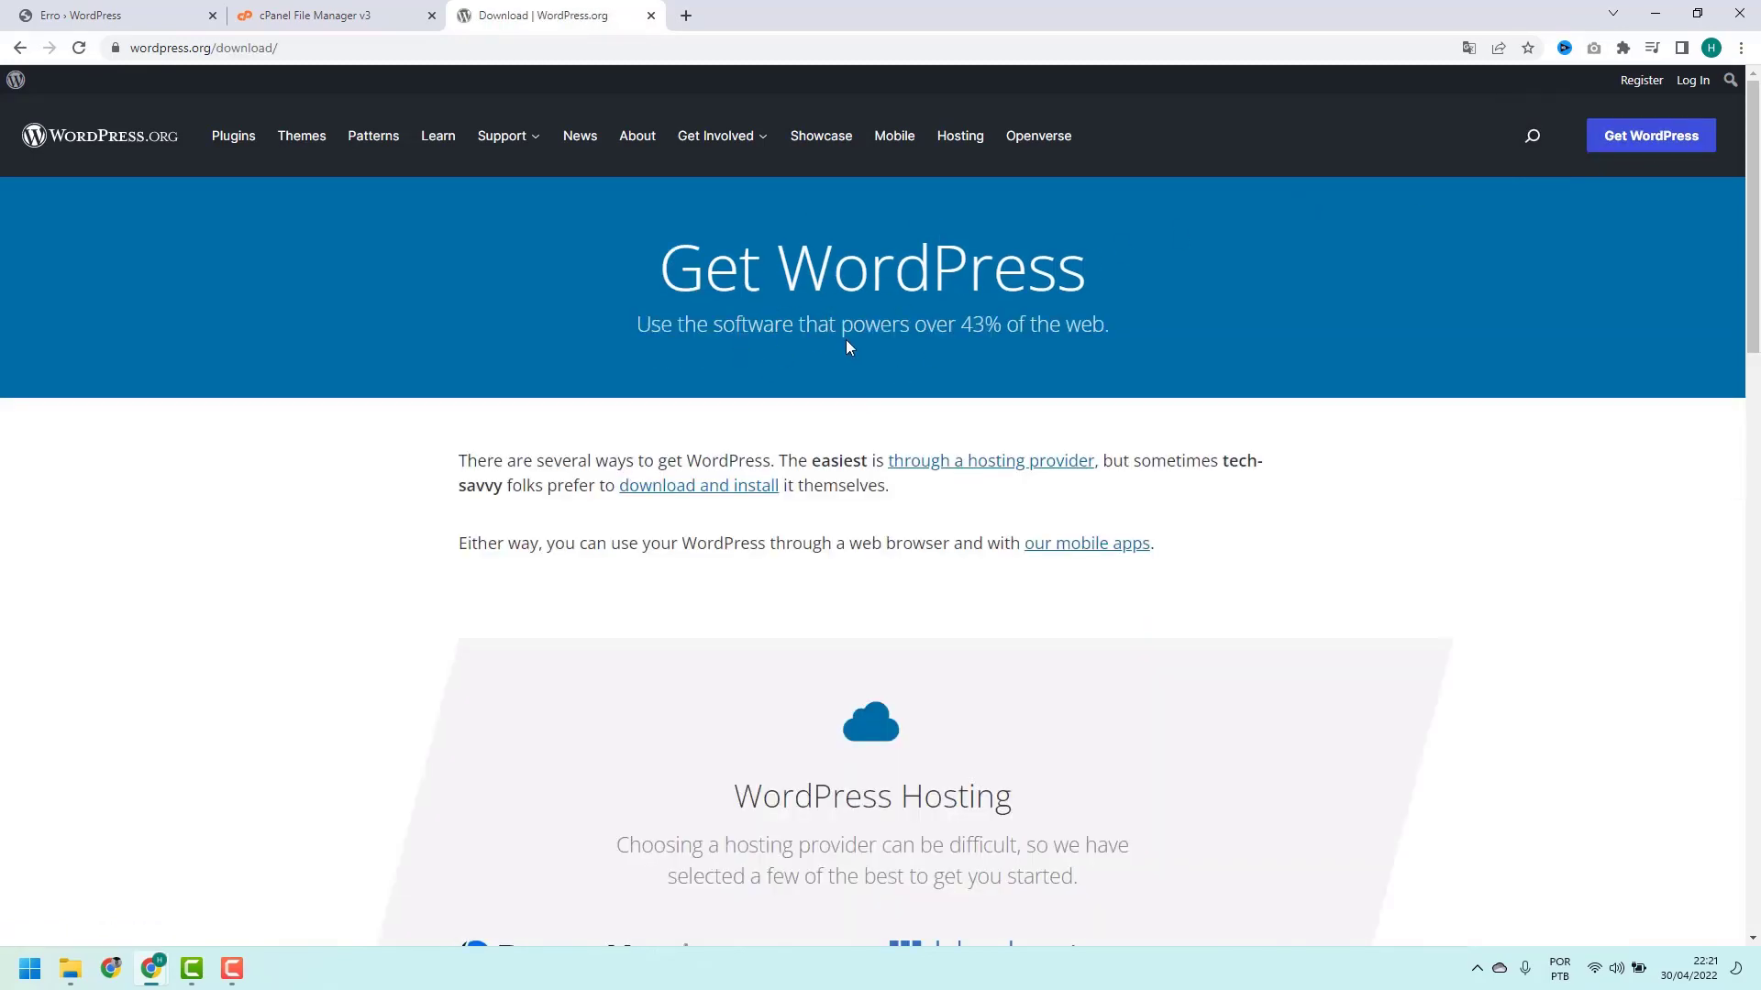
{"action": "scroll", "coordinate": [835, 330], "scroll_direction": "down", "scroll_amount": 8}
{"action": "scroll", "coordinate": [830, 316], "scroll_direction": "down", "scroll_amount": 4}
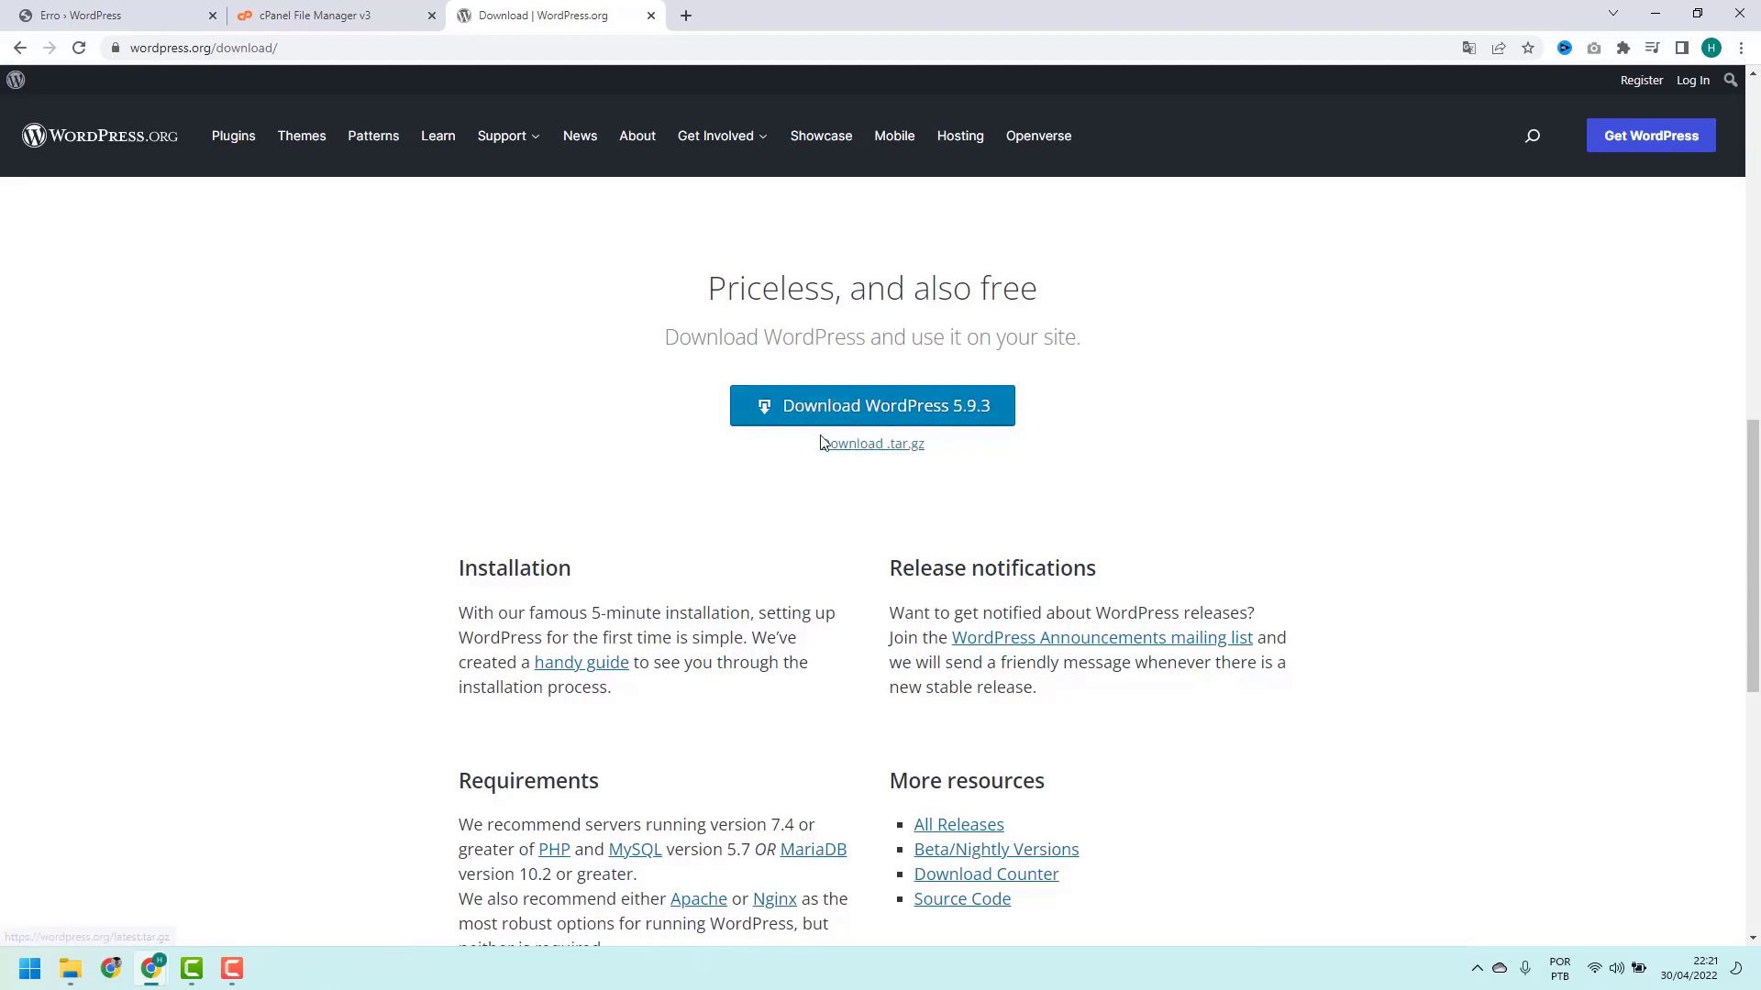
{"action": "scroll", "coordinate": [849, 432], "scroll_direction": "down", "scroll_amount": 3}
{"action": "scroll", "coordinate": [849, 432], "scroll_direction": "down", "scroll_amount": 5}
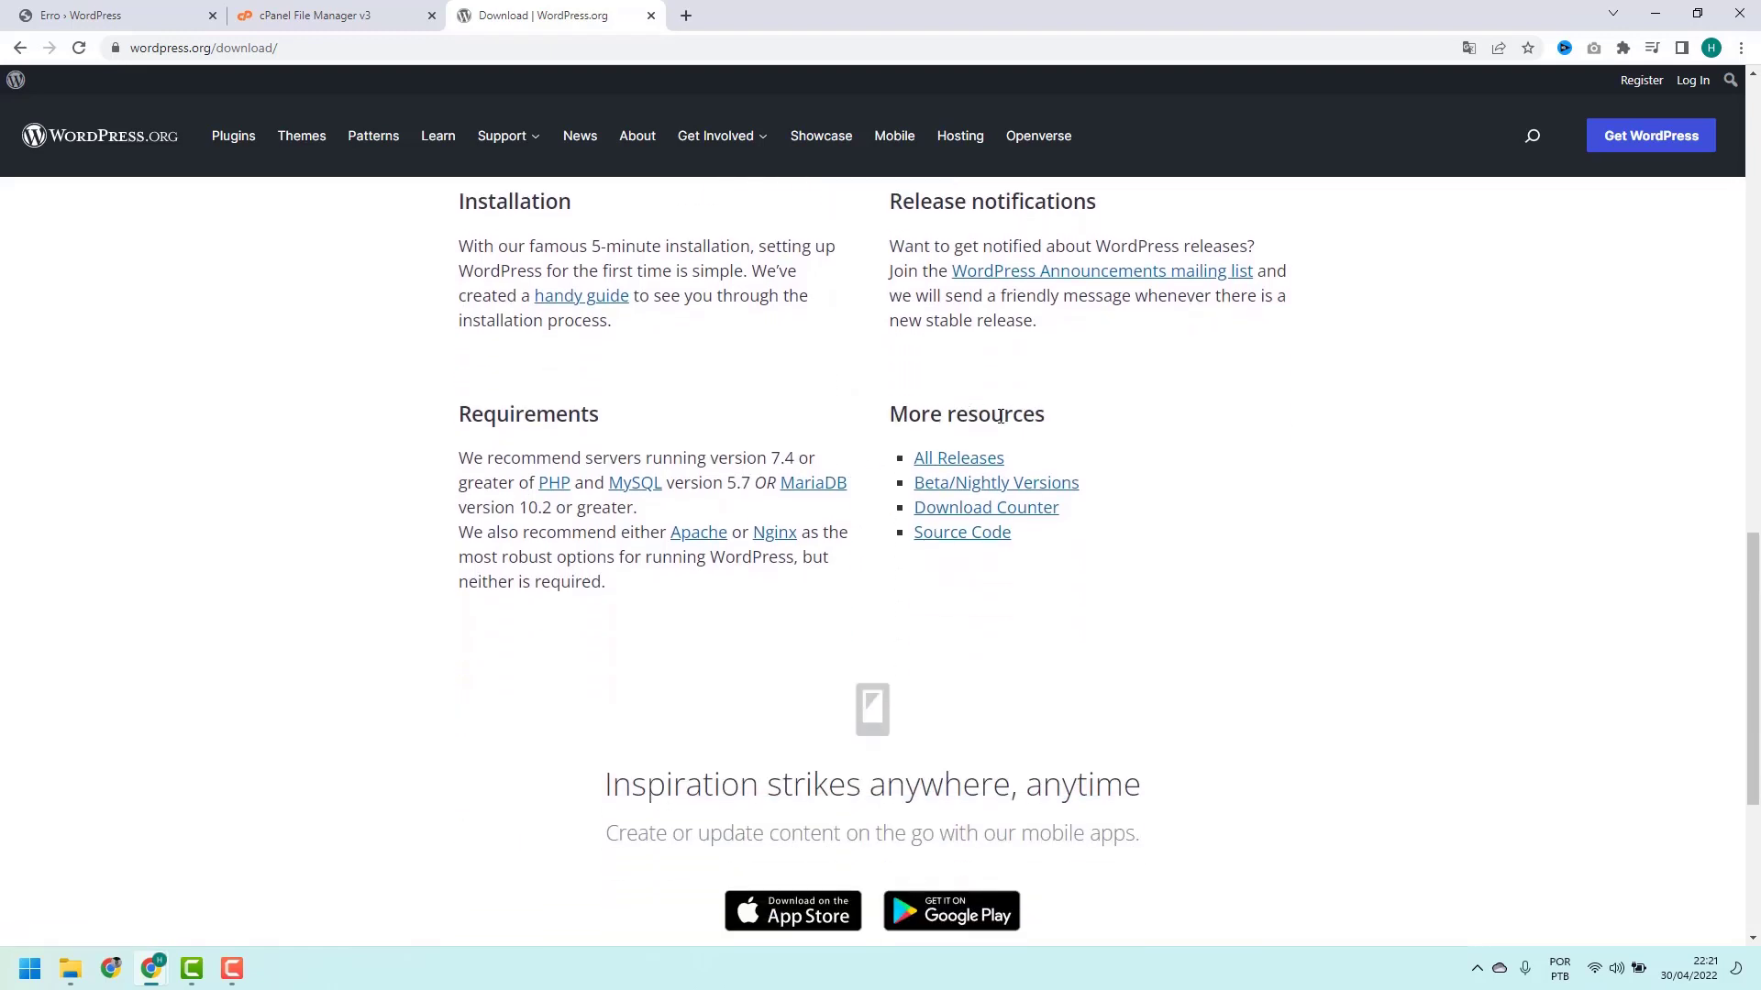
{"action": "left_click", "coordinate": [959, 460]}
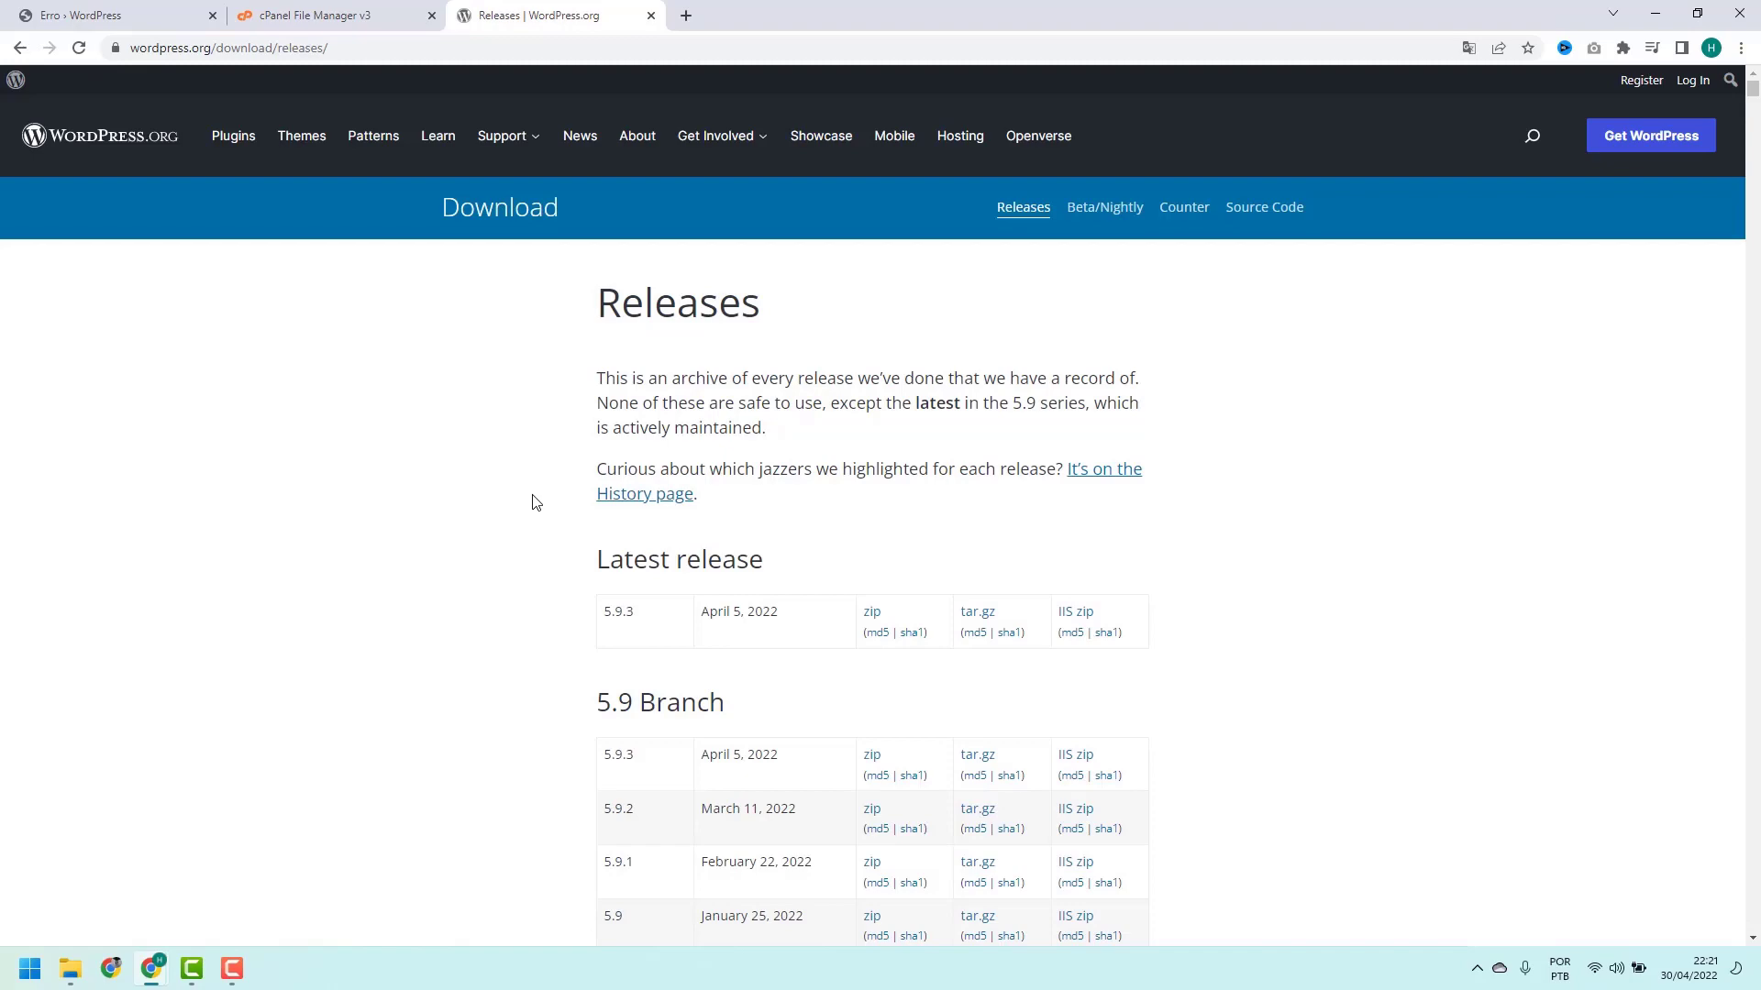
Look through the release archive's version branches to find the release matching the installed WordPress version.
{"action": "scroll", "coordinate": [538, 509], "scroll_direction": "down", "scroll_amount": 15}
{"action": "scroll", "coordinate": [537, 516], "scroll_direction": "down", "scroll_amount": 20}
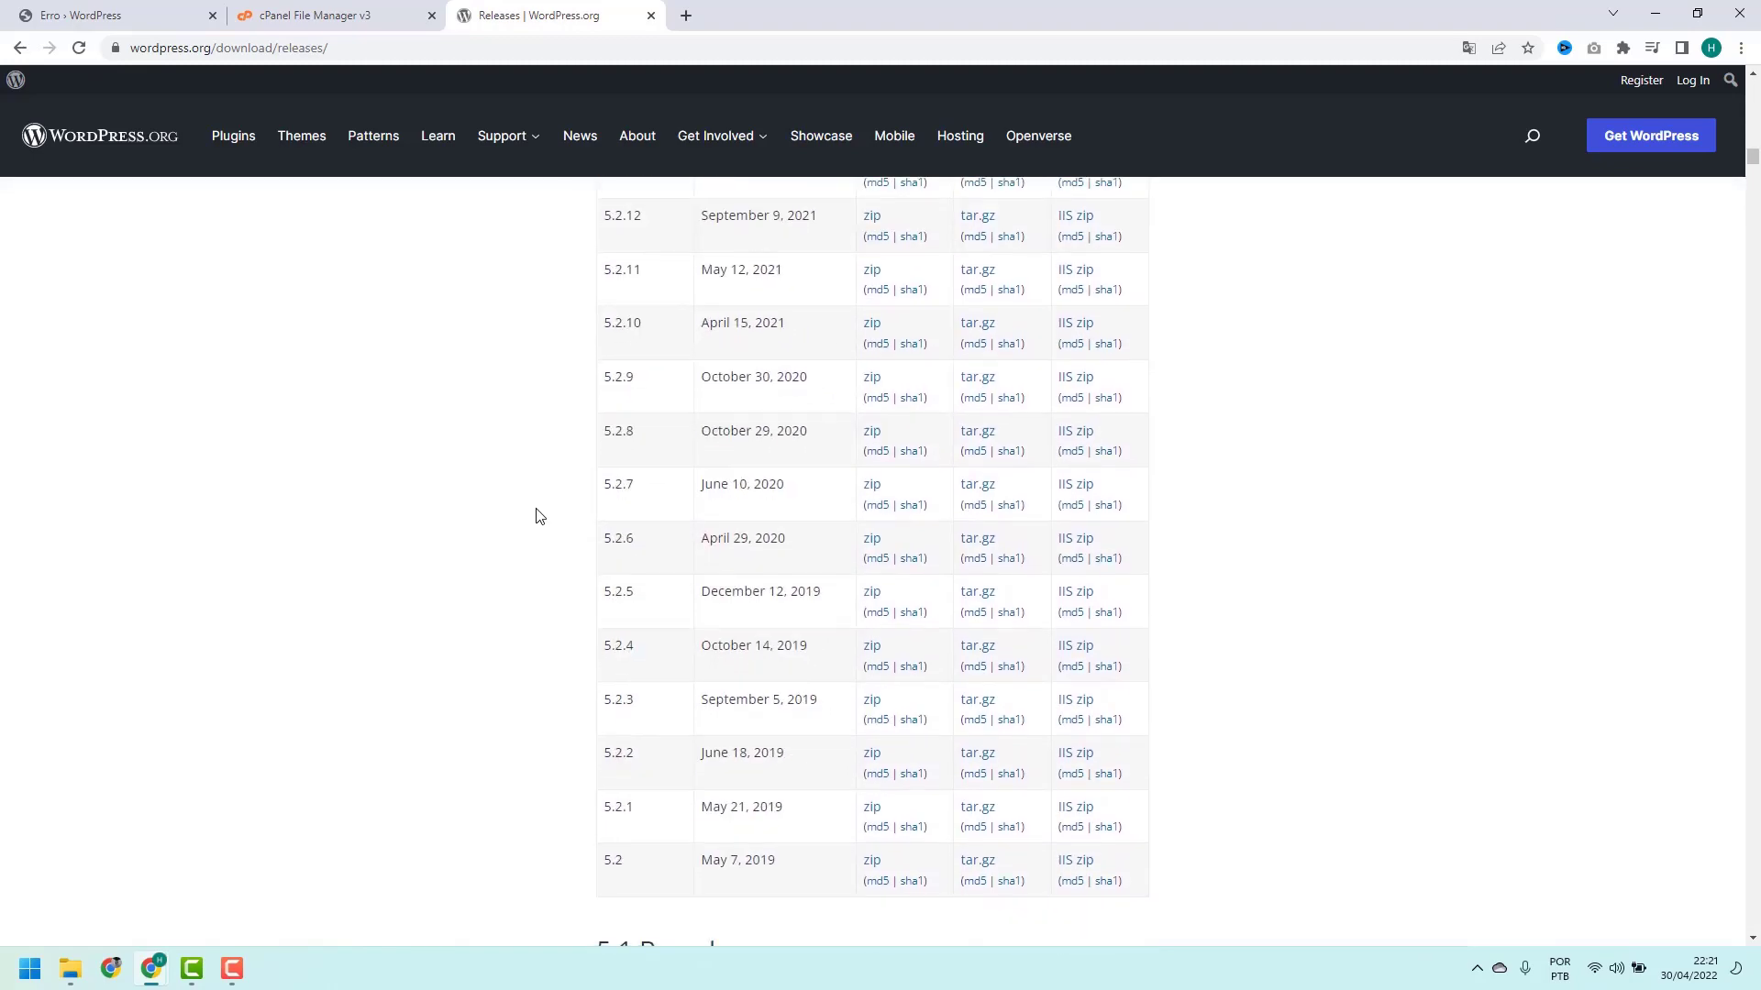
{"action": "scroll", "coordinate": [539, 516], "scroll_direction": "up", "scroll_amount": 20}
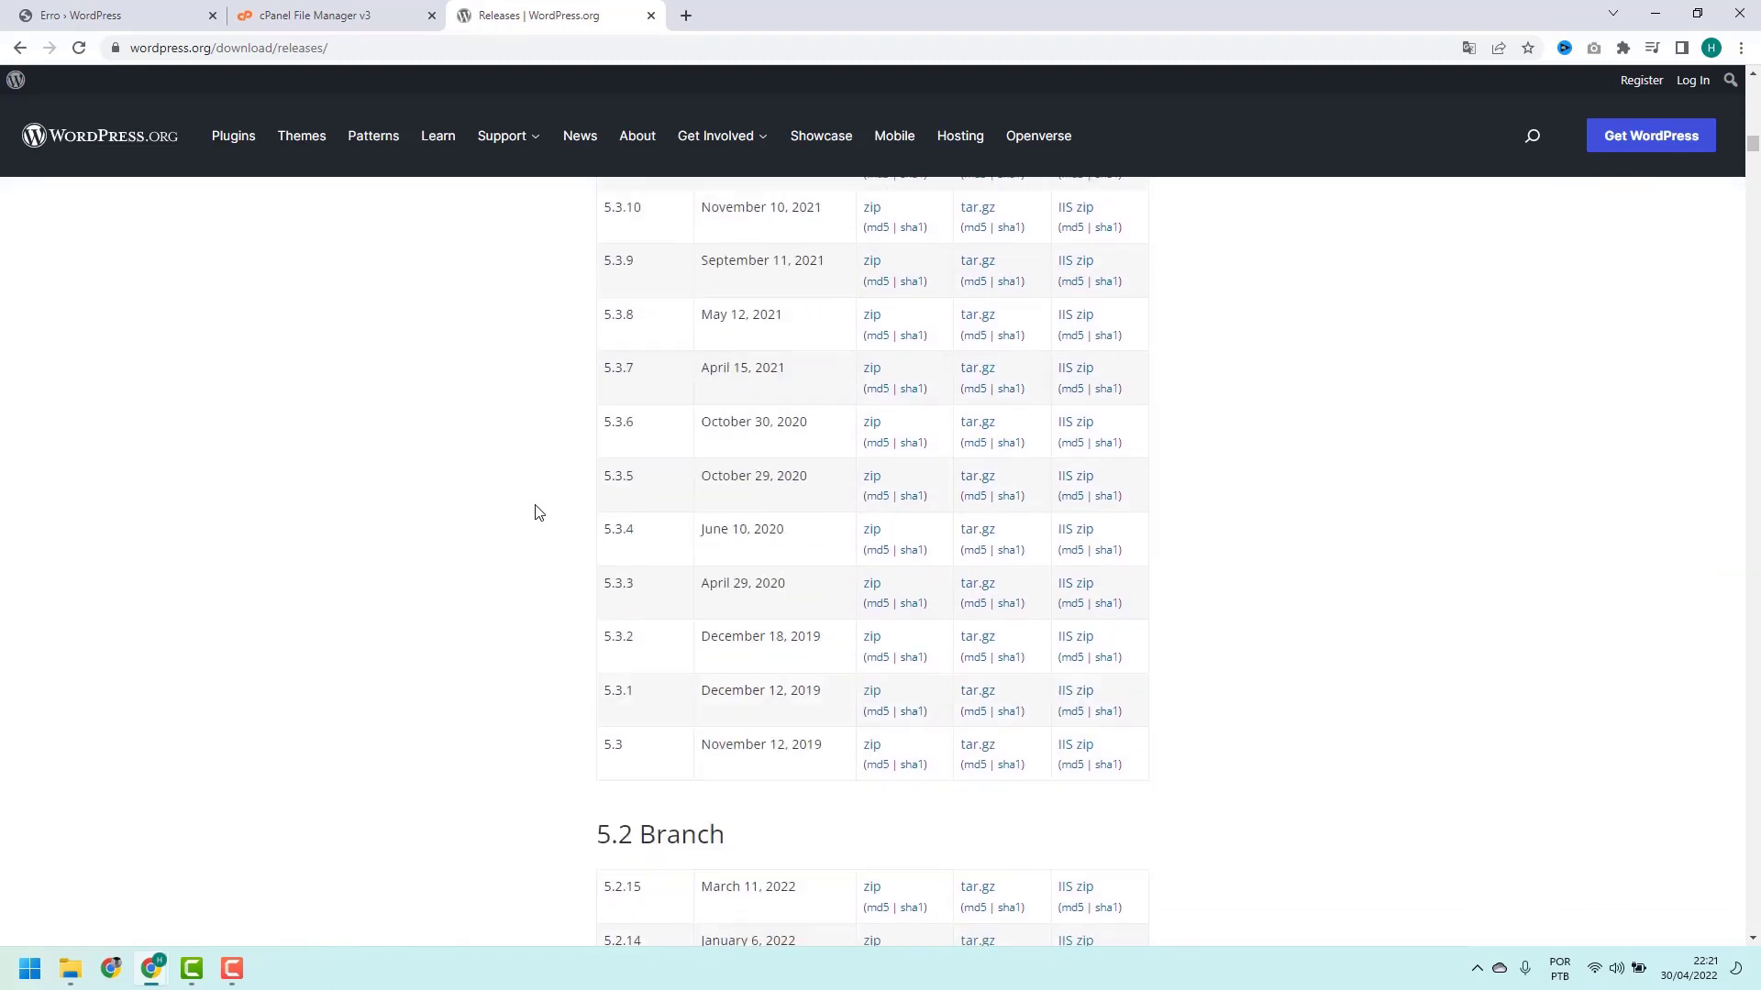
{"action": "scroll", "coordinate": [539, 513], "scroll_direction": "up", "scroll_amount": 9}
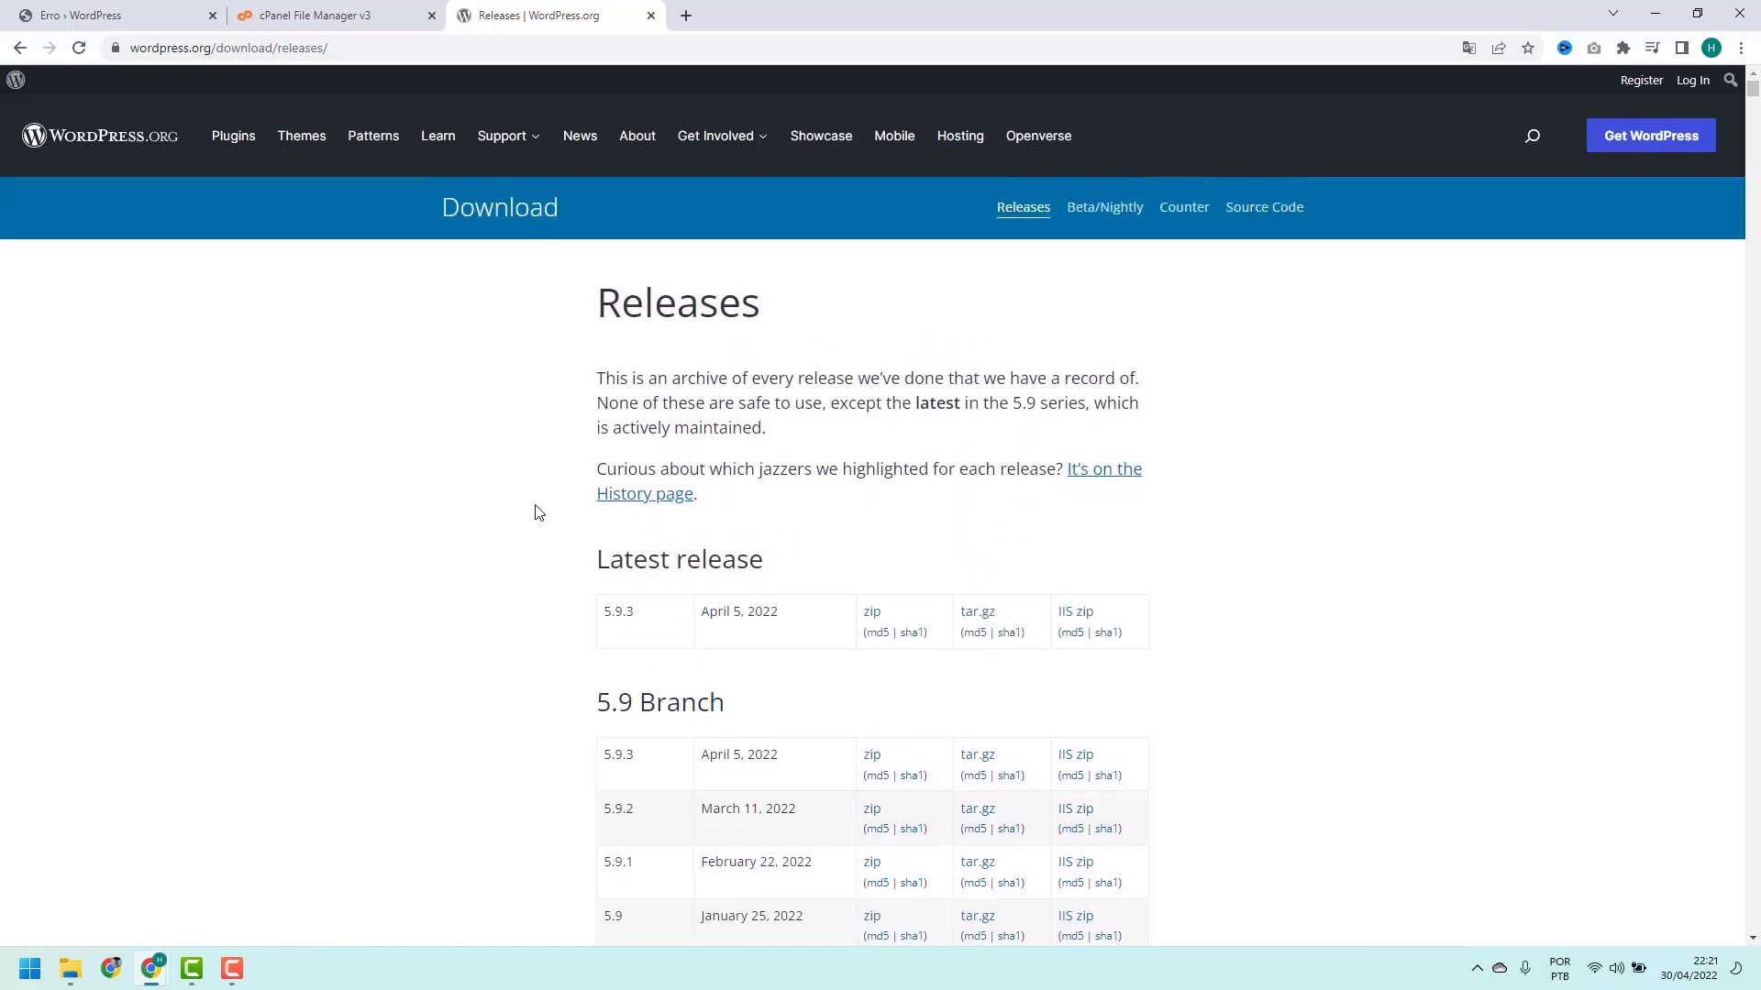
{"action": "scroll", "coordinate": [543, 515], "scroll_direction": "down", "scroll_amount": 3}
{"action": "left_click_drag", "start_coordinate": [587, 453], "coordinate": [629, 482]}
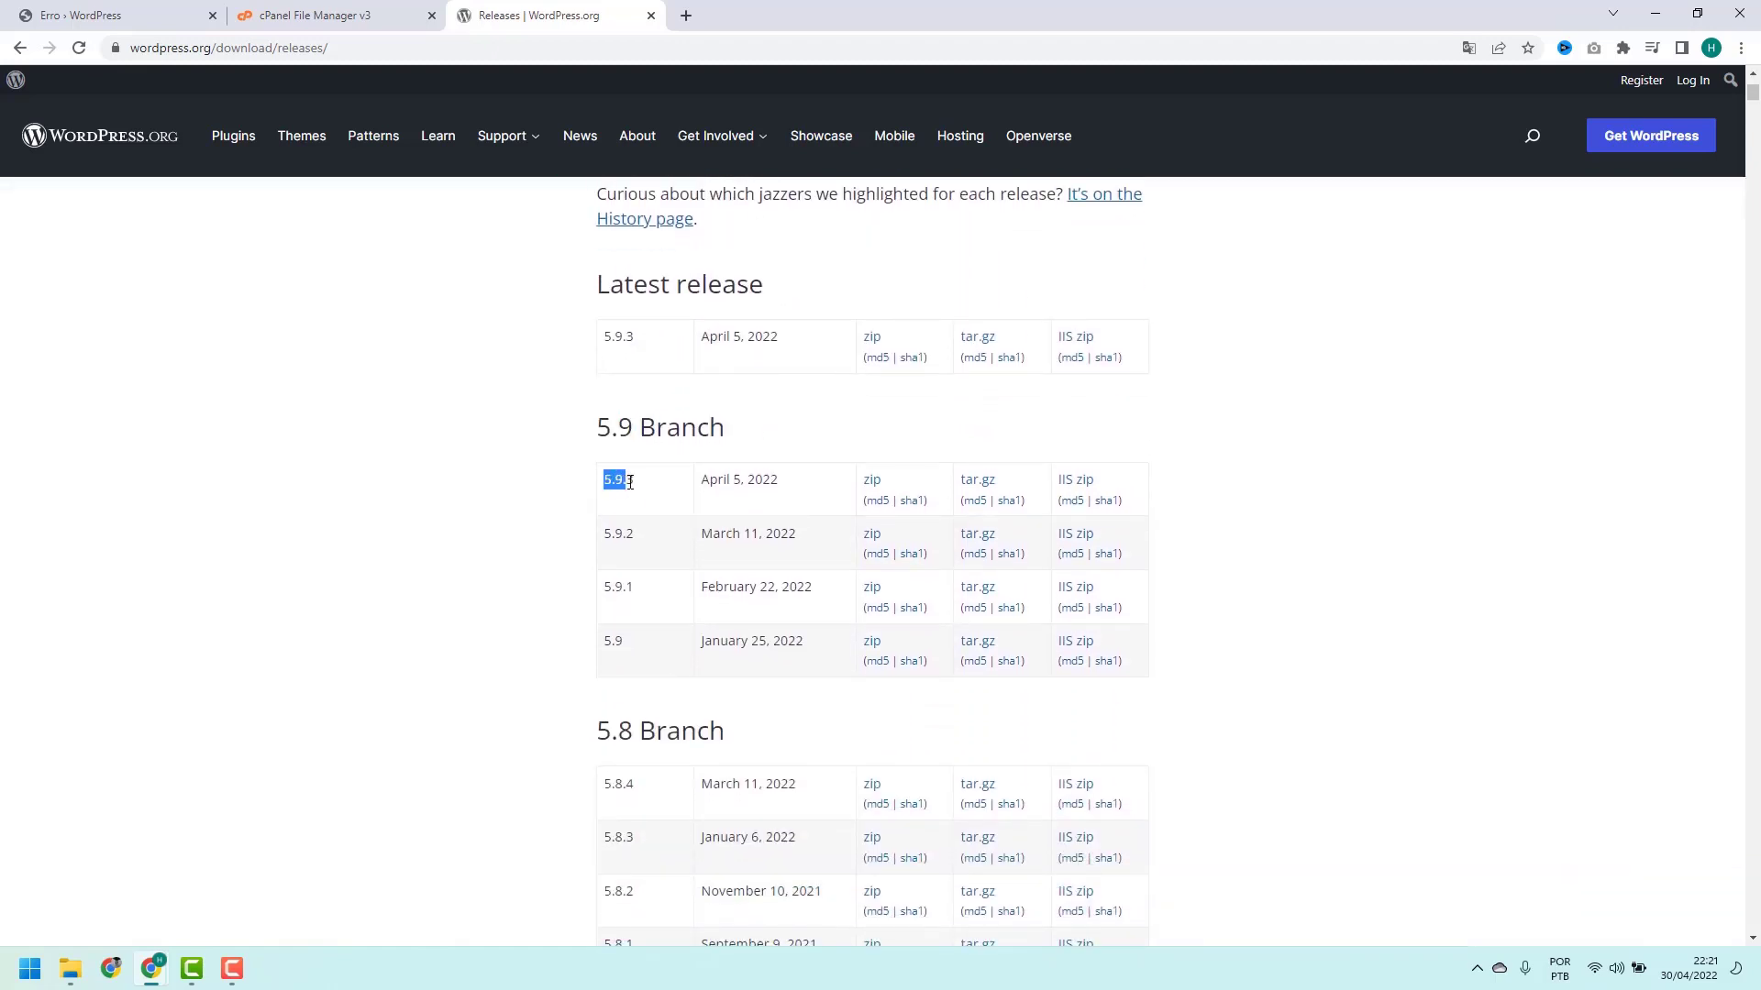
{"action": "scroll", "coordinate": [601, 510], "scroll_direction": "down", "scroll_amount": 16}
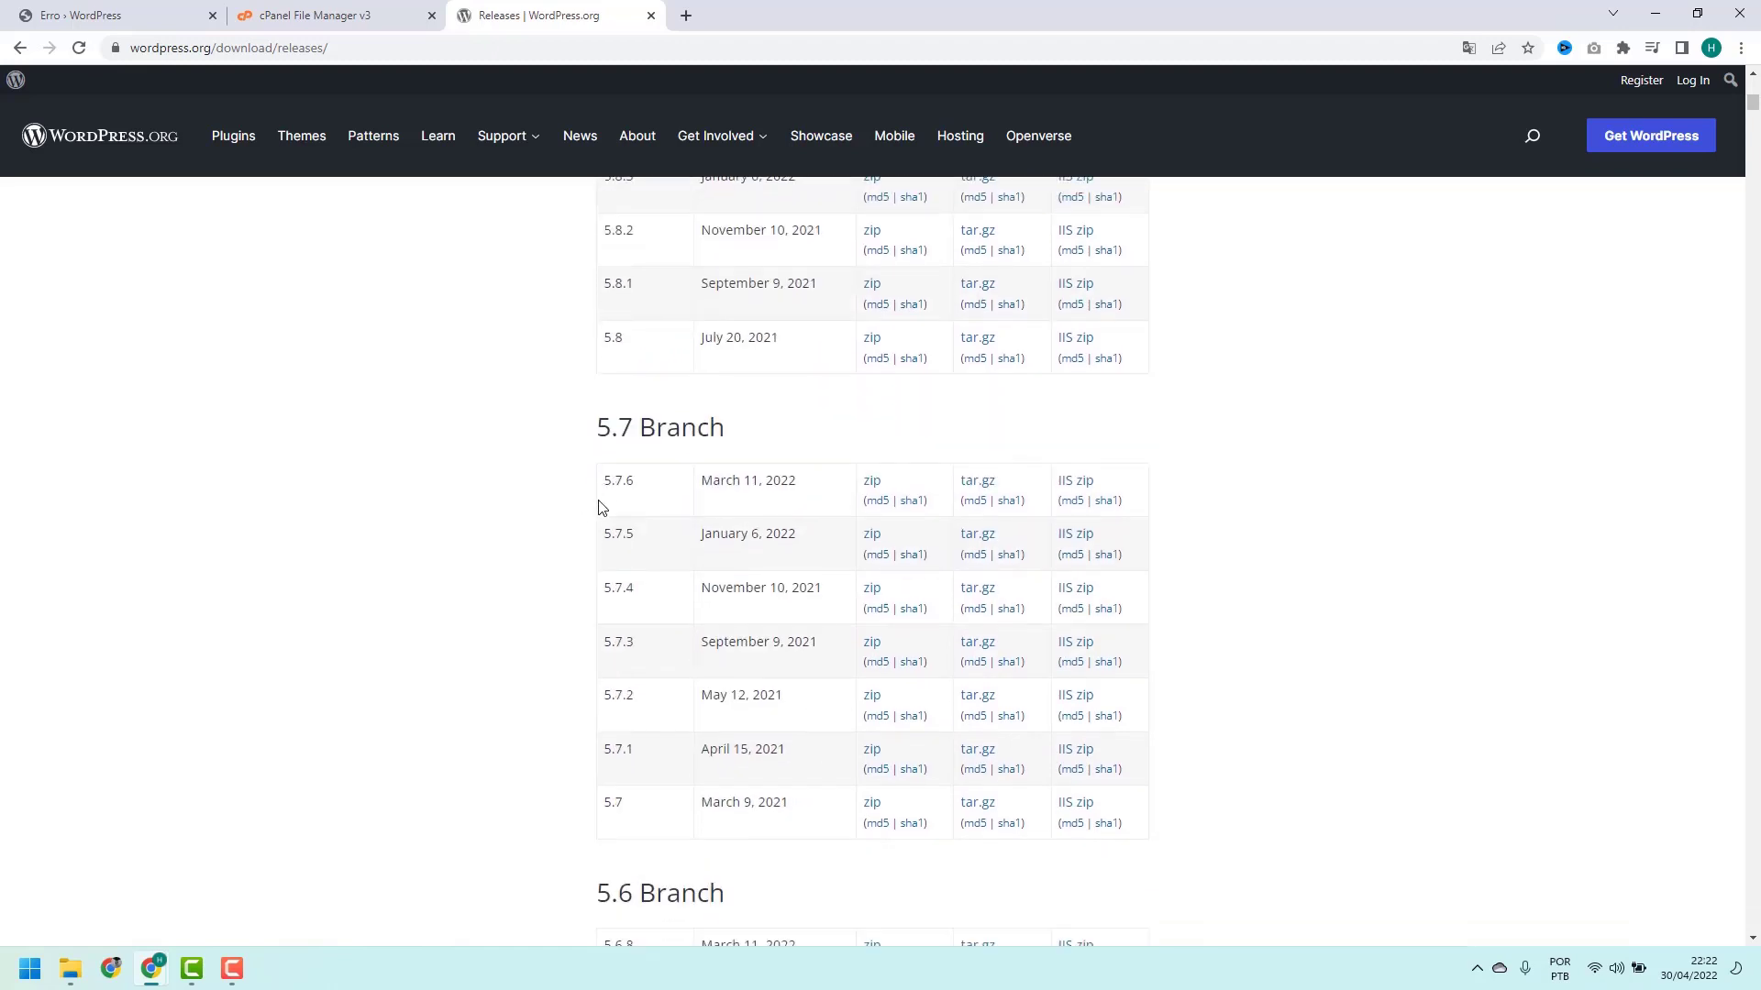
{"action": "scroll", "coordinate": [574, 649], "scroll_direction": "down", "scroll_amount": 1}
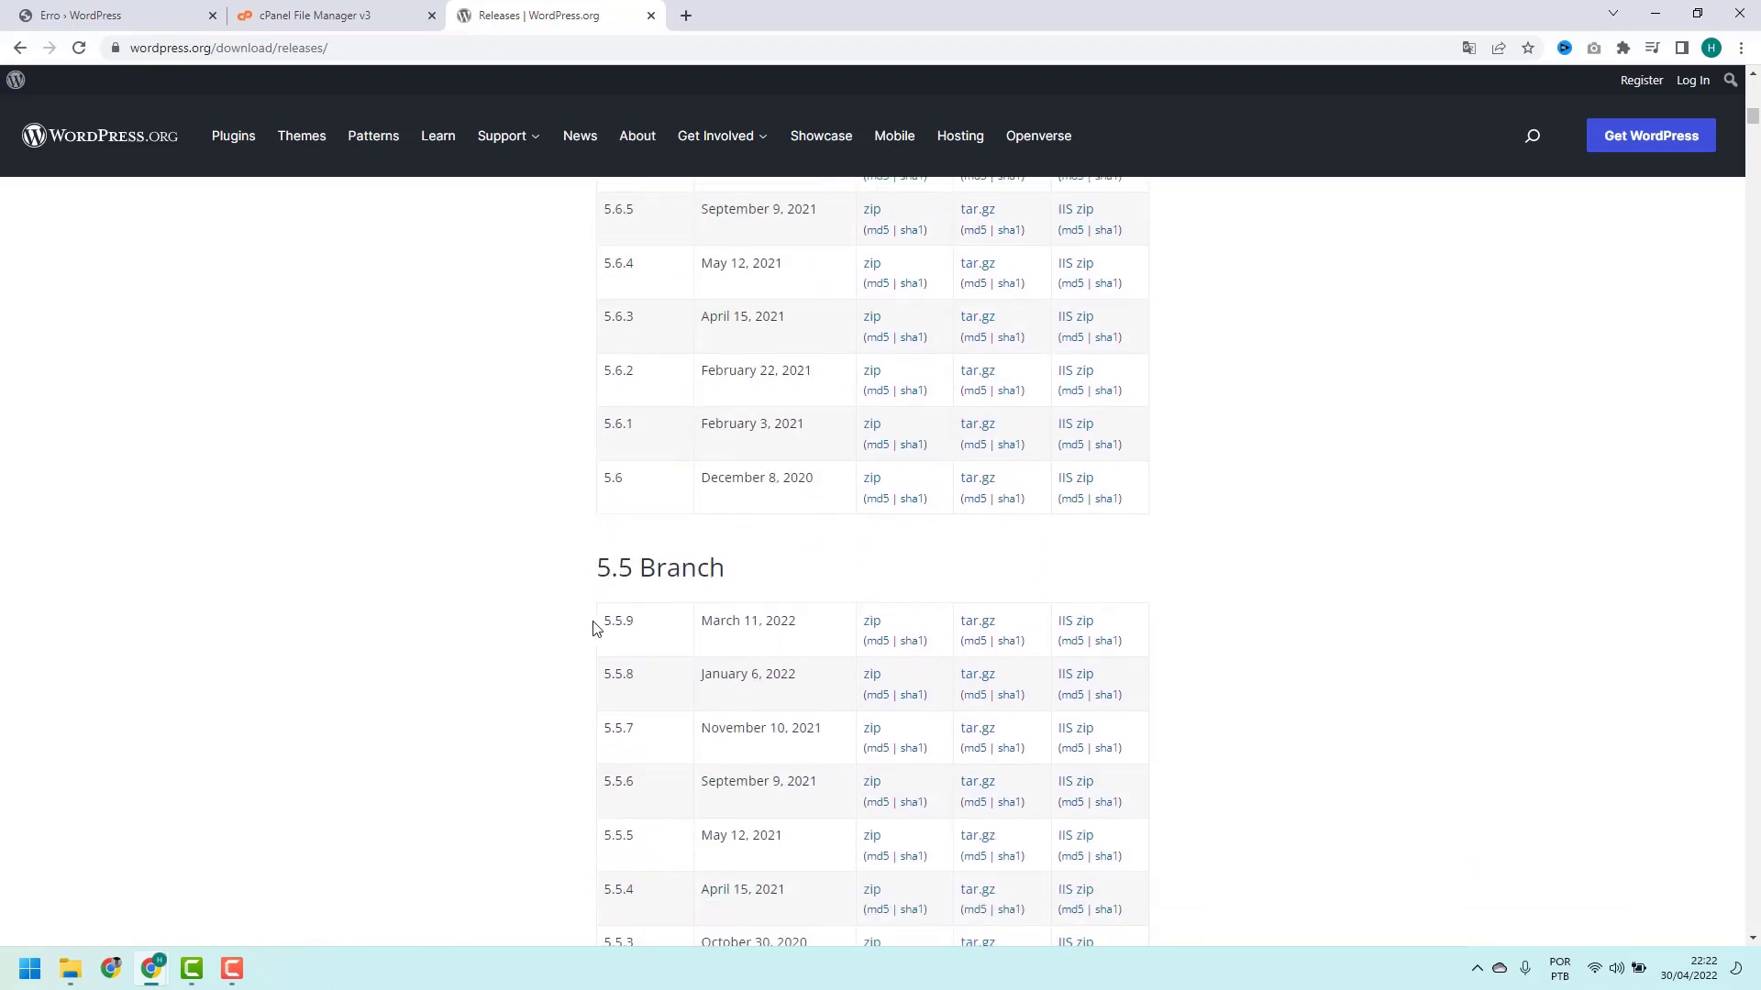
{"action": "left_click_drag", "start_coordinate": [605, 633], "coordinate": [635, 623]}
{"action": "left_click", "coordinate": [618, 627]}
{"action": "scroll", "coordinate": [642, 623], "scroll_direction": "down", "scroll_amount": 5}
{"action": "scroll", "coordinate": [643, 633], "scroll_direction": "up", "scroll_amount": 15}
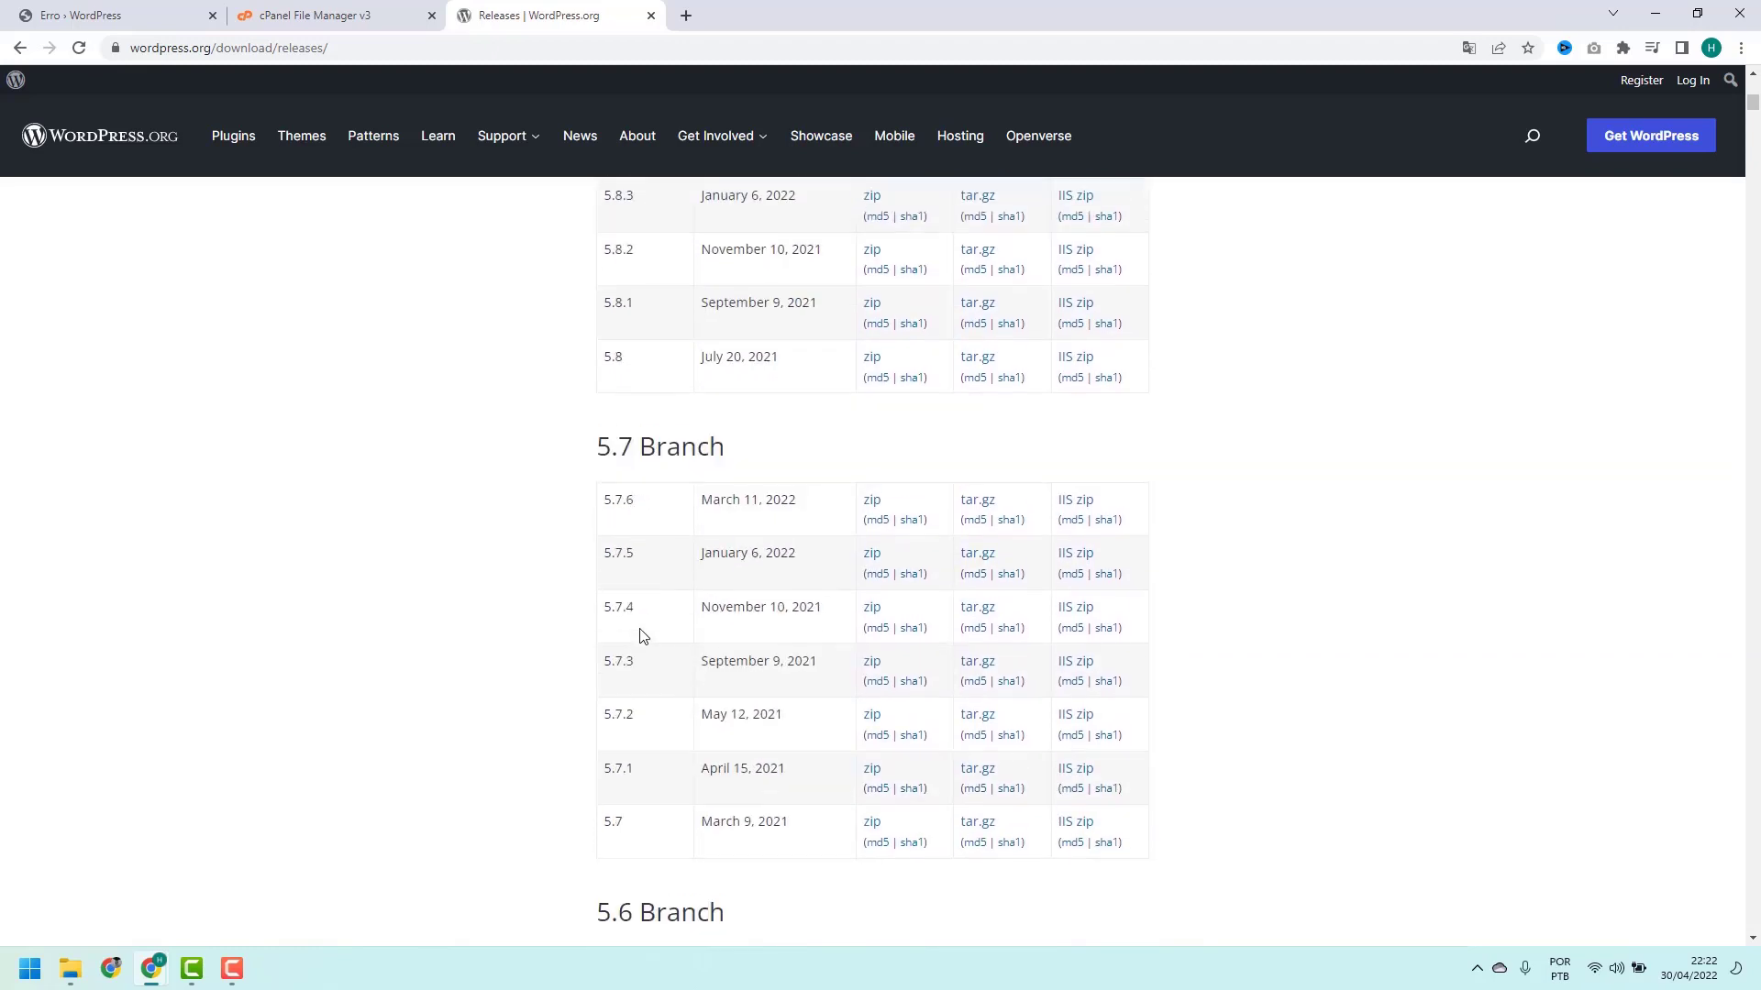
{"action": "scroll", "coordinate": [643, 635], "scroll_direction": "up", "scroll_amount": 10}
Download the zip package of WordPress 5.9.3 from the 5.9 branch.
{"action": "scroll", "coordinate": [649, 658], "scroll_direction": "down", "scroll_amount": 3}
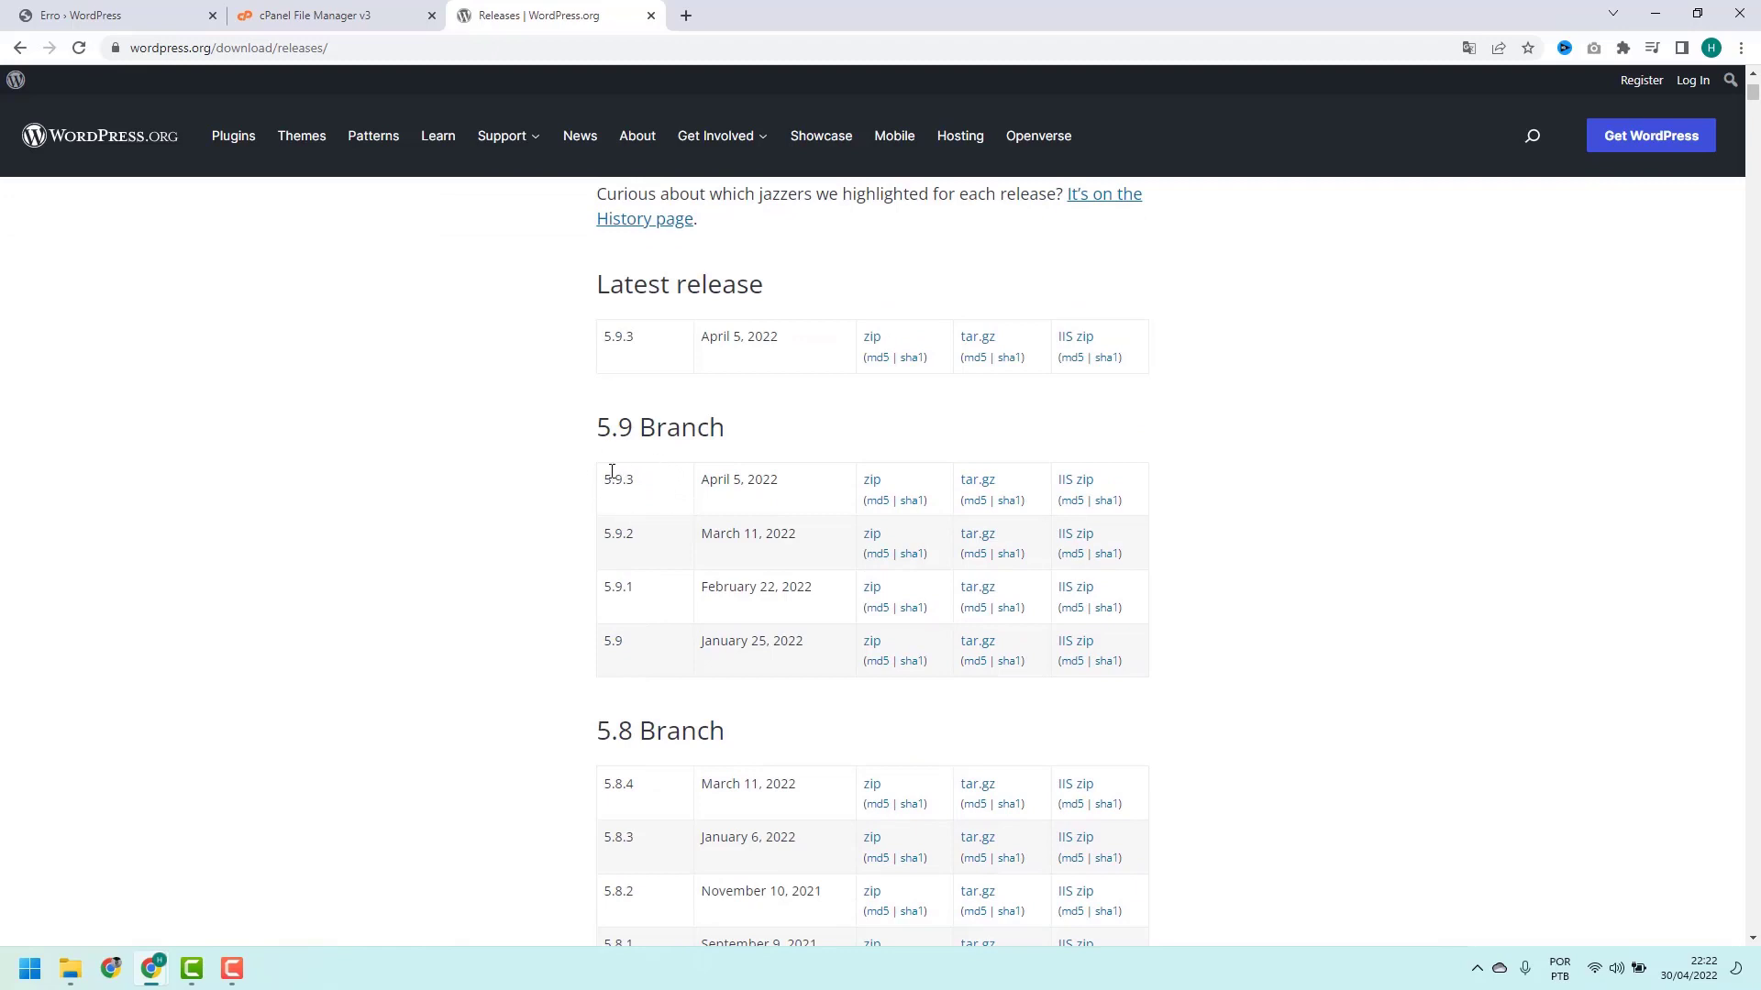
{"action": "left_click_drag", "start_coordinate": [607, 483], "coordinate": [642, 482]}
{"action": "left_click", "coordinate": [617, 477]}
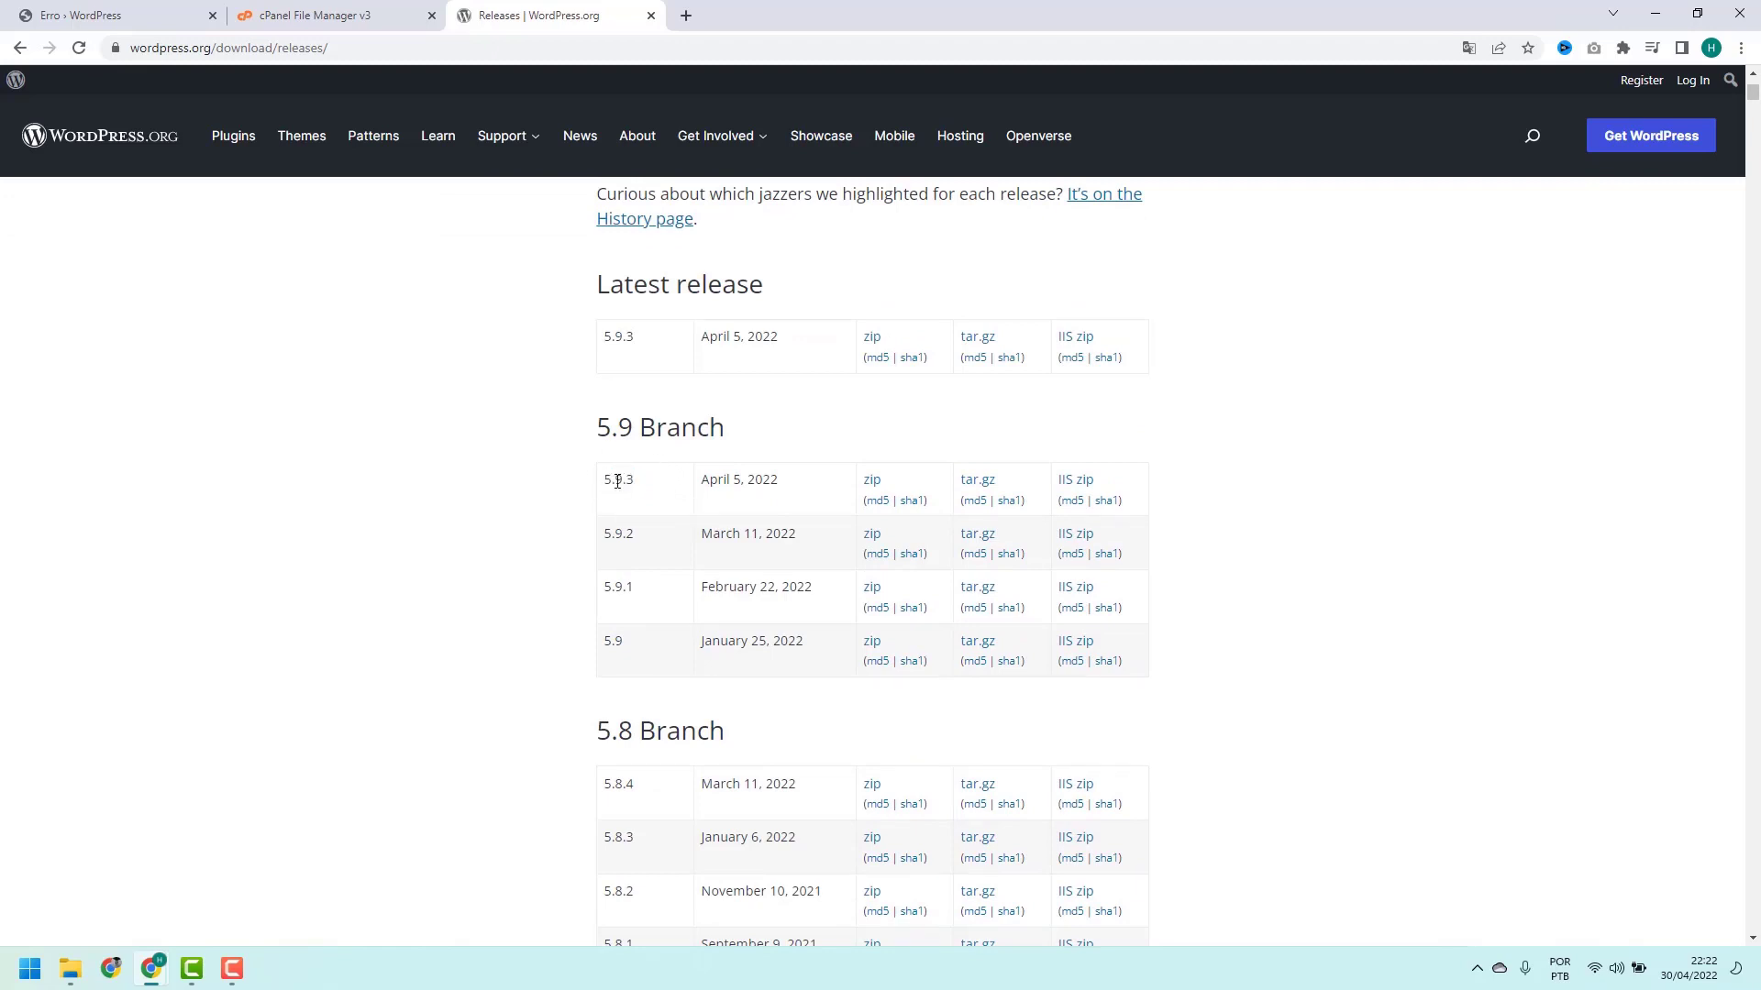
{"action": "left_click", "coordinate": [872, 482]}
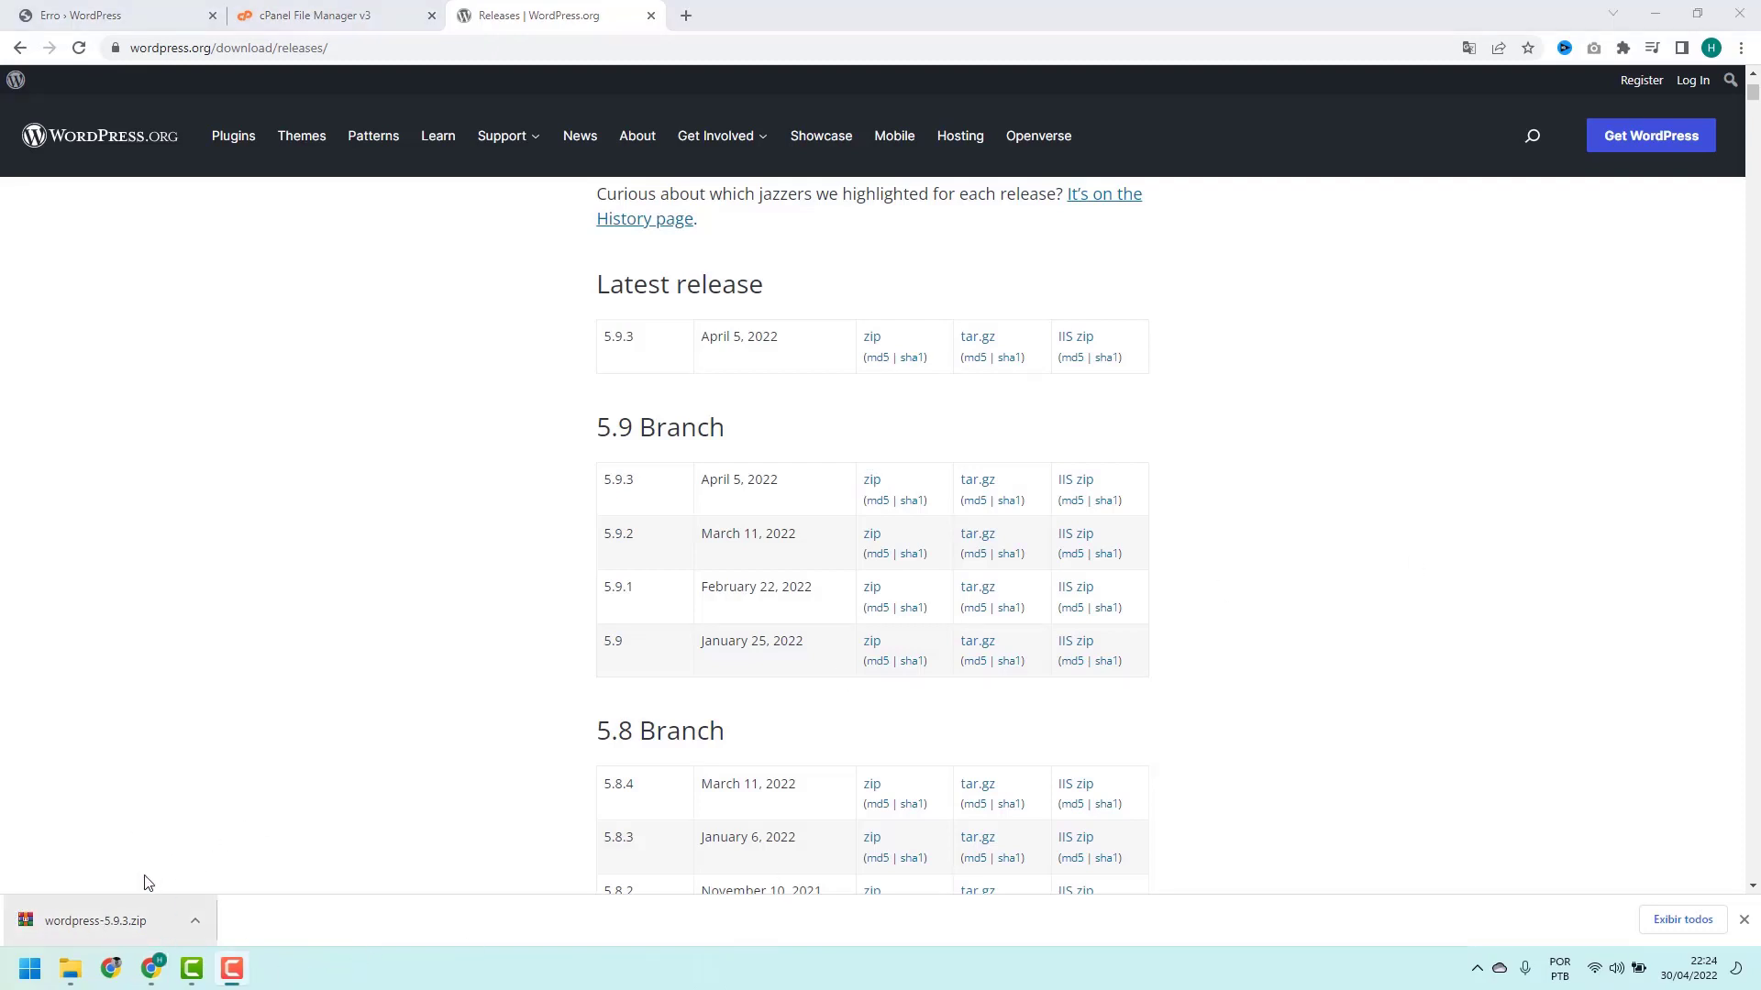
Upload wordpress-5.9.3.zip from Downloads into the site's public_html folder and return to its file listing.
{"action": "left_click", "coordinate": [364, 20]}
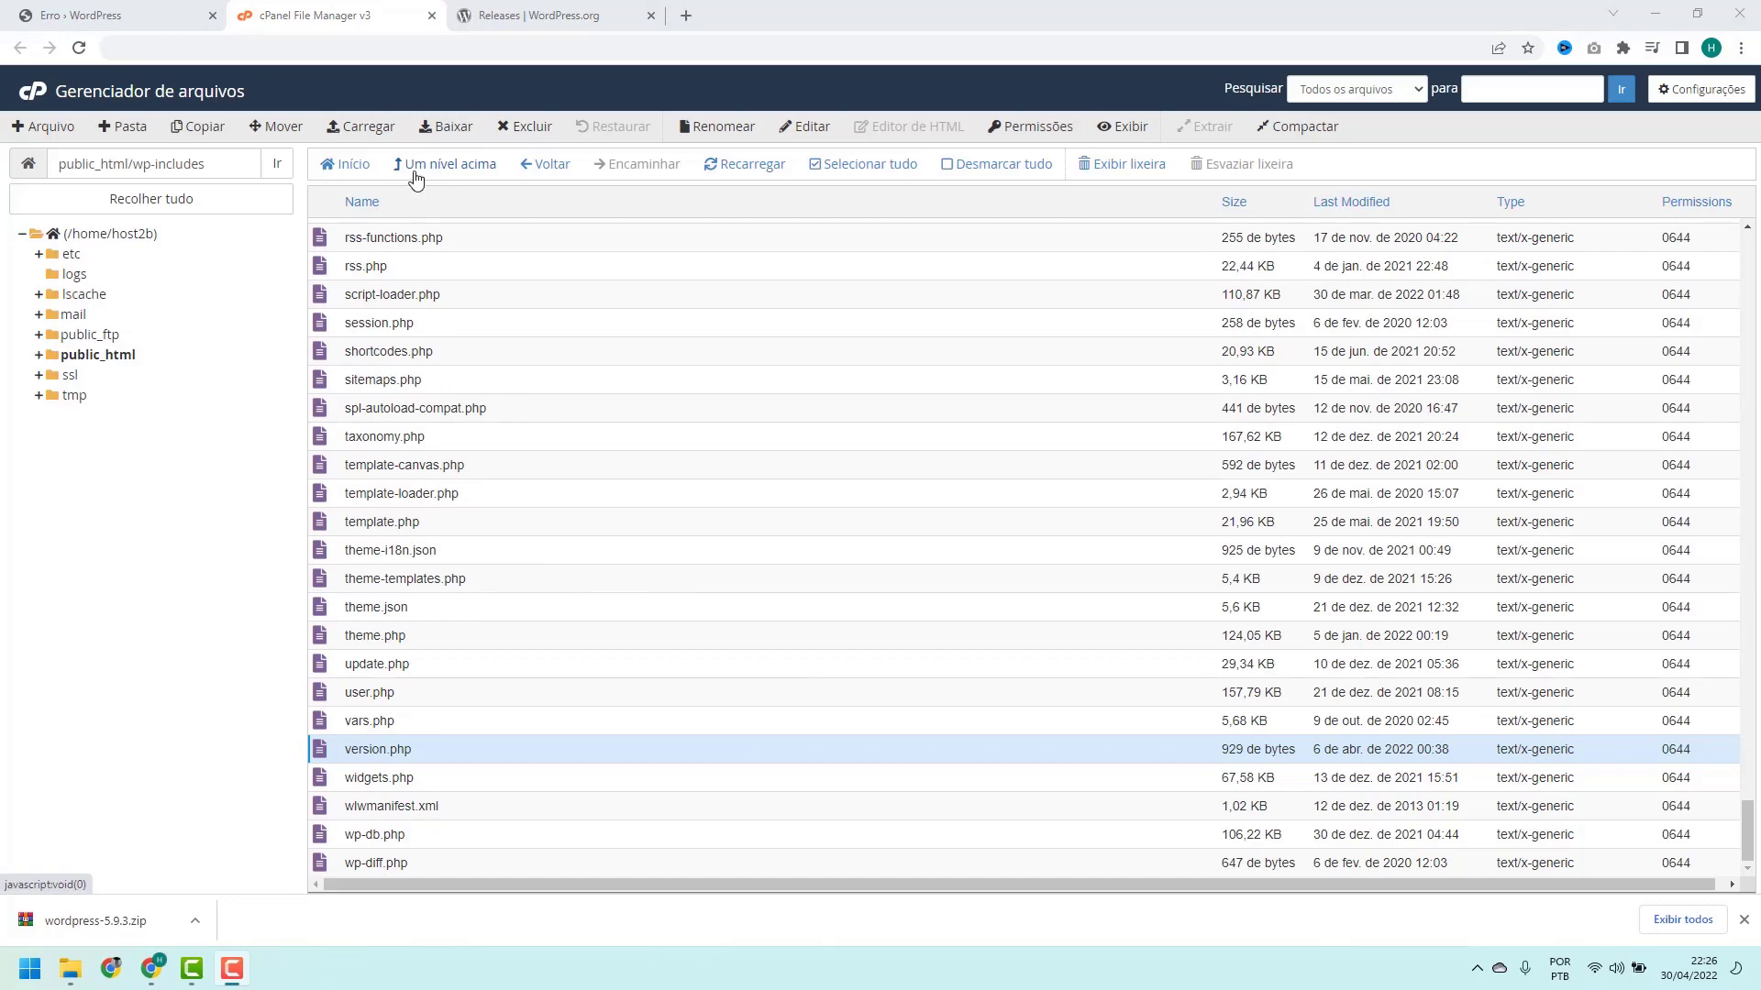
{"action": "left_click", "coordinate": [464, 174]}
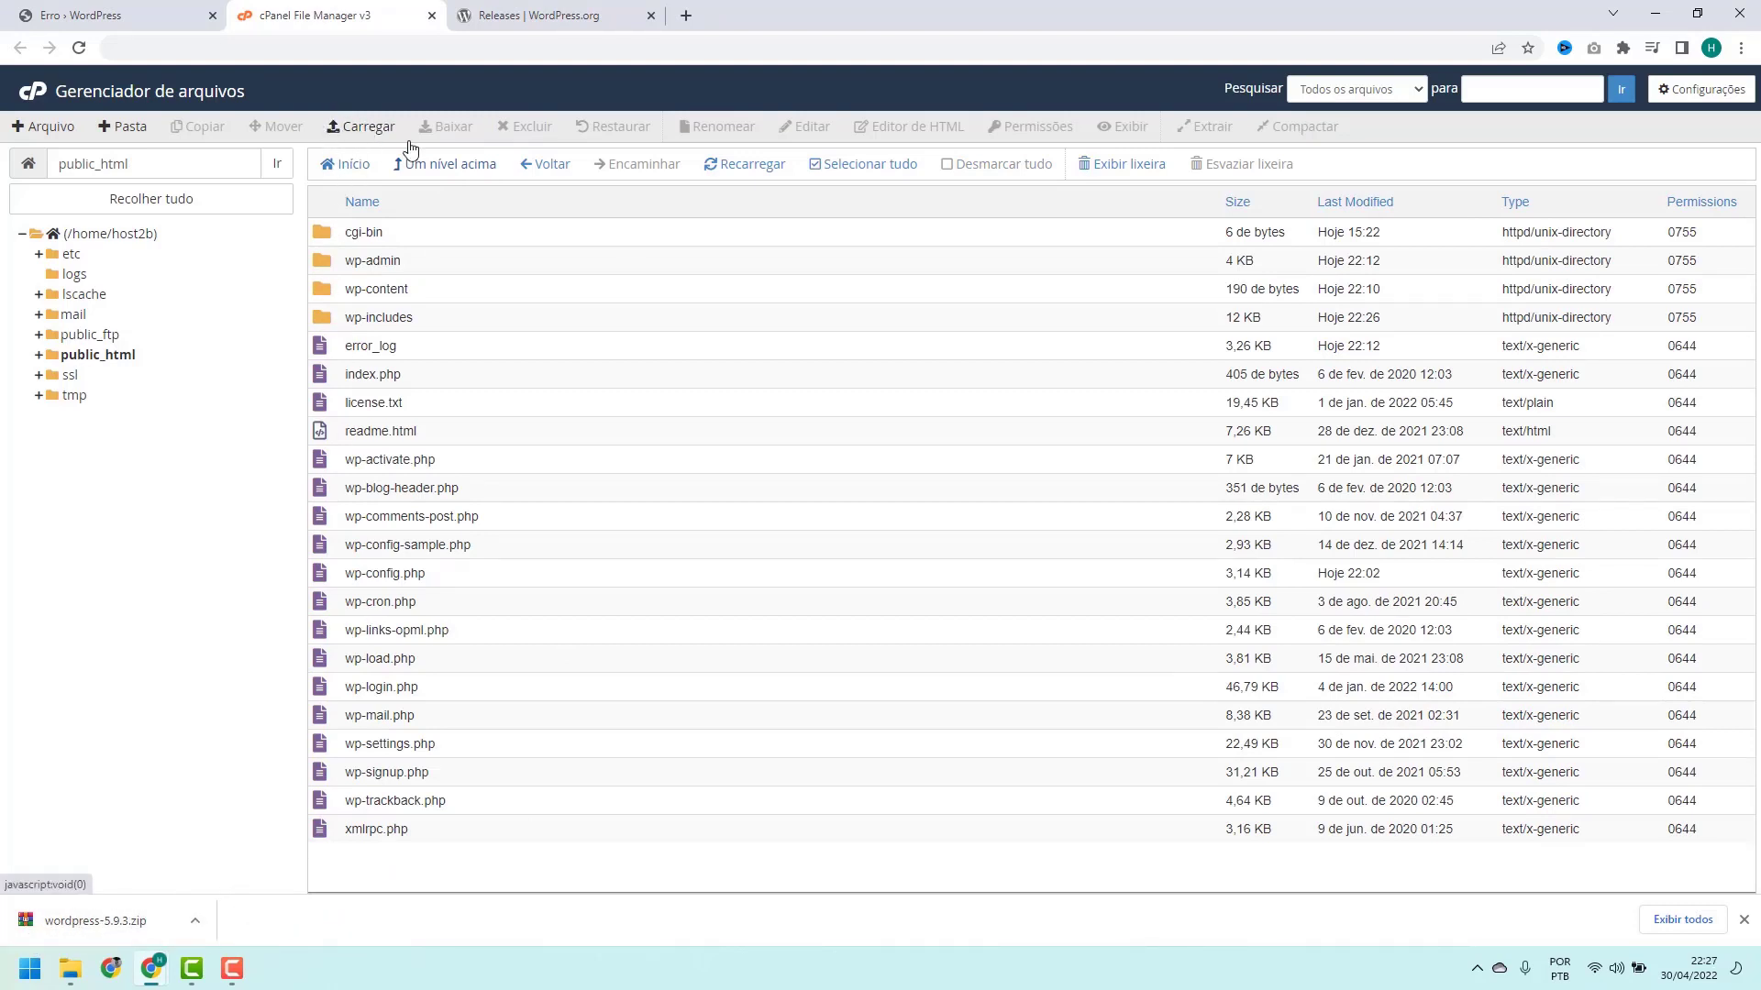
{"action": "left_click", "coordinate": [359, 129]}
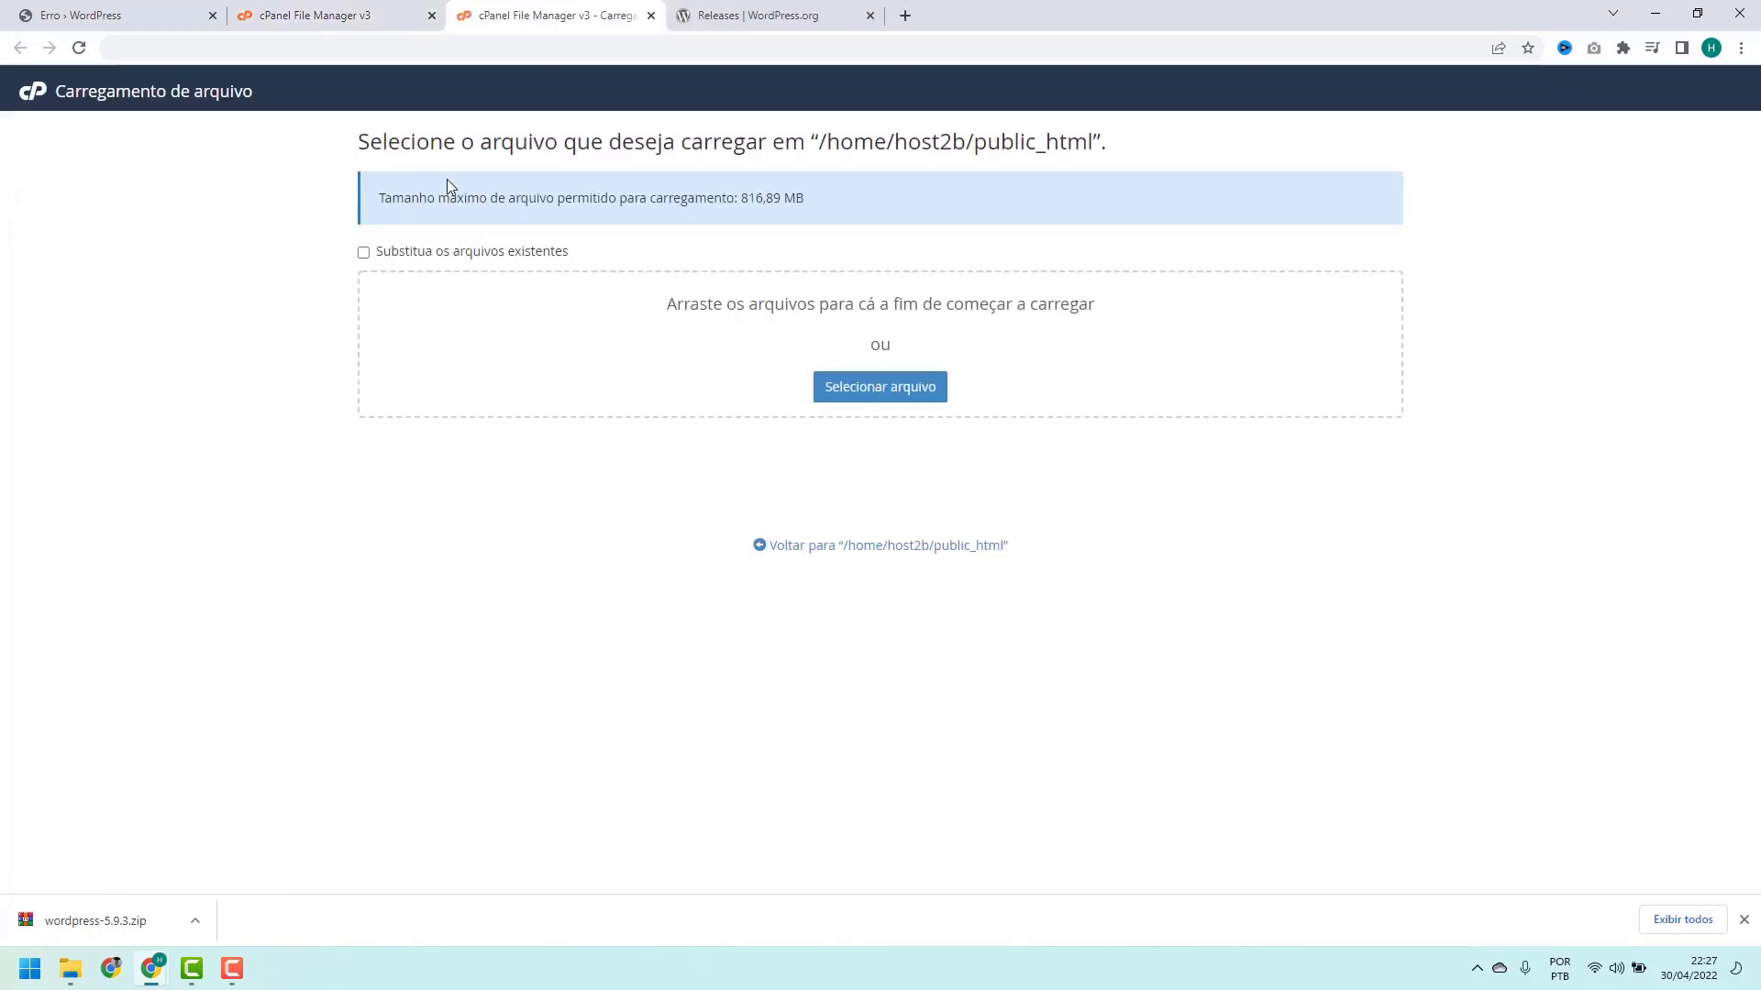
{"action": "left_click", "coordinate": [875, 404]}
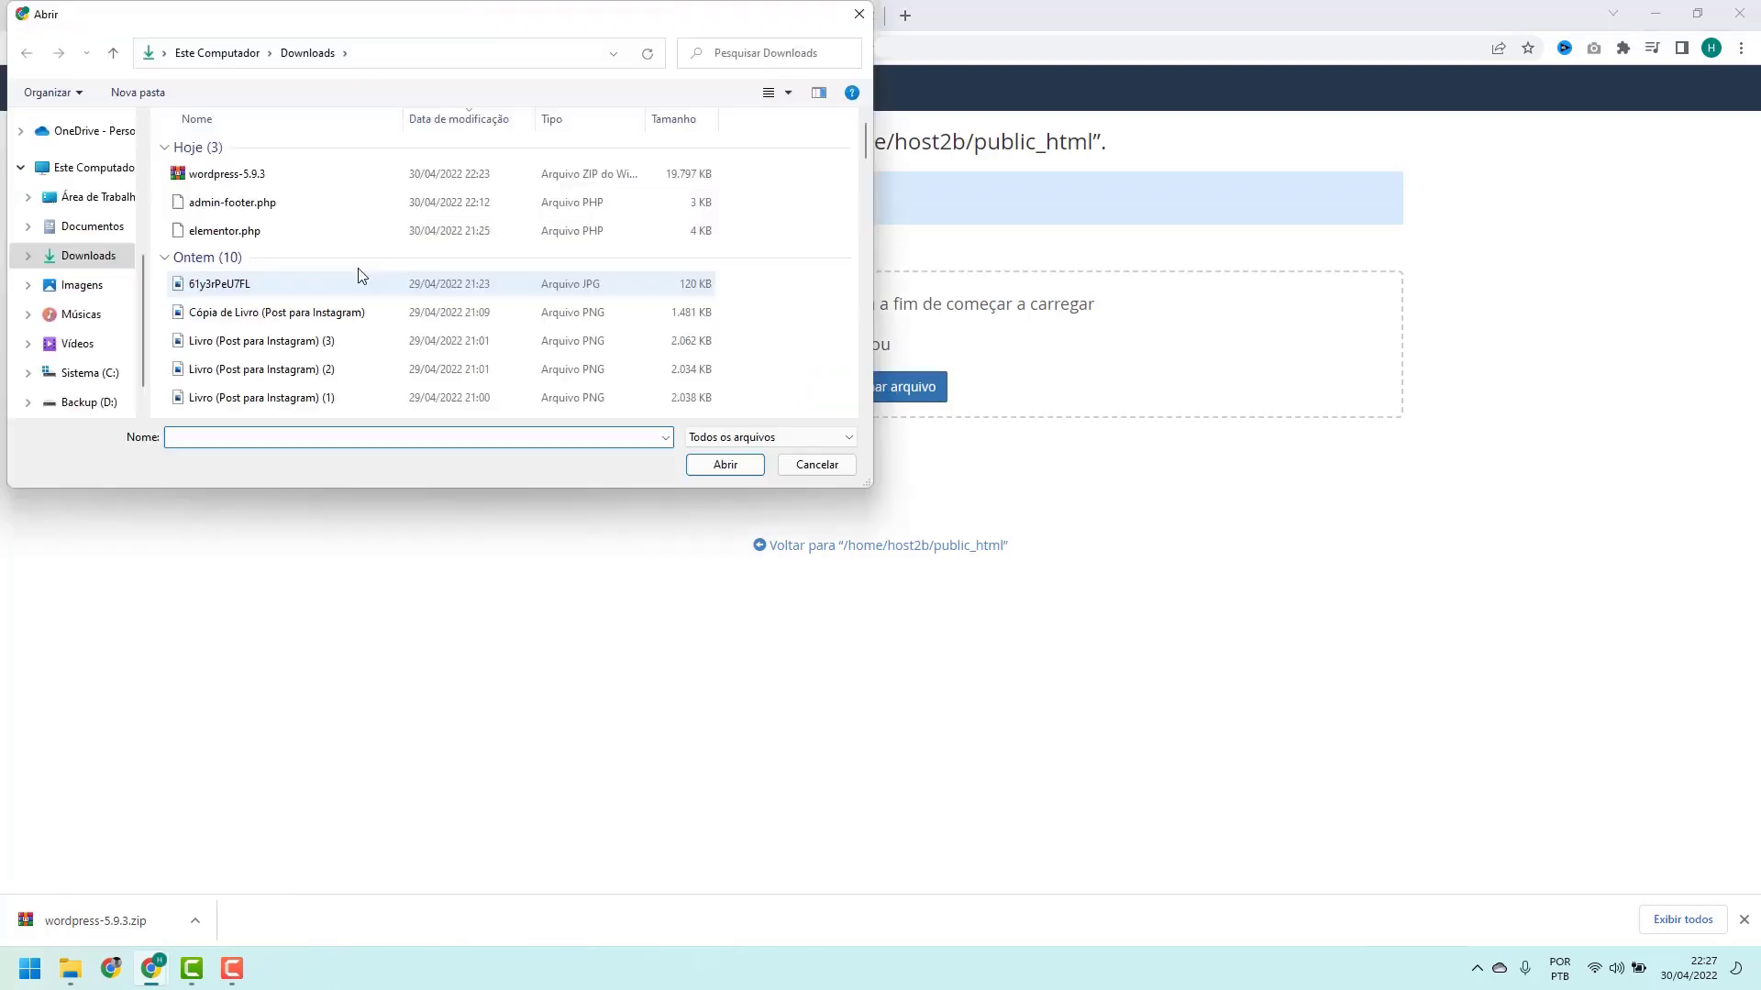
{"action": "left_click", "coordinate": [218, 176]}
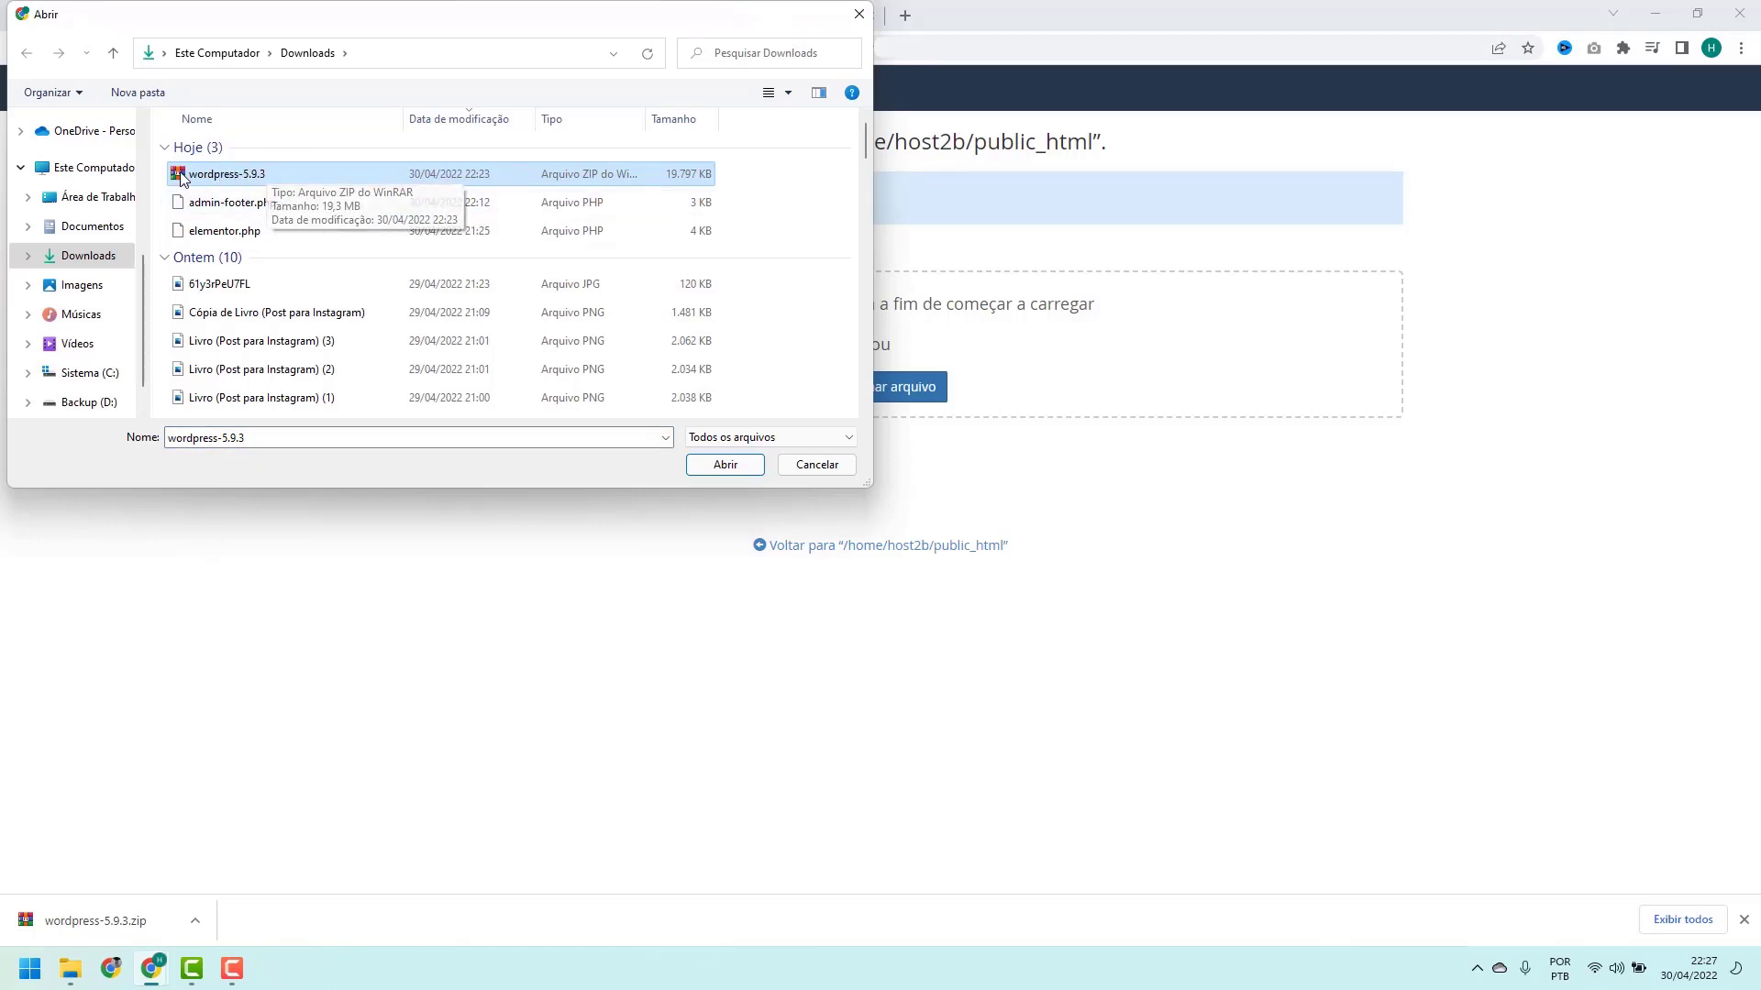
{"action": "left_click", "coordinate": [725, 466]}
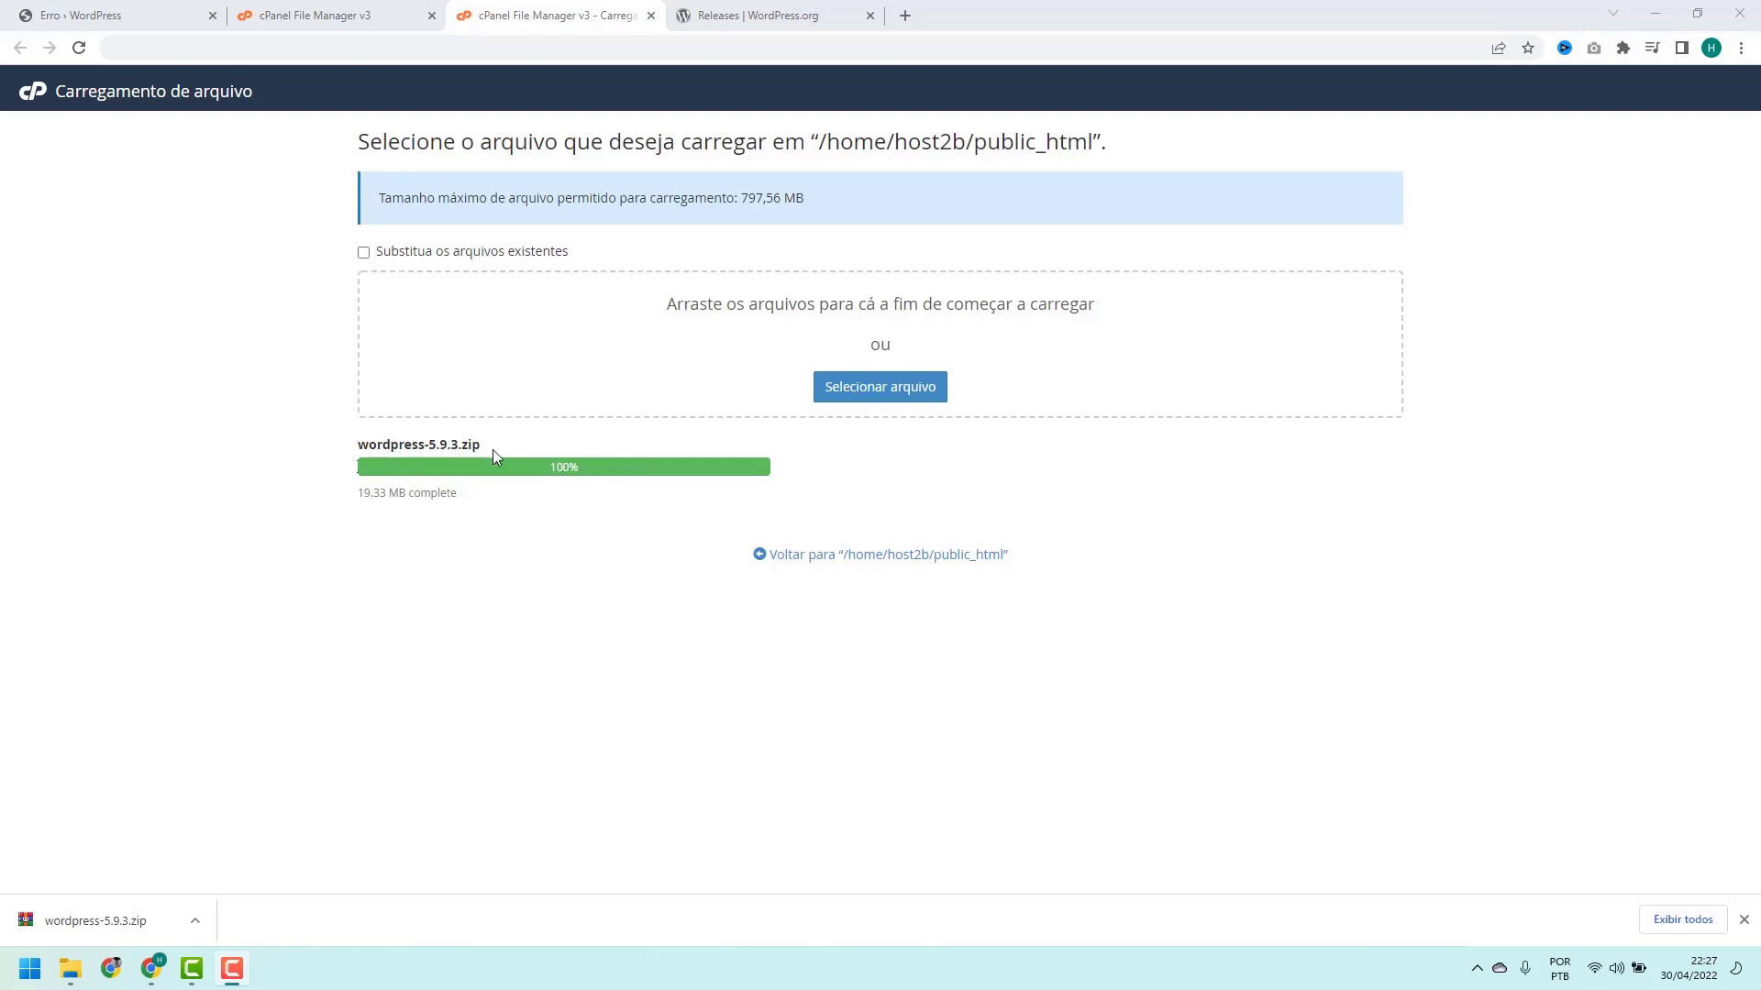
{"action": "left_click", "coordinate": [799, 556]}
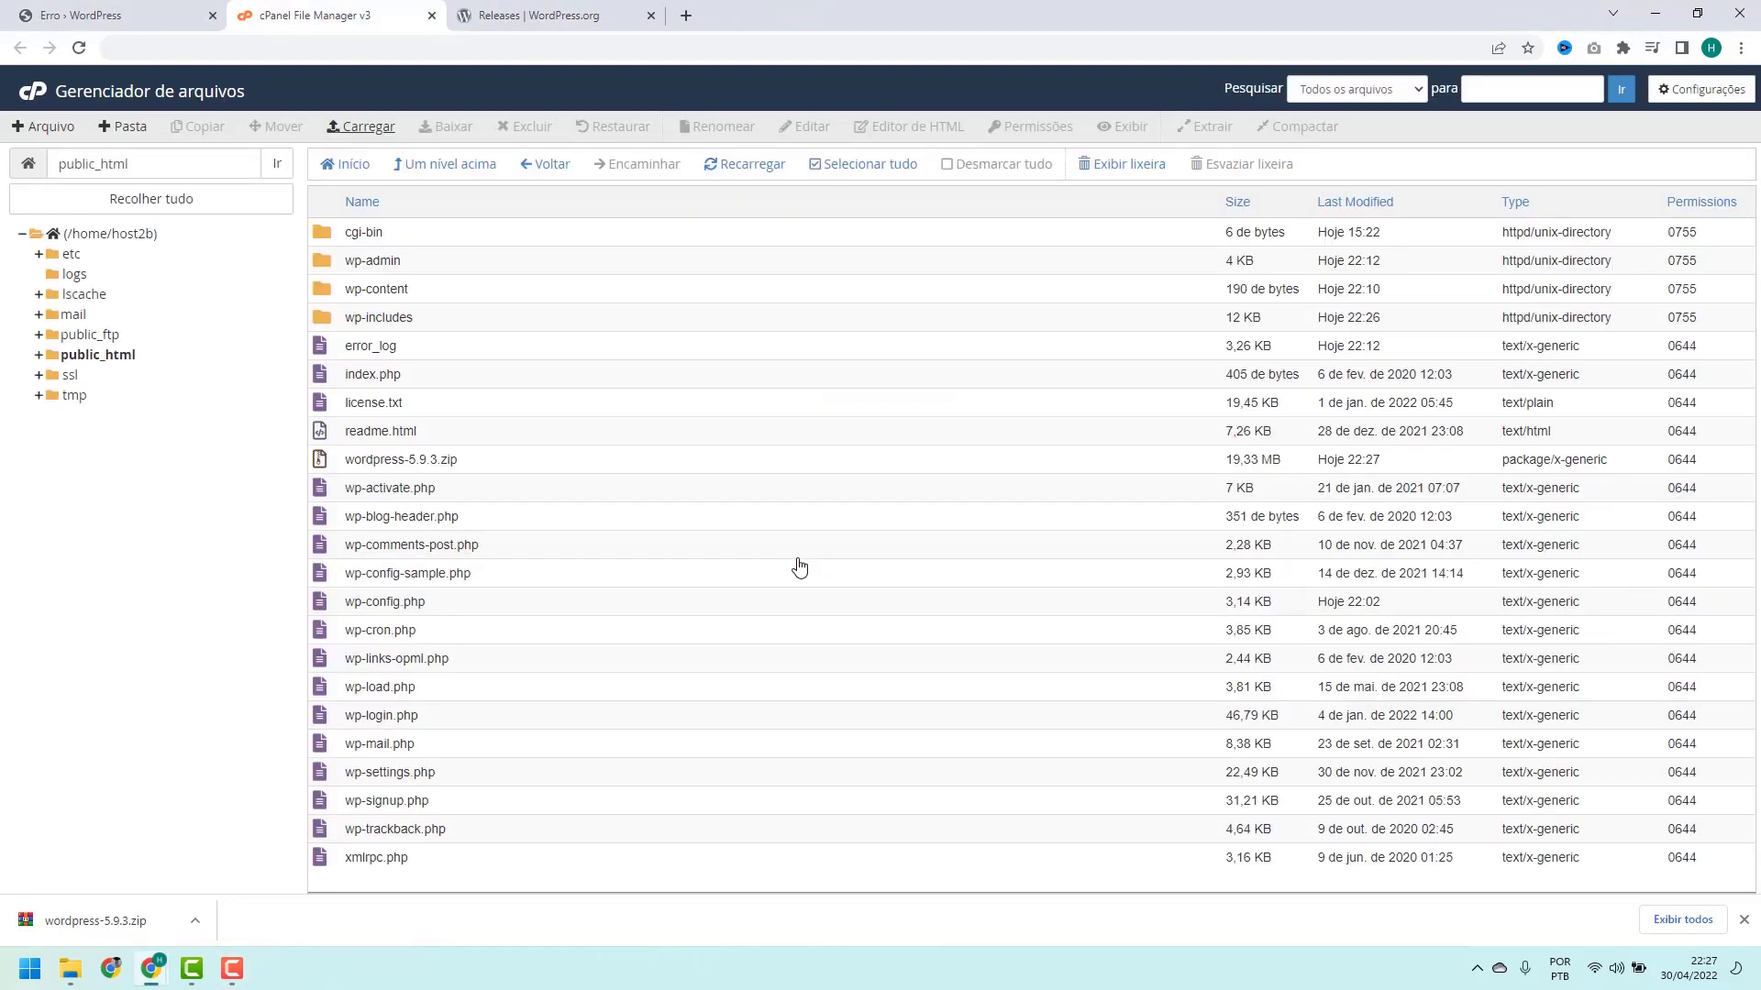
Extract wordpress-5.9.3.zip into /public_html and close the extraction results.
{"action": "left_click", "coordinate": [469, 468]}
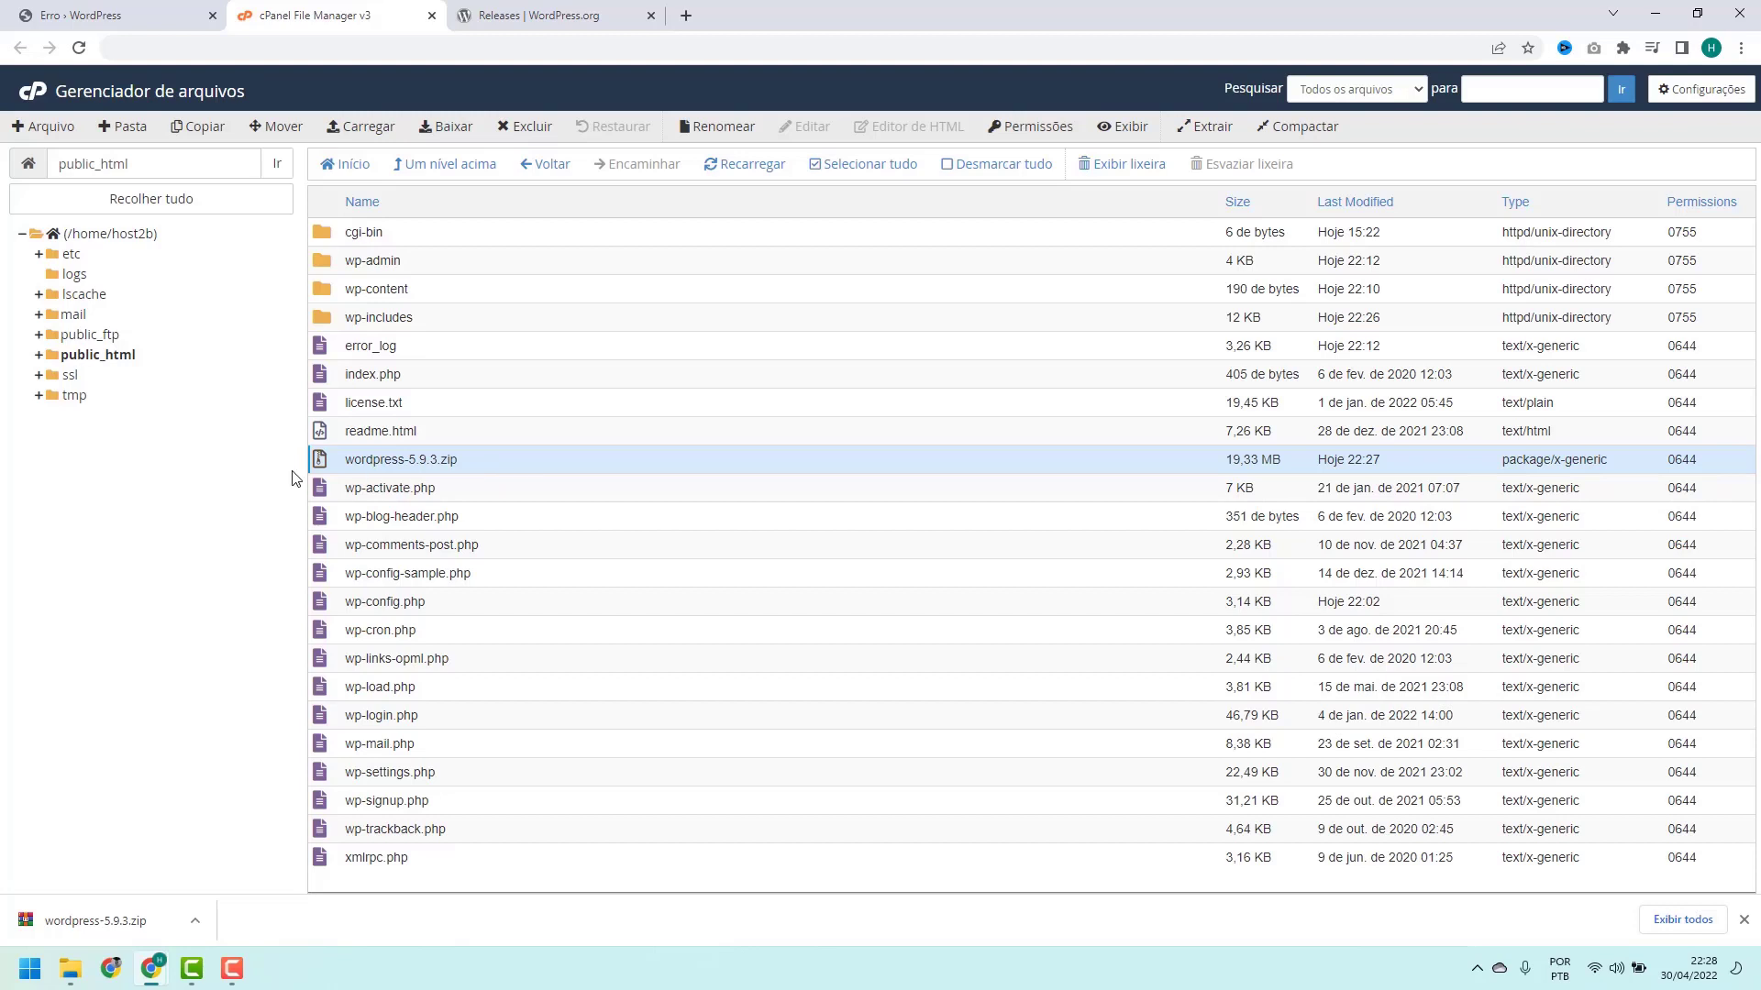
{"action": "right_click", "coordinate": [478, 467]}
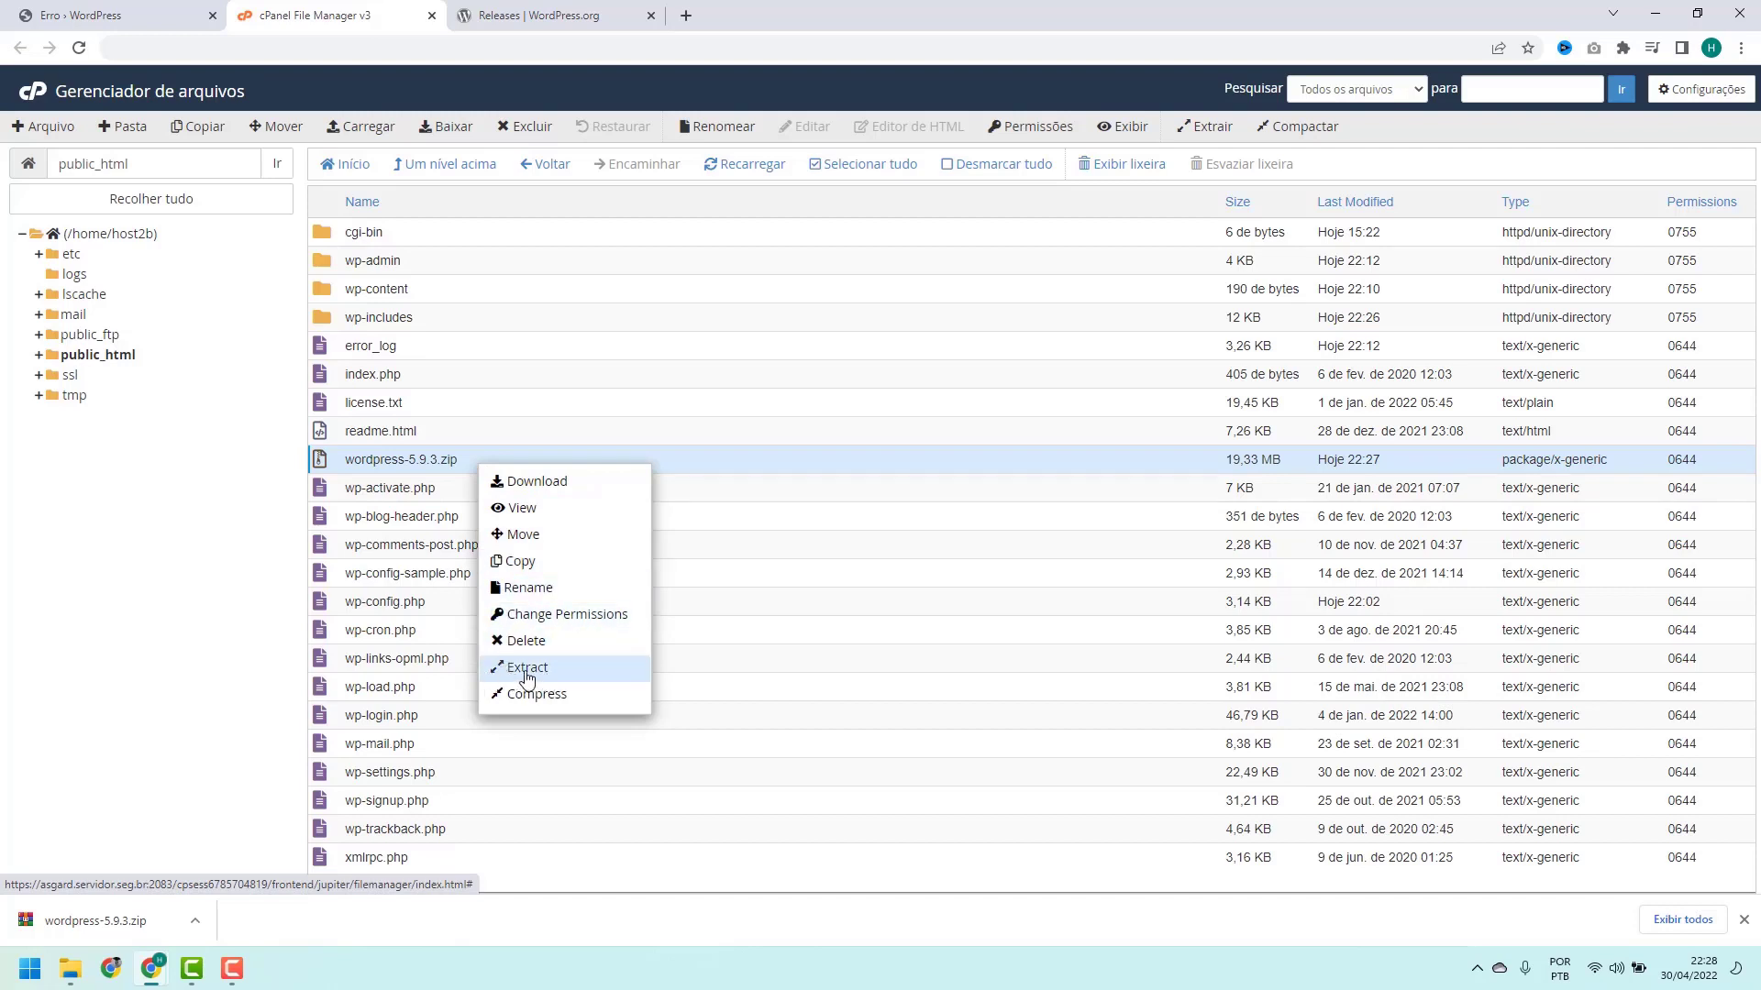
{"action": "left_click", "coordinate": [443, 457]}
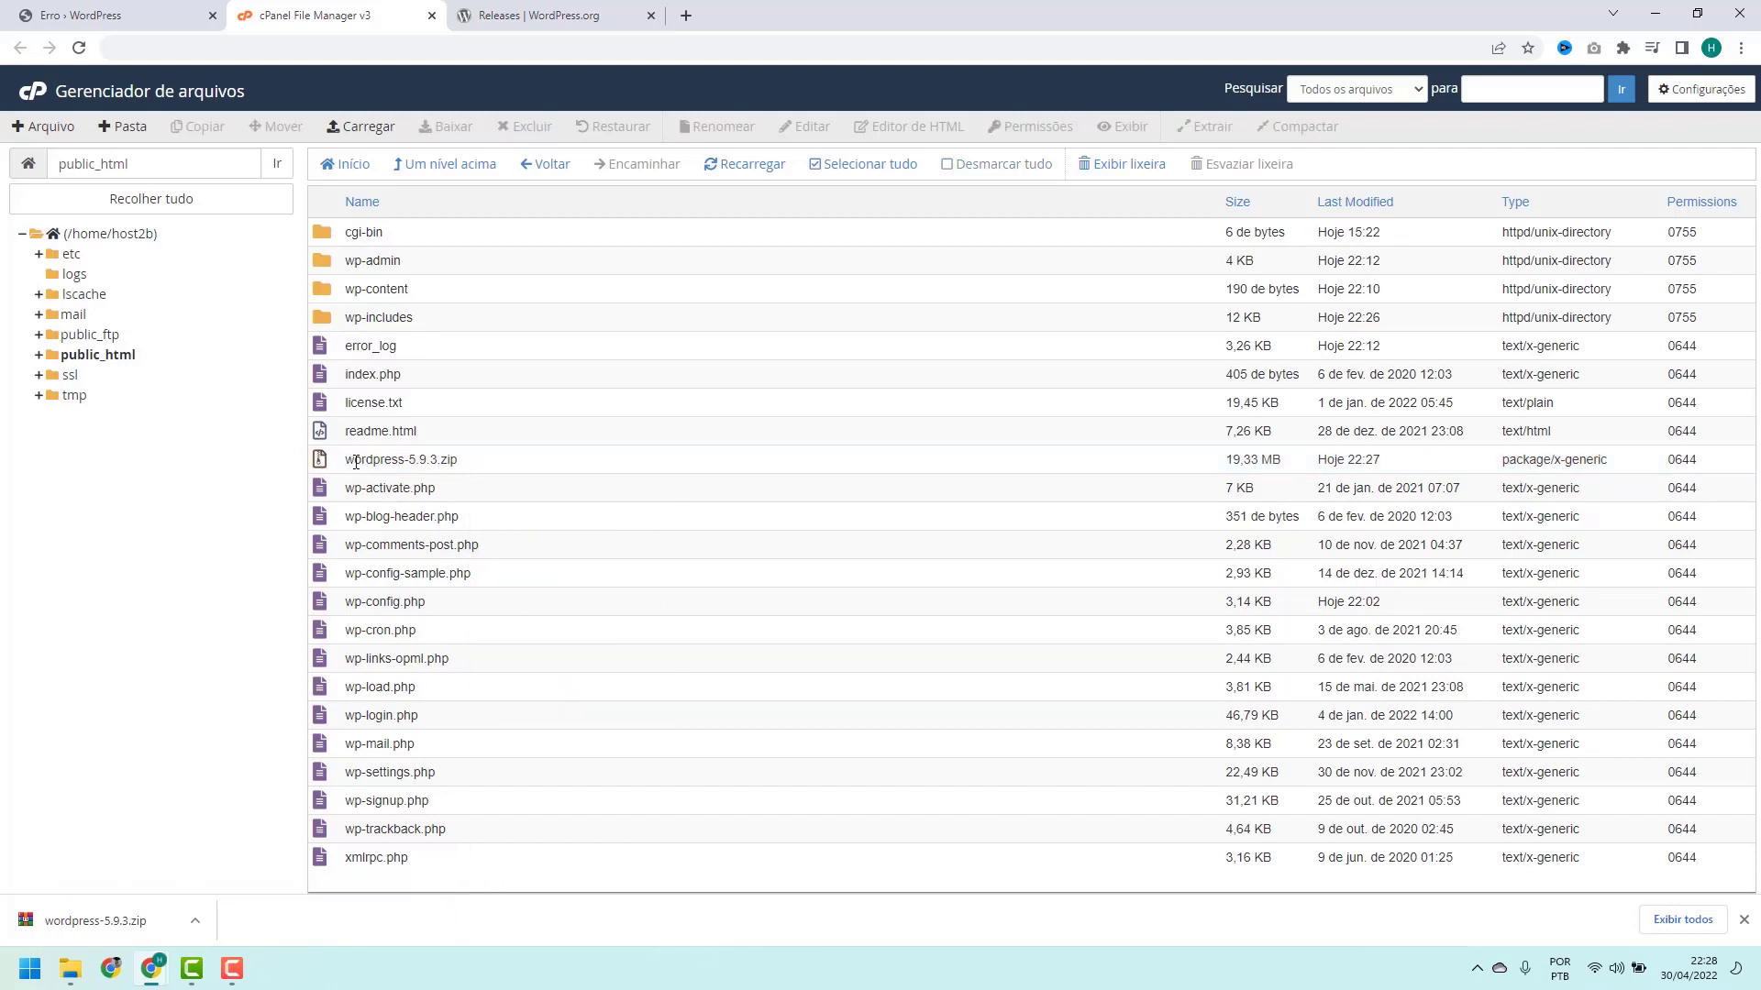
{"action": "left_click", "coordinate": [476, 468]}
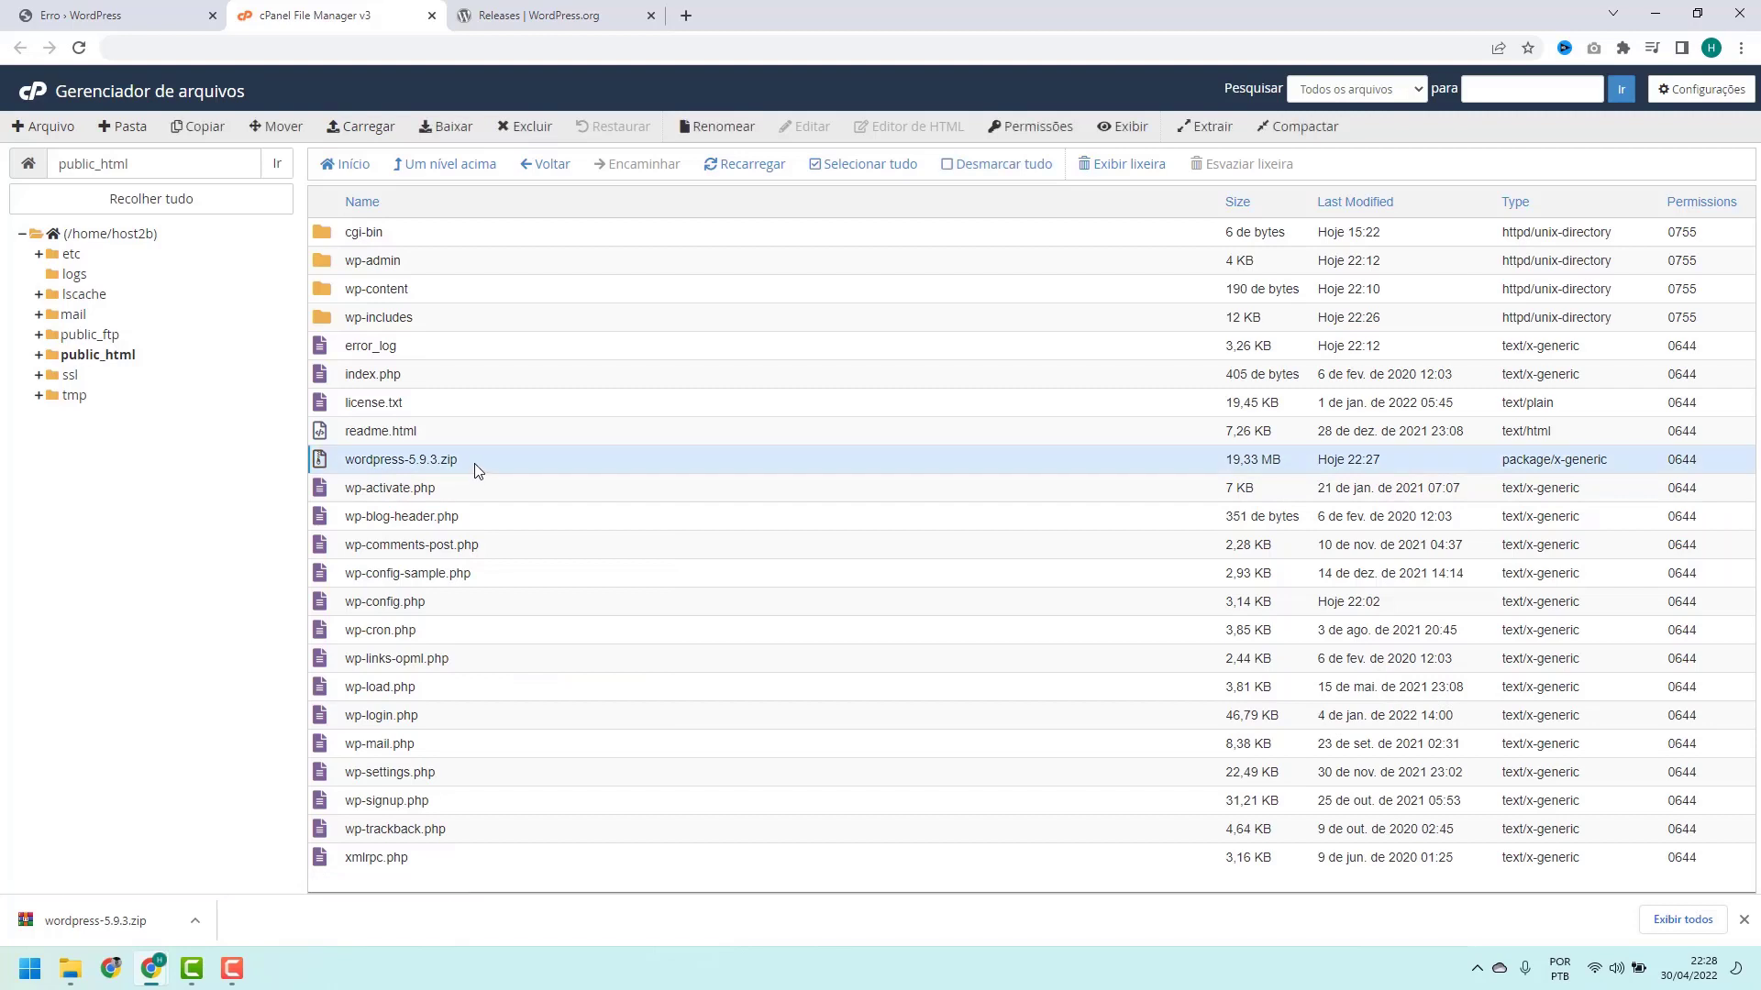
{"action": "right_click", "coordinate": [478, 468]}
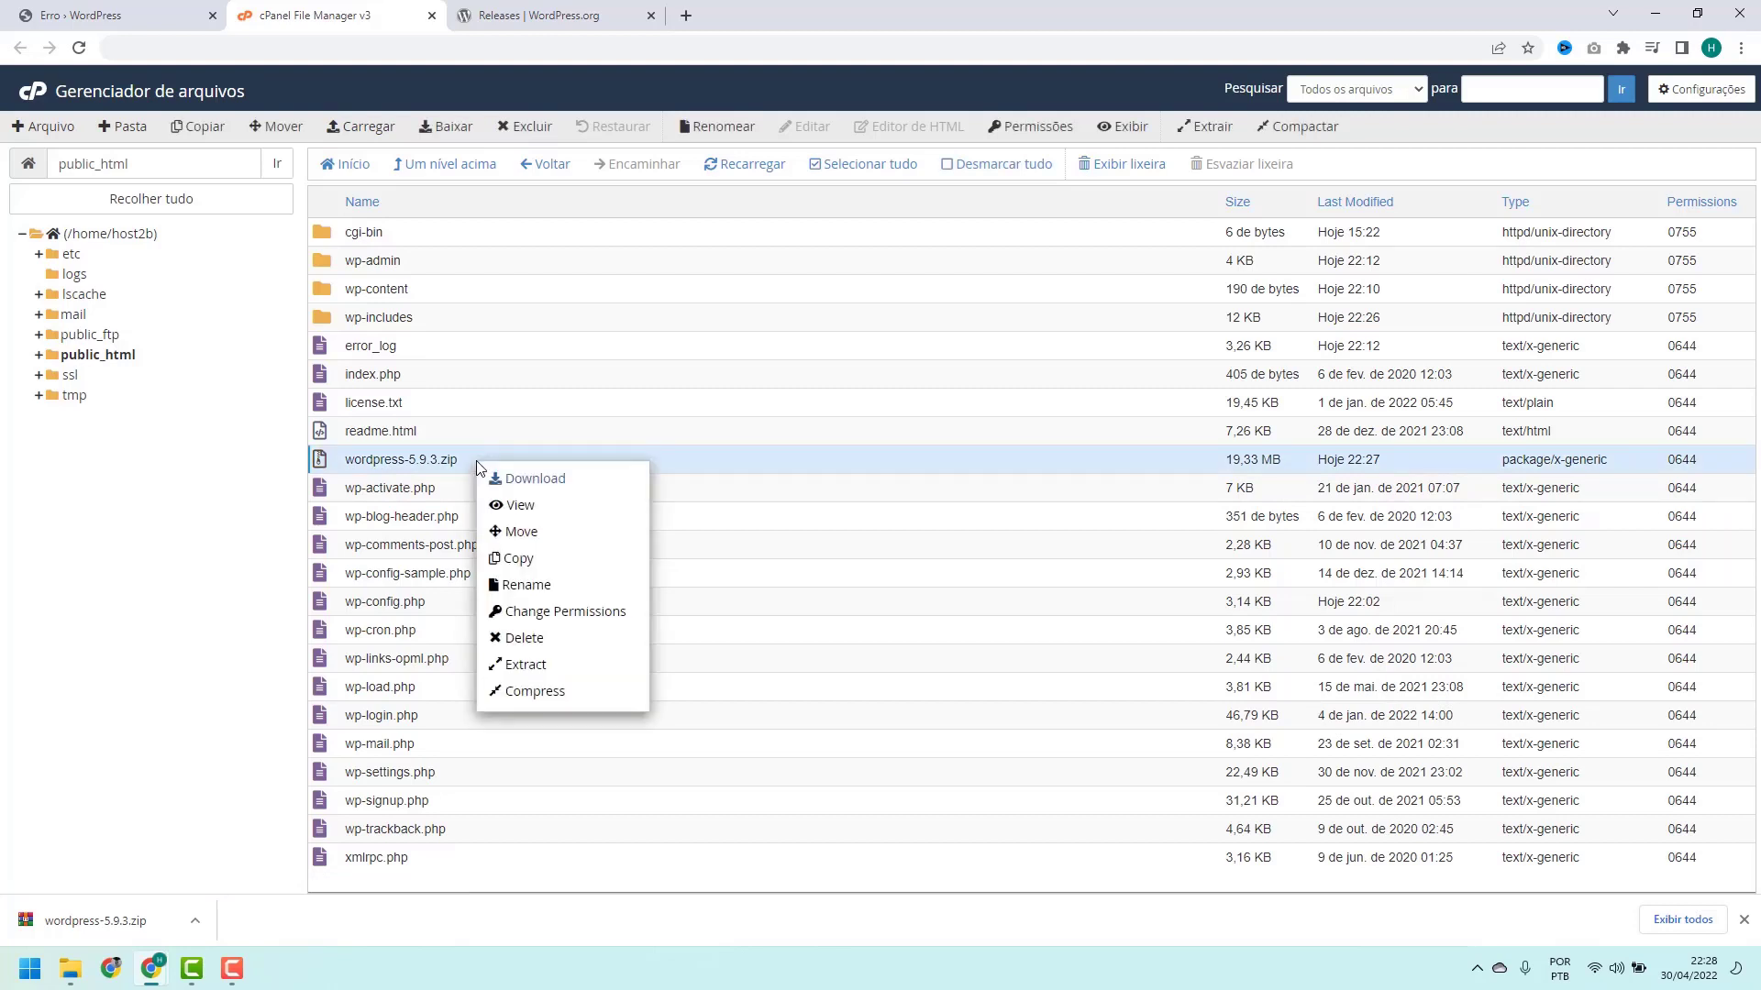
{"action": "left_click", "coordinate": [535, 668]}
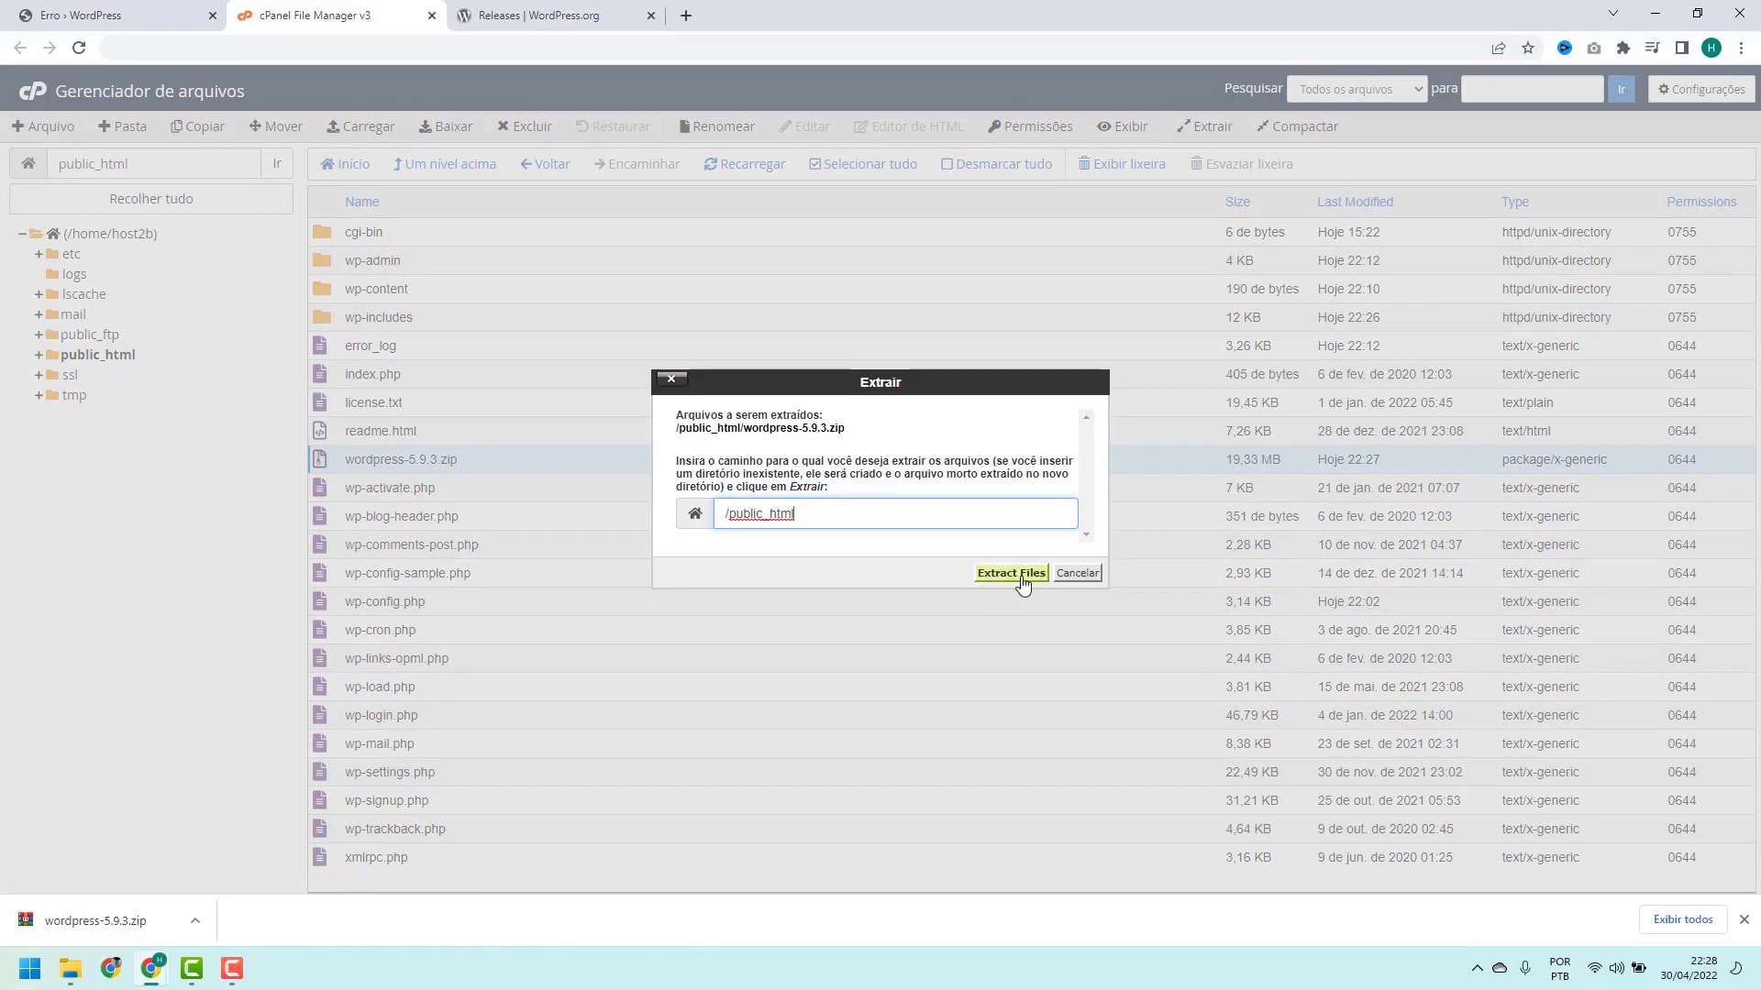
{"action": "left_click", "coordinate": [1012, 575]}
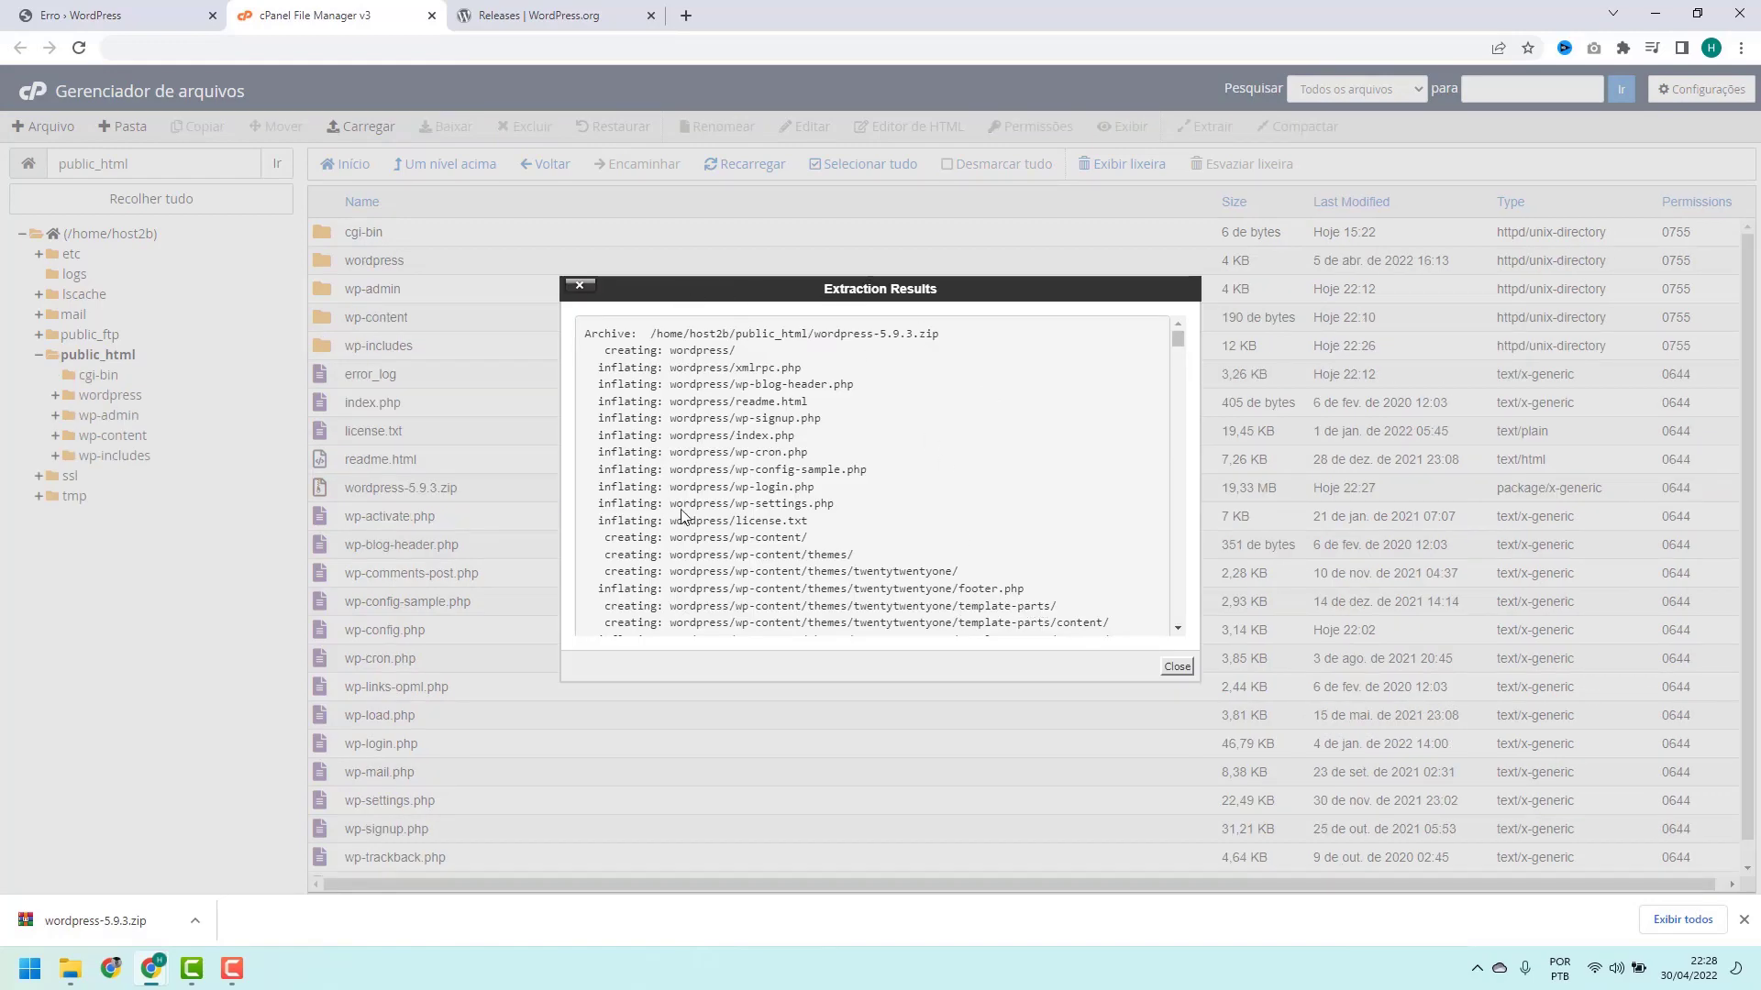
{"action": "scroll", "coordinate": [683, 518], "scroll_direction": "down", "scroll_amount": 5}
{"action": "scroll", "coordinate": [684, 518], "scroll_direction": "up", "scroll_amount": 5}
{"action": "scroll", "coordinate": [683, 518], "scroll_direction": "up", "scroll_amount": 1}
{"action": "left_click", "coordinate": [1175, 672]}
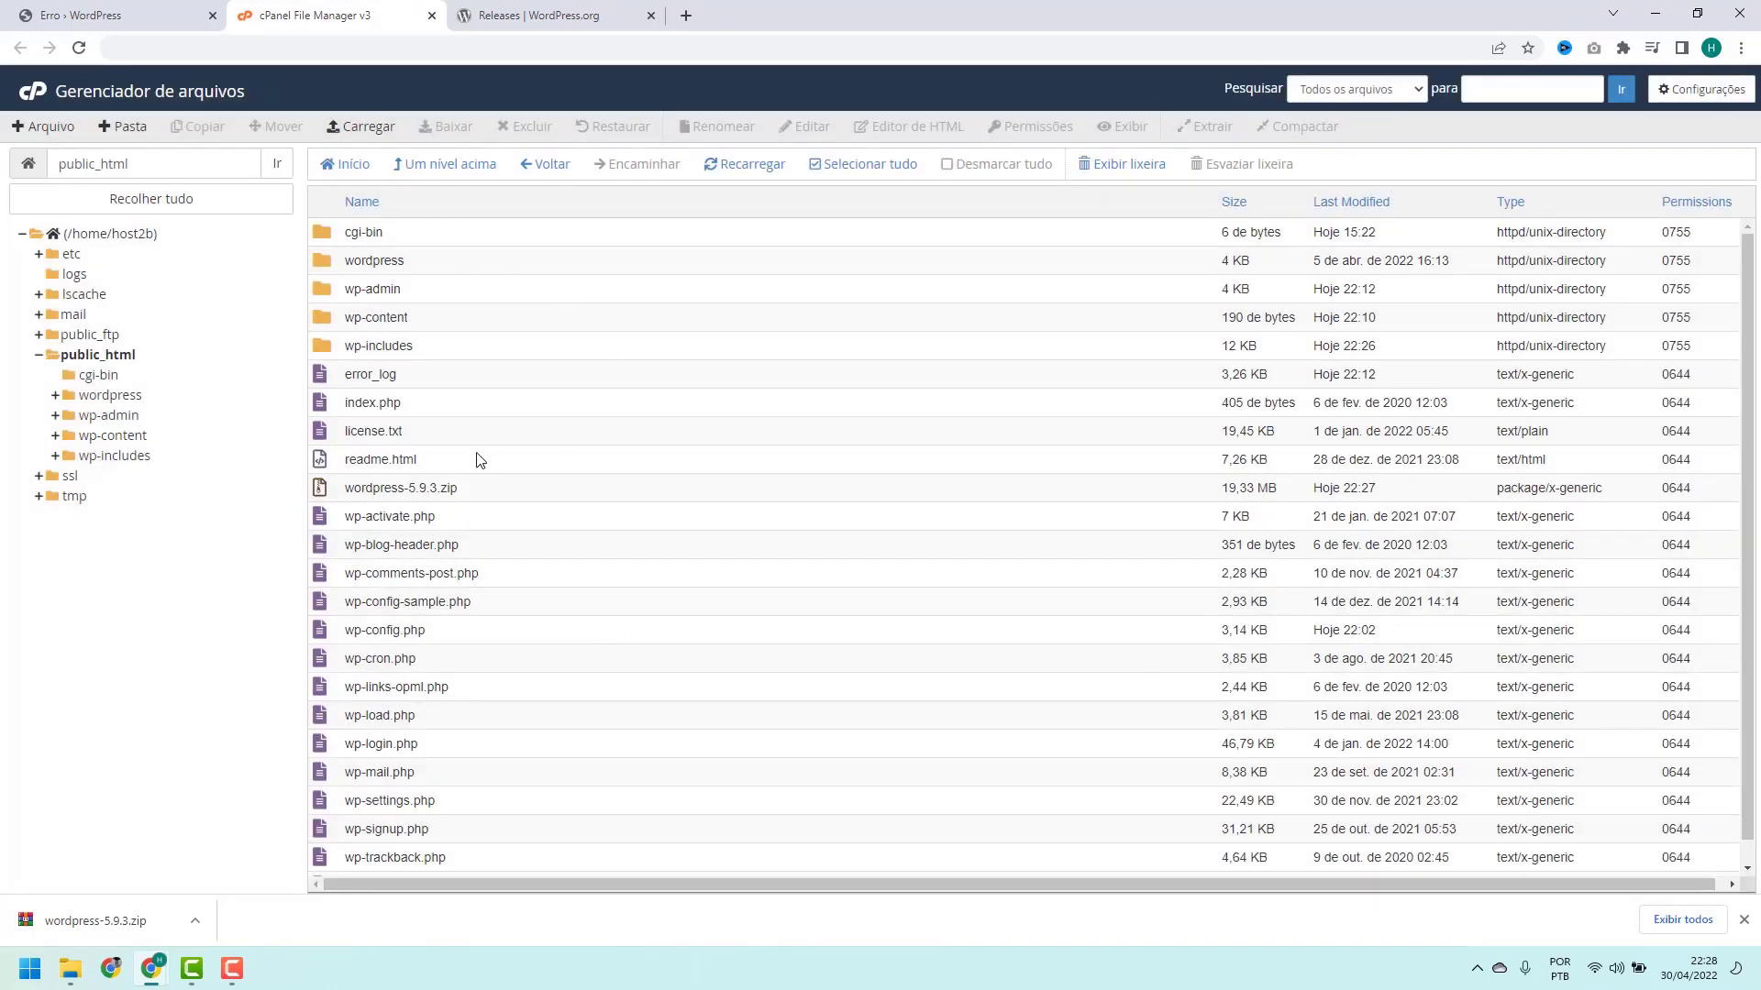
Examine the contents of the extracted wordpress folder and compare them with the existing files in public_html.
{"action": "double_click", "coordinate": [433, 265]}
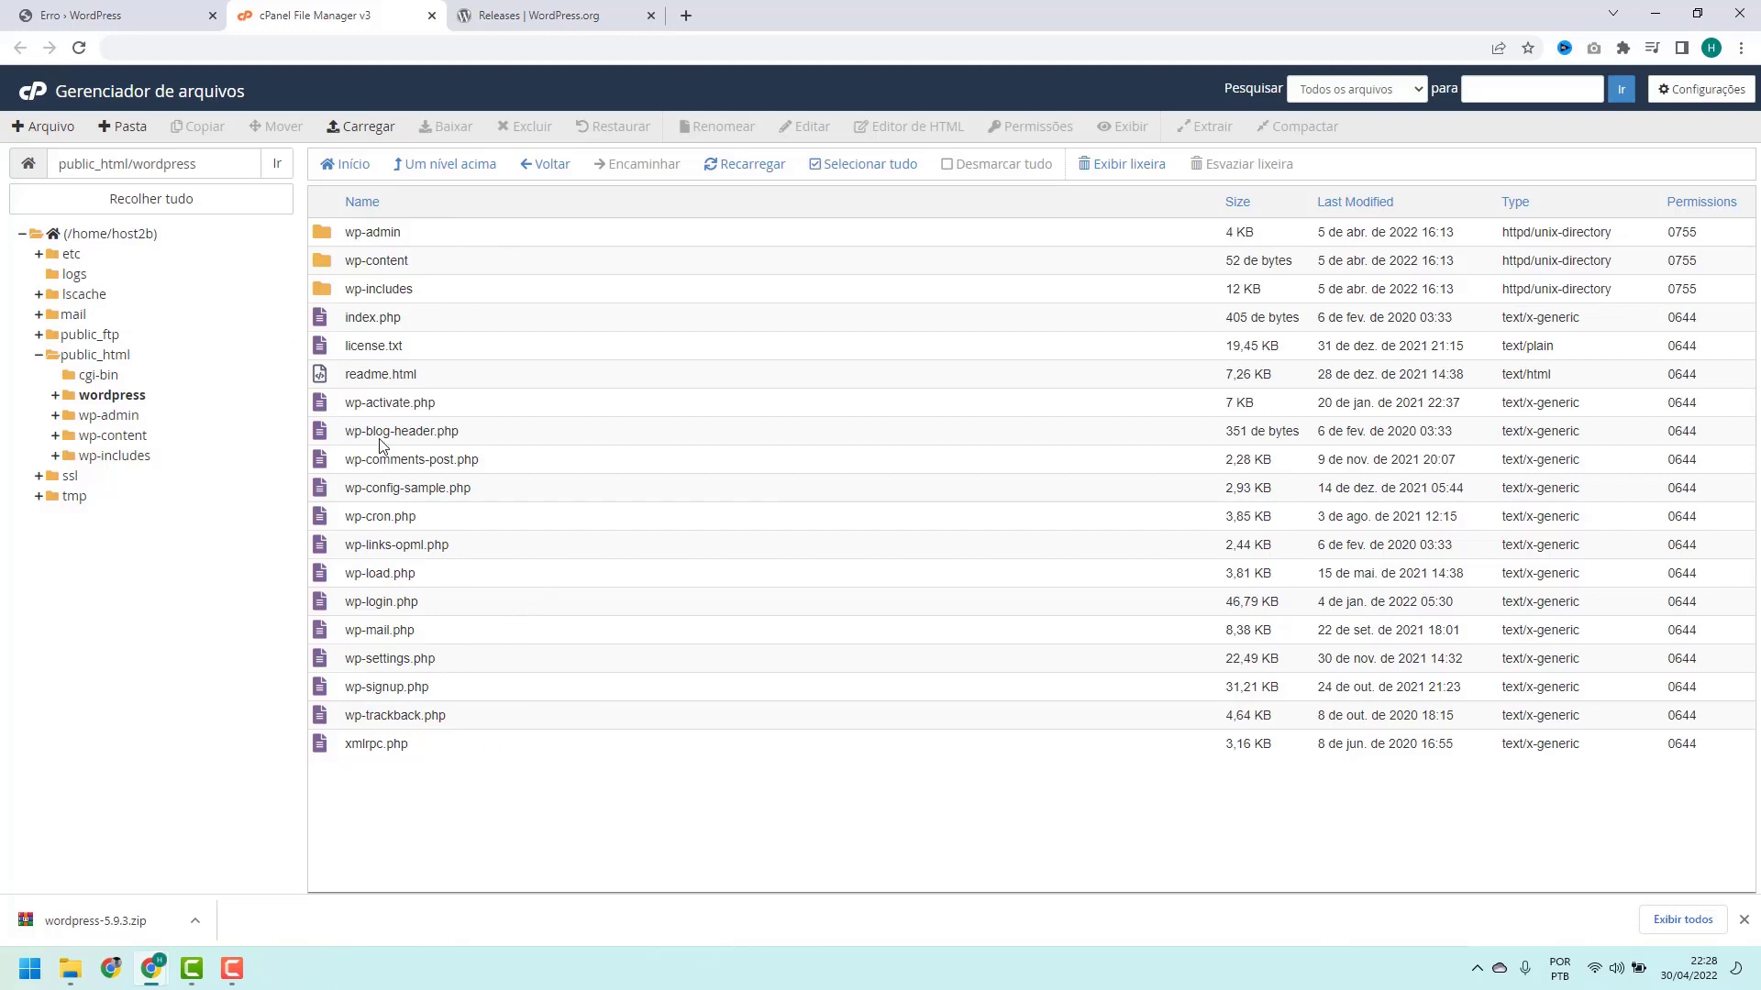
{"action": "left_click", "coordinate": [429, 165]}
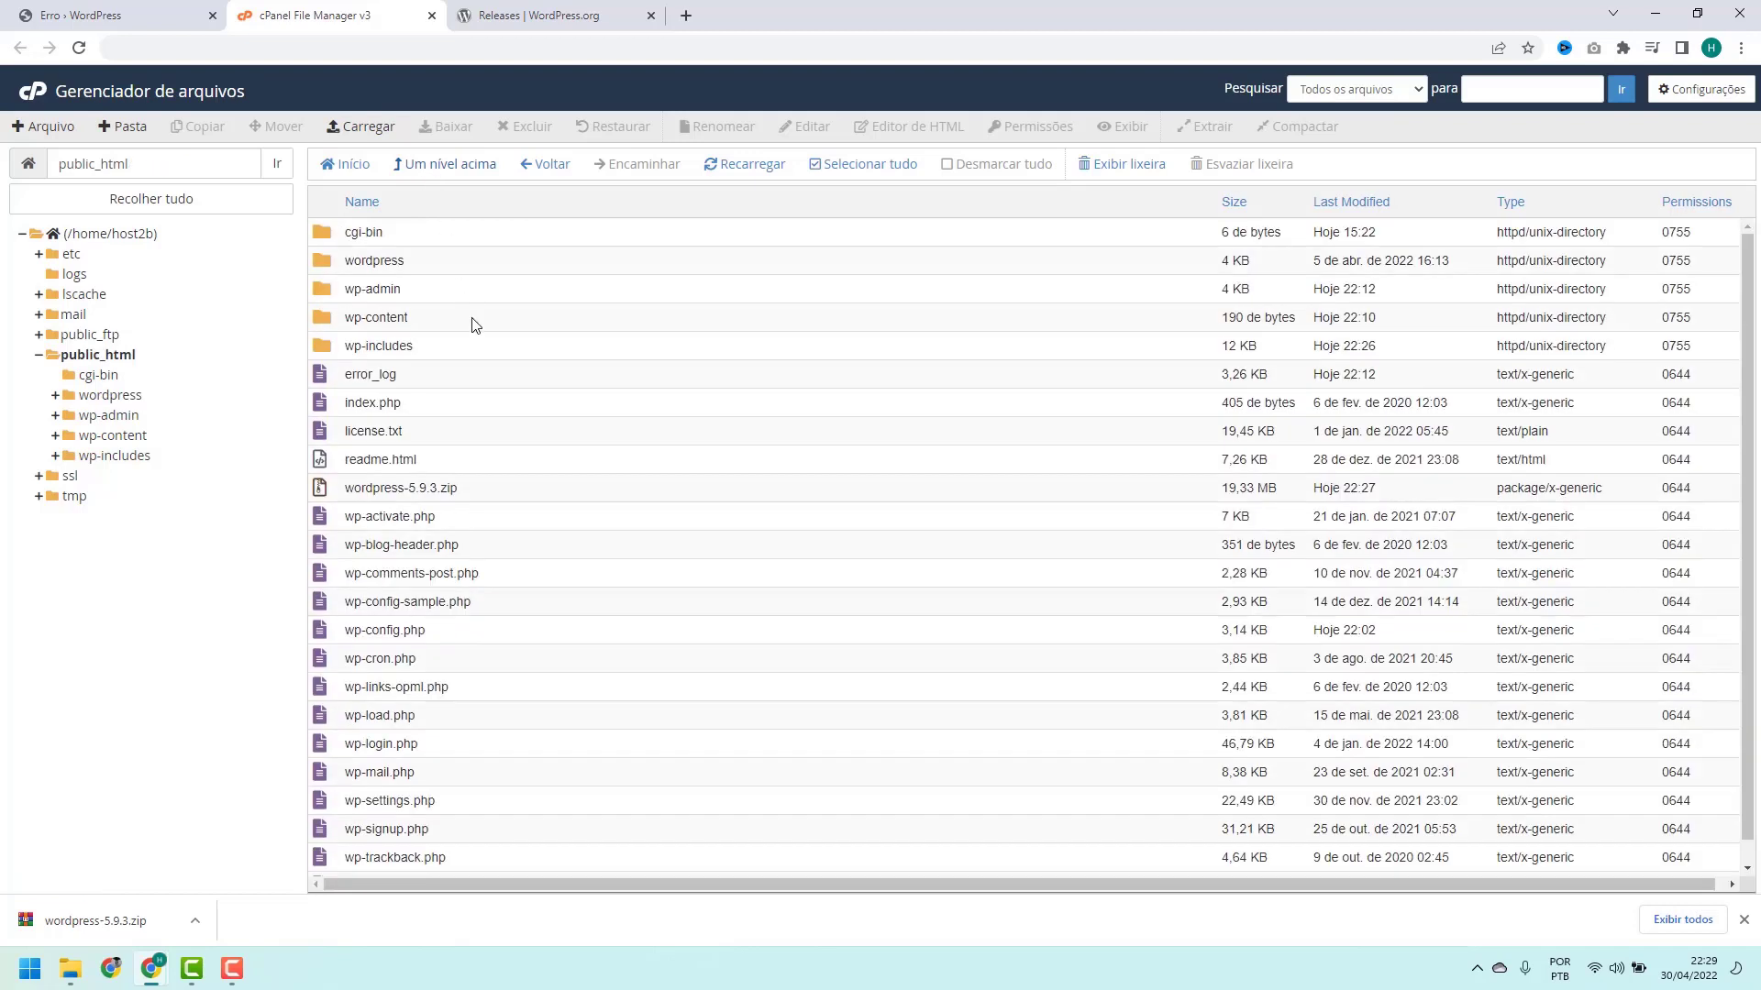
{"action": "scroll", "coordinate": [413, 312], "scroll_direction": "down", "scroll_amount": 1}
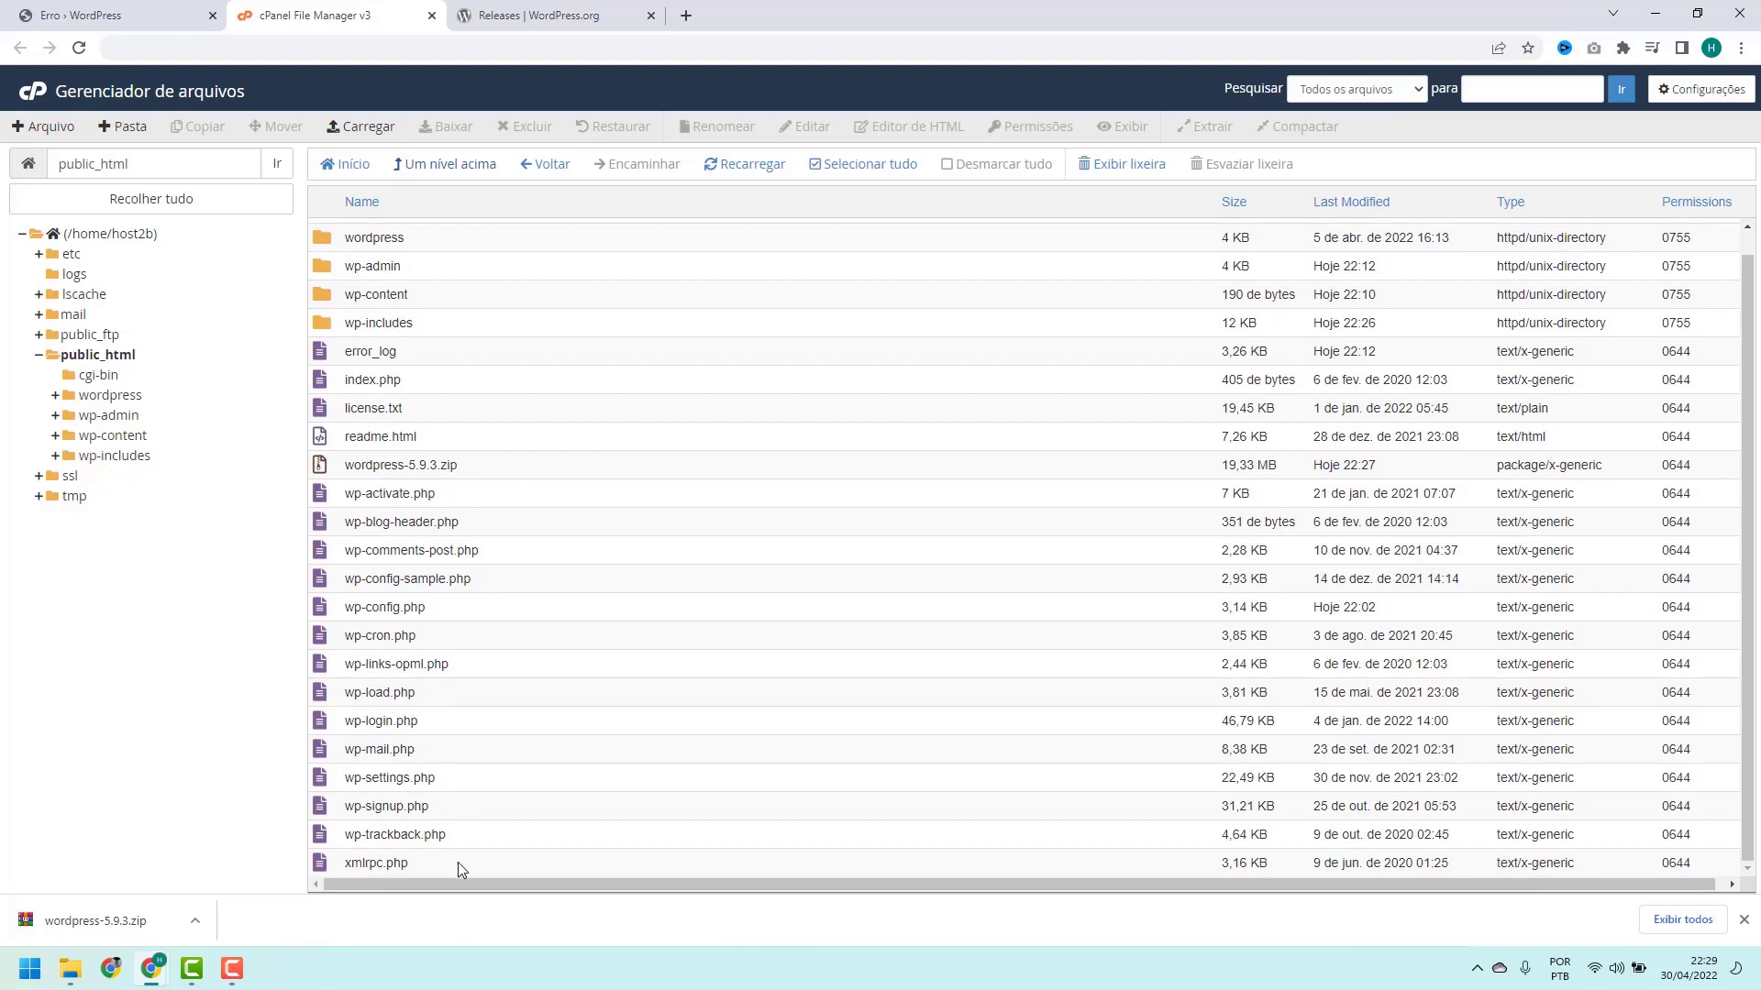
{"action": "scroll", "coordinate": [454, 767], "scroll_direction": "up", "scroll_amount": 1}
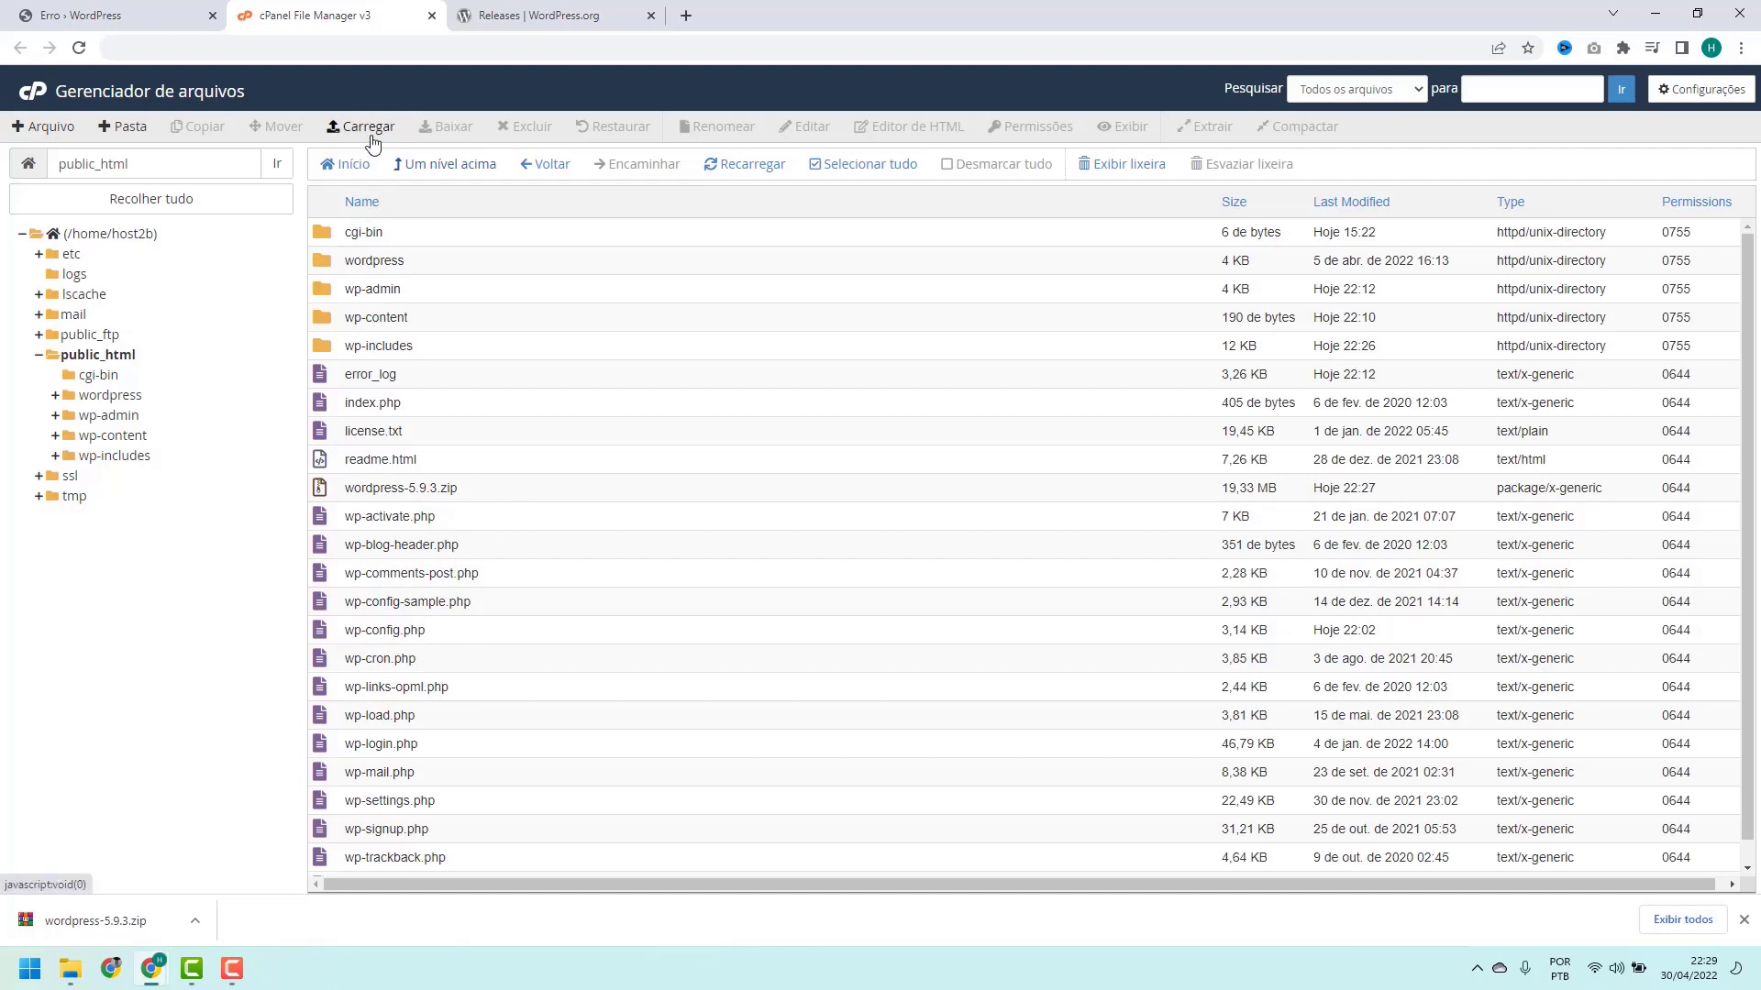
Create a new folder named backup in /public_html.
{"action": "left_click", "coordinate": [125, 129]}
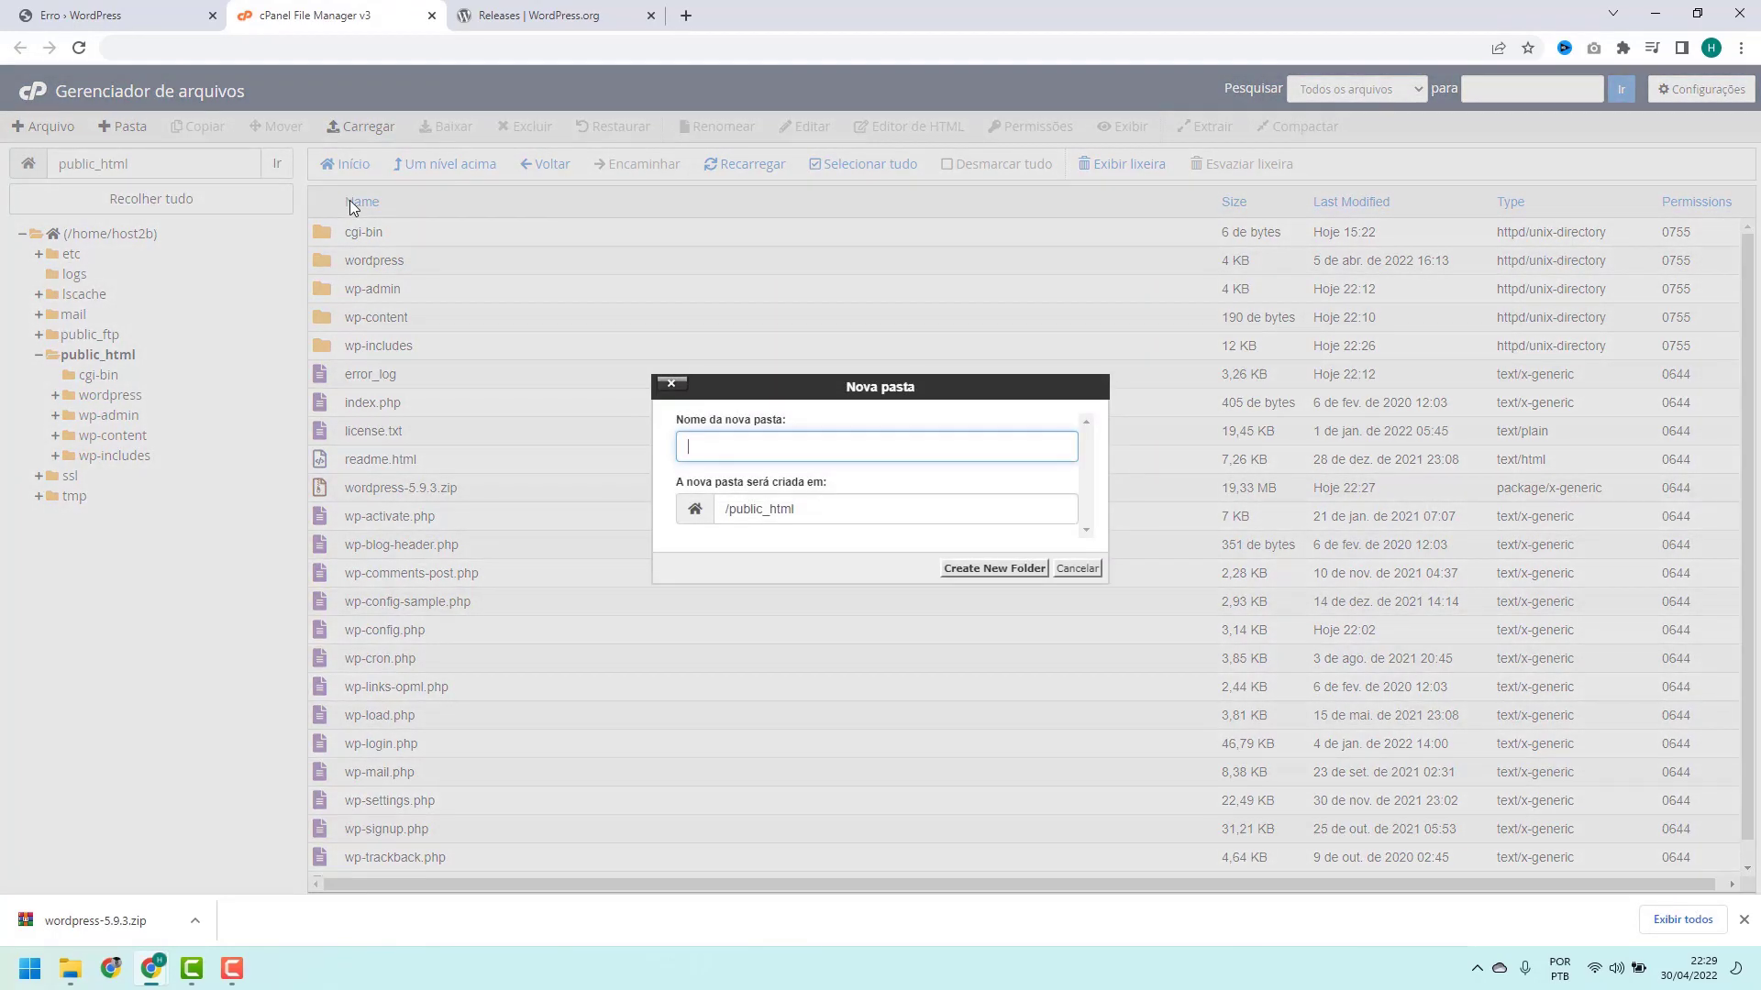
{"action": "type", "text": "backup"}
{"action": "left_click", "coordinate": [994, 568]}
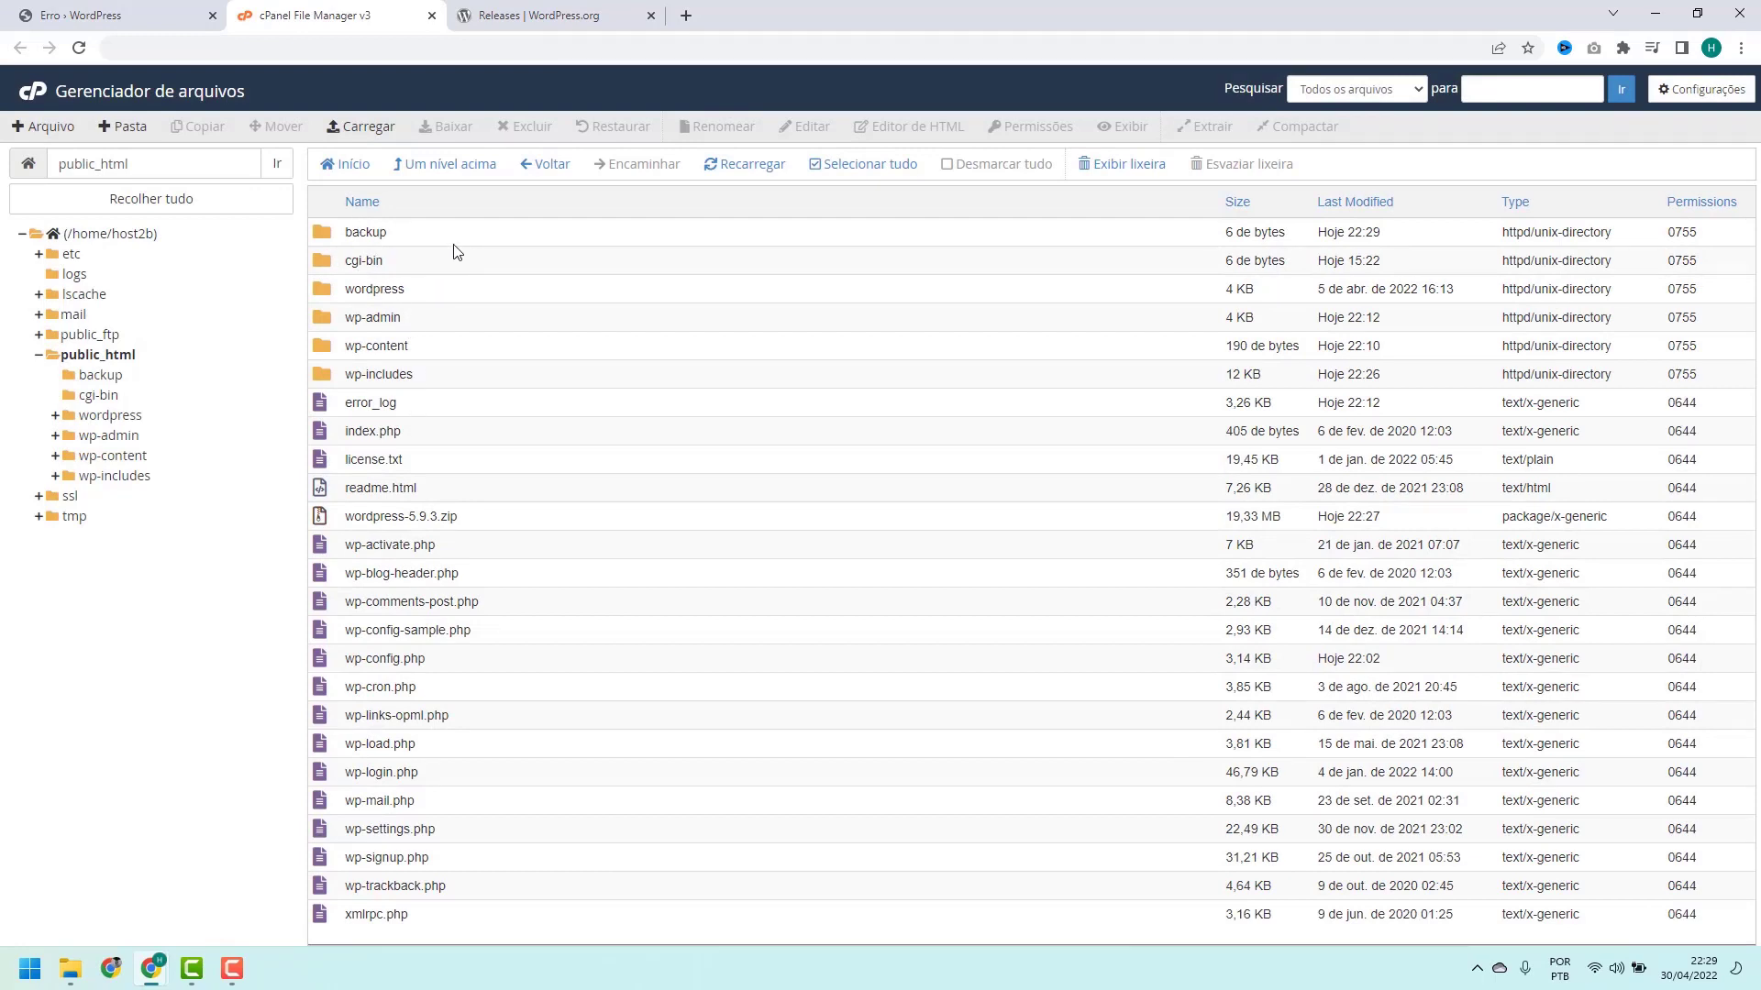
Move the items from wp-admin through xmlrpc.php, except wp-content and wp-config.php, to /public_html/backup.
{"action": "left_click", "coordinate": [458, 327]}
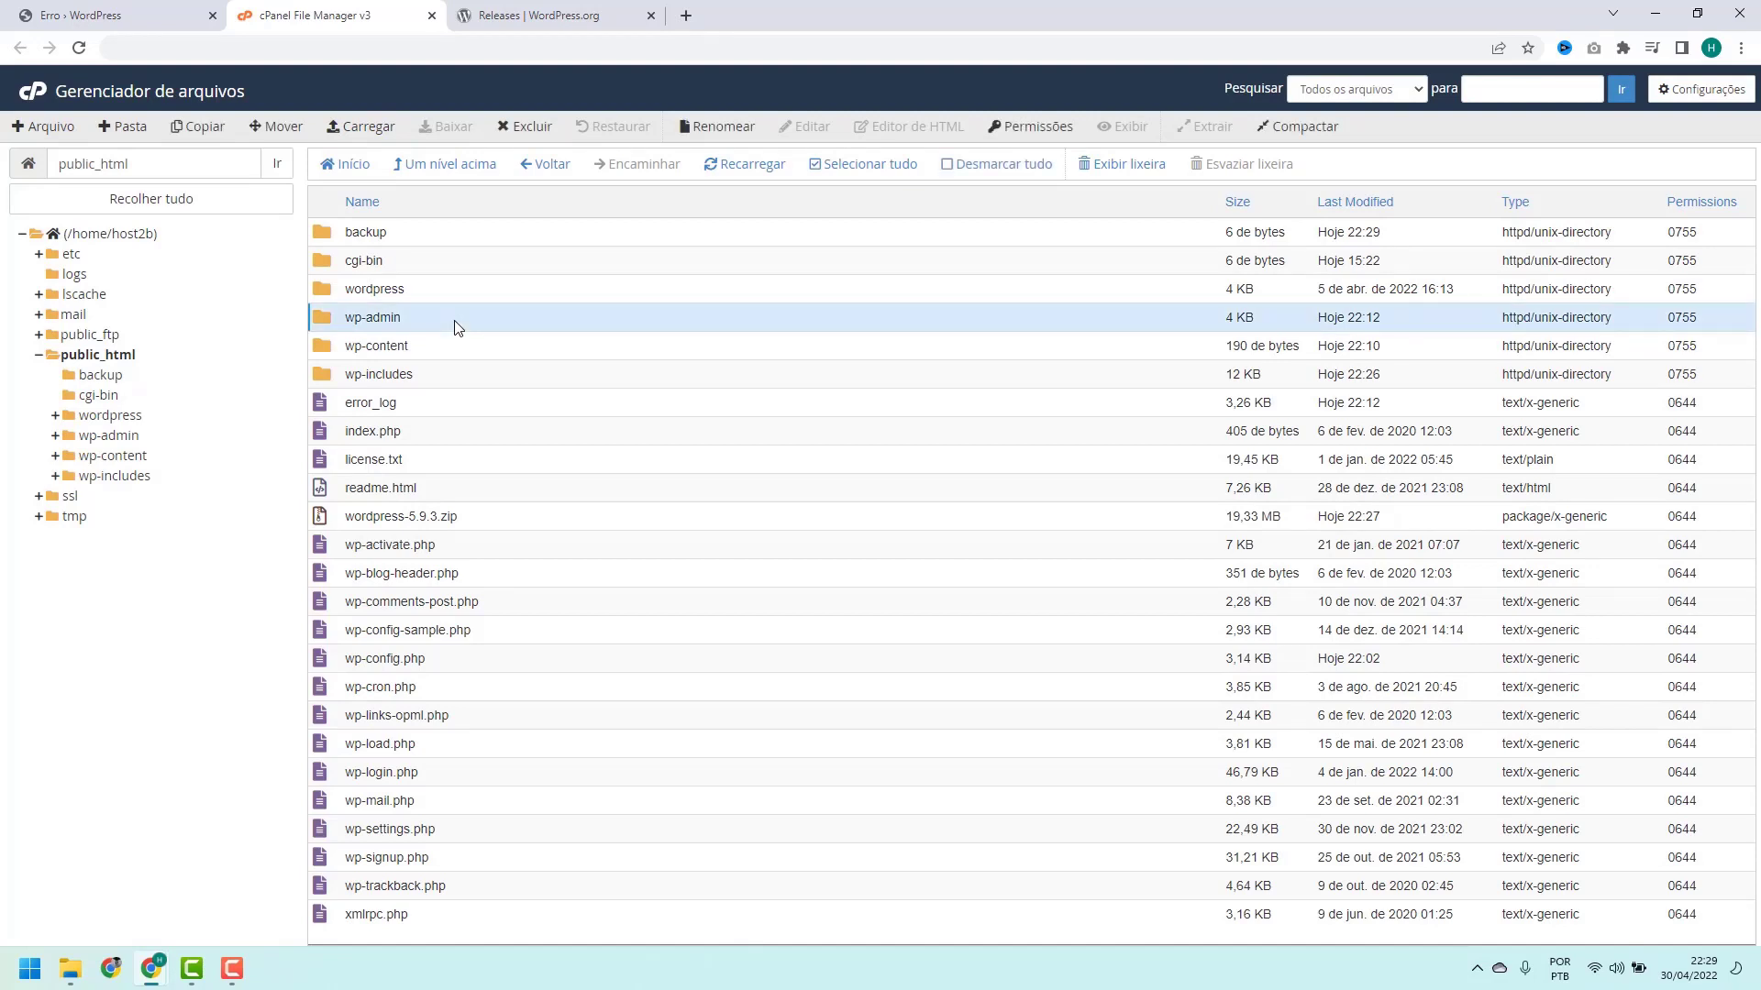
{"action": "left_click", "coordinate": [458, 332]}
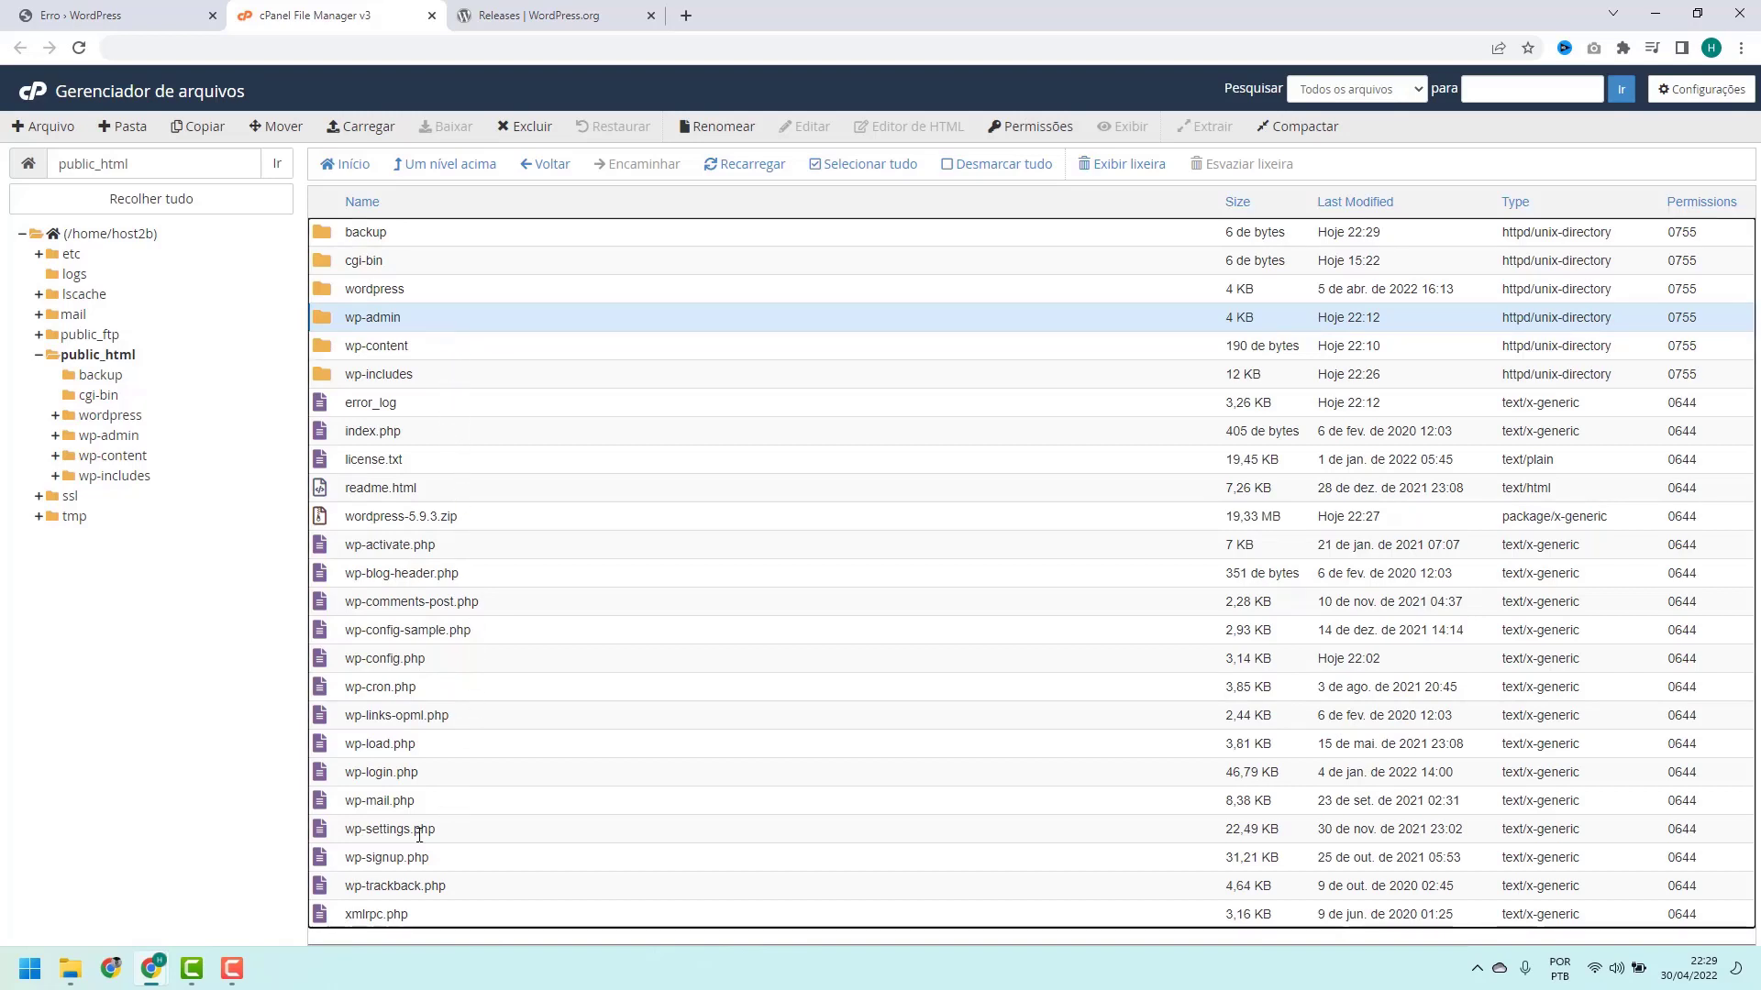
{"action": "left_click", "coordinate": [420, 920], "text": "shift"}
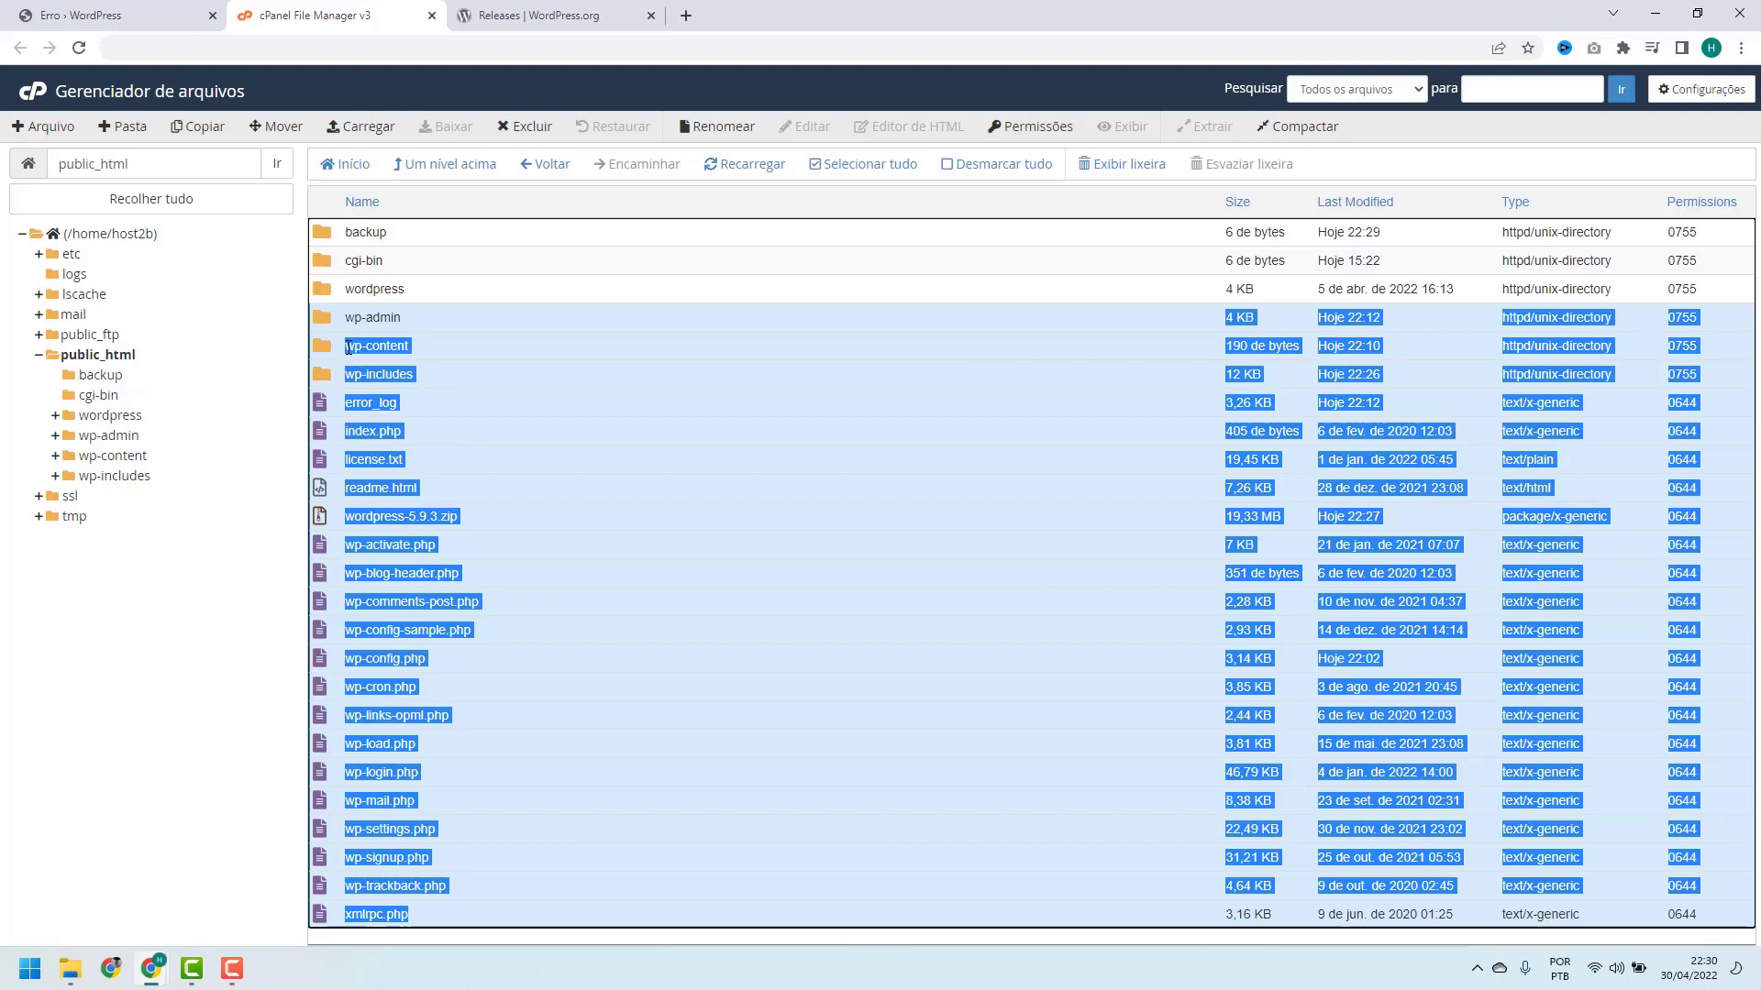
{"action": "left_click", "coordinate": [425, 349], "text": "ctrl"}
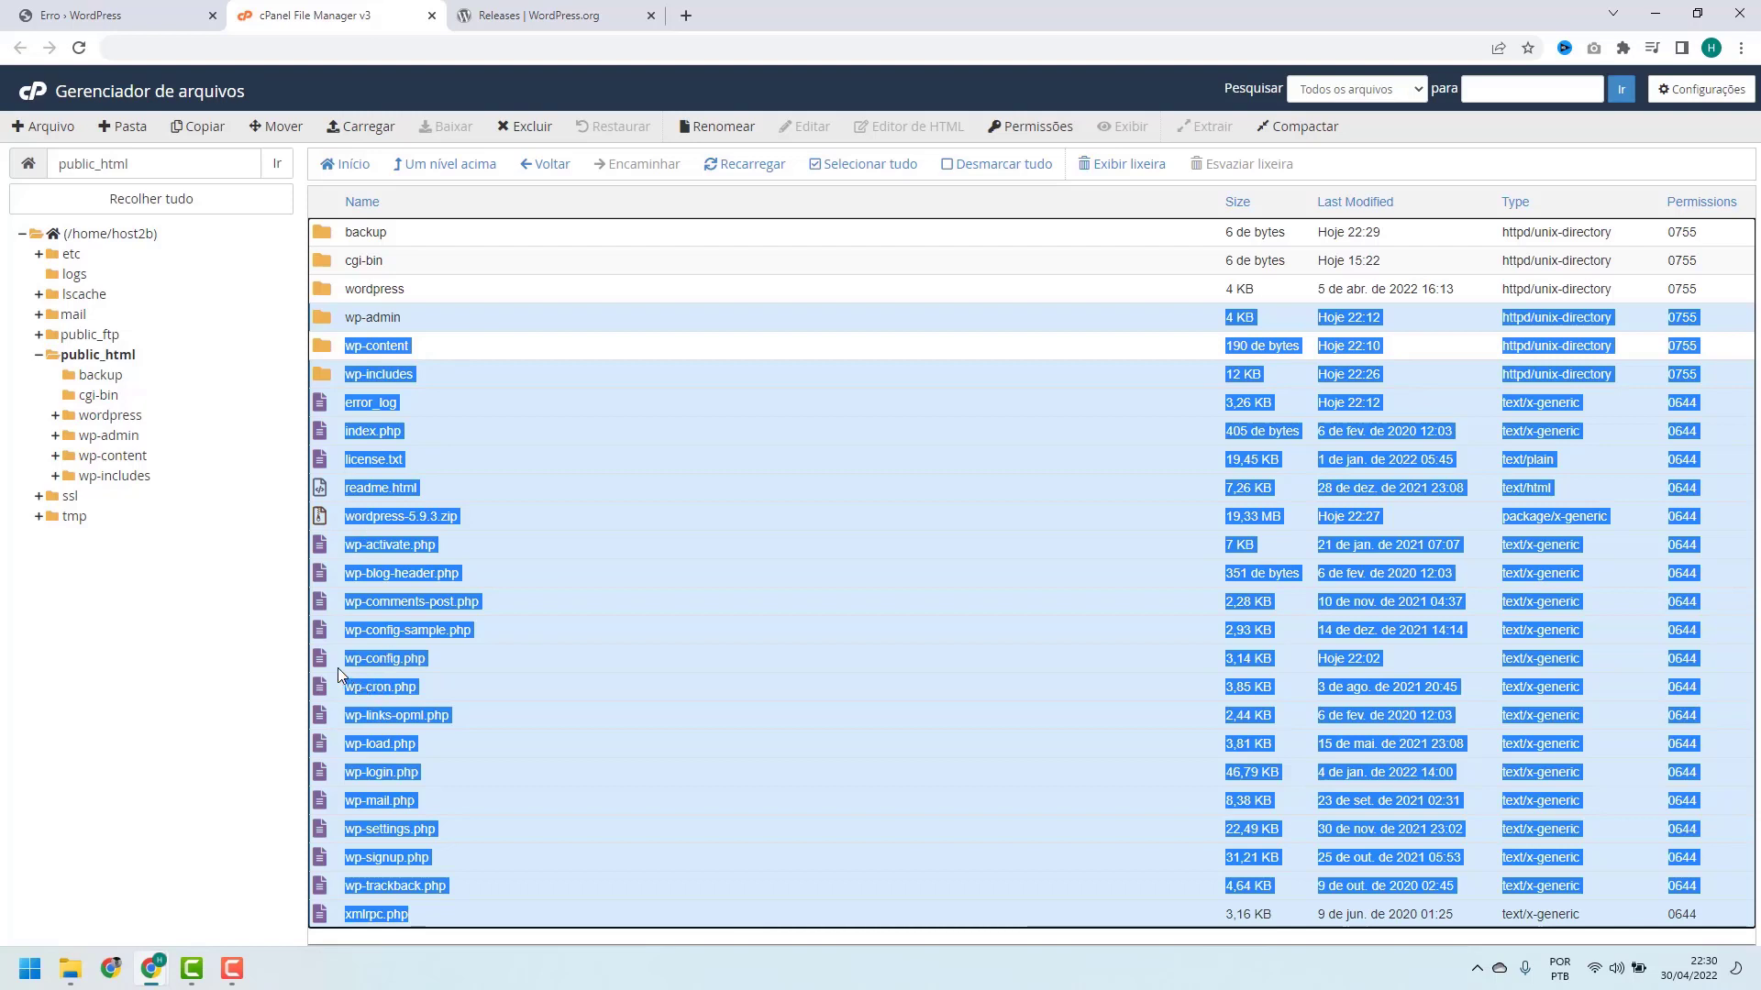
{"action": "left_click", "coordinate": [456, 659], "text": "ctrl"}
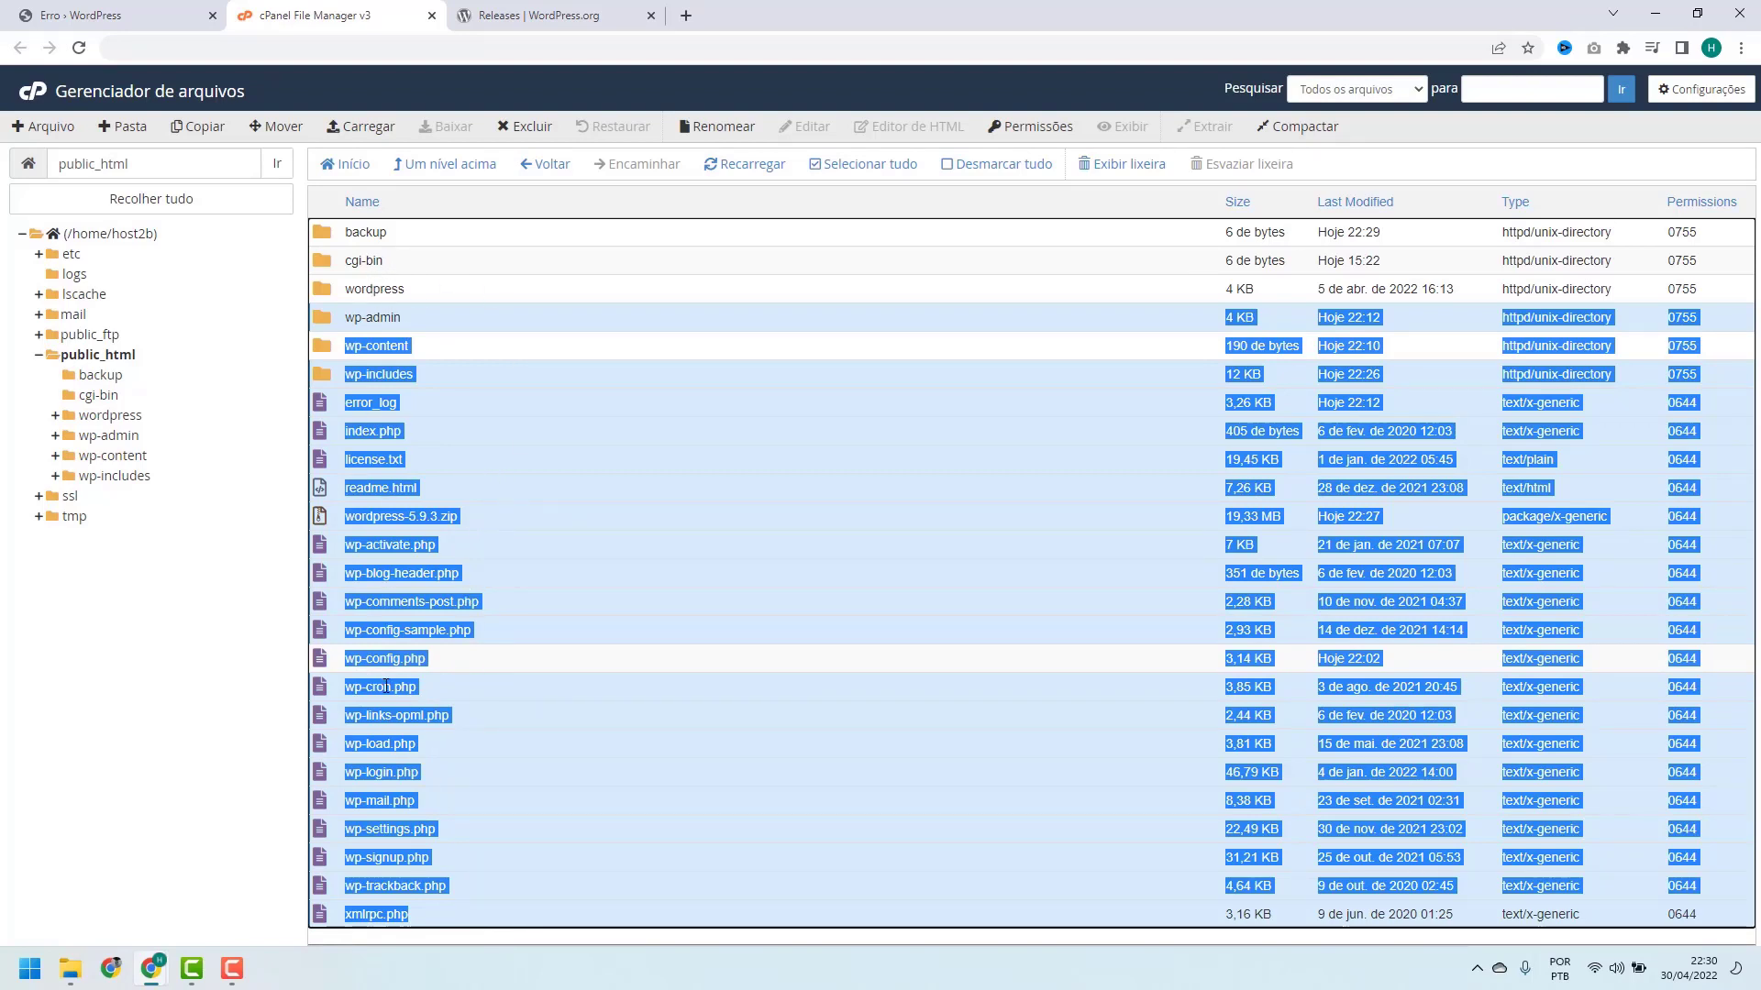
{"action": "left_click", "coordinate": [274, 134]}
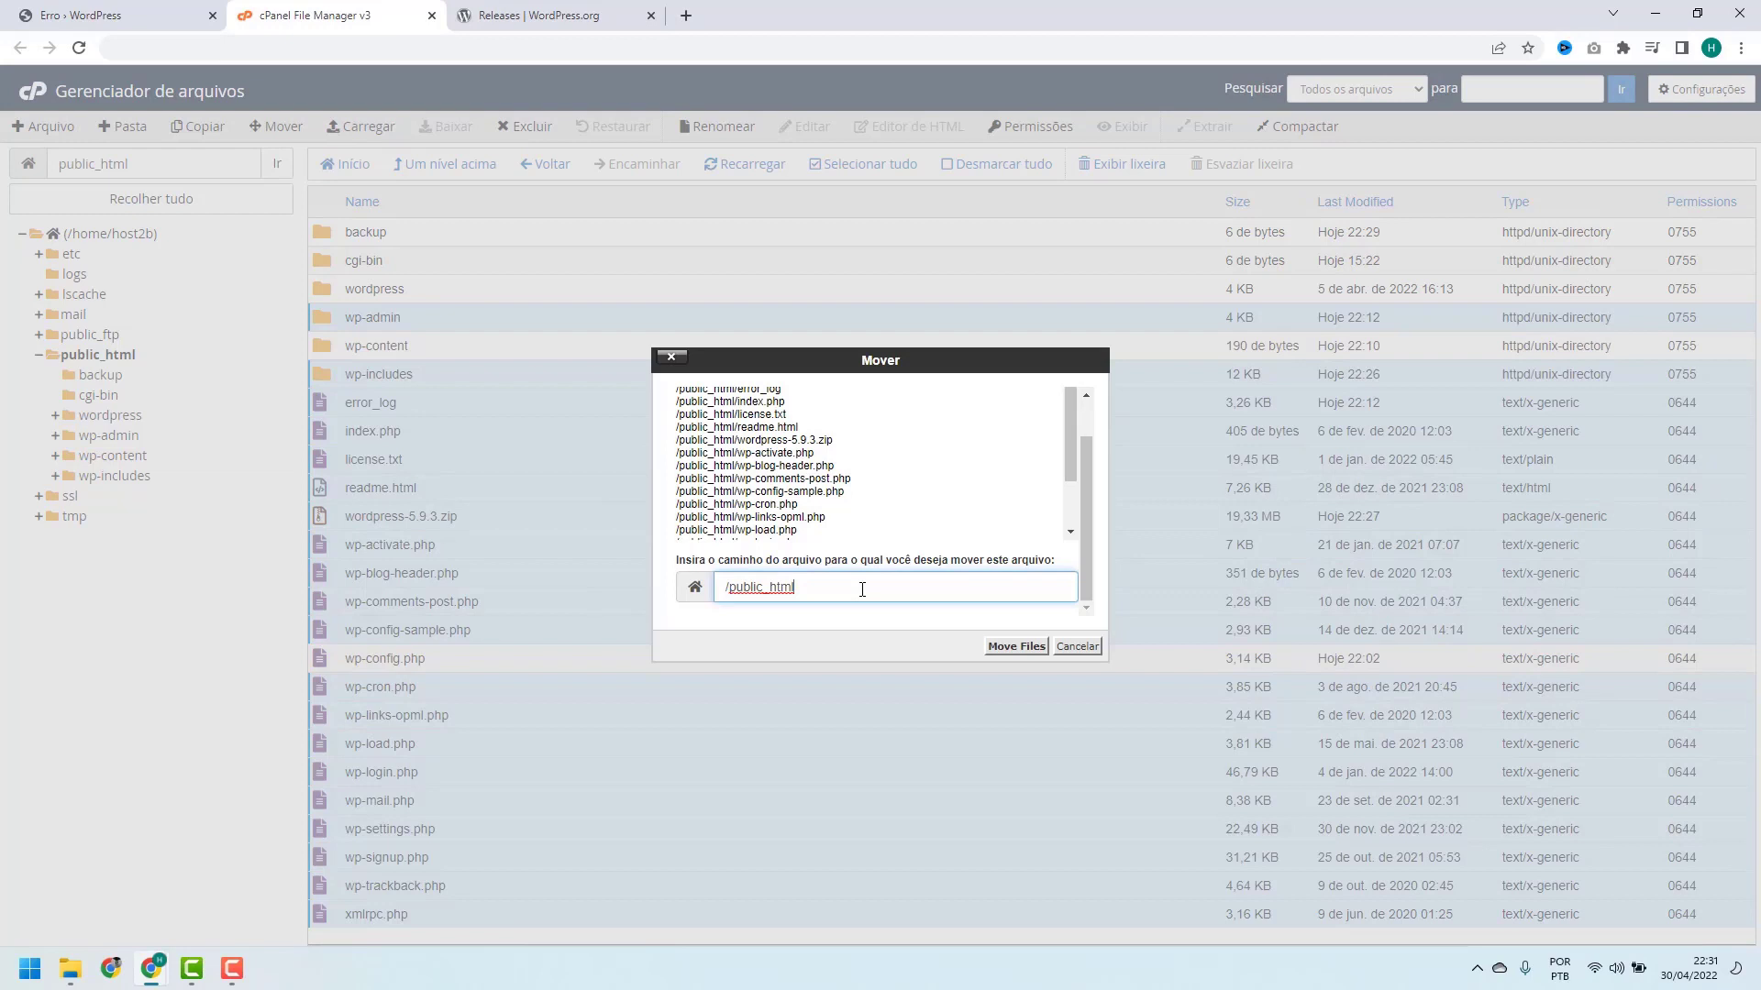
{"action": "type", "text": "/b"}
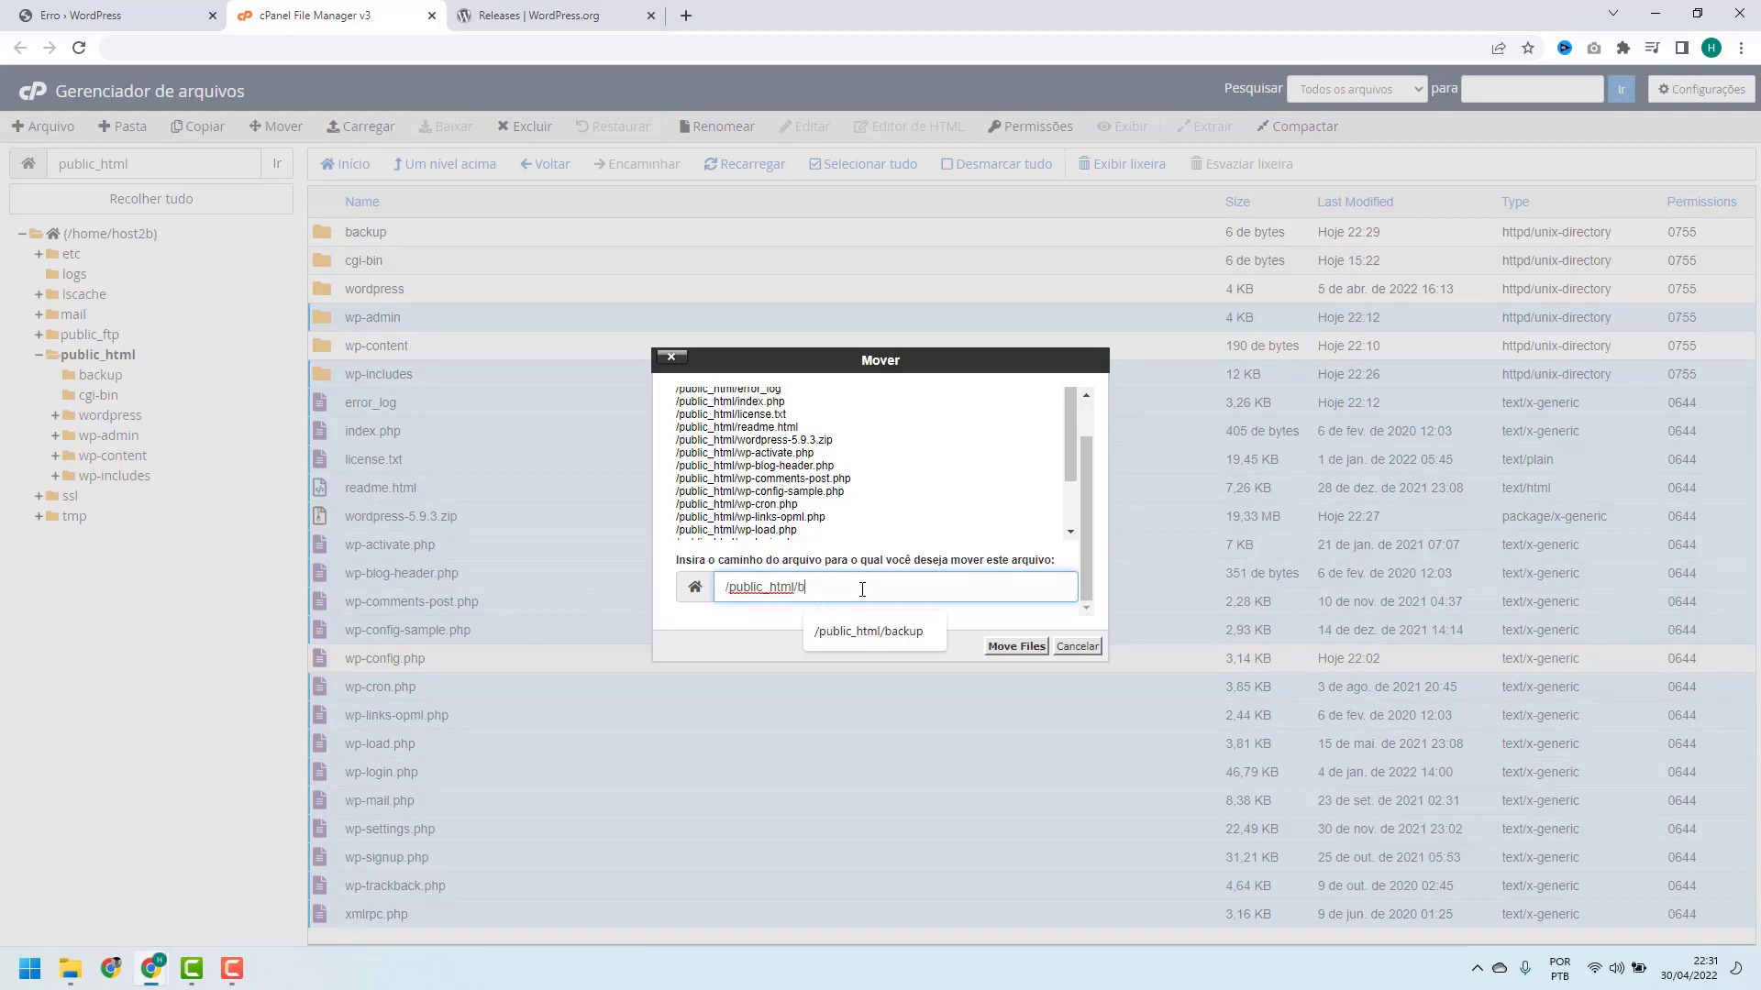
{"action": "type", "text": "ackup"}
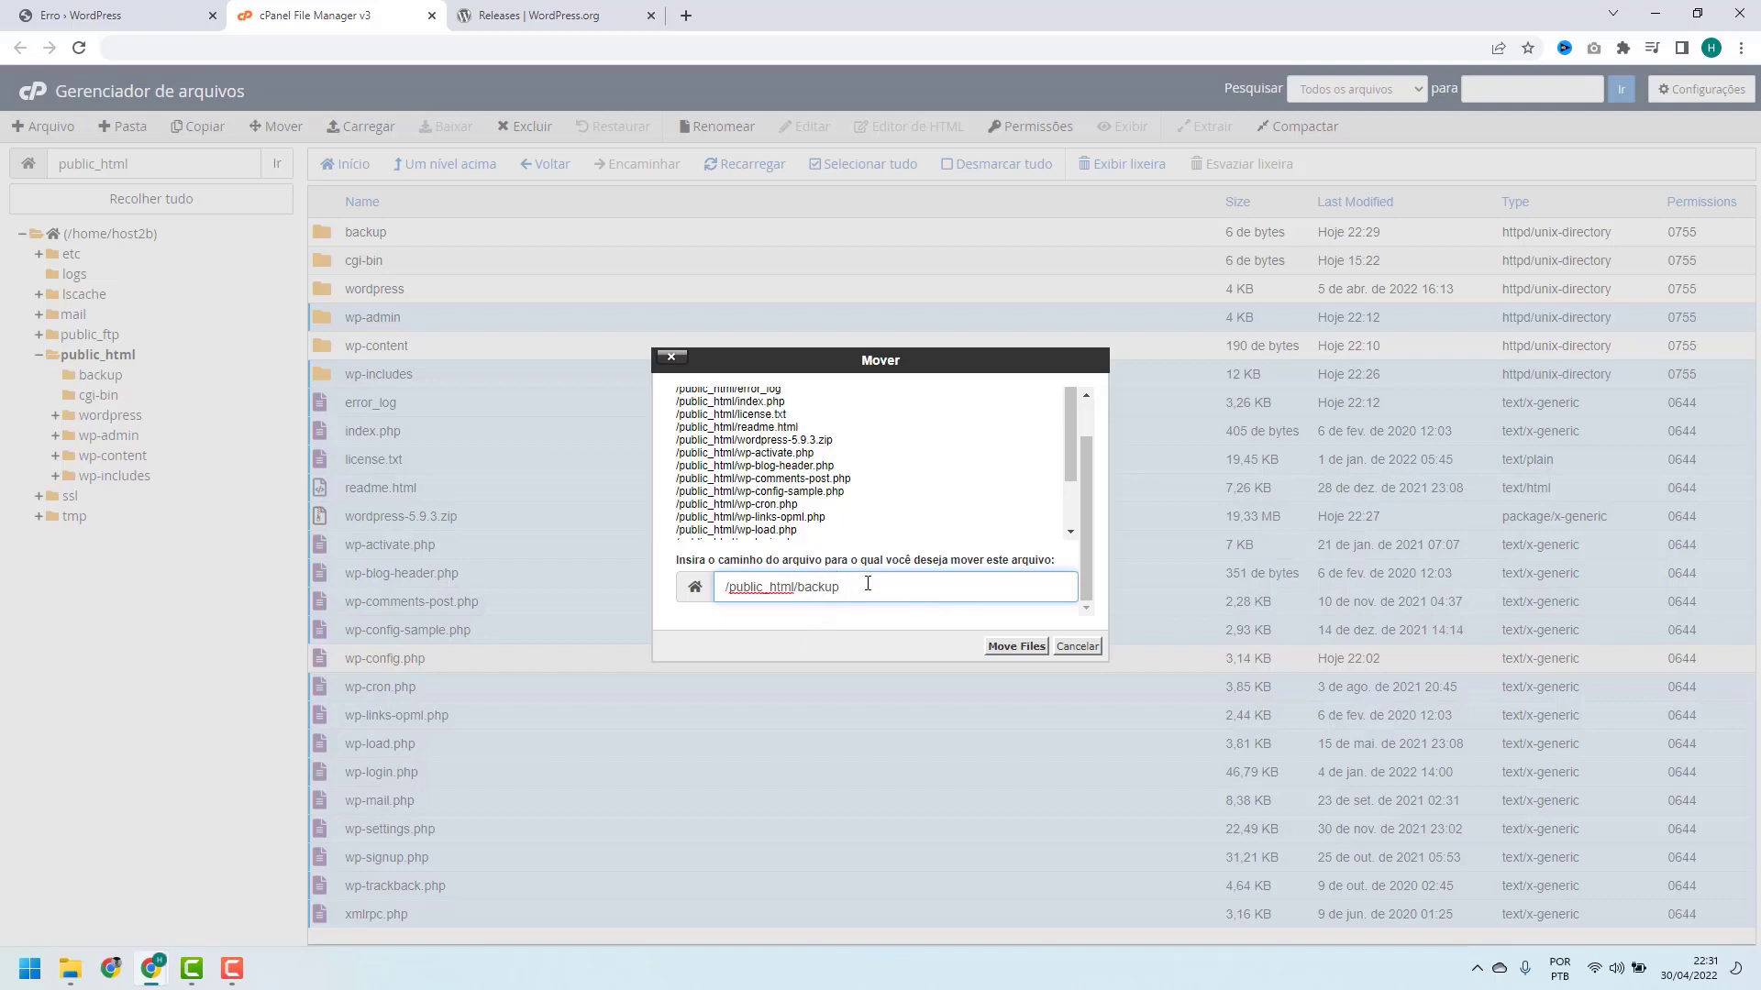
{"action": "left_click", "coordinate": [1007, 648]}
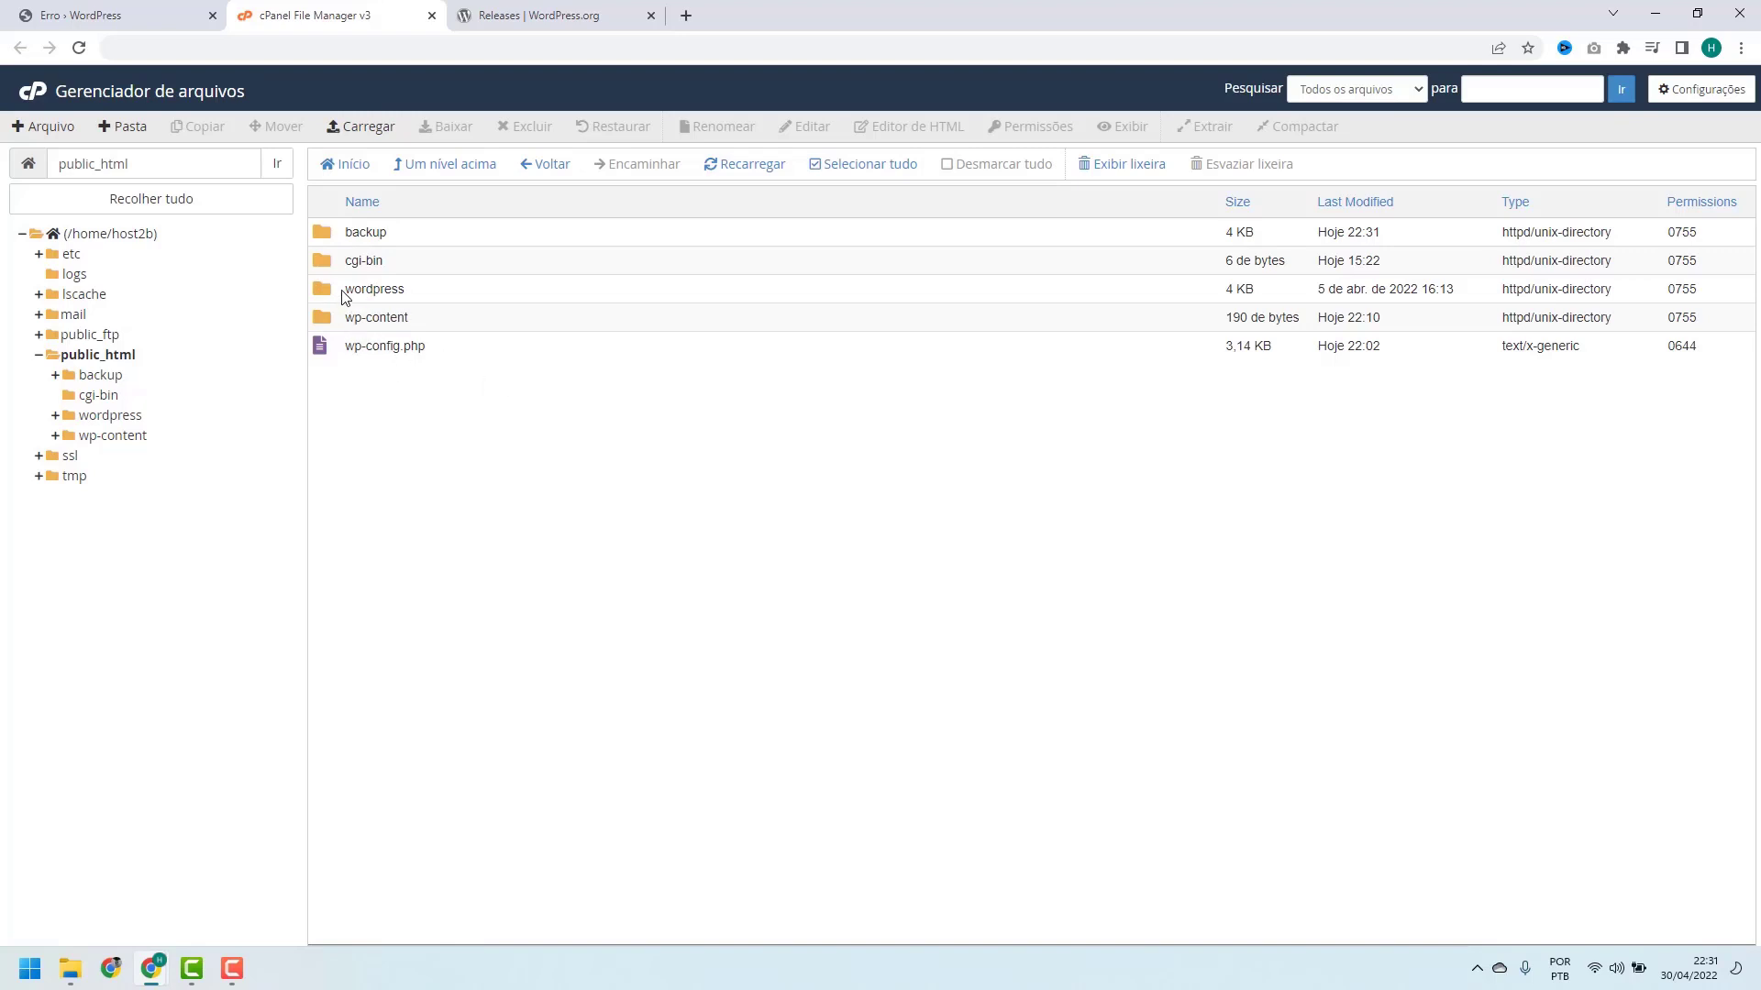
Move everything in the extracted wordpress folder except wp-content to /public_html, and return to the public_html listing.
{"action": "double_click", "coordinate": [411, 289]}
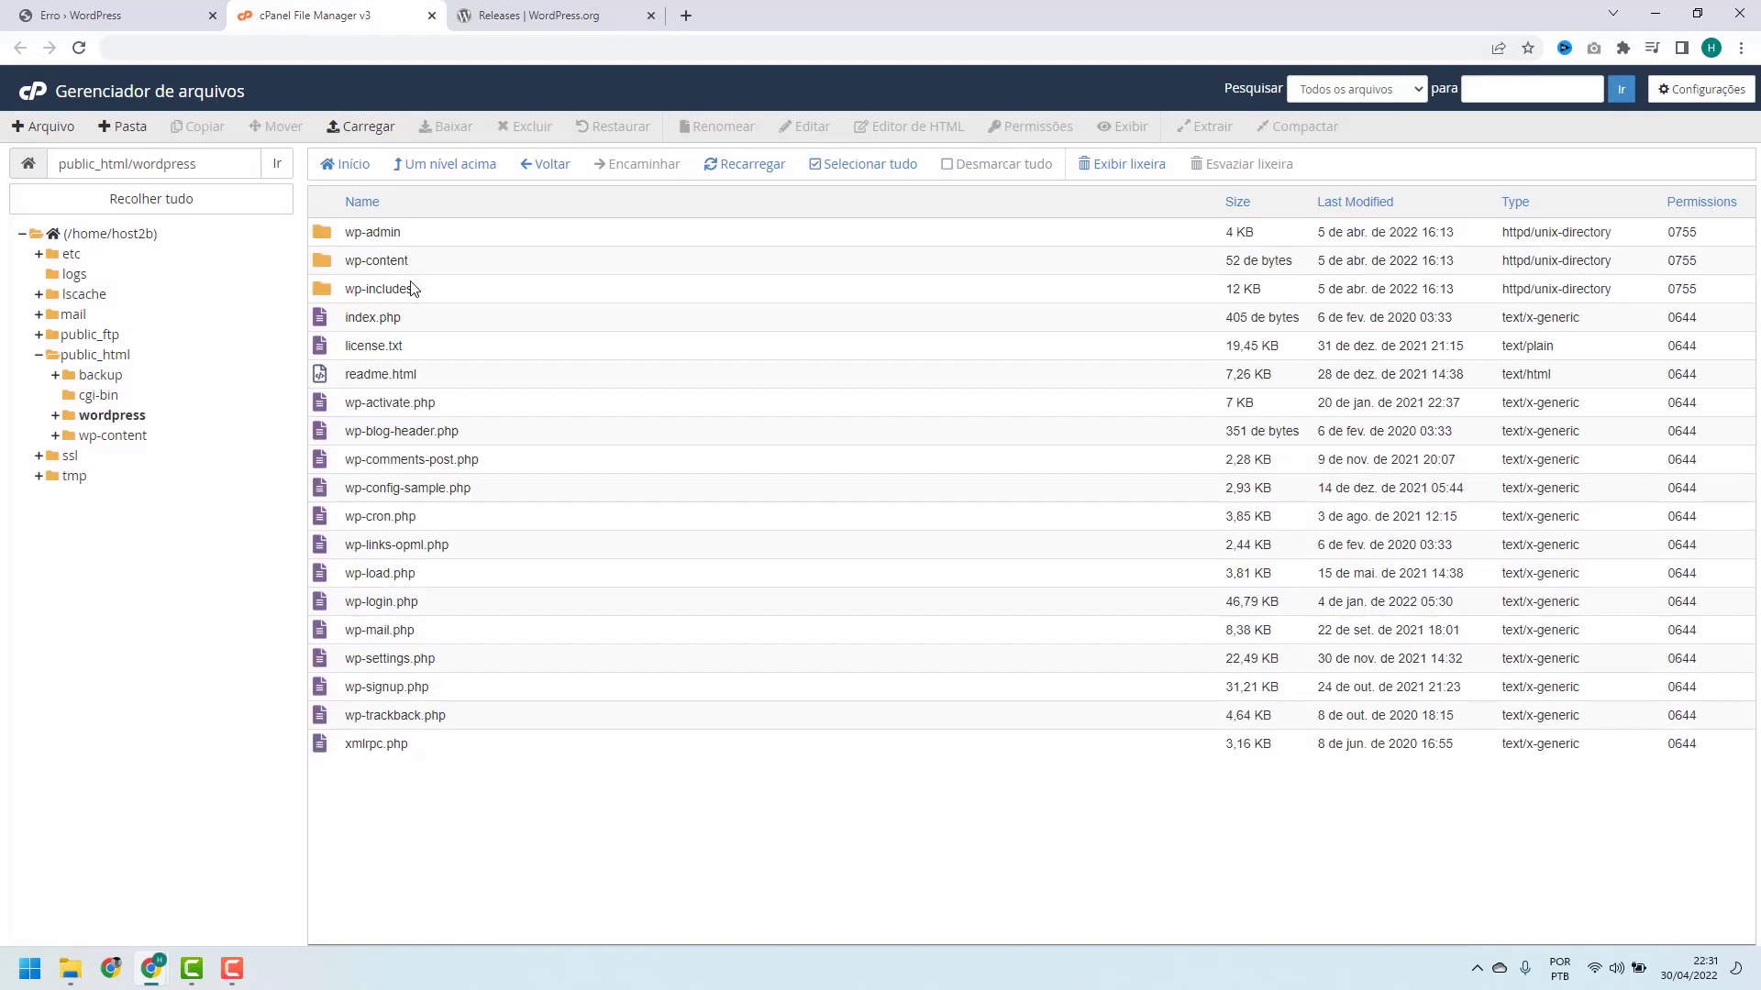
{"action": "left_click", "coordinate": [440, 242]}
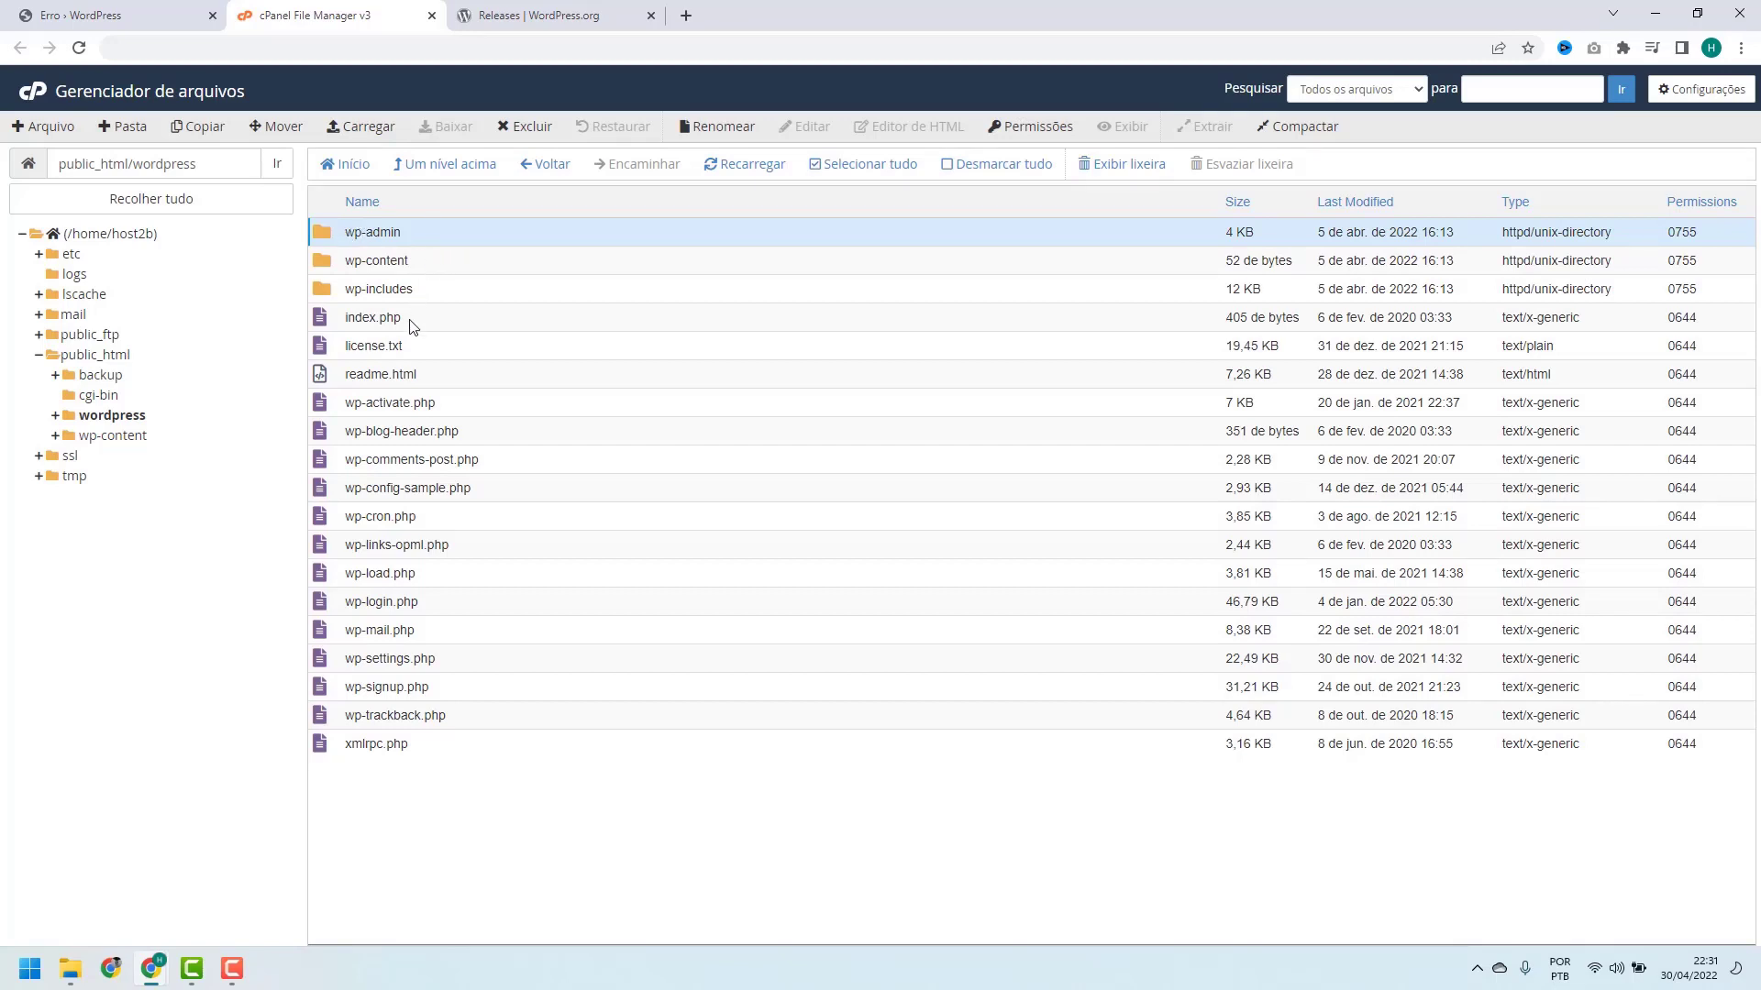
{"action": "left_click", "coordinate": [443, 747], "text": "shift"}
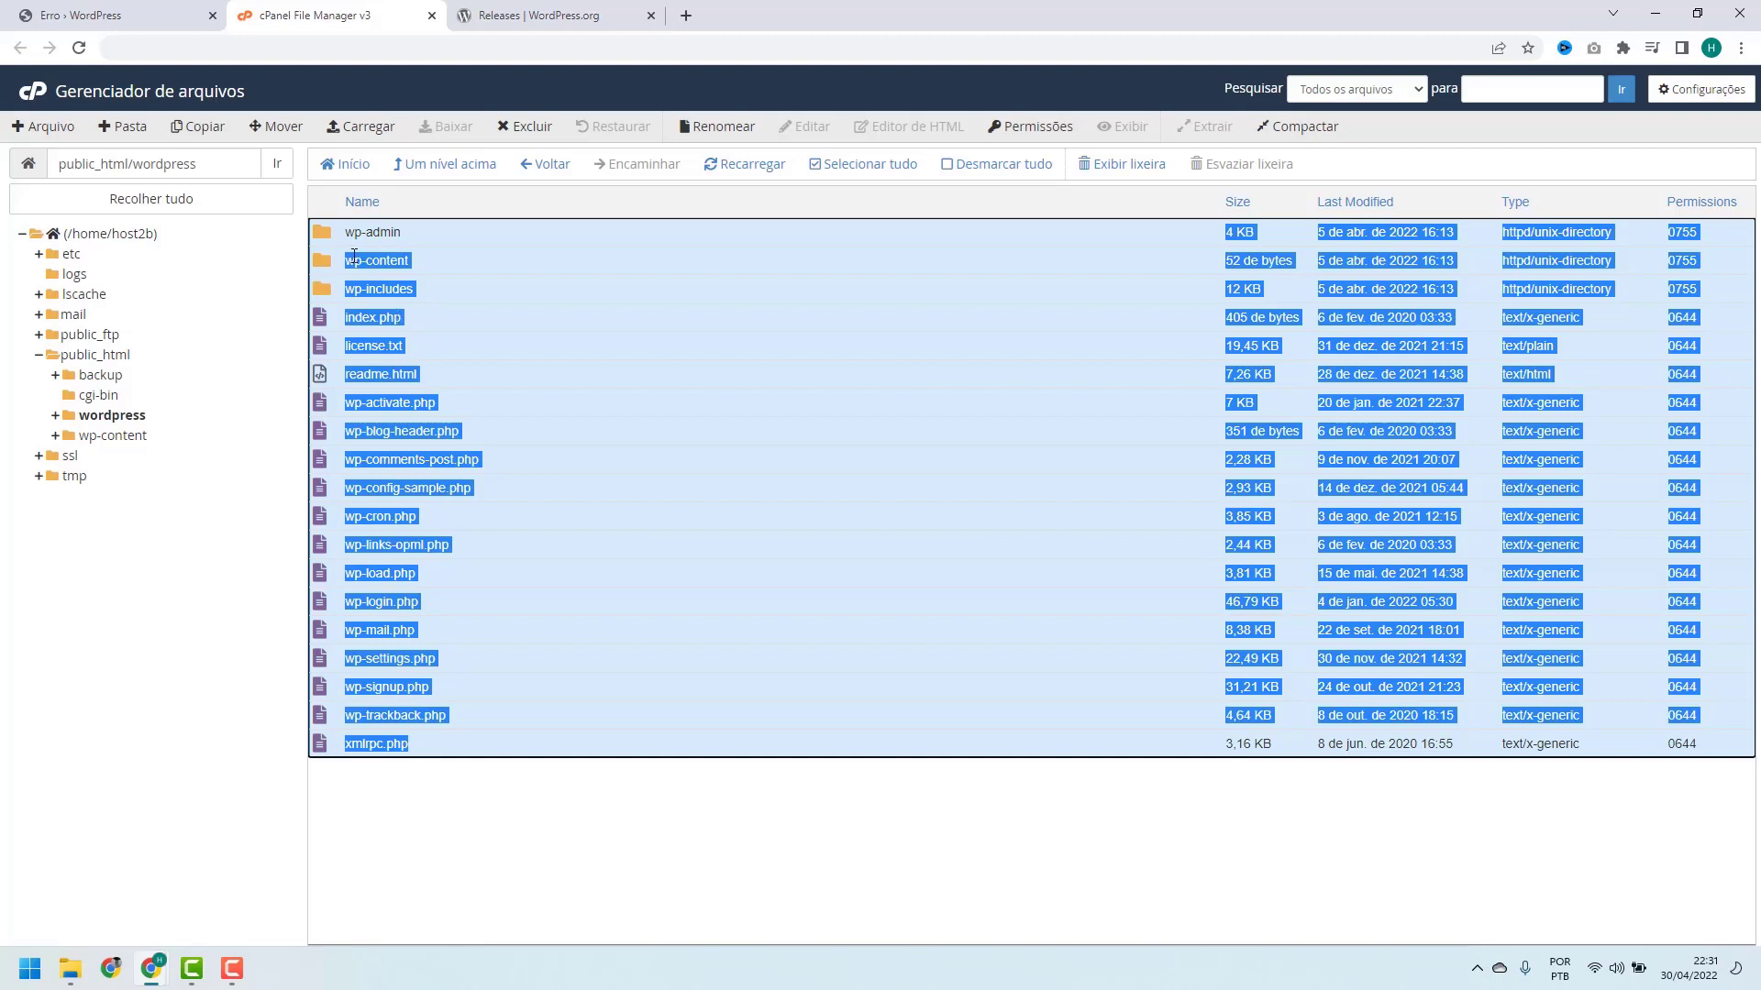
{"action": "left_click", "coordinate": [443, 260], "text": "ctrl"}
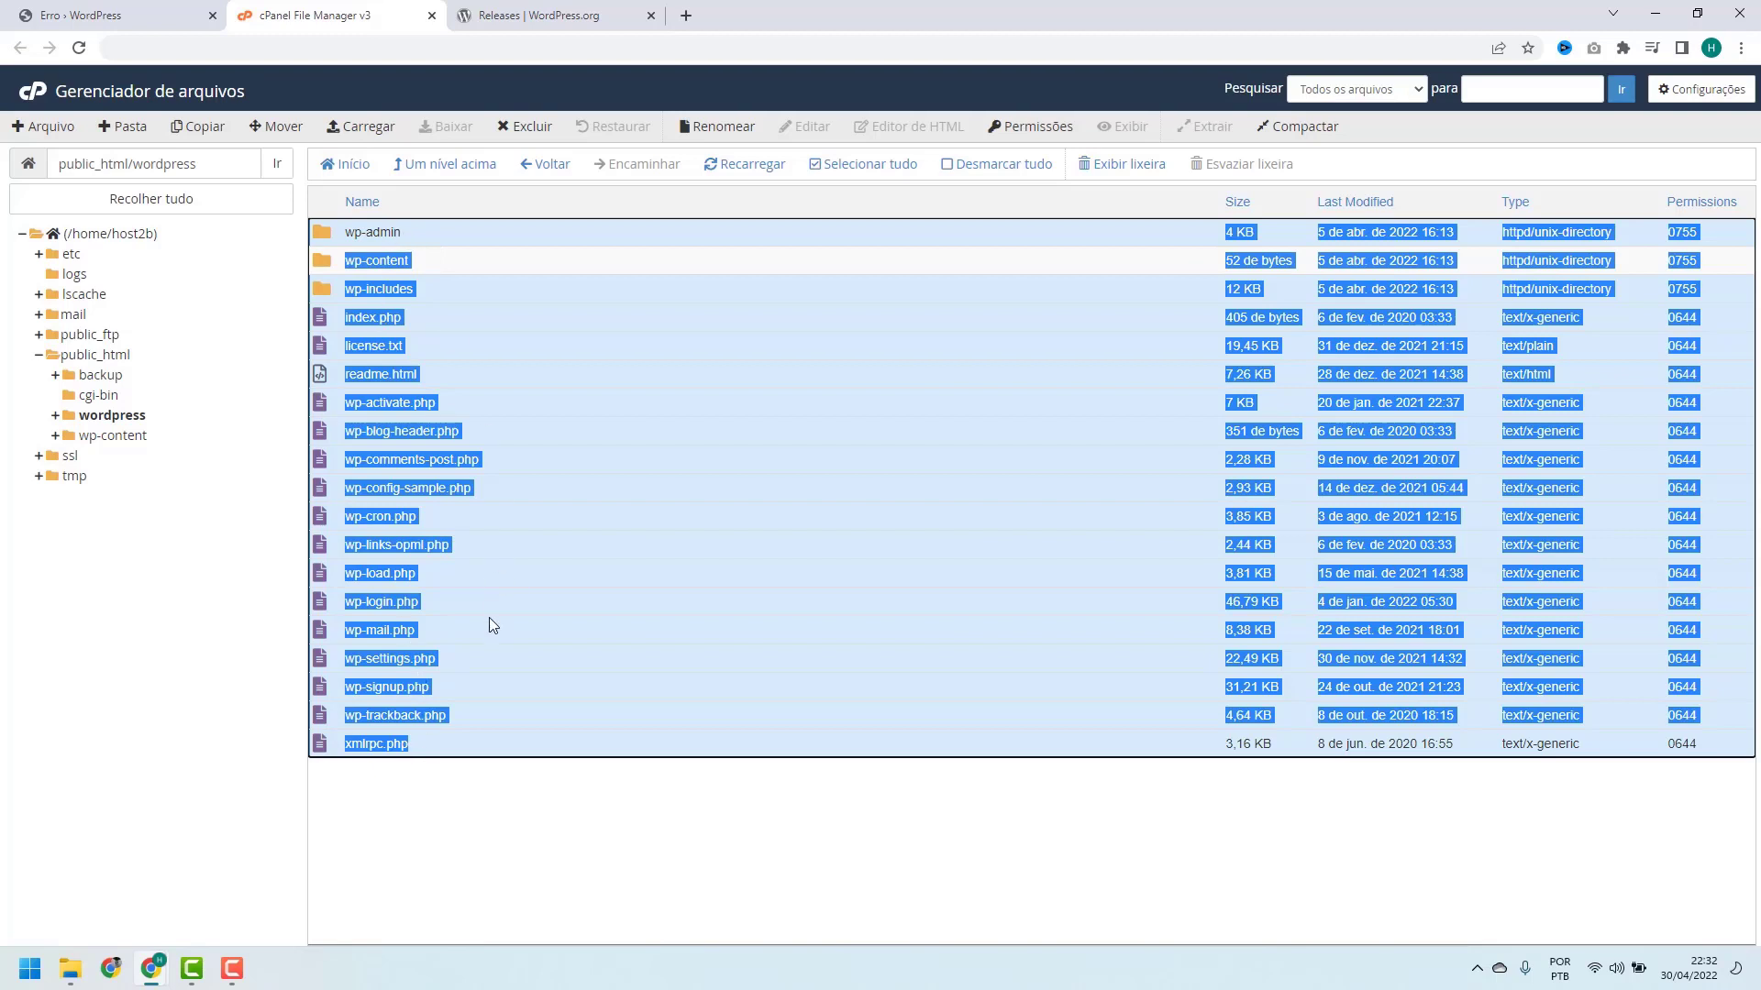
{"action": "left_click", "coordinate": [283, 134]}
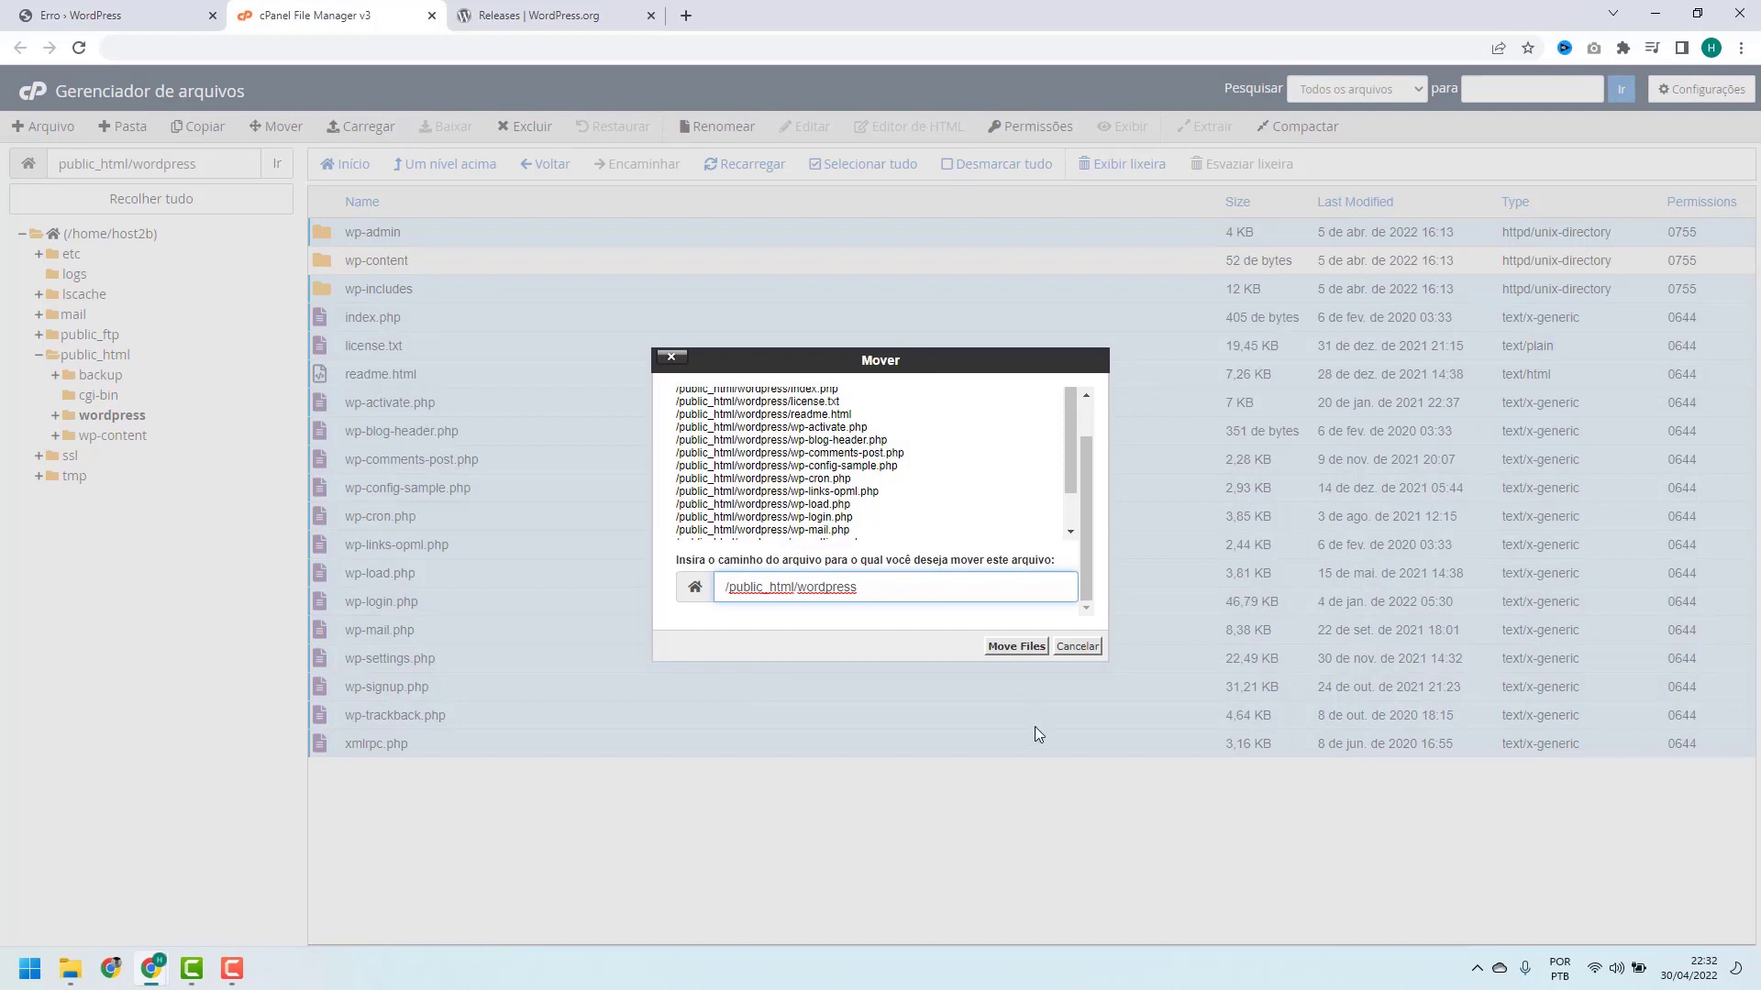
{"action": "key", "text": "BackSpace"}
{"action": "key", "text": "BackSpace"}
{"action": "key", "text": "BackSpace"}
{"action": "key", "text": "BackSpace"}
{"action": "key", "text": "BackSpace"}
{"action": "key", "text": "BackSpace"}
{"action": "key", "text": "BackSpace"}
{"action": "key", "text": "BackSpace"}
{"action": "left_click", "coordinate": [830, 639]}
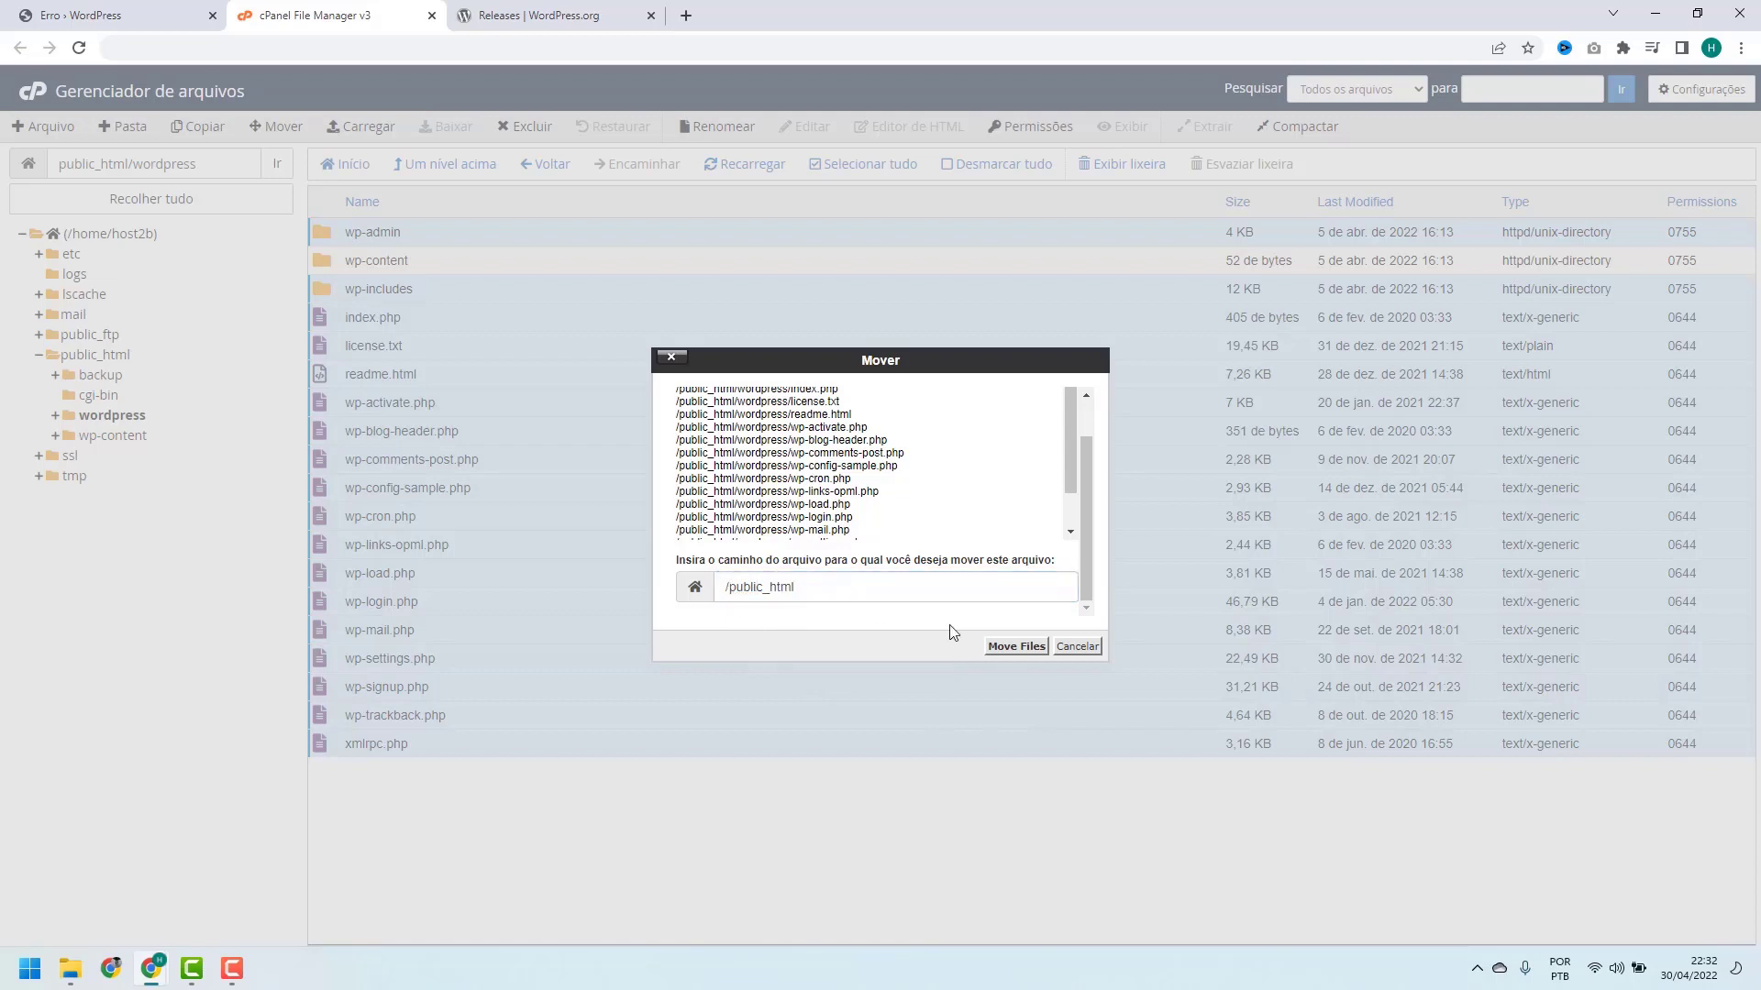
{"action": "left_click", "coordinate": [1014, 646]}
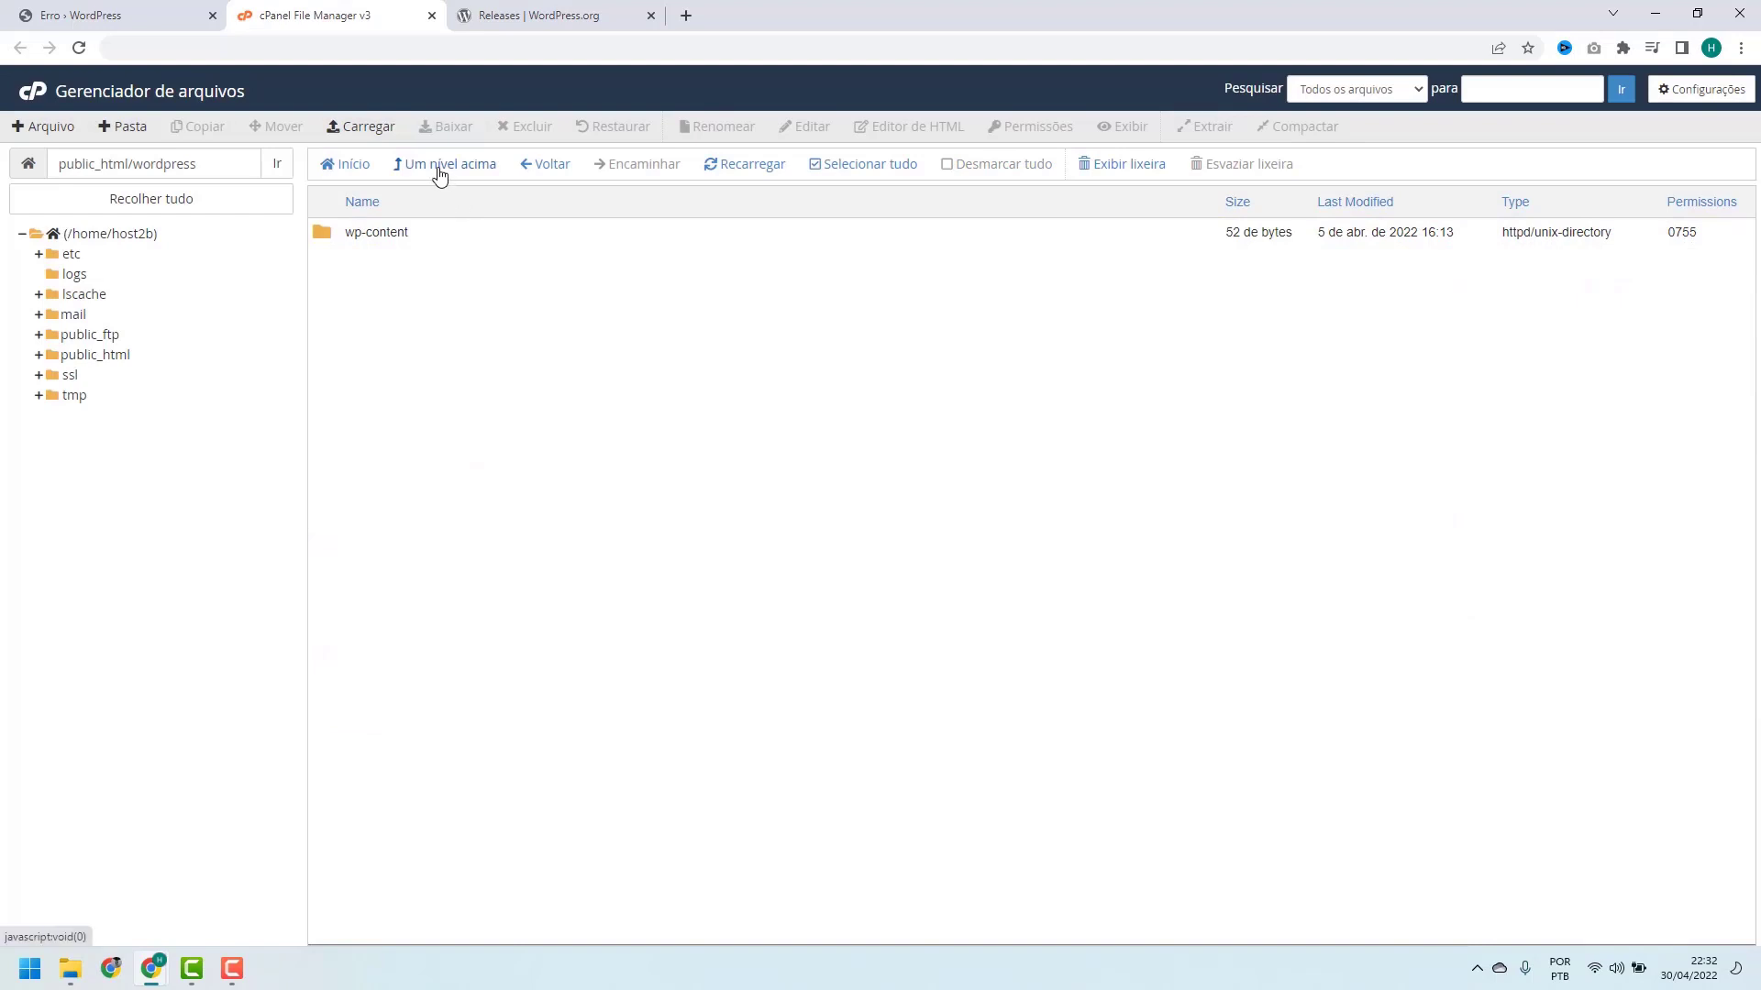
{"action": "left_click", "coordinate": [452, 169]}
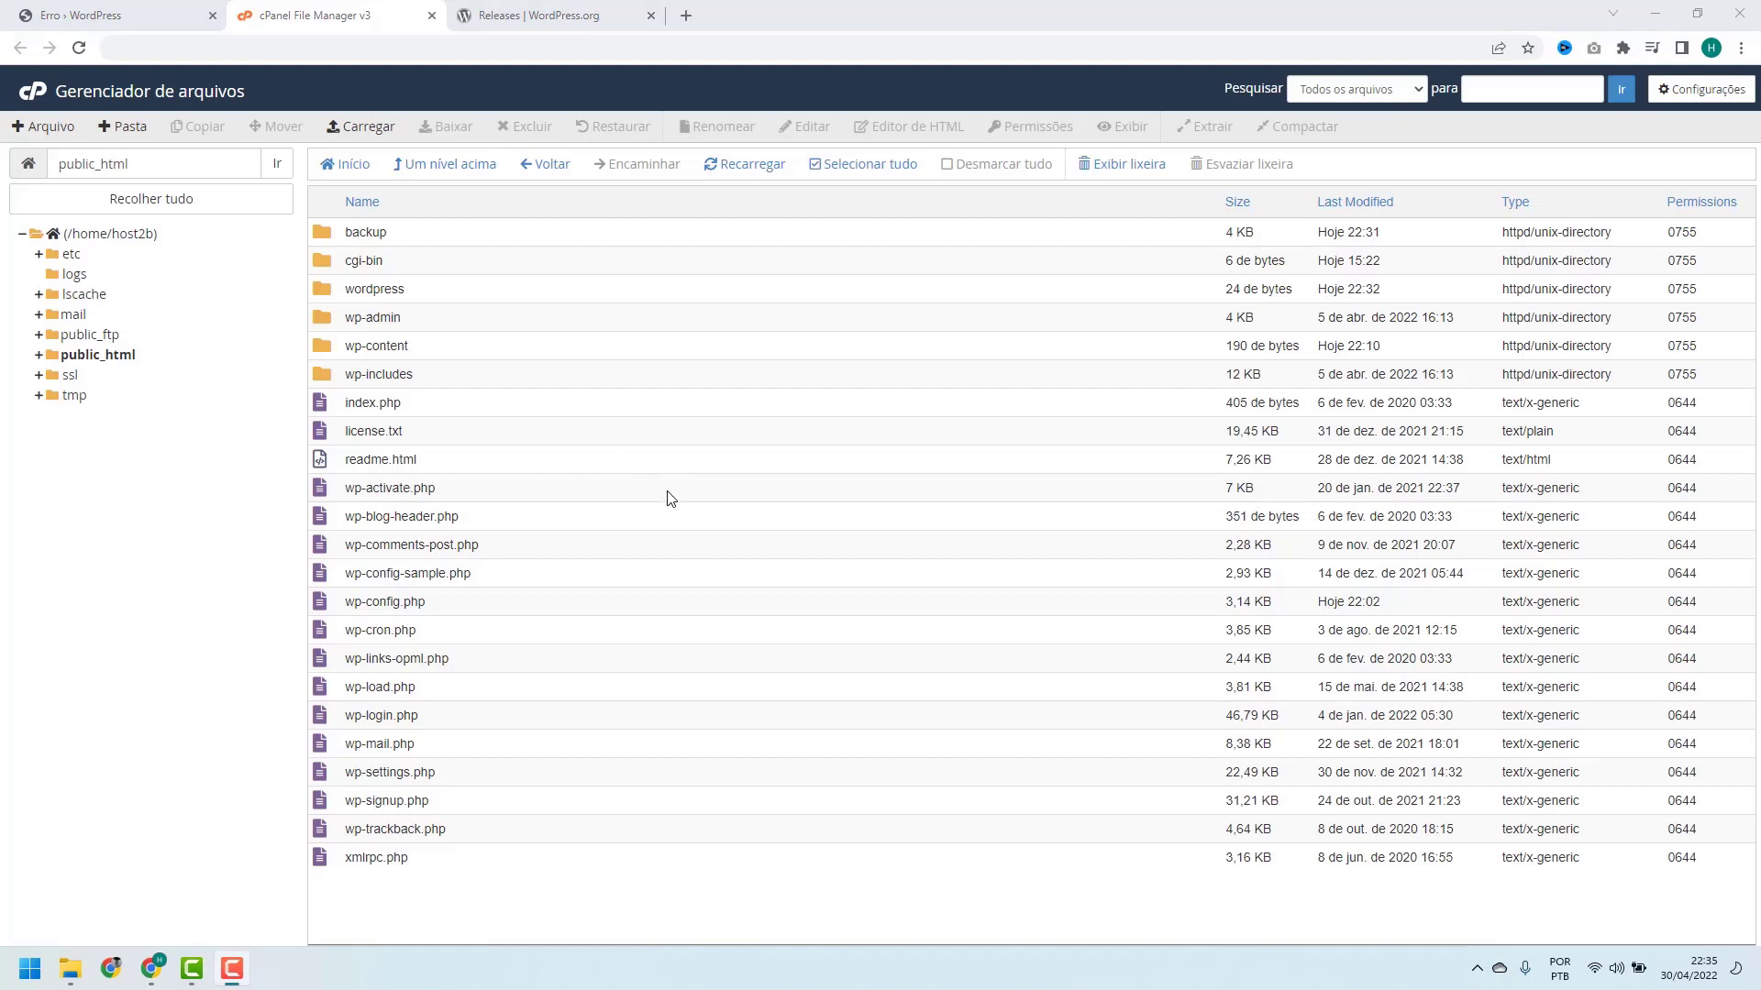
Reload the host2b.online home page and check it down to the footer.
{"action": "left_click", "coordinate": [137, 16]}
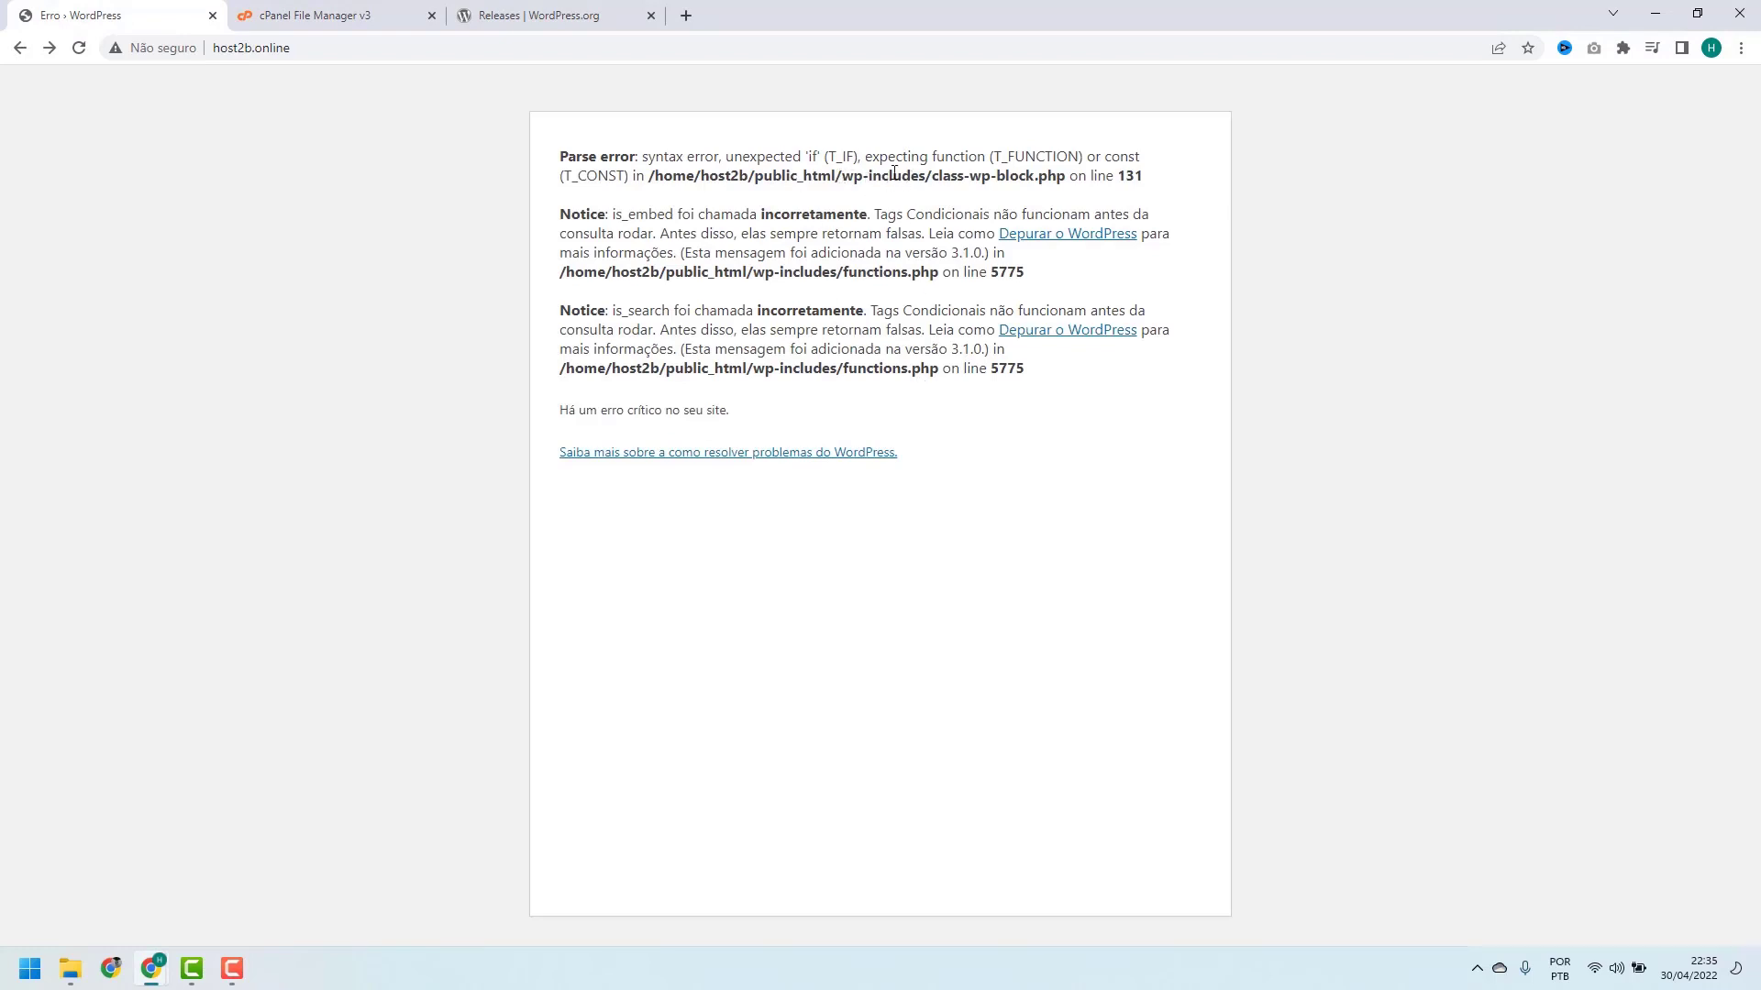
{"action": "left_click", "coordinate": [79, 49]}
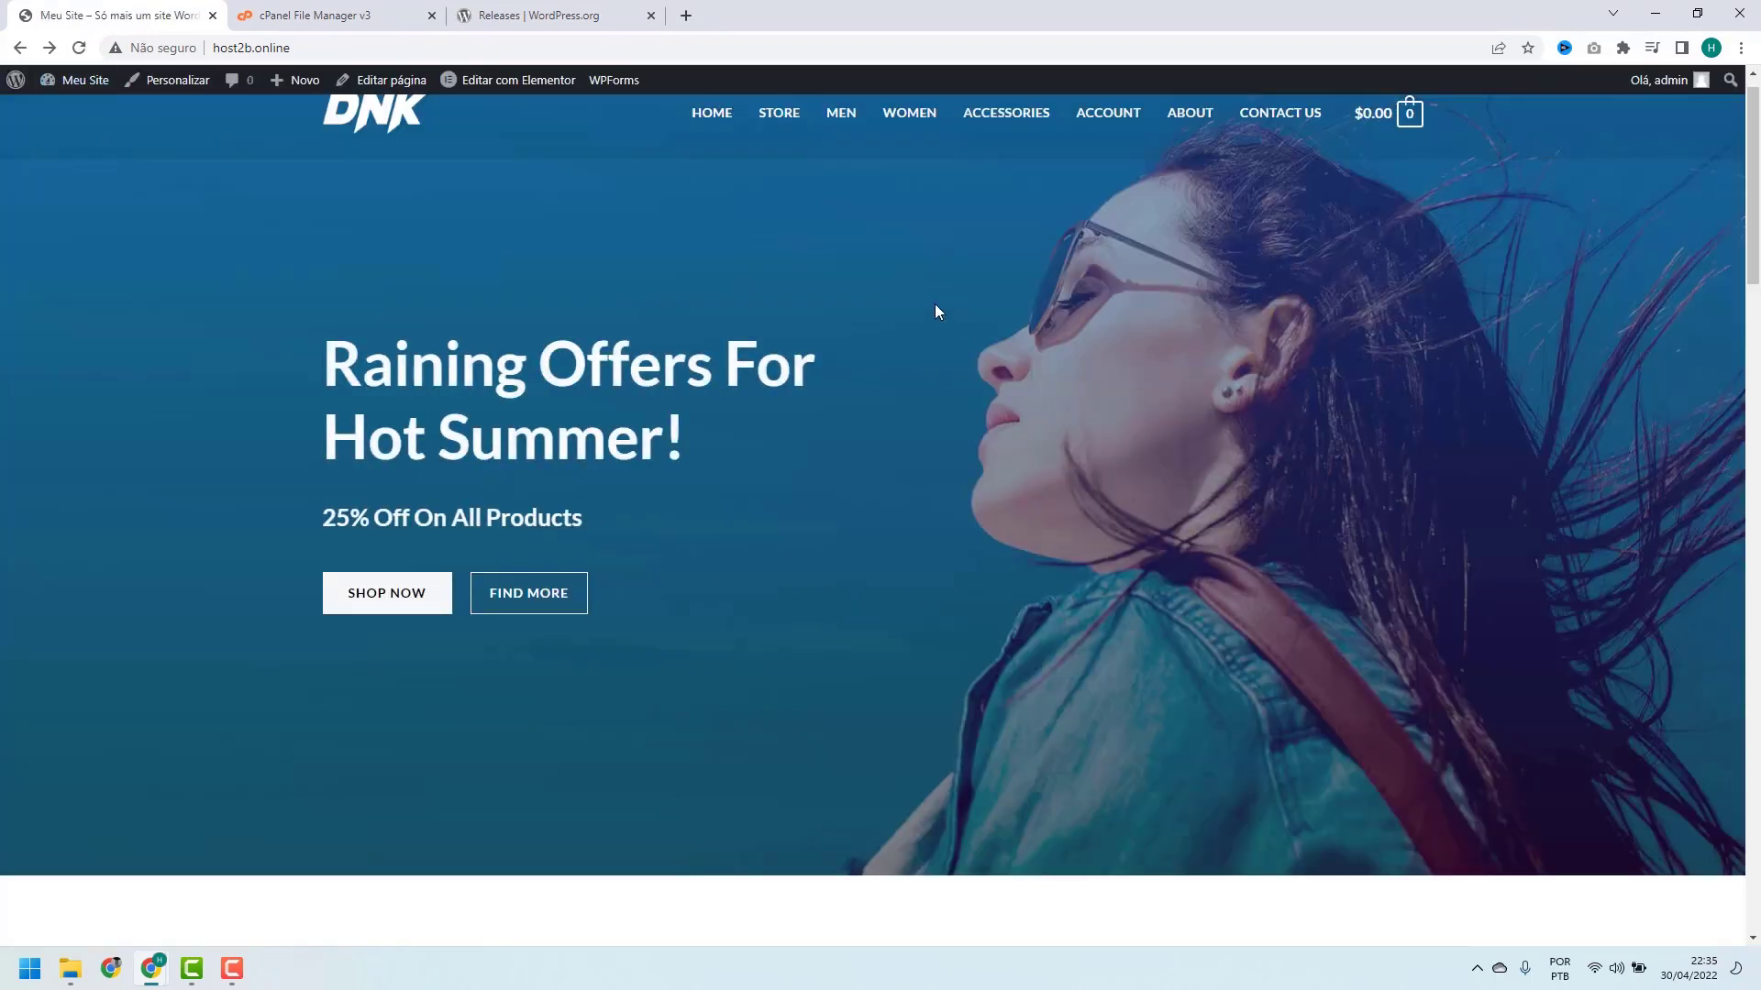
{"action": "scroll", "coordinate": [716, 293], "scroll_direction": "down", "scroll_amount": 20}
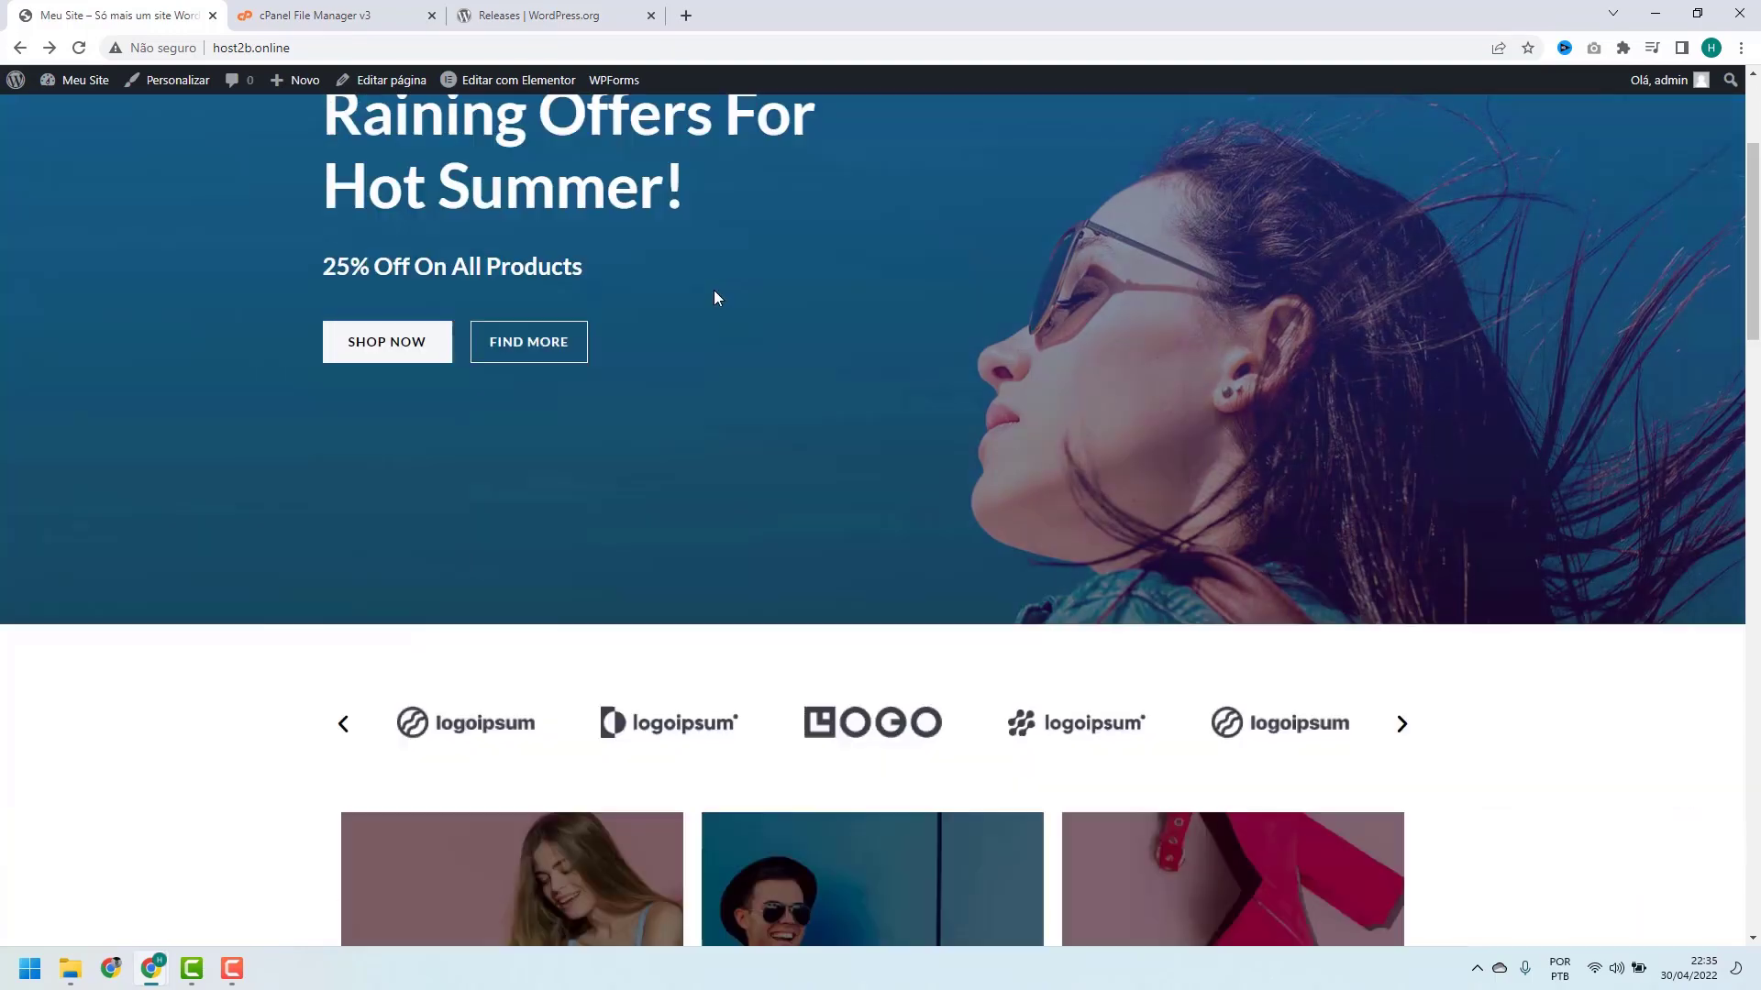
{"action": "scroll", "coordinate": [714, 303], "scroll_direction": "down", "scroll_amount": 7}
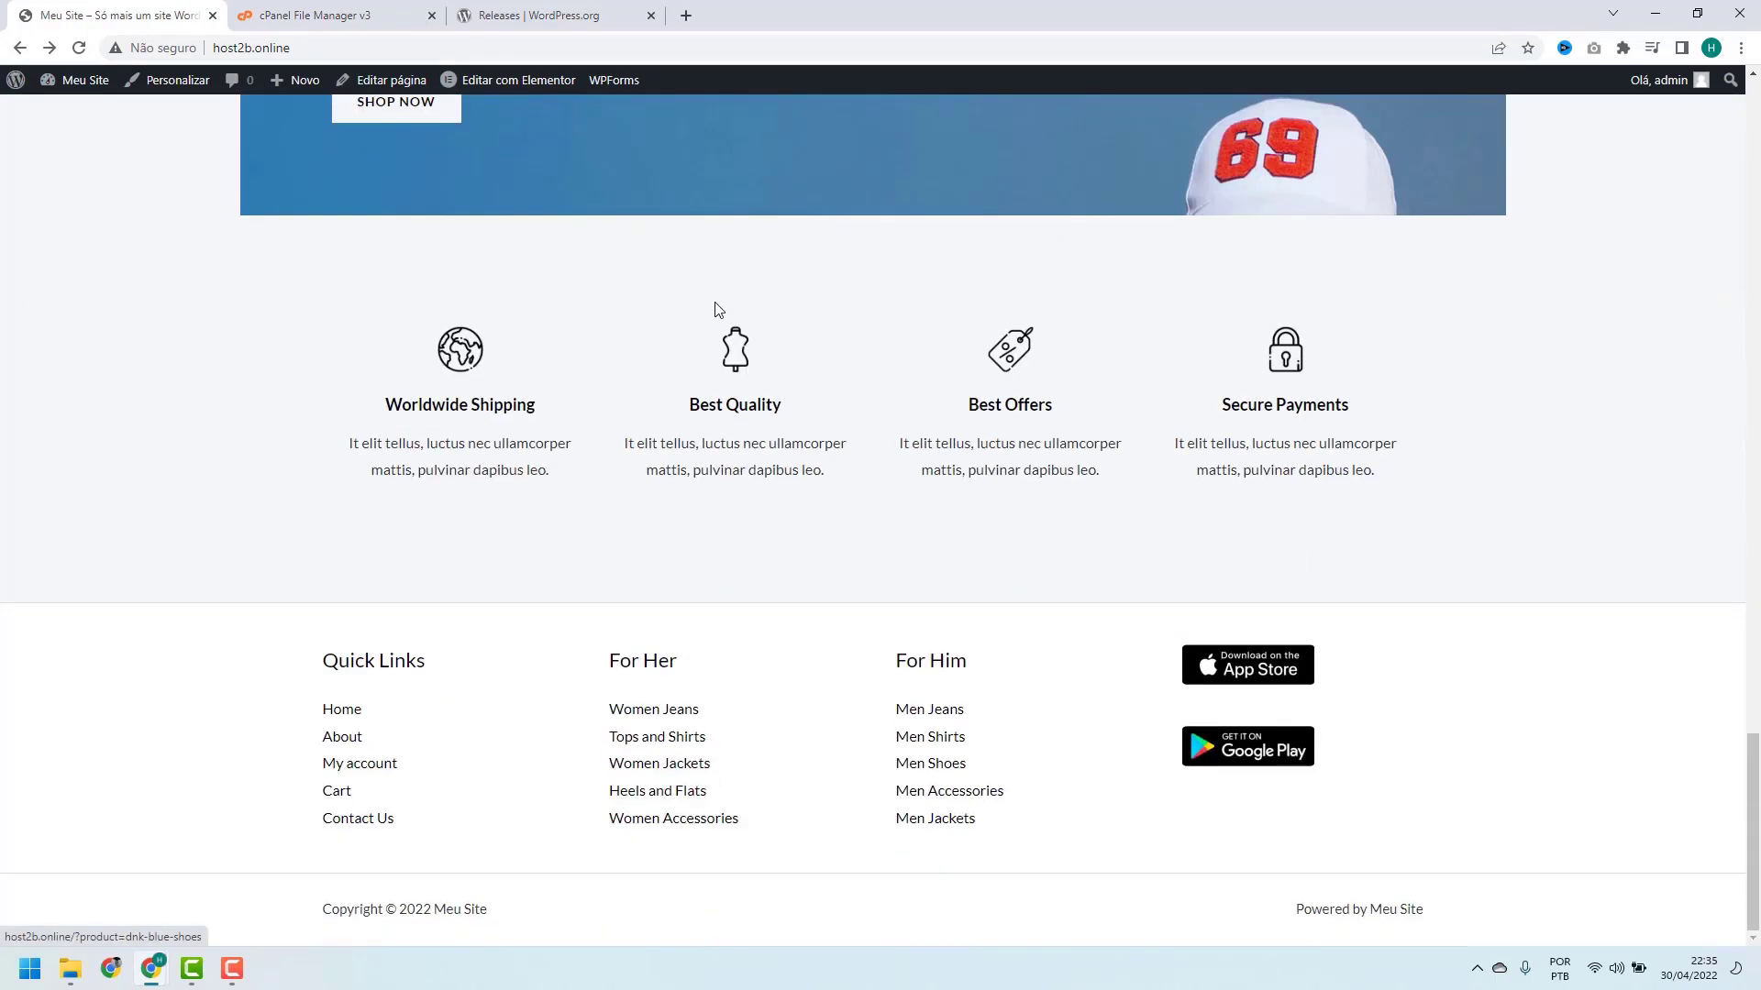
{"action": "scroll", "coordinate": [652, 620], "scroll_direction": "up", "scroll_amount": 20}
{"action": "scroll", "coordinate": [594, 613], "scroll_direction": "up", "scroll_amount": 6}
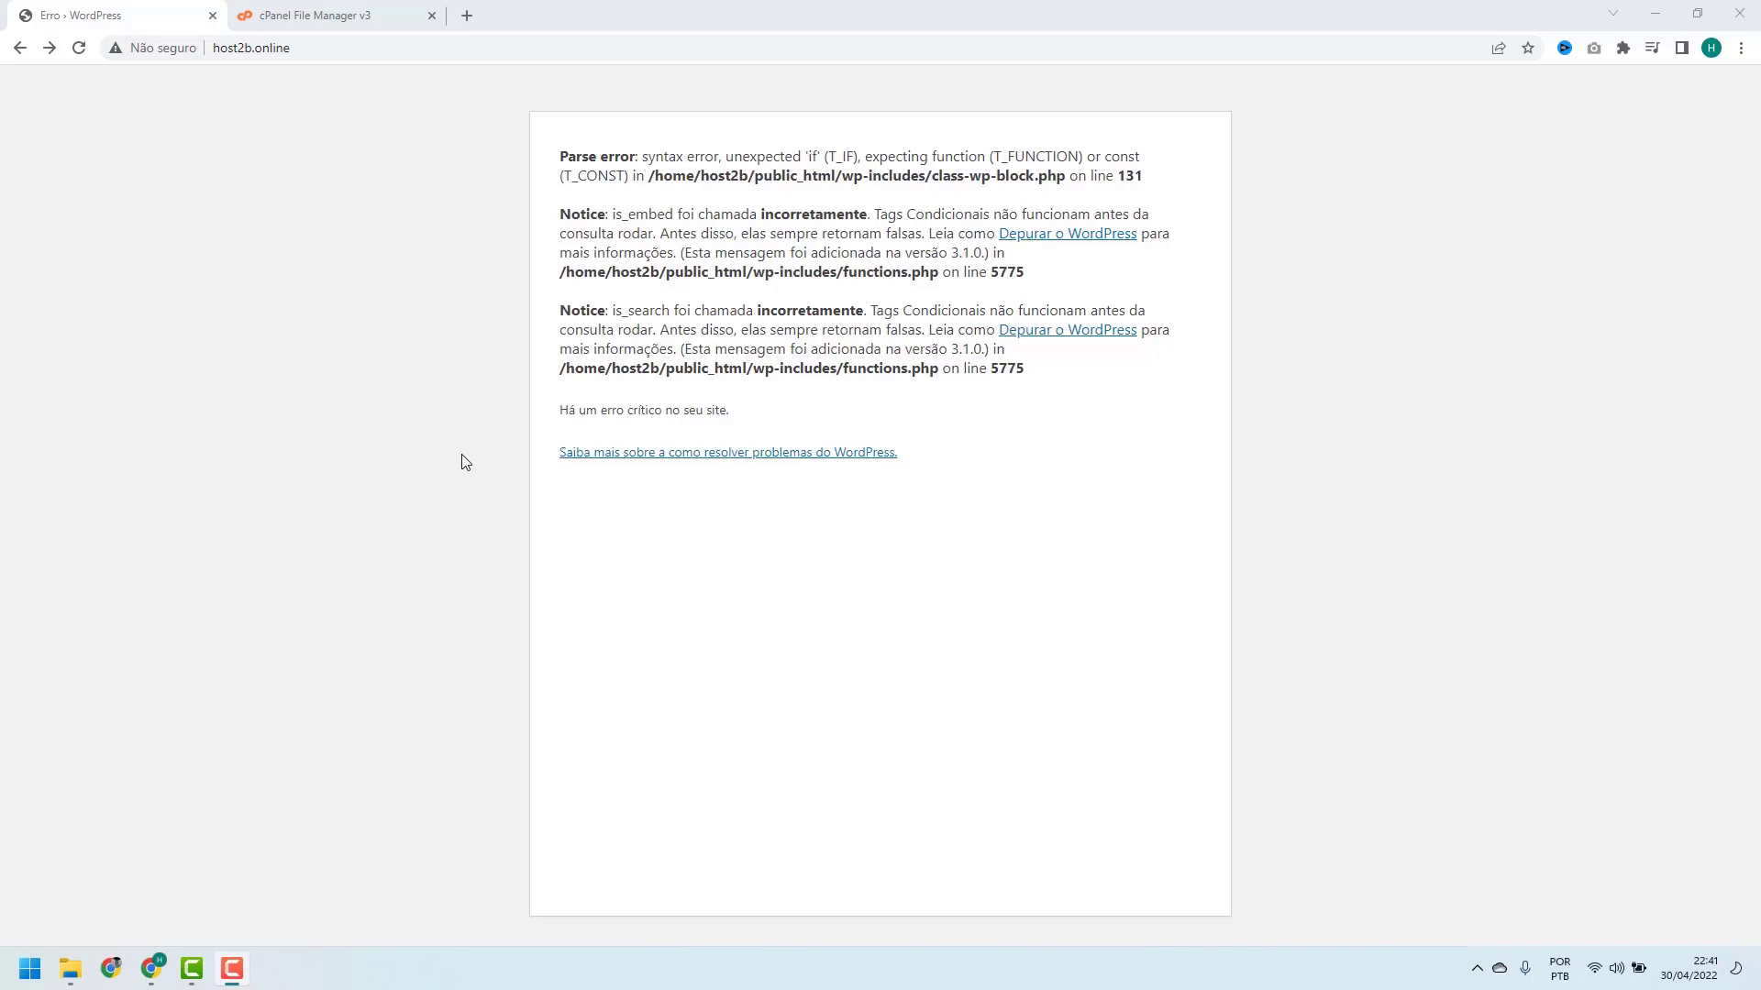
Set the cPanel File Manager preferences to show hidden files (dotfiles) and save them.
{"action": "left_click", "coordinate": [333, 9]}
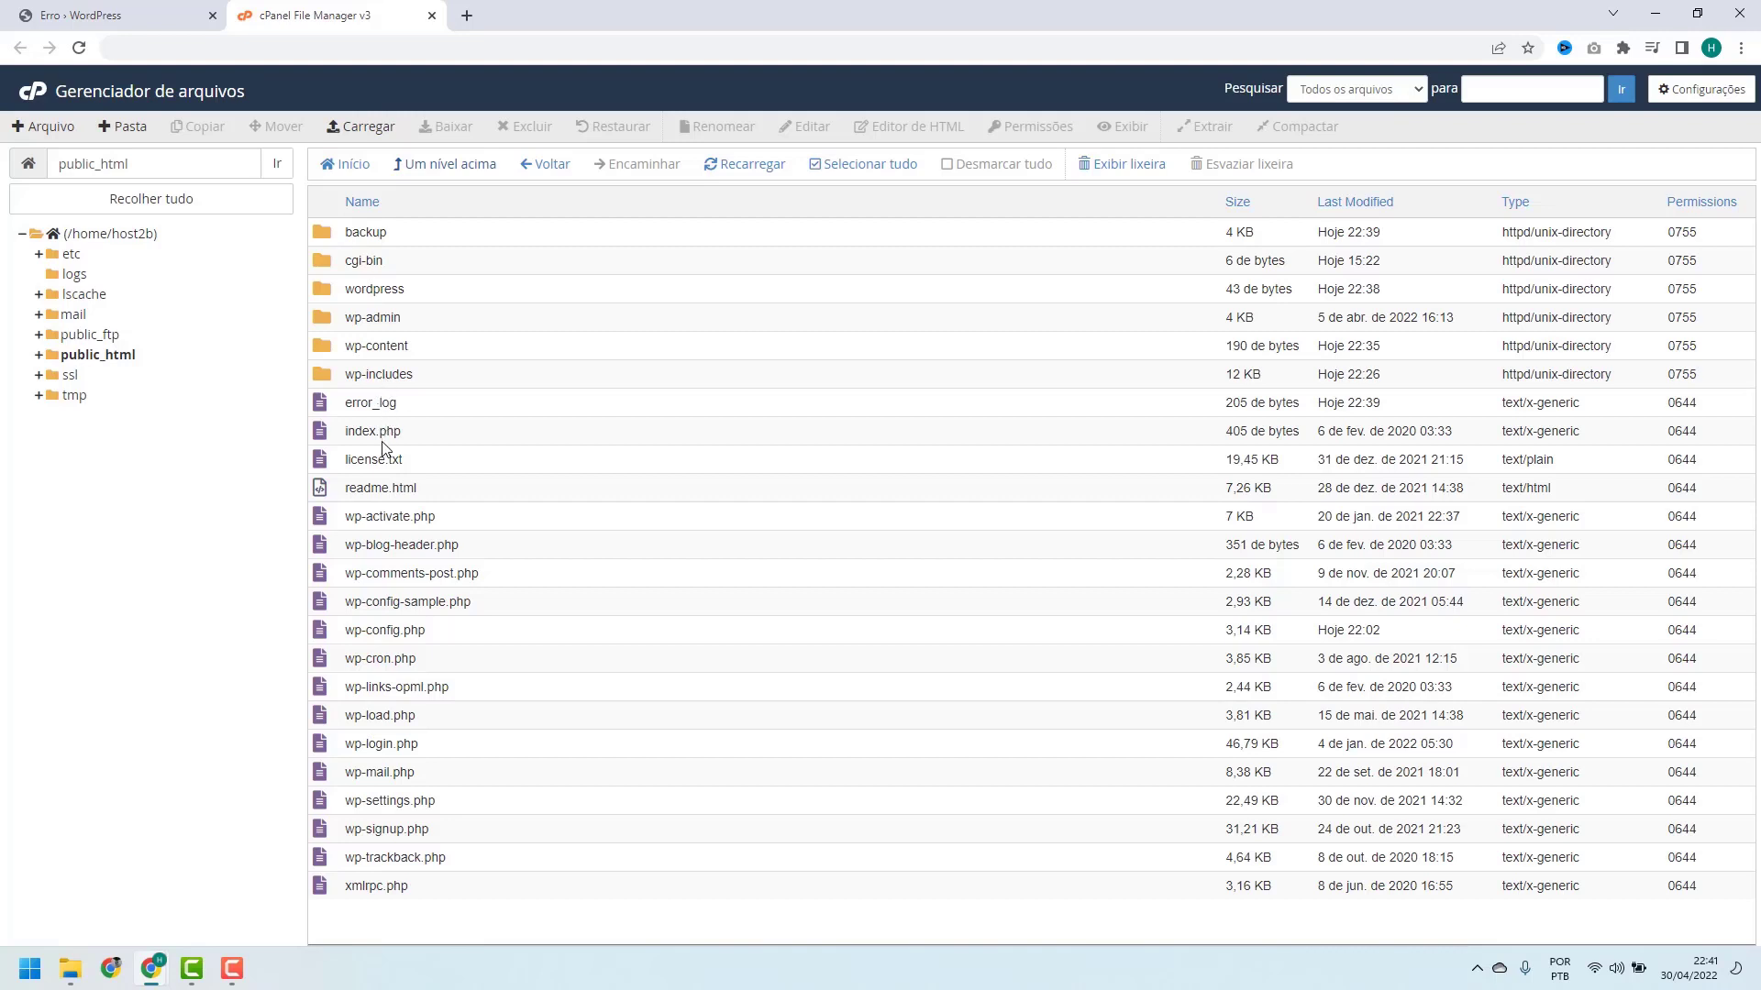
{"action": "left_click", "coordinate": [1693, 92]}
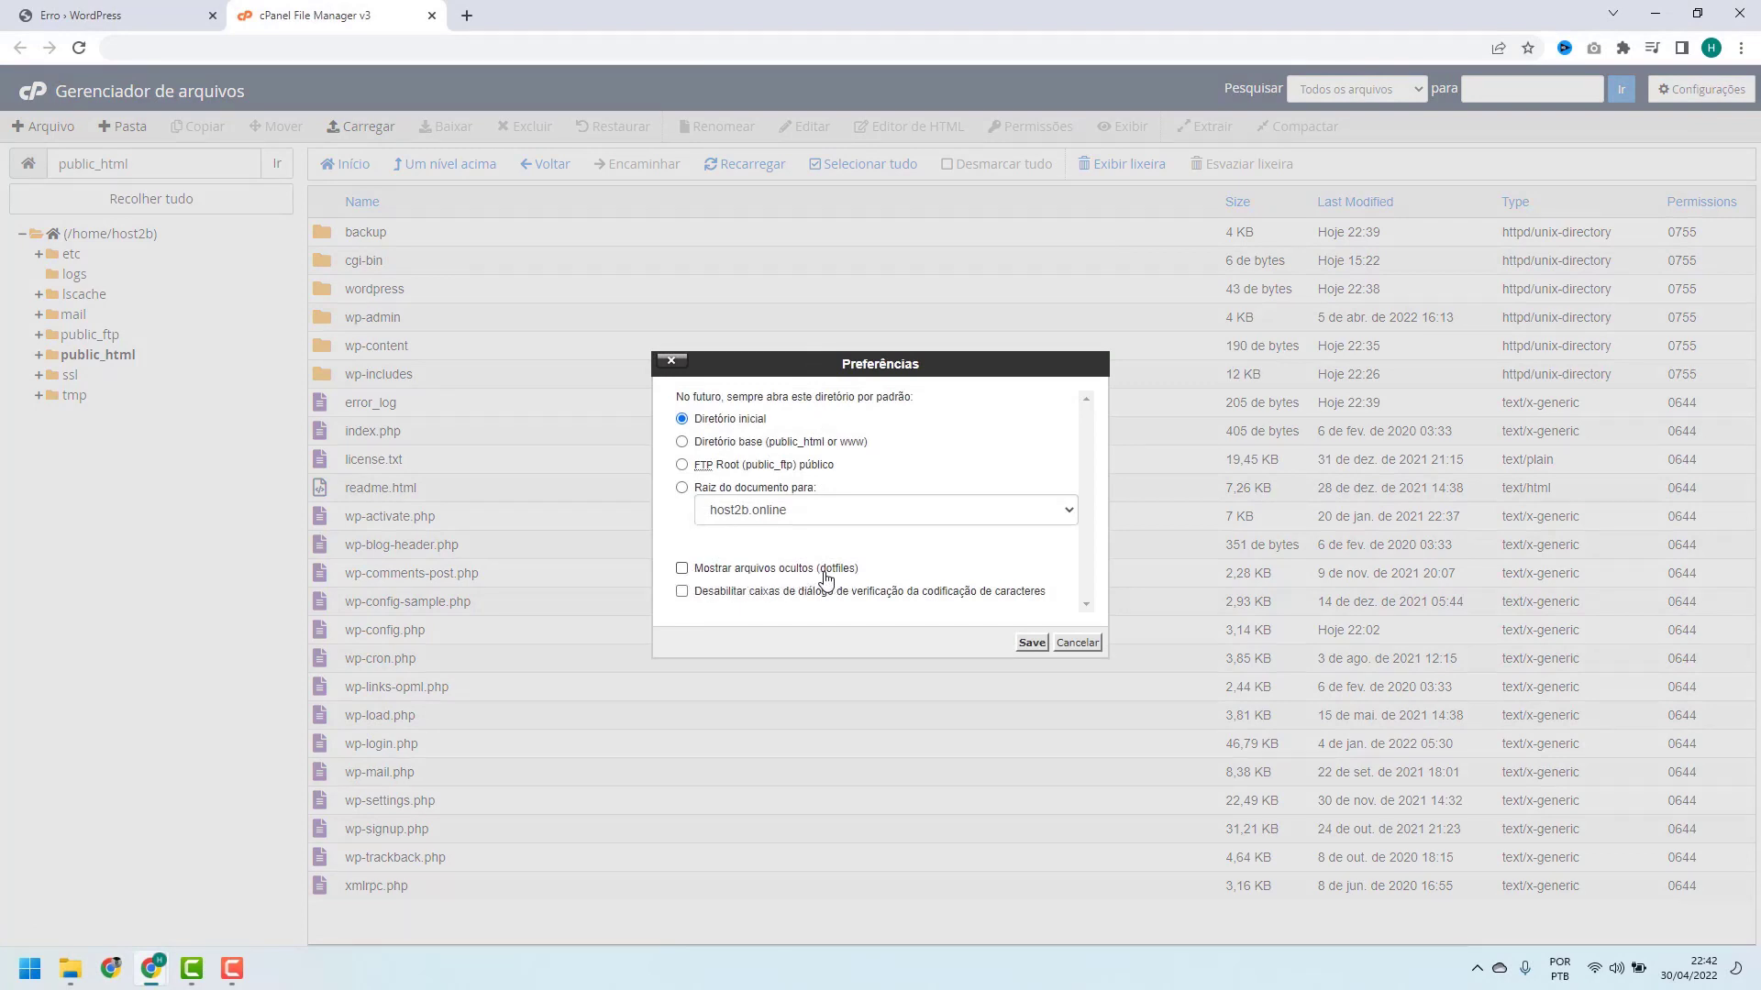
{"action": "left_click", "coordinate": [682, 573]}
{"action": "left_click", "coordinate": [1031, 643]}
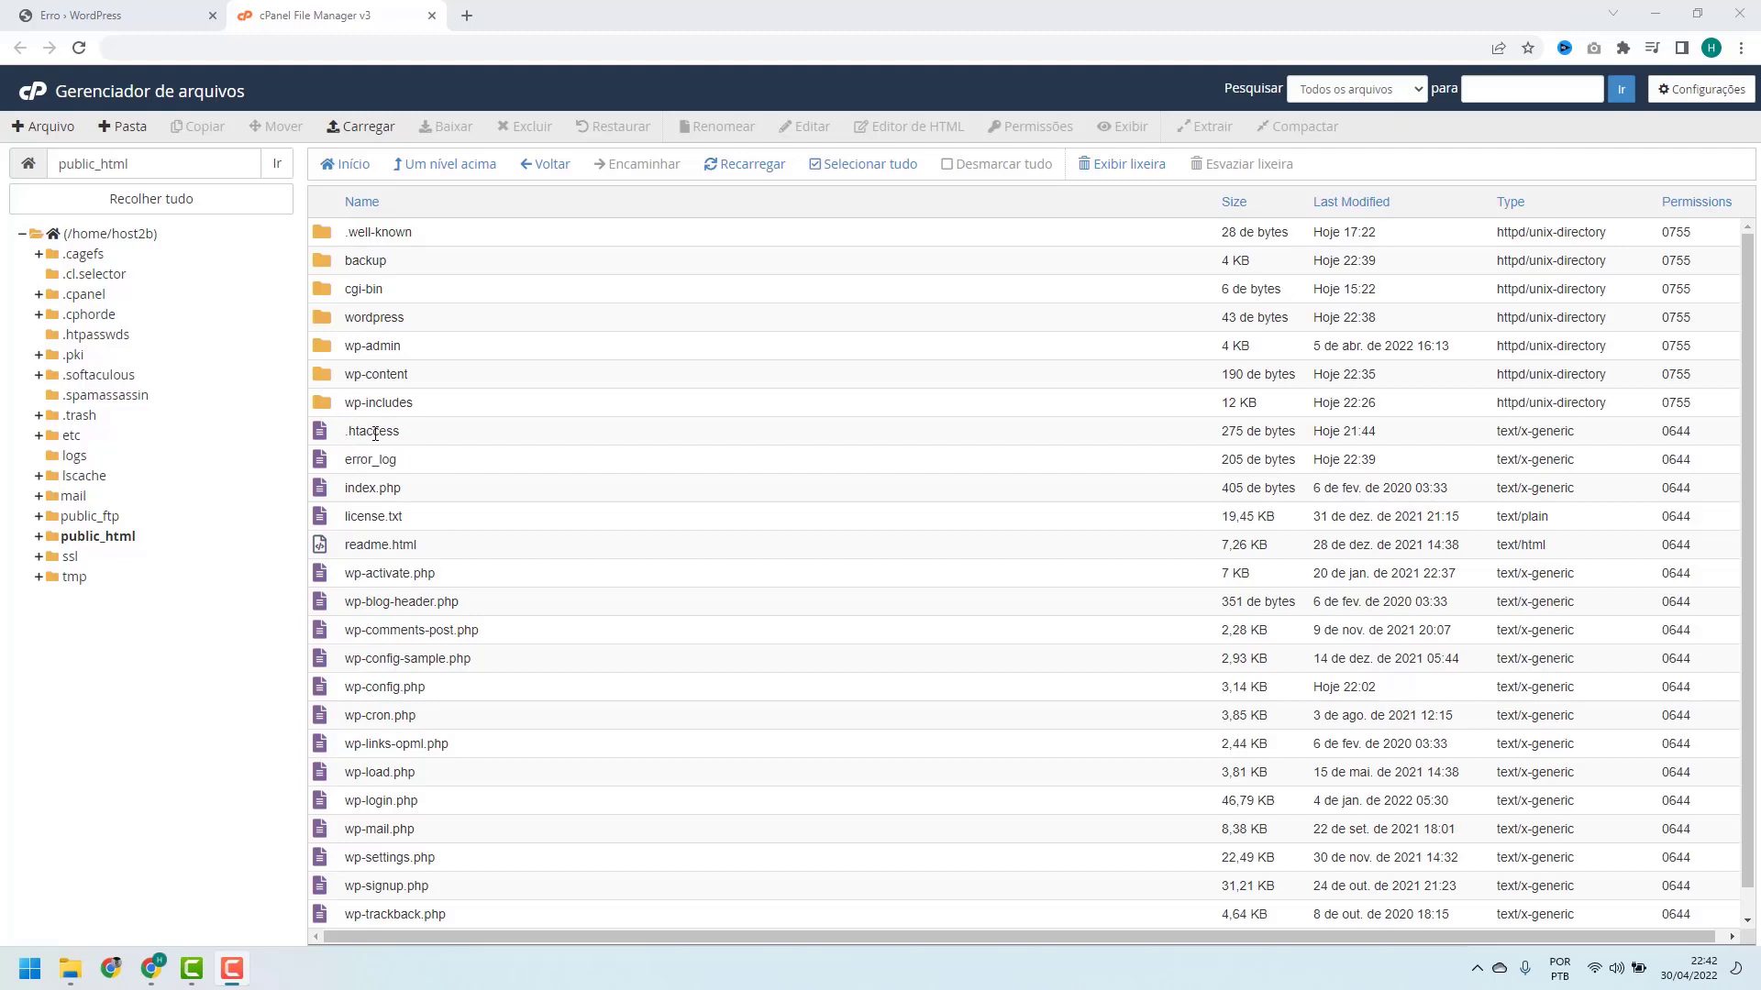
Rename the .htaccess file in public_html as .htaccess-antigo.
{"action": "left_click", "coordinate": [412, 433]}
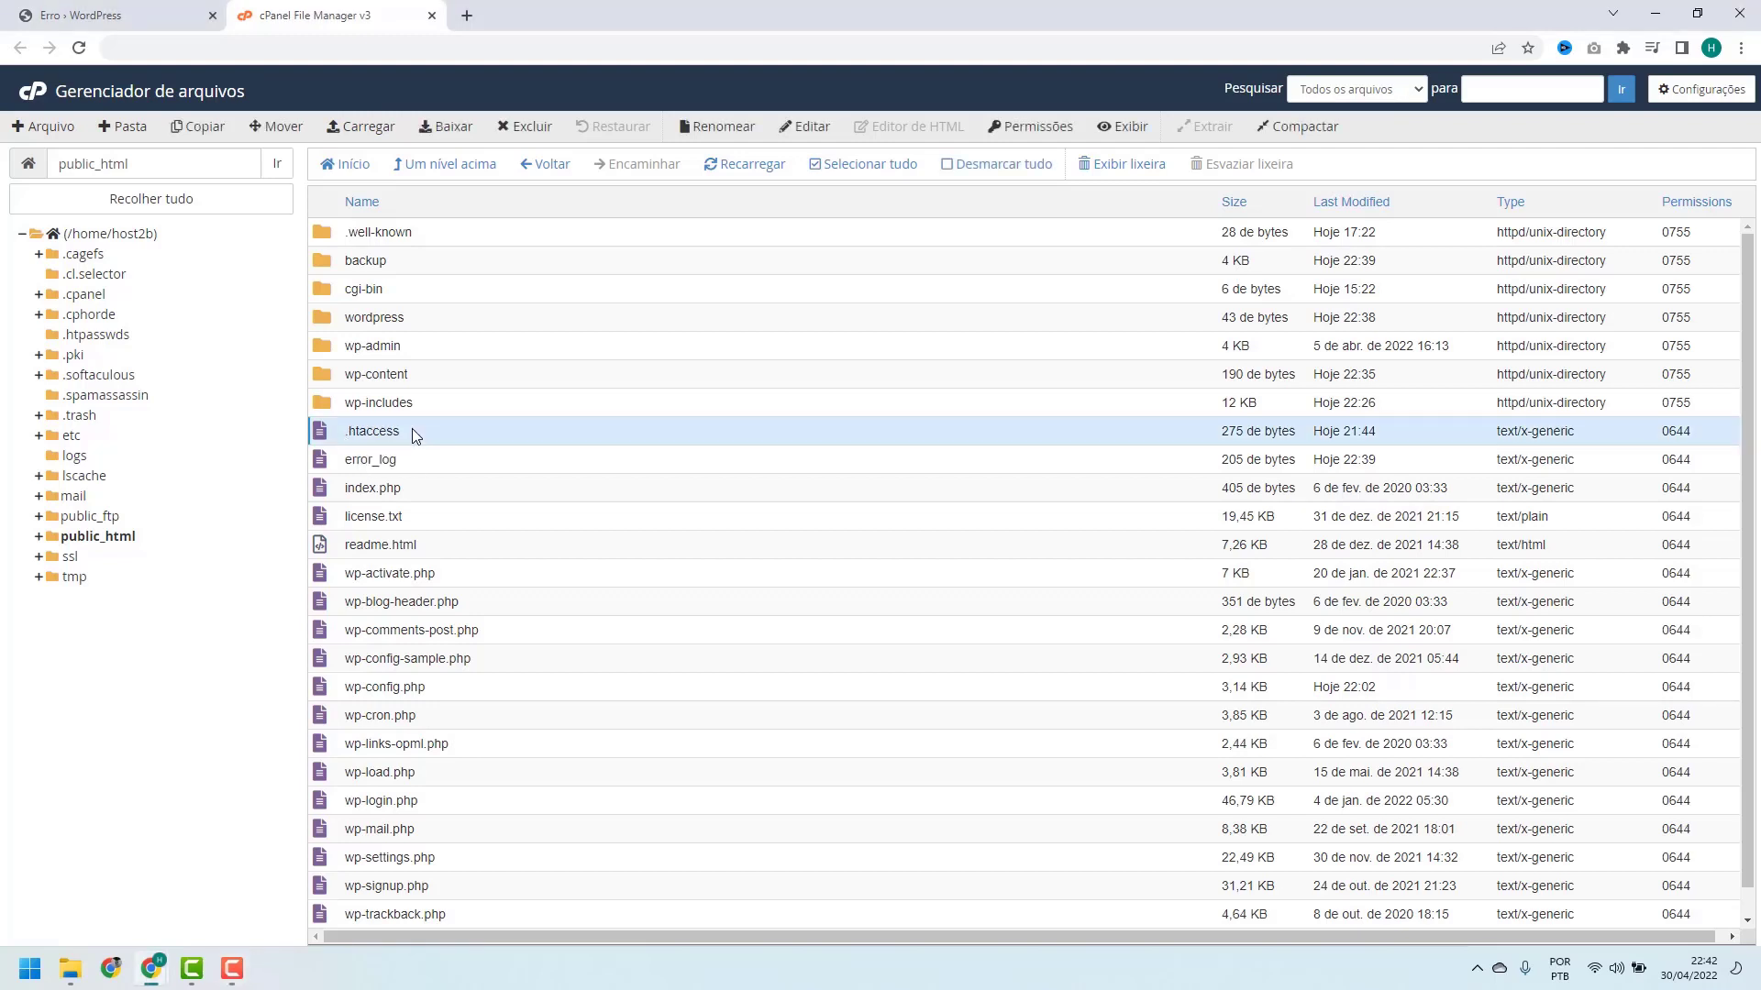
{"action": "right_click", "coordinate": [411, 433]}
{"action": "left_click", "coordinate": [478, 429]}
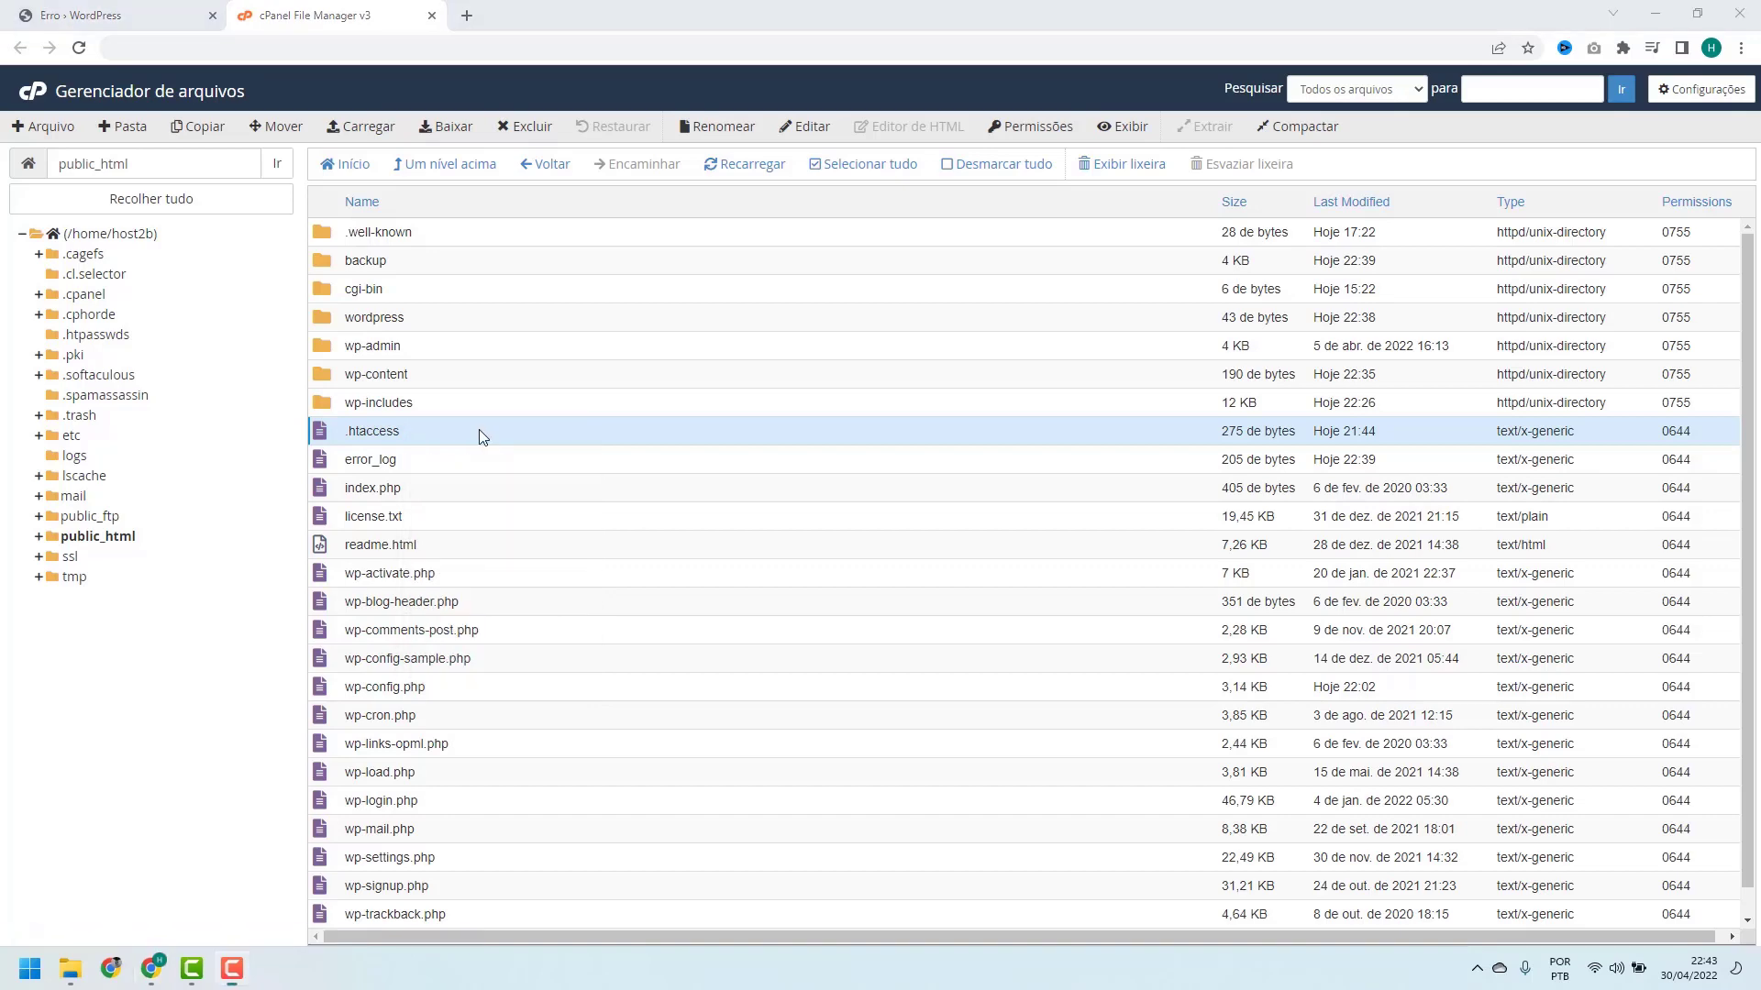
{"action": "right_click", "coordinate": [477, 429]}
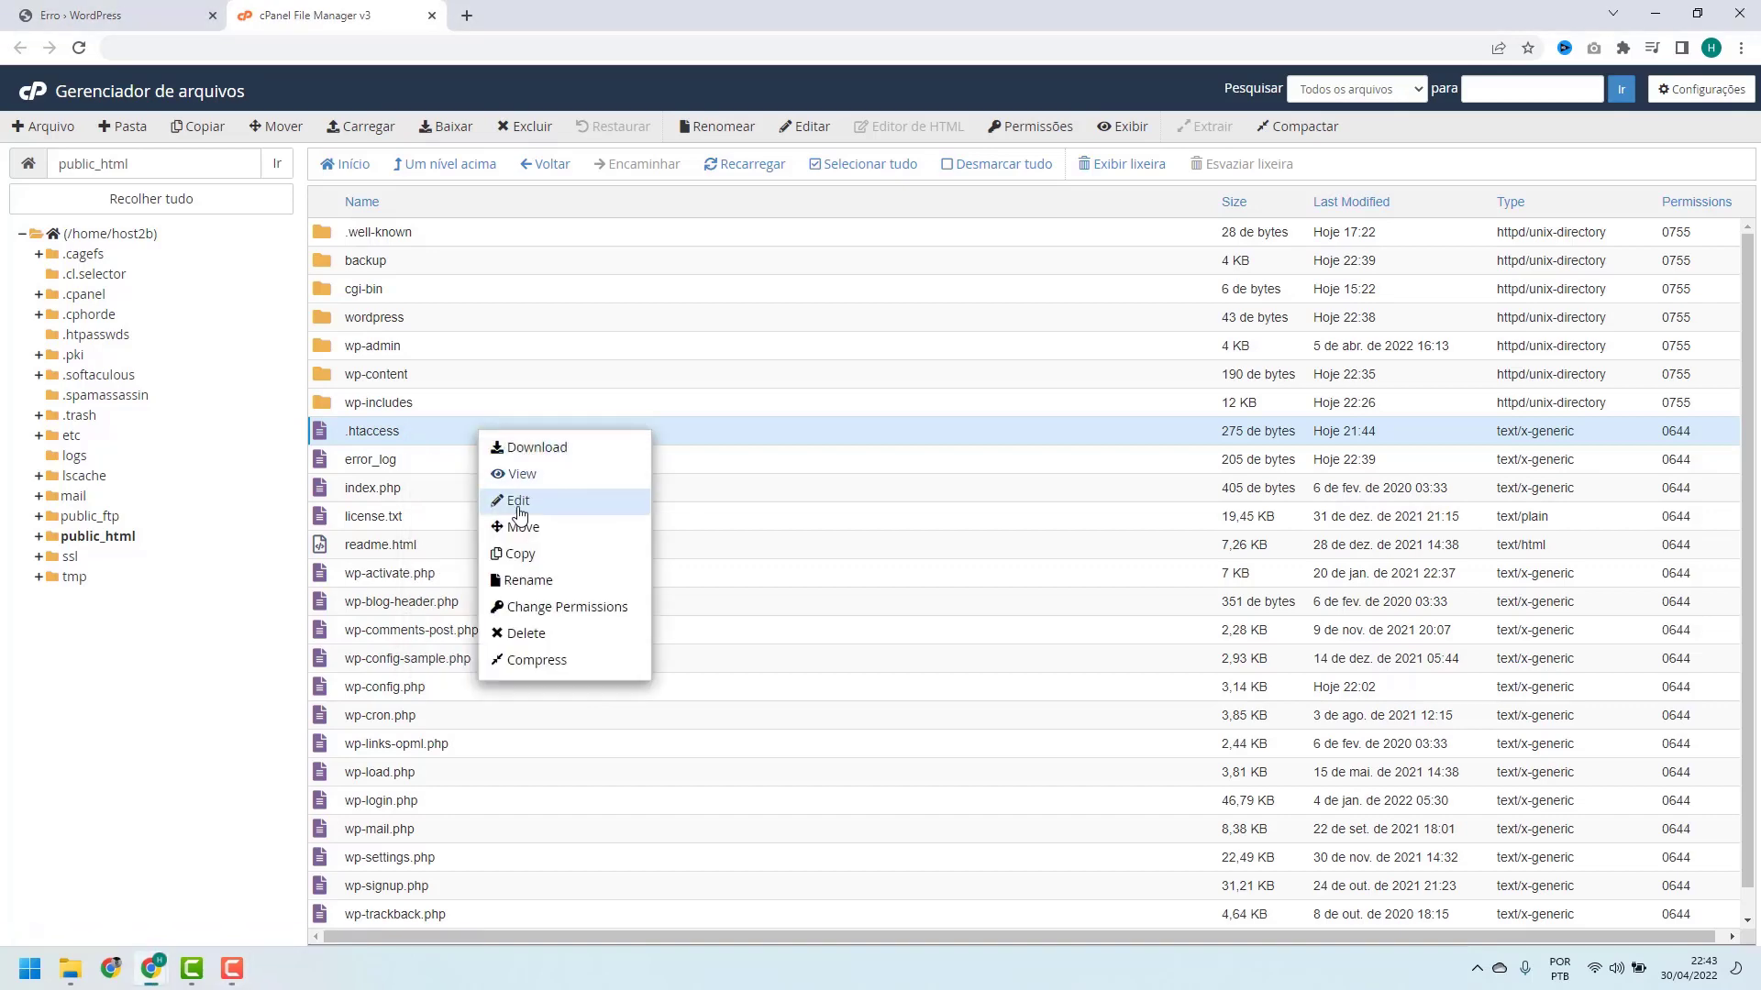
{"action": "left_click", "coordinate": [524, 582]}
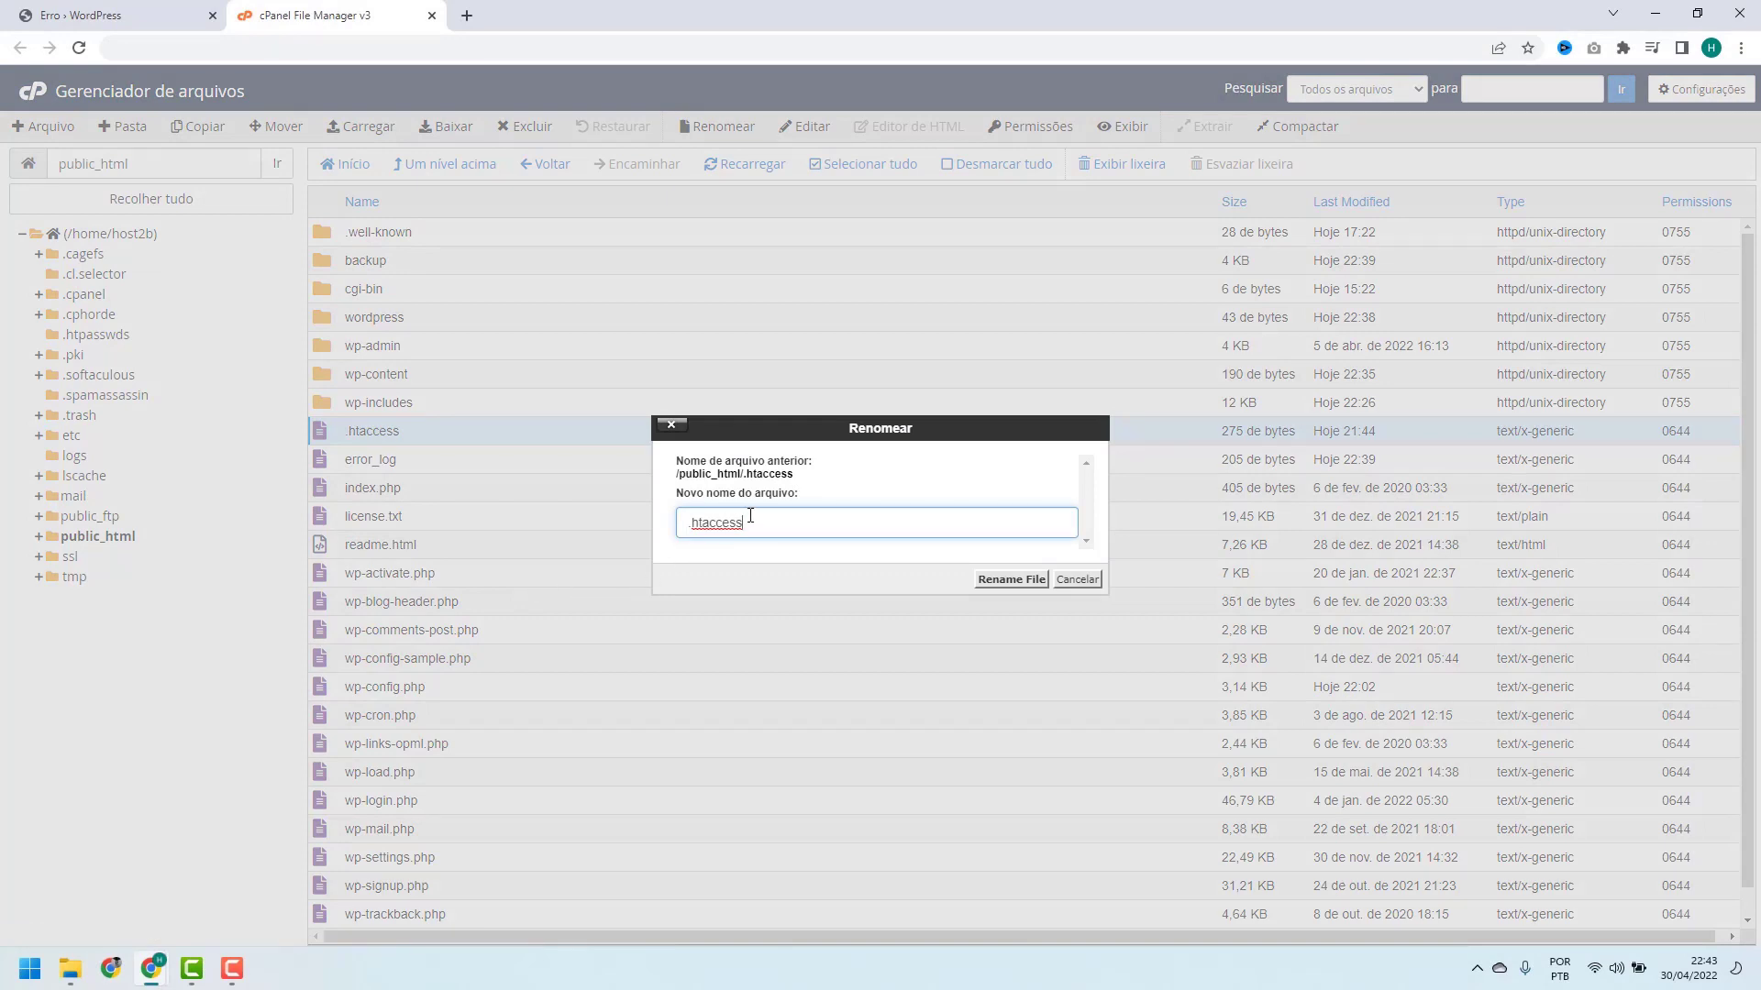
{"action": "type", "text": "-antigo"}
{"action": "left_click", "coordinate": [994, 587]}
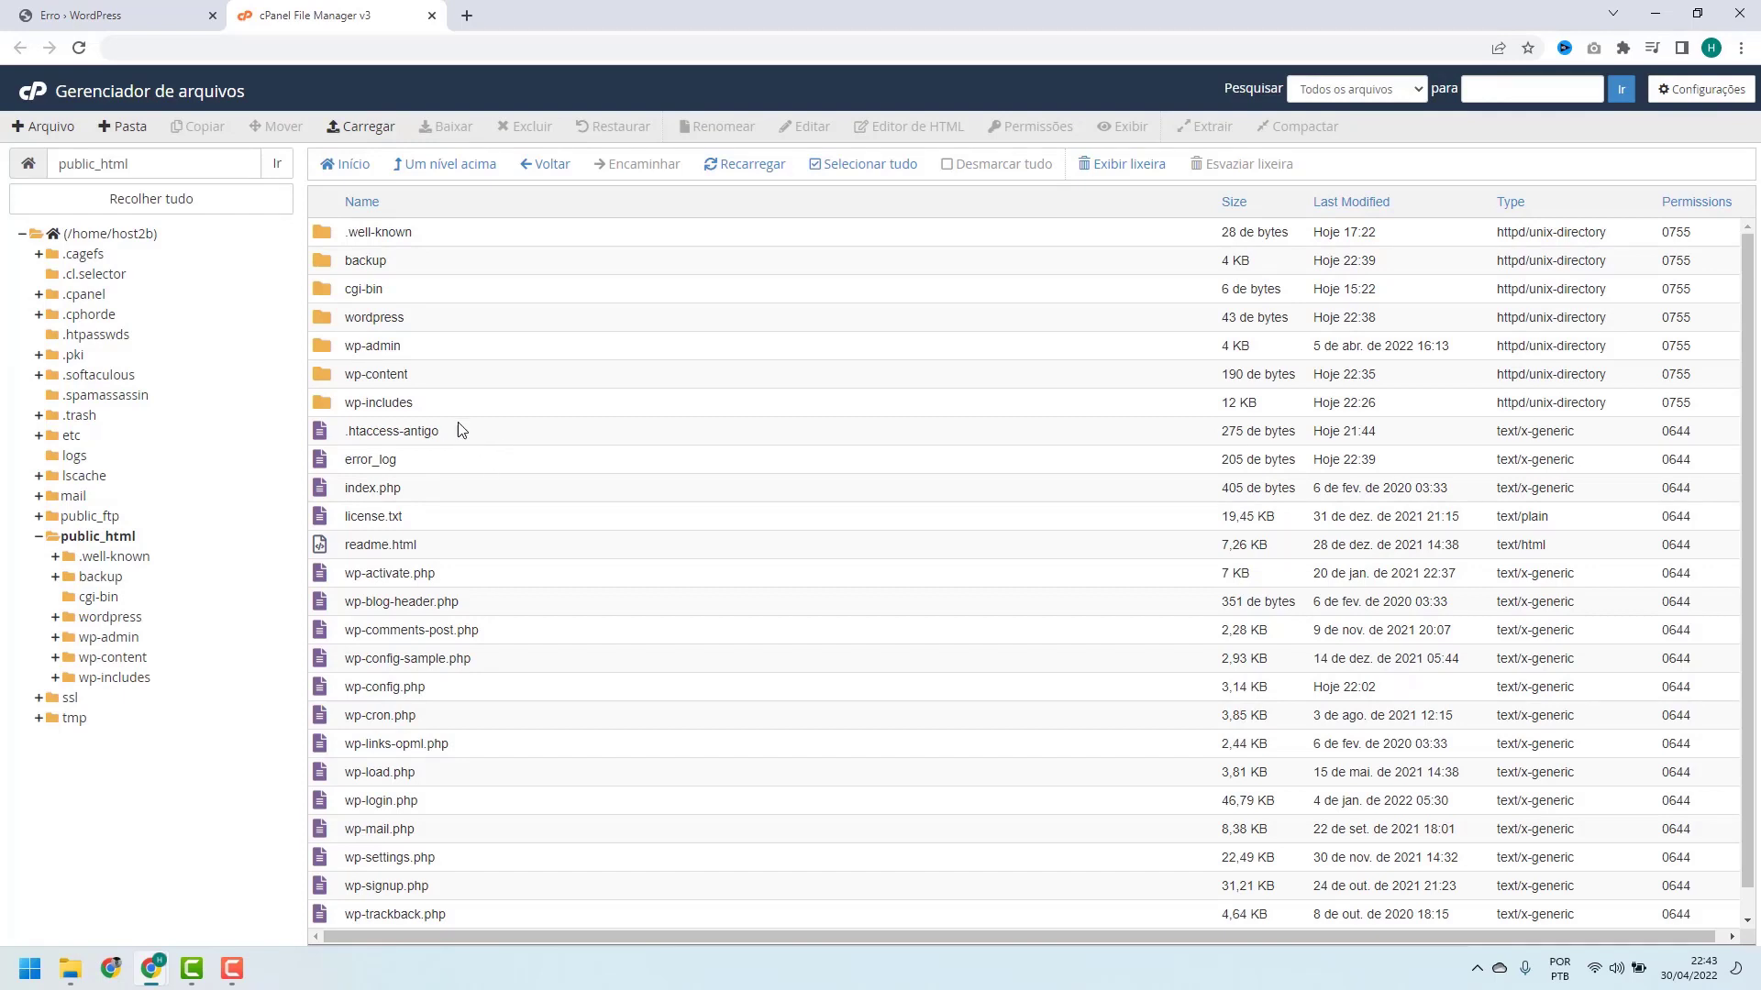
Create a new file named .htaccess in /public_html and open it in the code editor.
{"action": "left_click", "coordinate": [50, 133]}
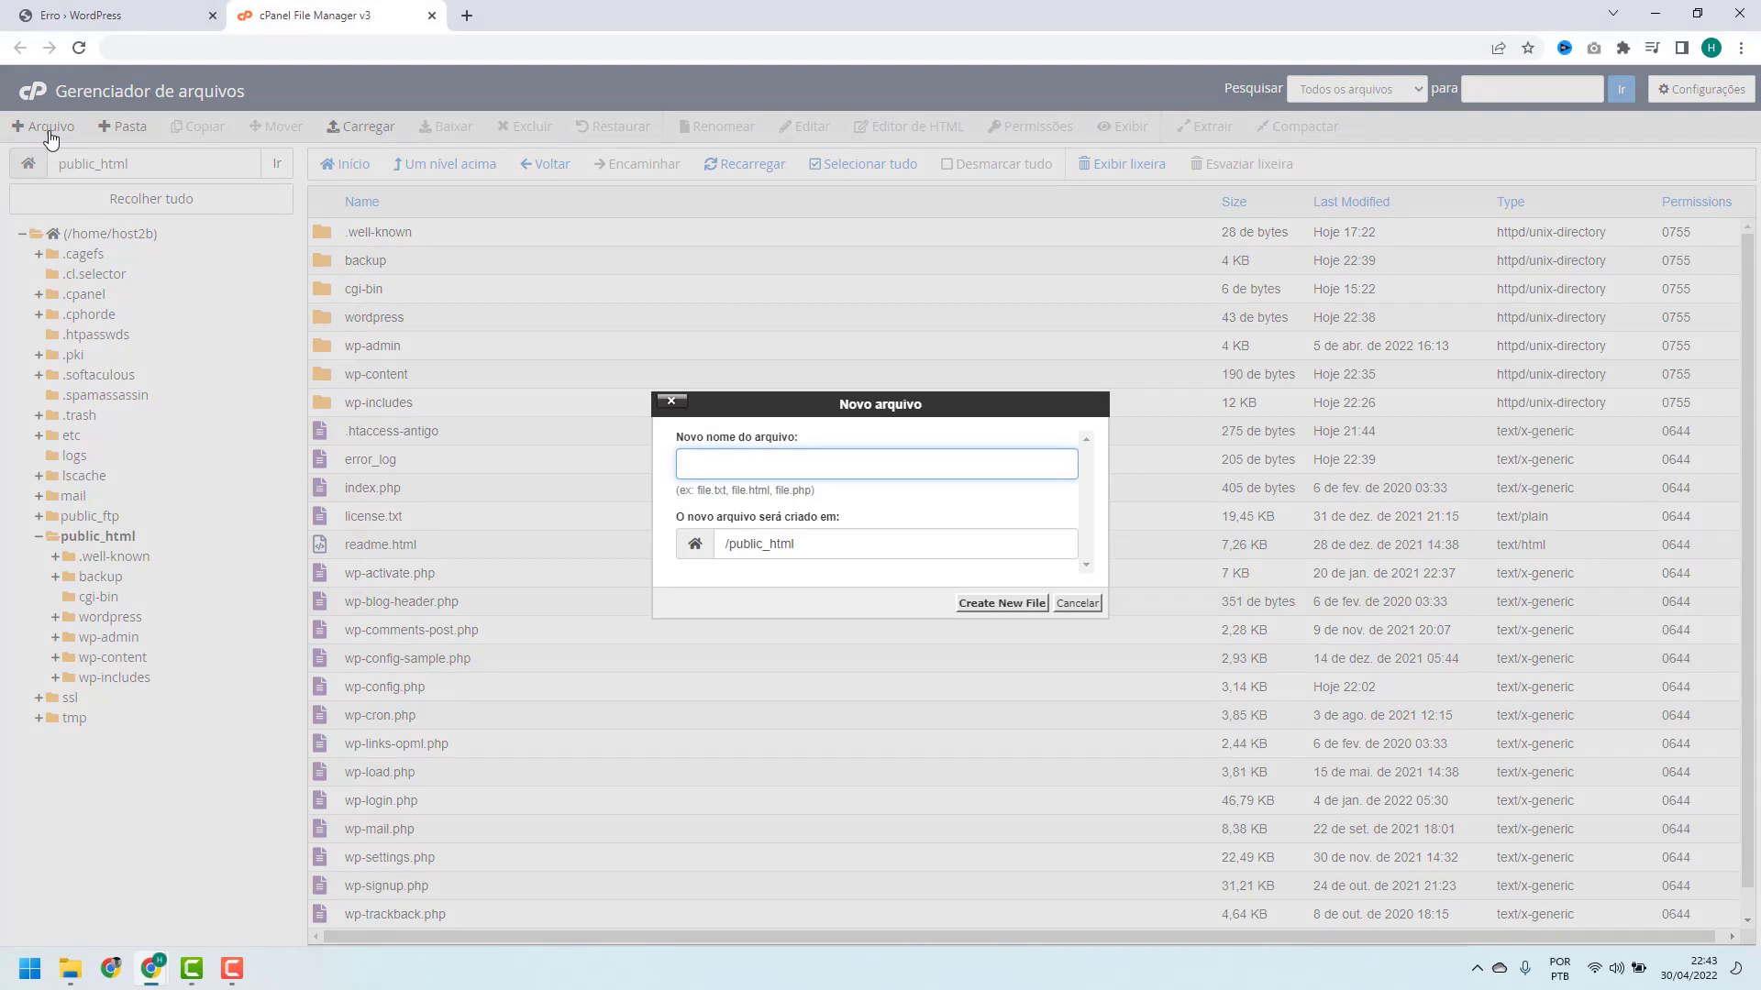
{"action": "type", "text": ".htaccess"}
{"action": "left_click", "coordinate": [1004, 604]}
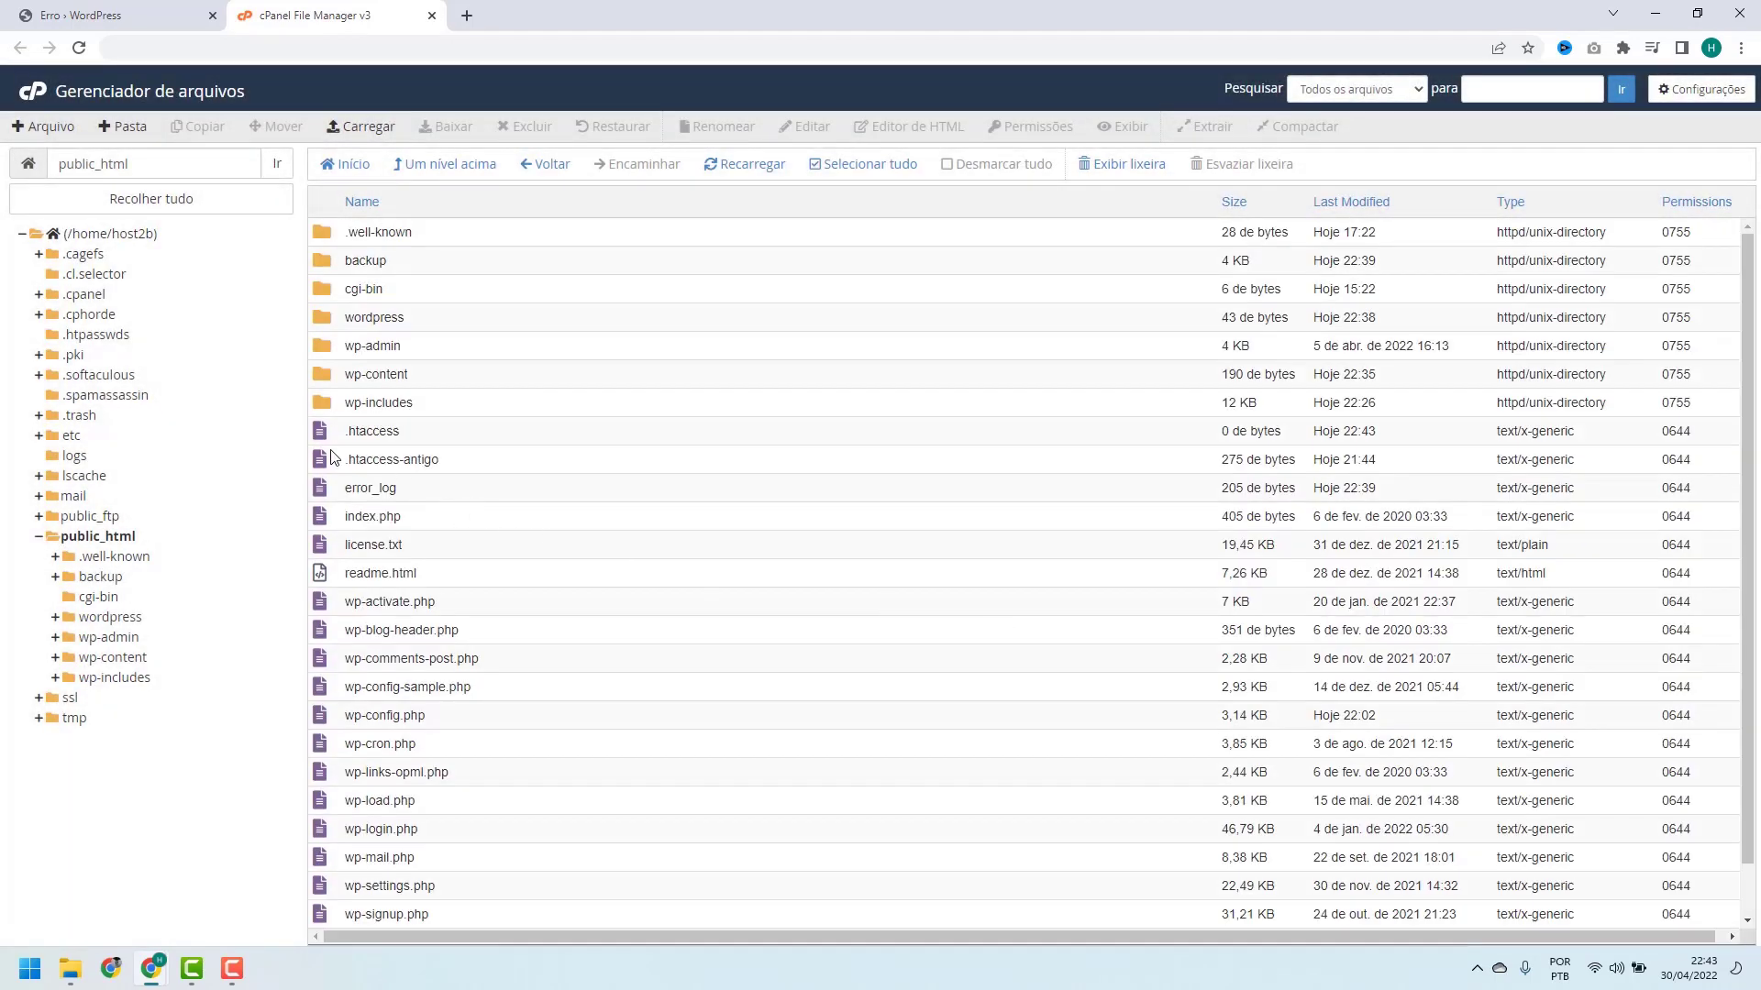
{"action": "left_click", "coordinate": [408, 431]}
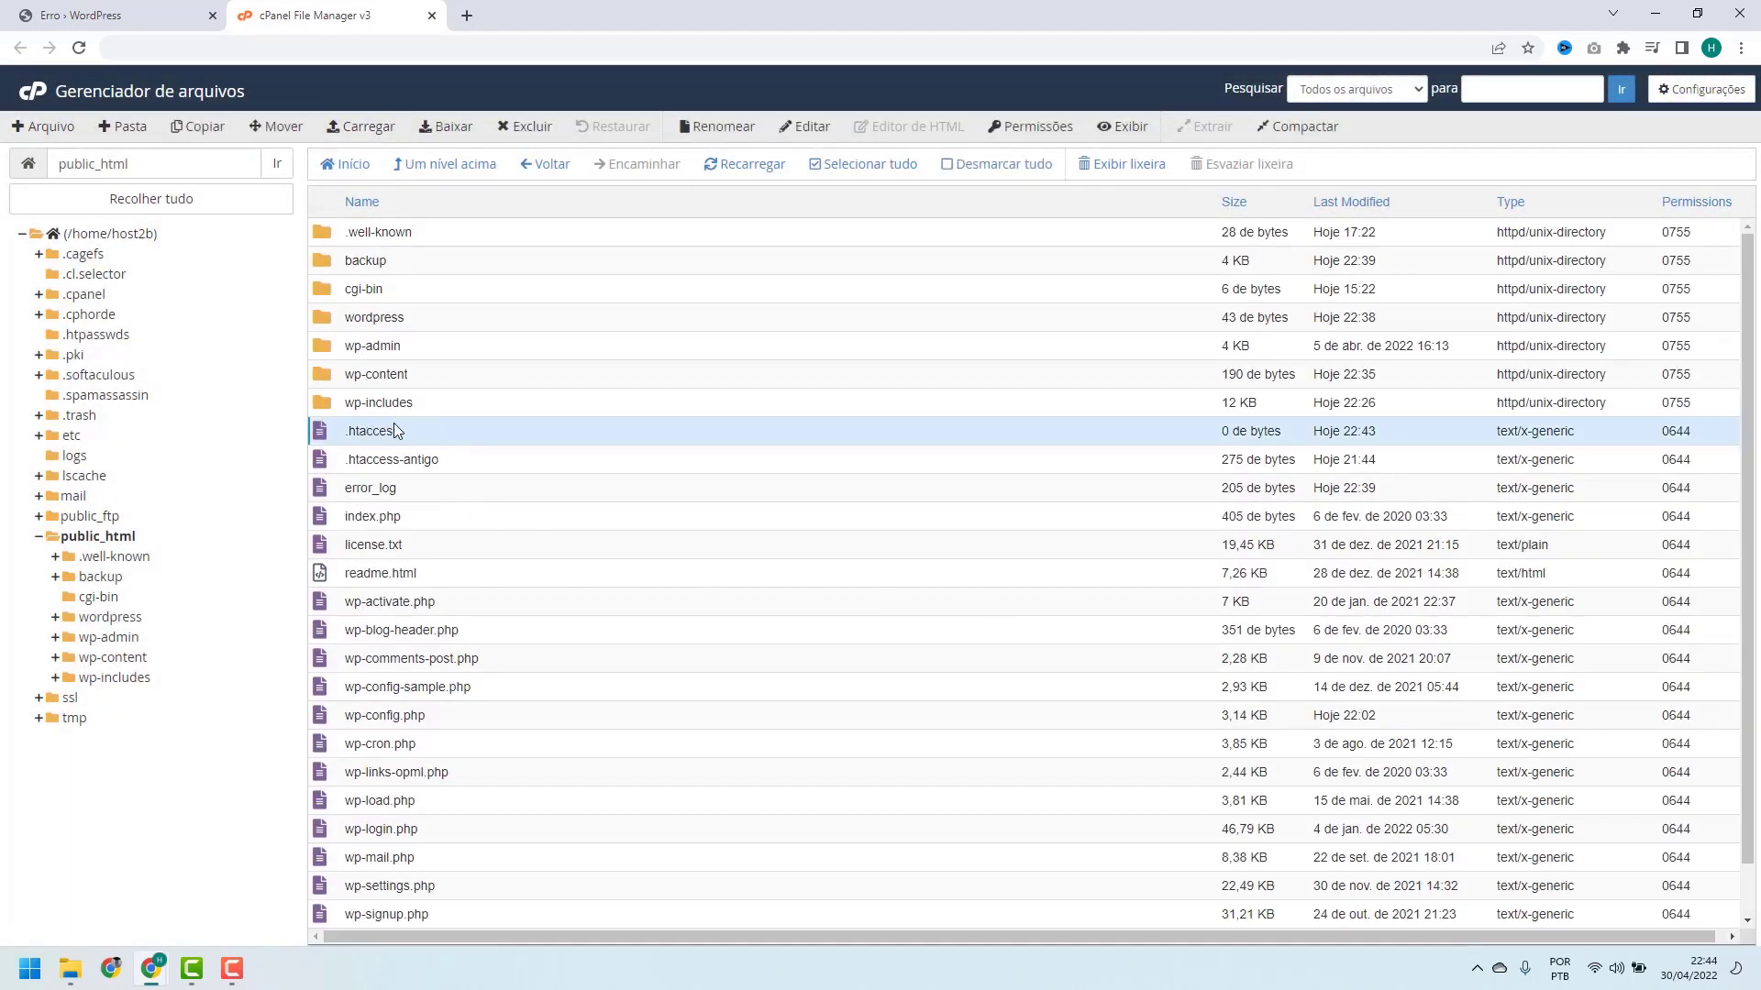
{"action": "right_click", "coordinate": [408, 433]}
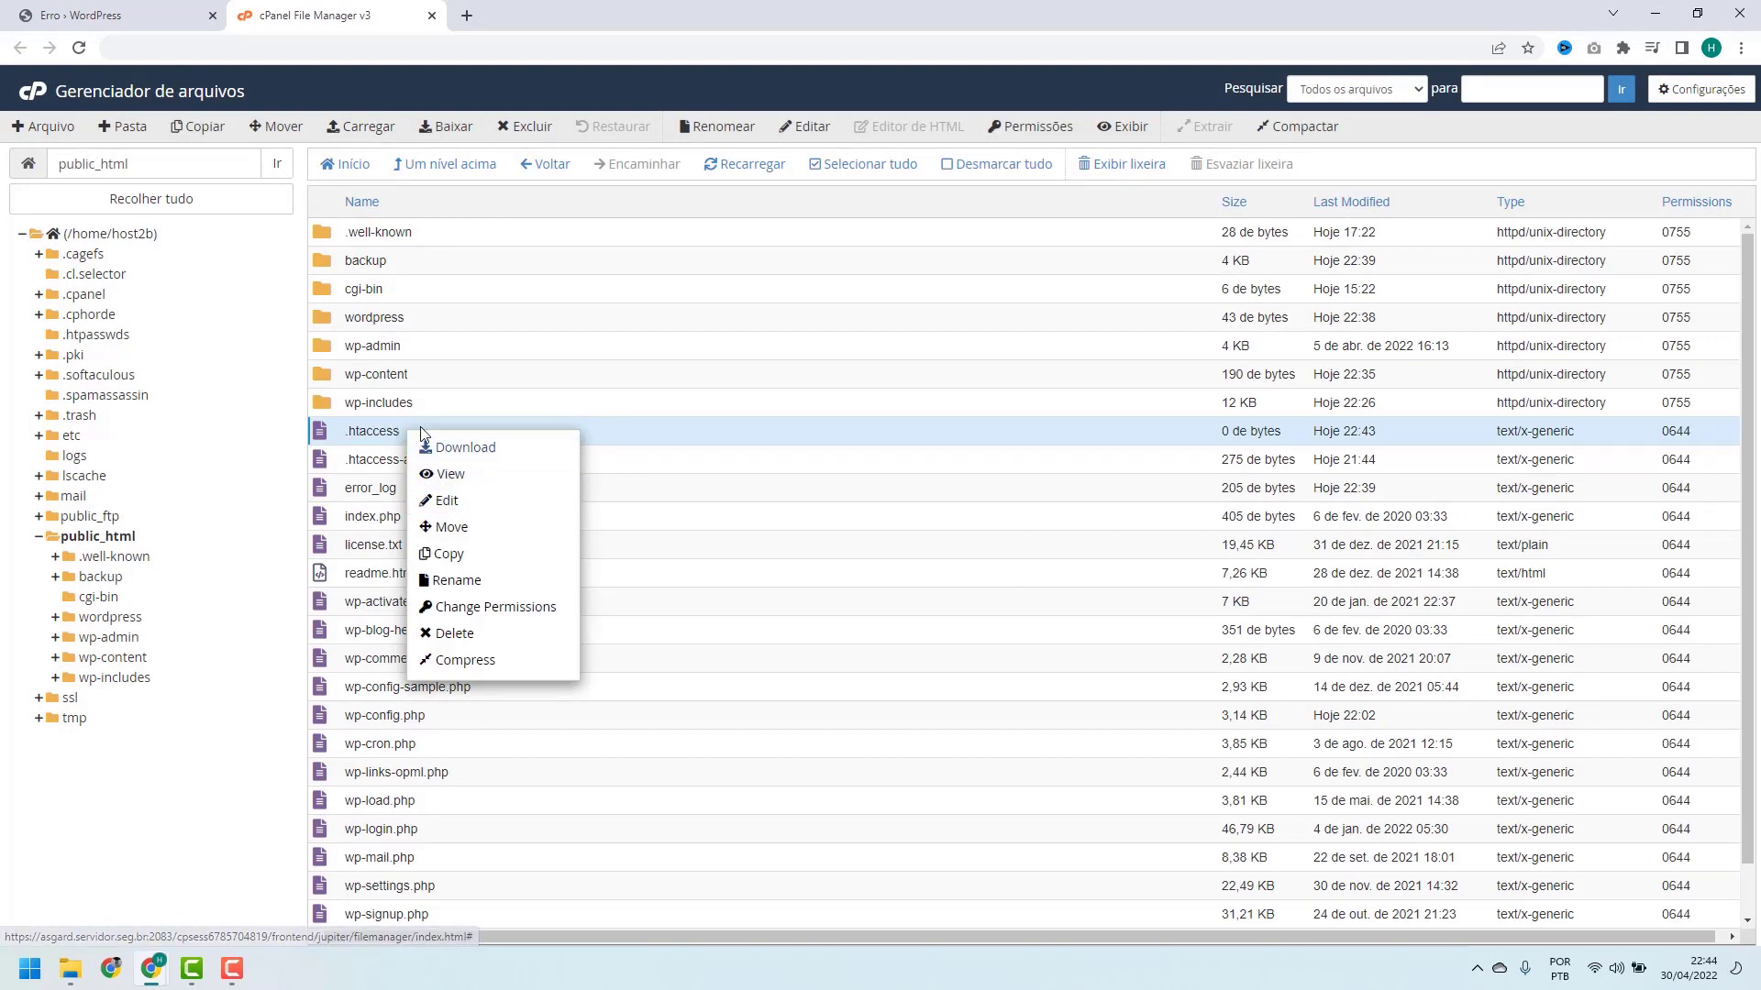
{"action": "left_click", "coordinate": [450, 501]}
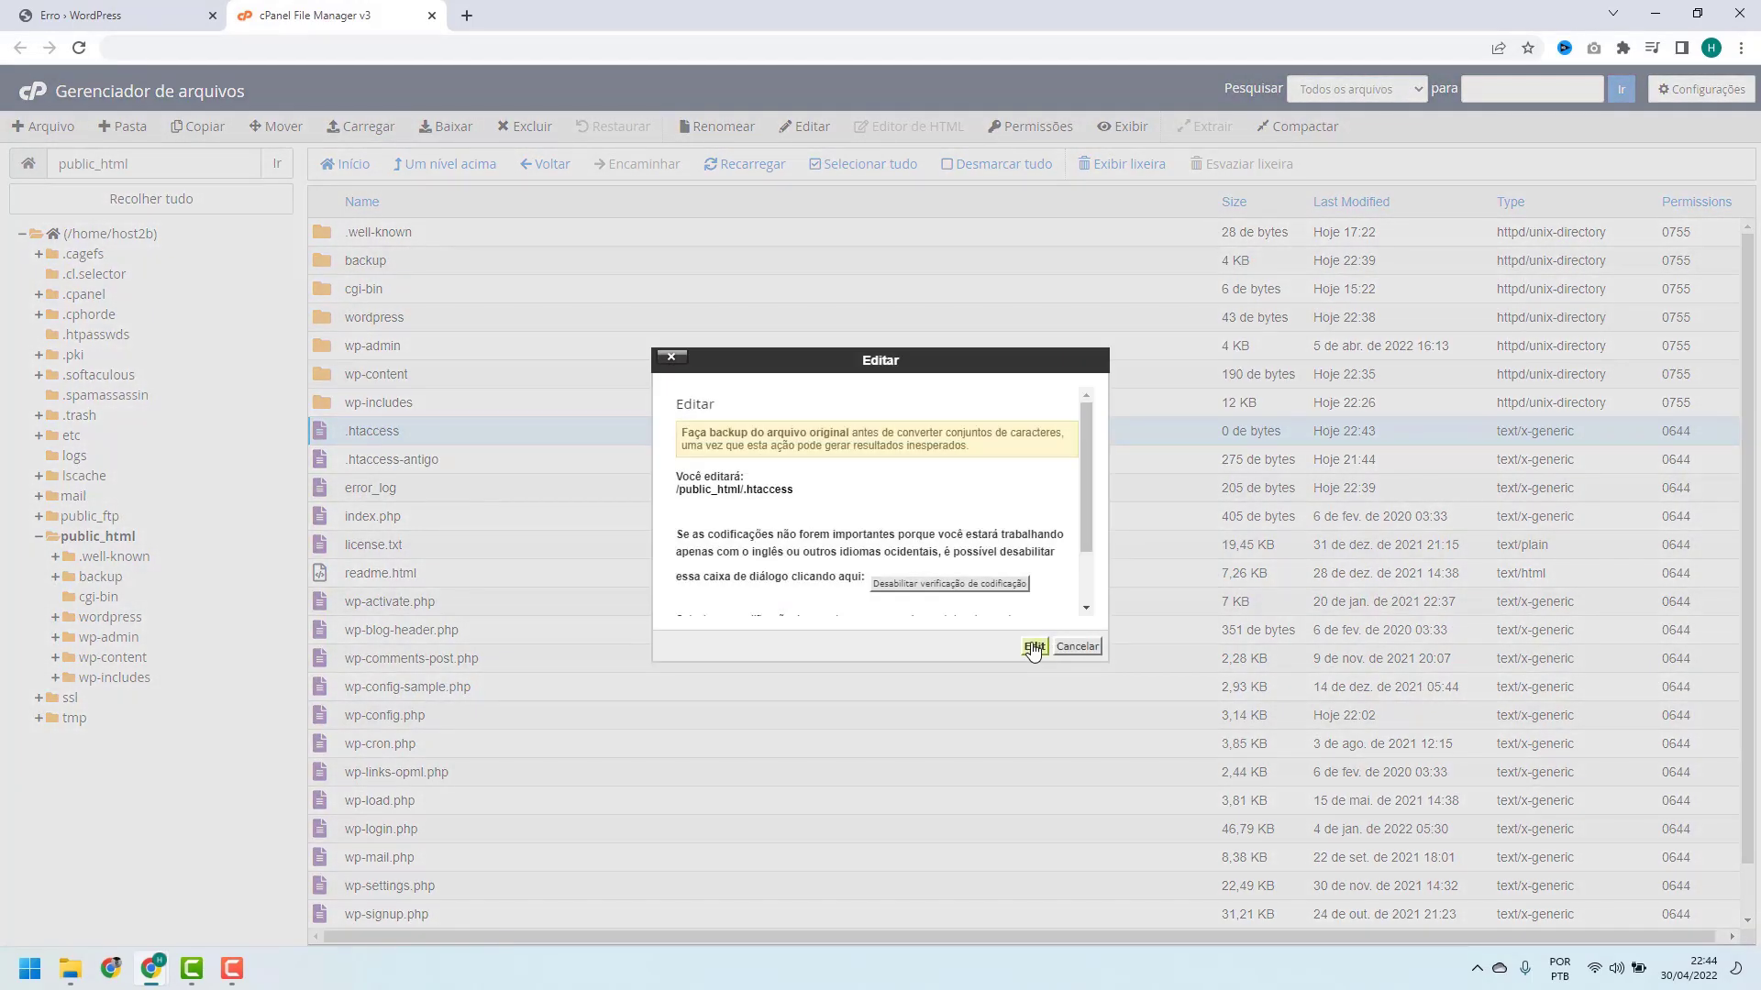
{"action": "left_click", "coordinate": [1034, 648]}
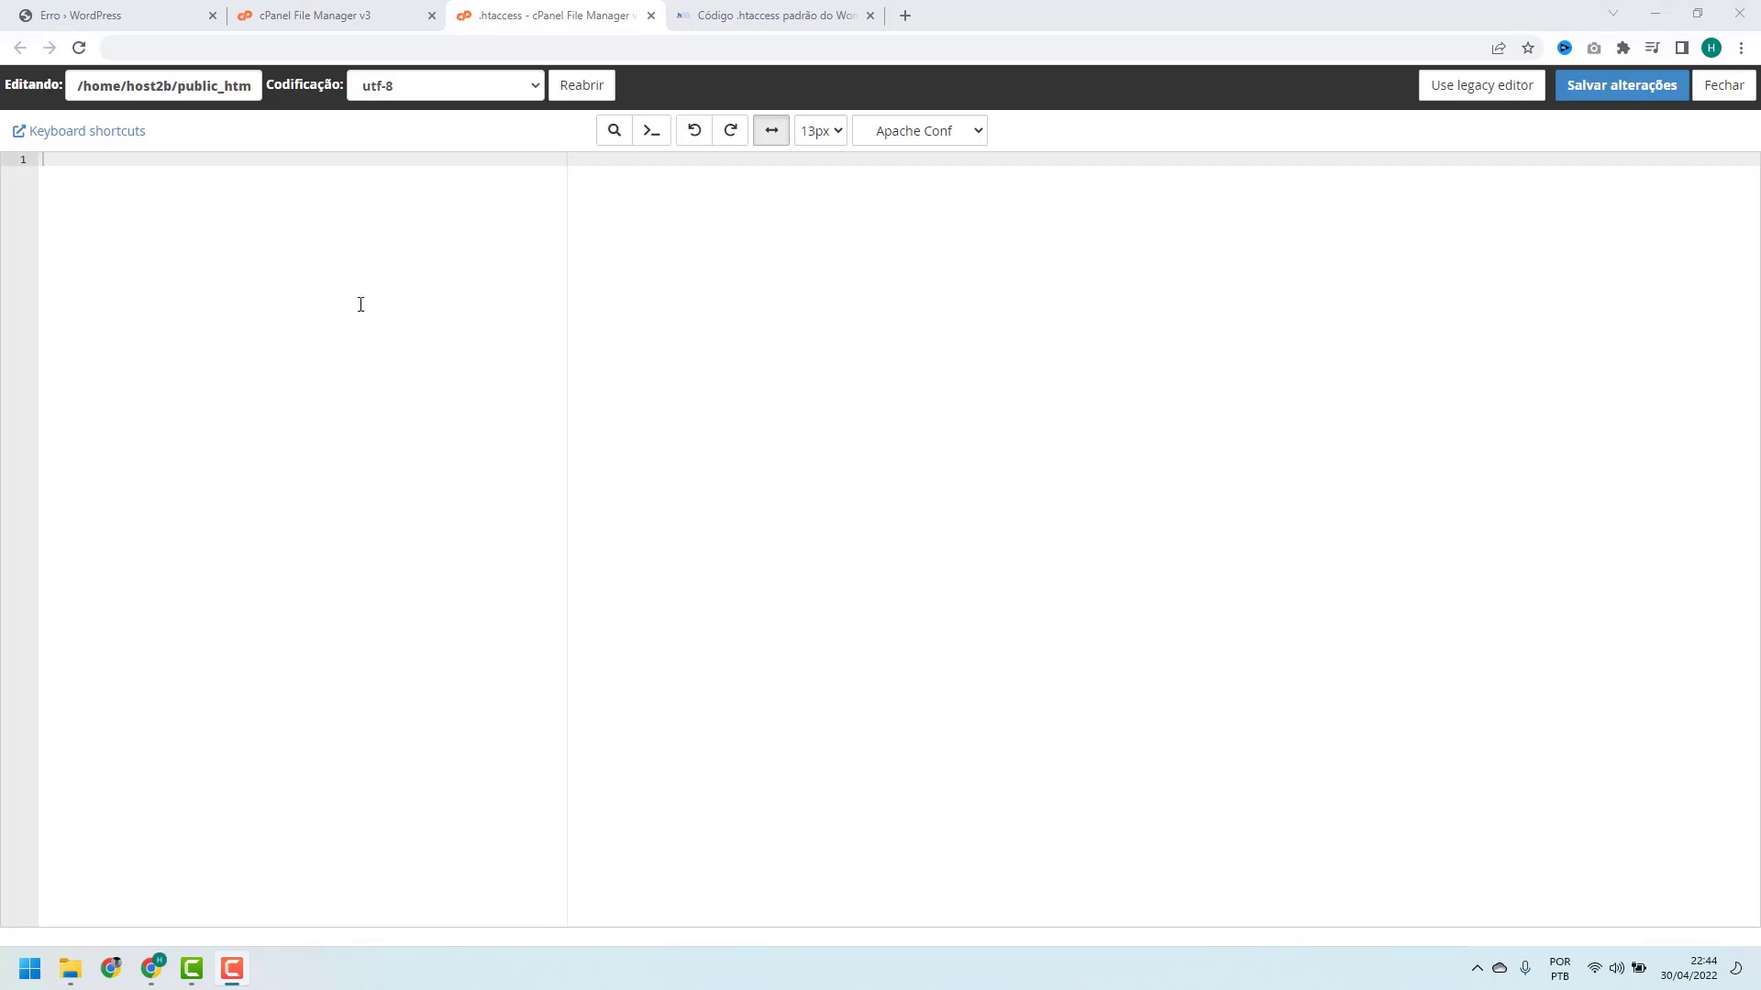
Copy the default WordPress .htaccess code, from # BEGIN WordPress to # END WordPress, from the host2b.net article.
{"action": "left_click", "coordinate": [729, 11]}
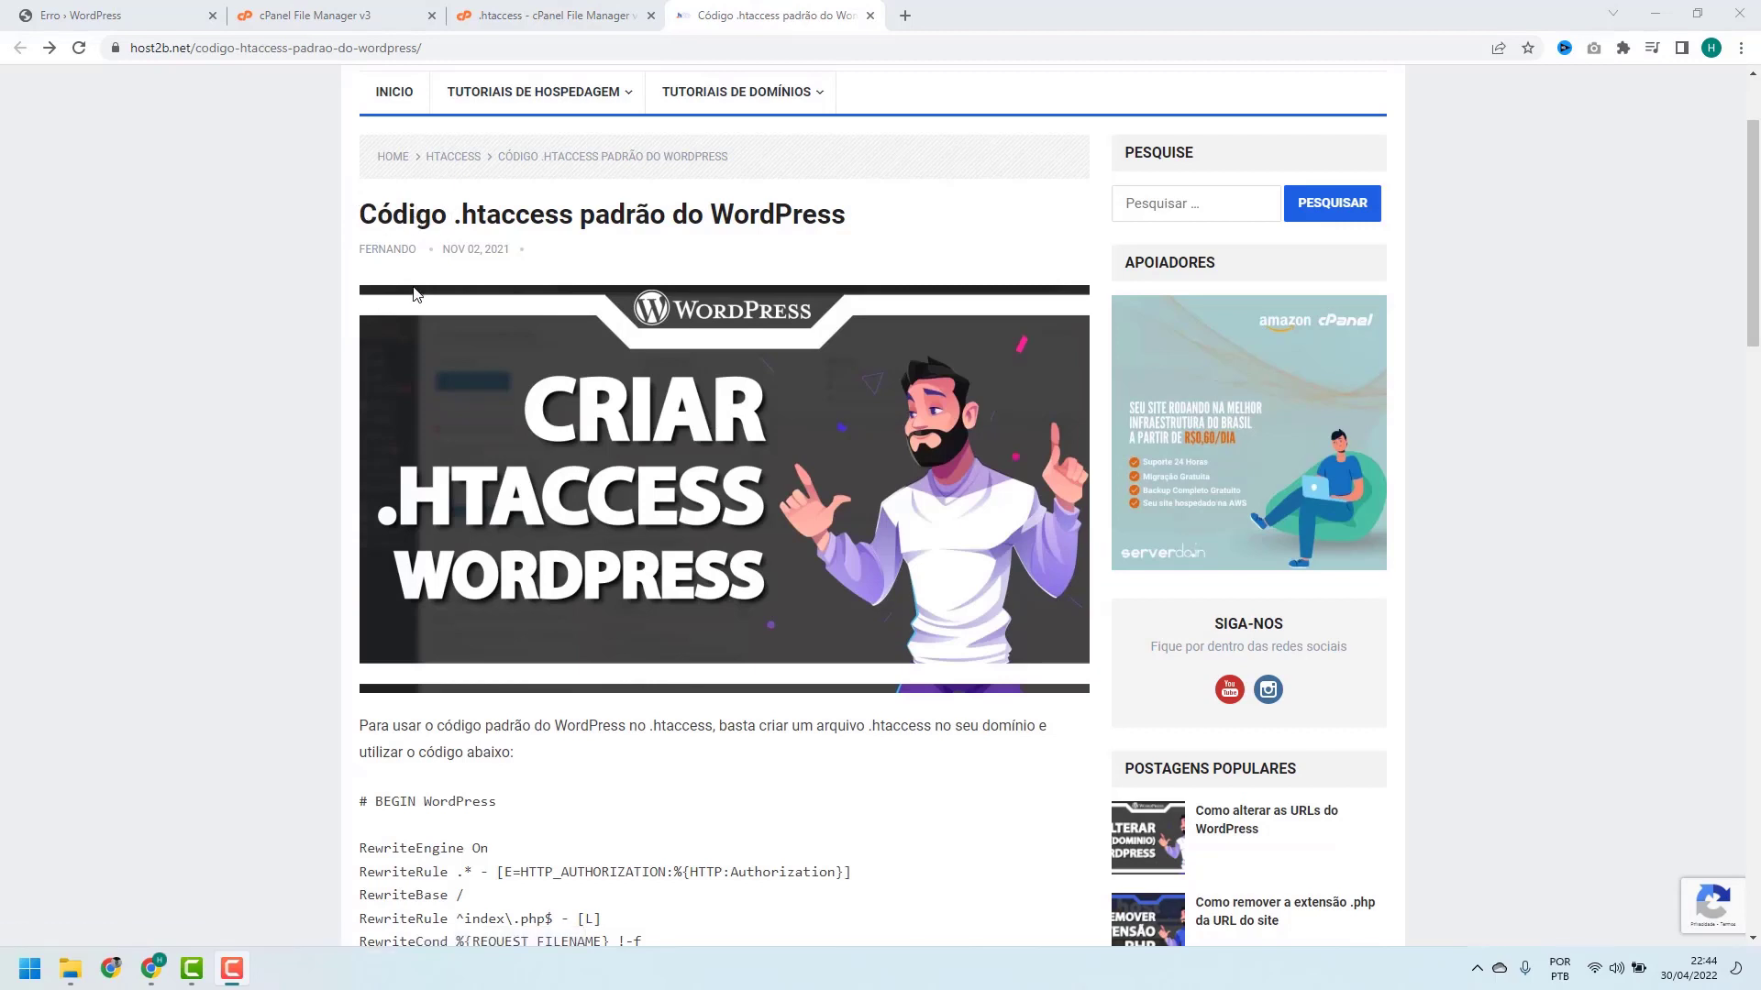
{"action": "scroll", "coordinate": [420, 294], "scroll_direction": "down", "scroll_amount": 4}
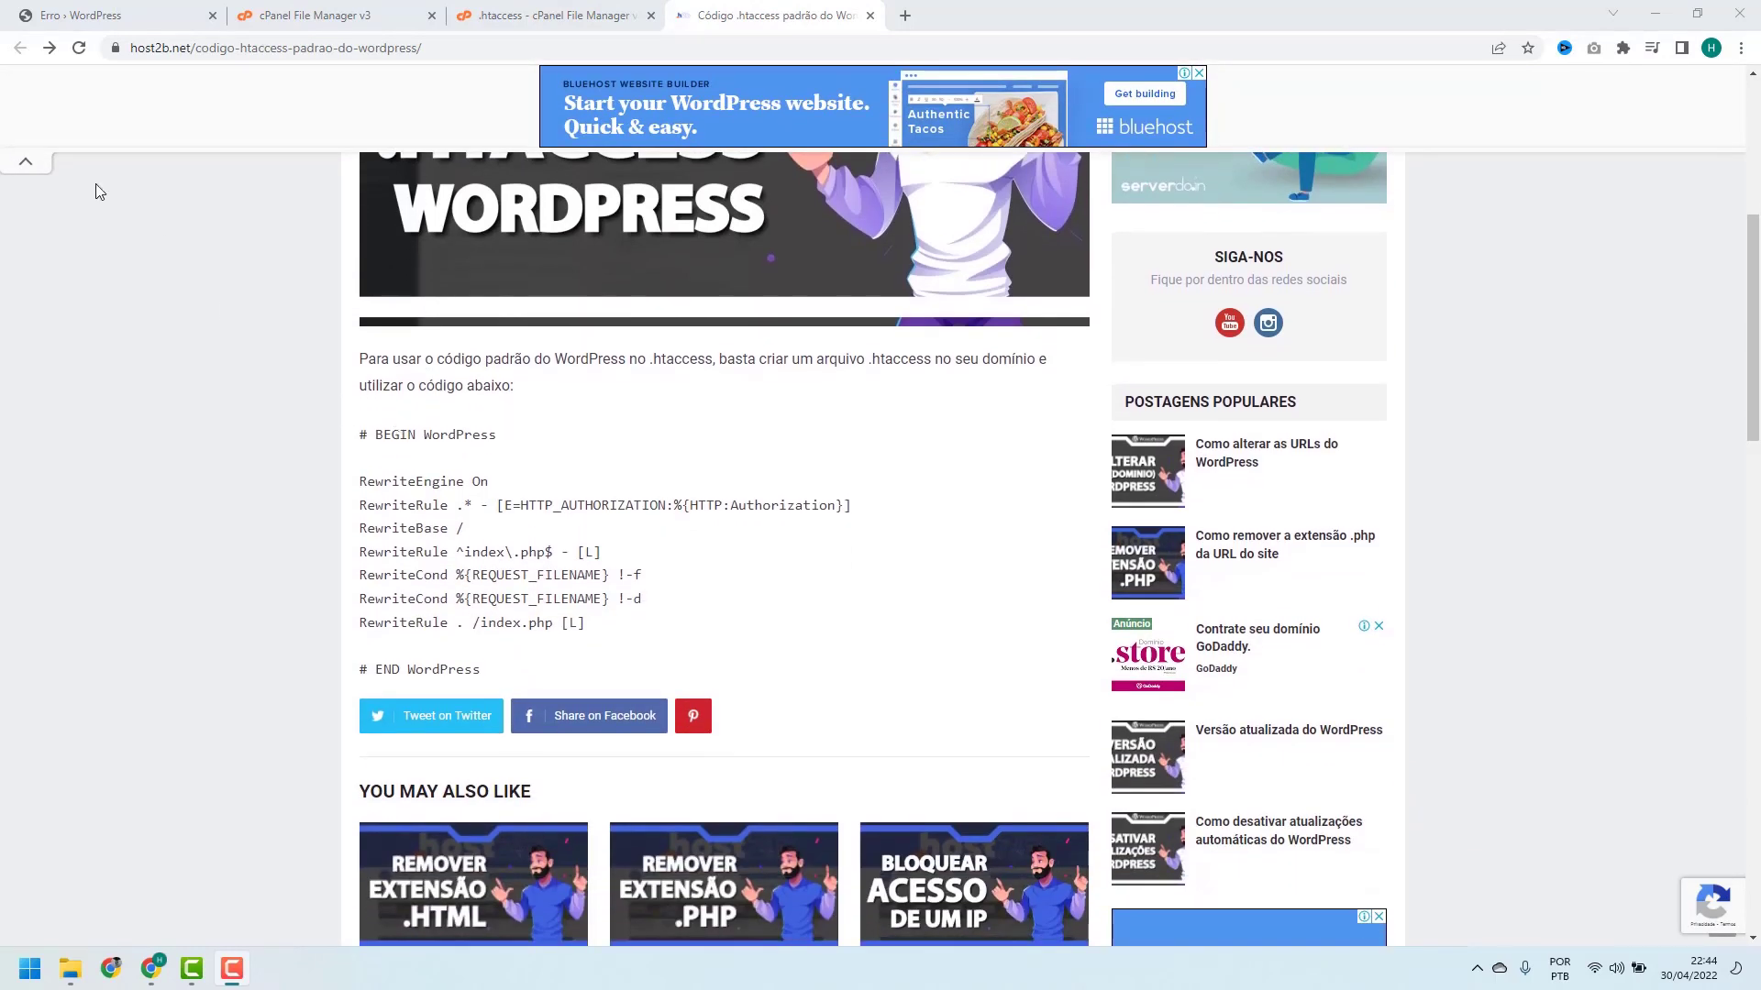
{"action": "left_click", "coordinate": [30, 163]}
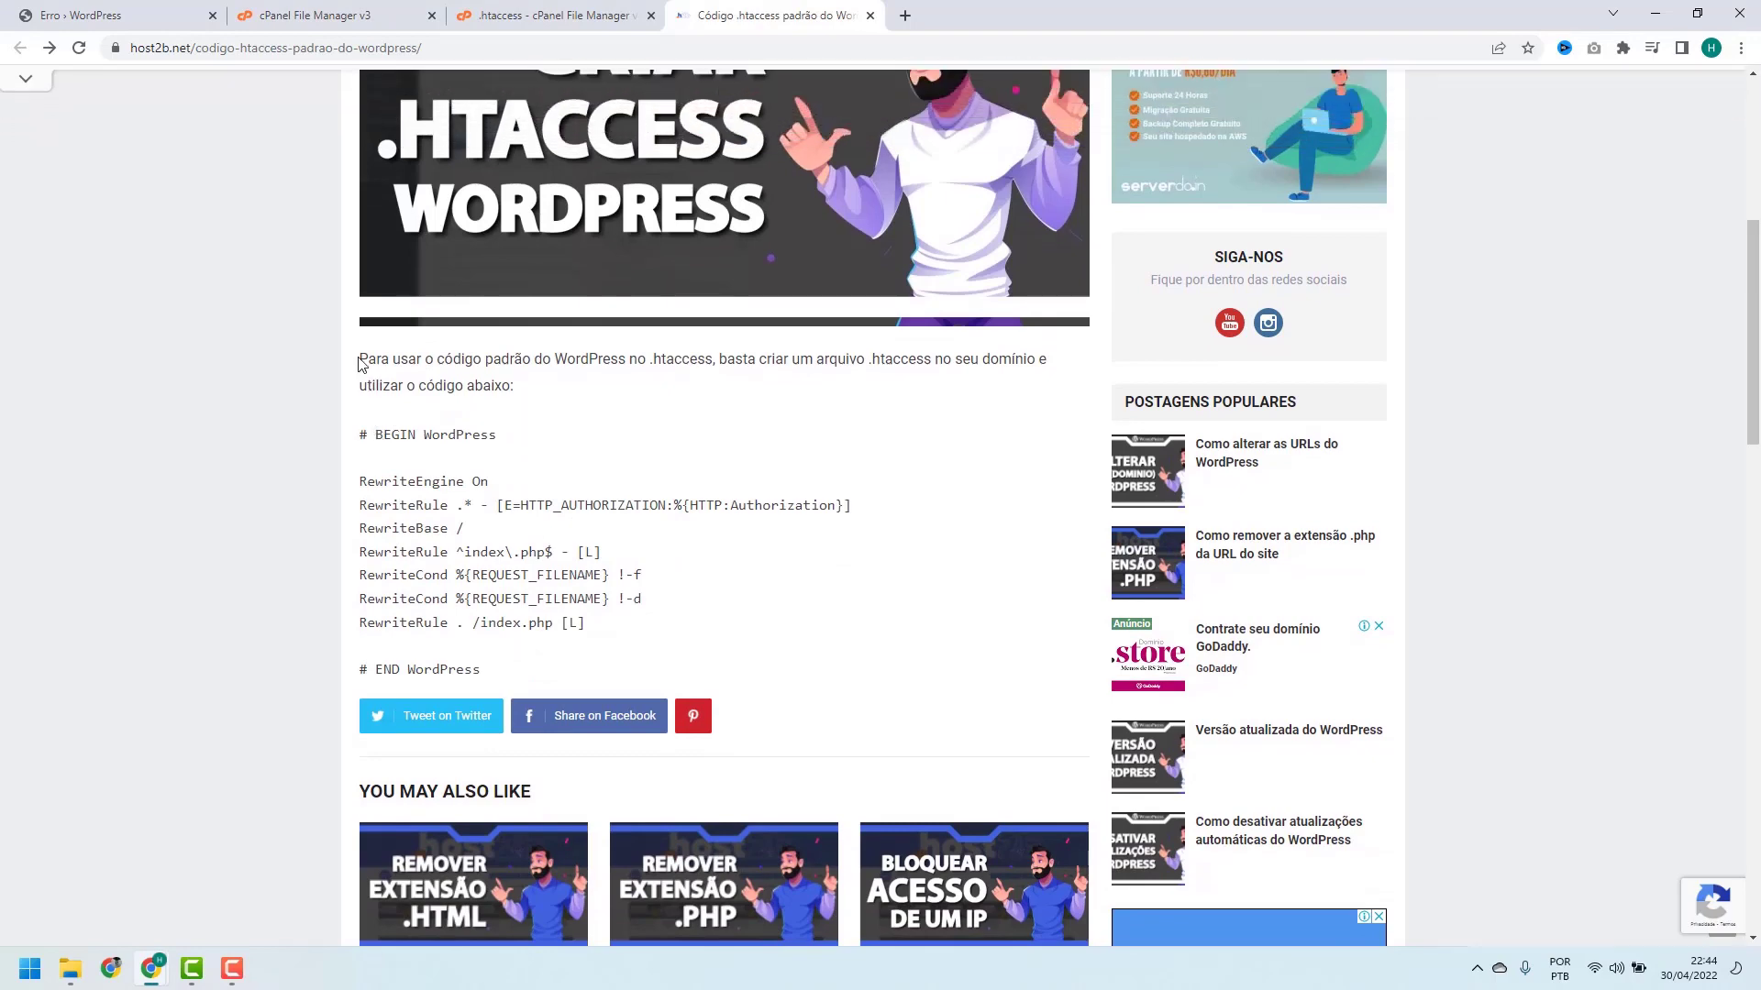
{"action": "scroll", "coordinate": [365, 367], "scroll_direction": "up", "scroll_amount": 3}
{"action": "scroll", "coordinate": [386, 404], "scroll_direction": "down", "scroll_amount": 2}
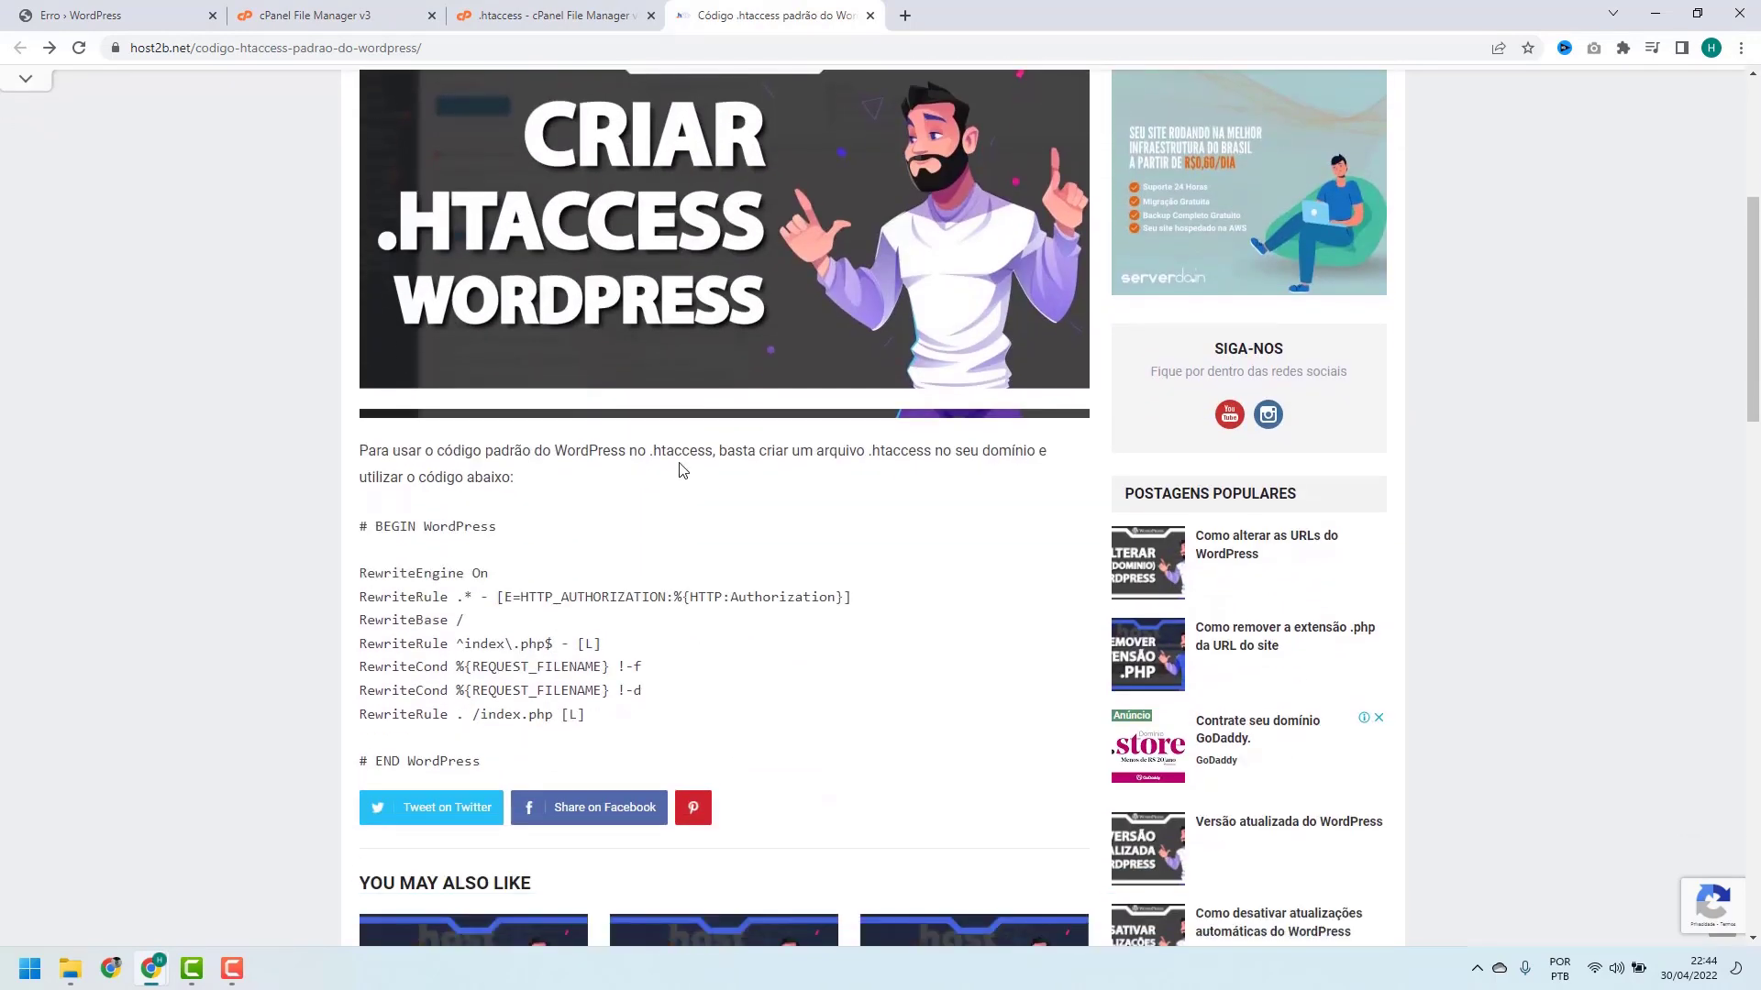
{"action": "scroll", "coordinate": [518, 674], "scroll_direction": "down", "scroll_amount": 1}
{"action": "left_click_drag", "start_coordinate": [495, 683], "coordinate": [340, 443]}
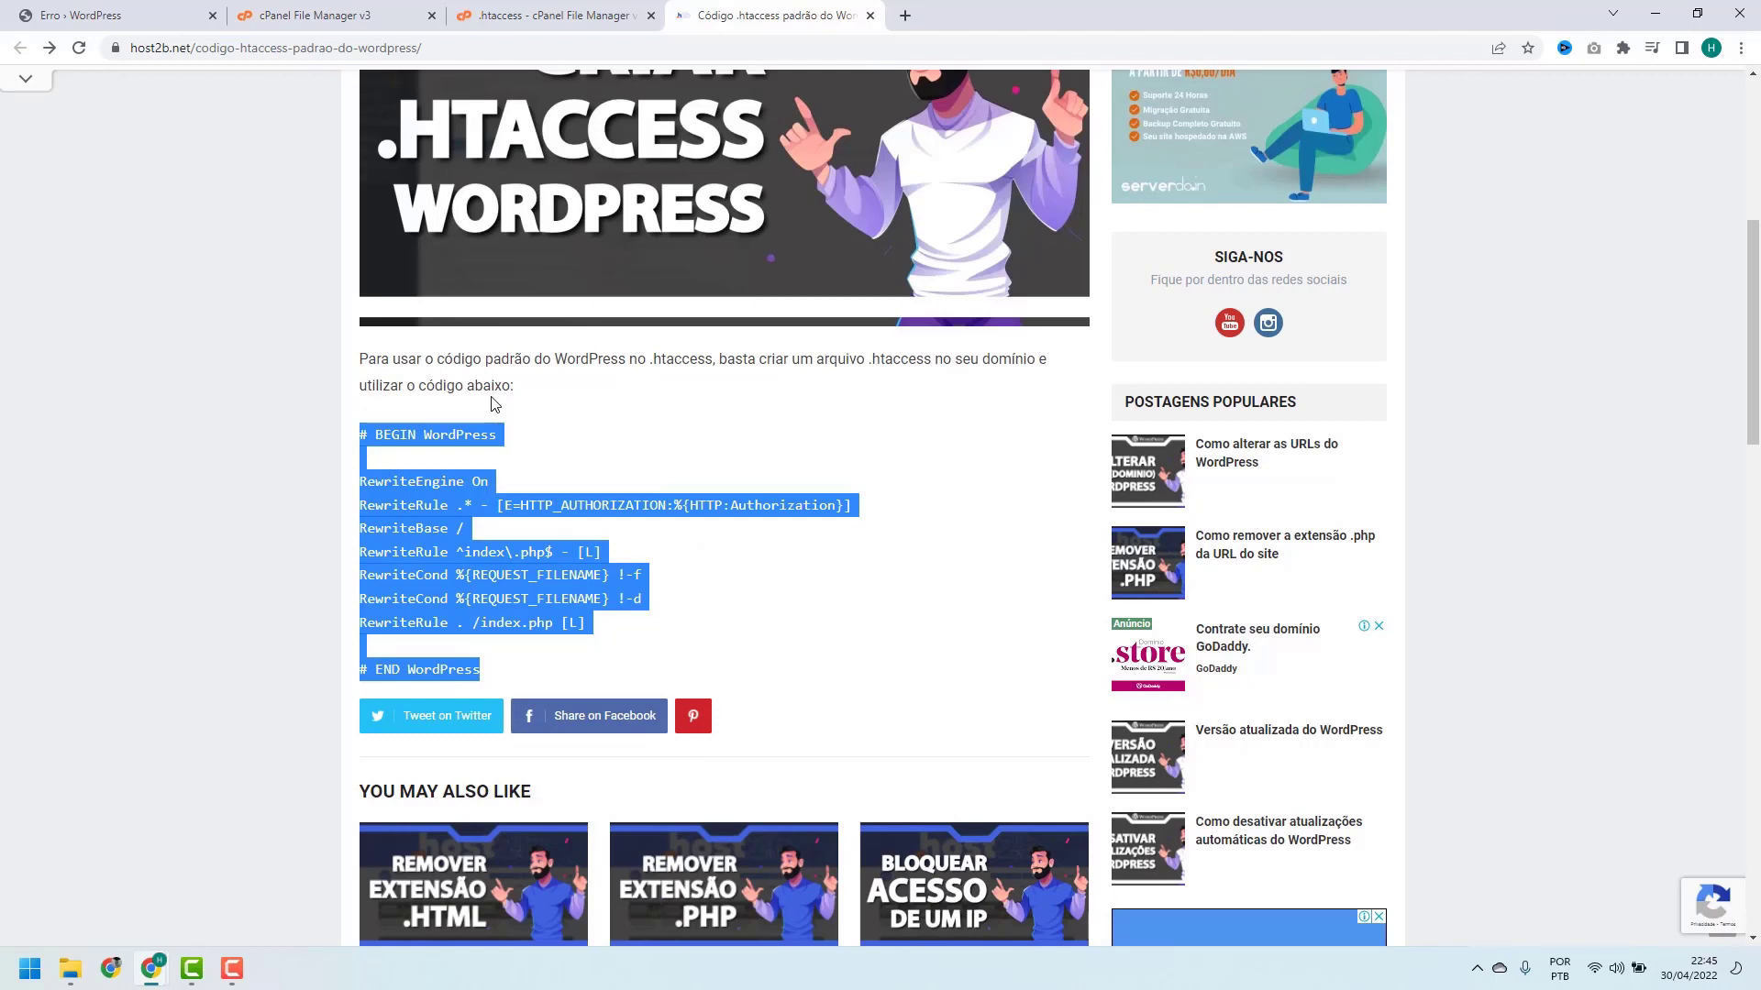
{"action": "left_click", "coordinate": [471, 499]}
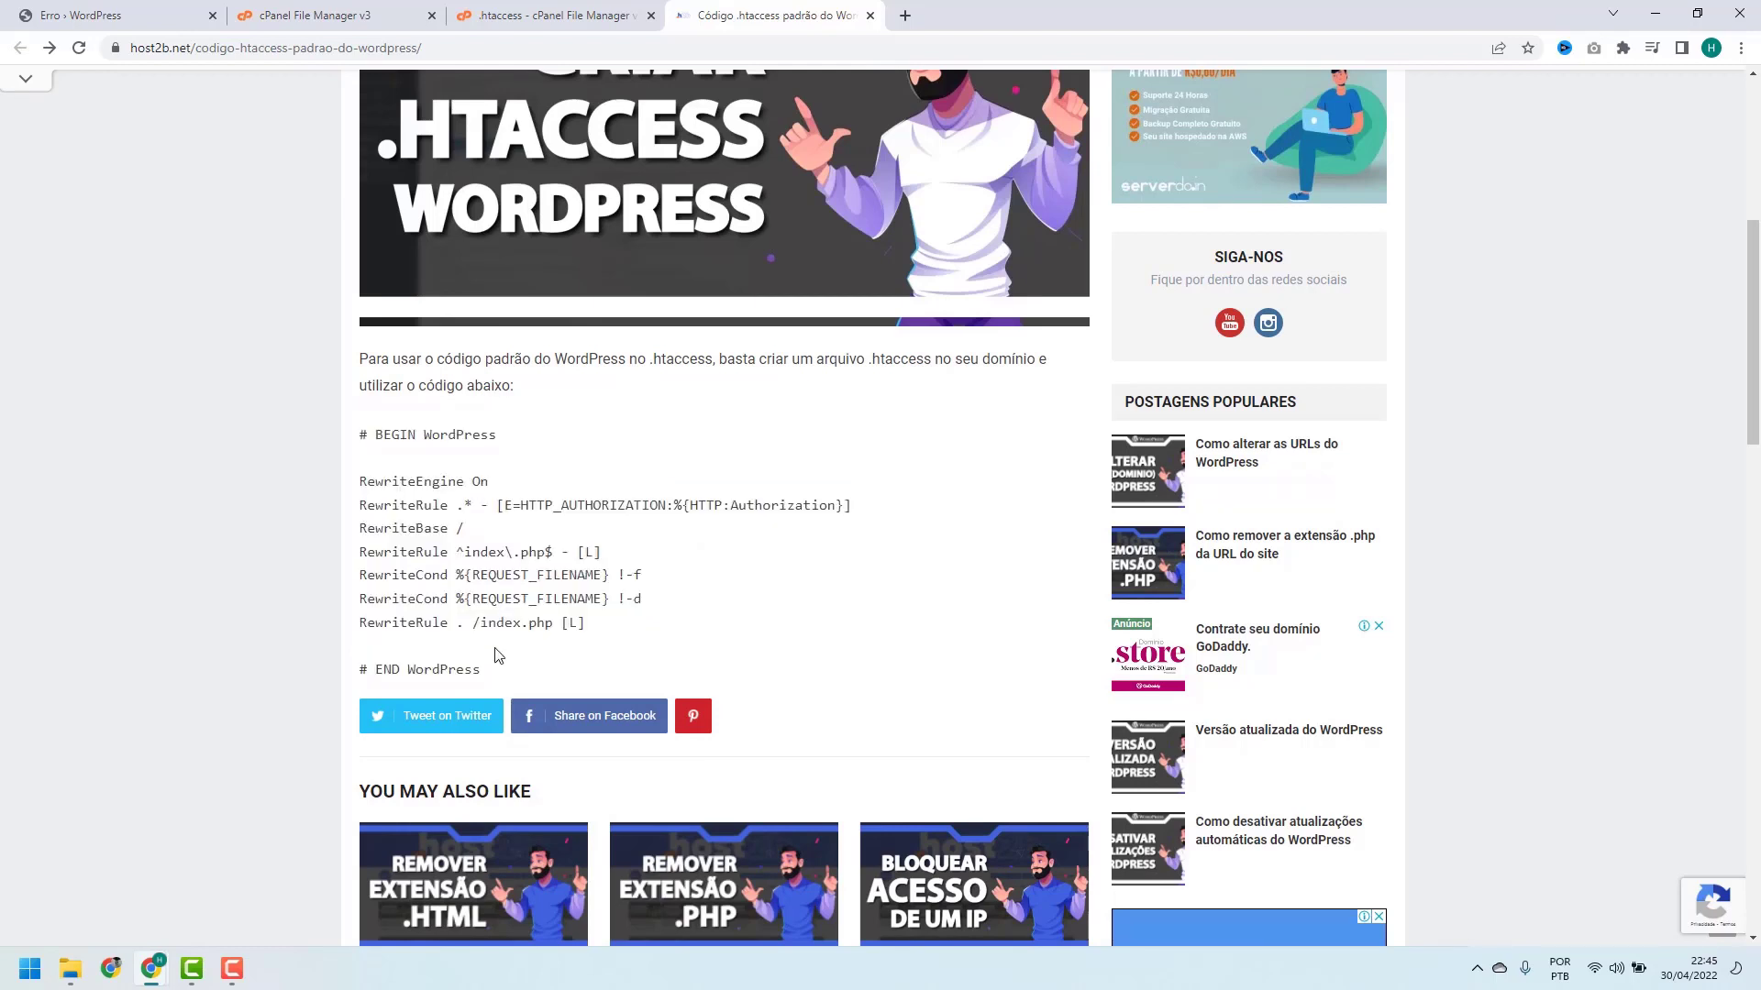
{"action": "left_click_drag", "start_coordinate": [486, 669], "coordinate": [356, 433]}
{"action": "key", "text": "ctrl+c"}
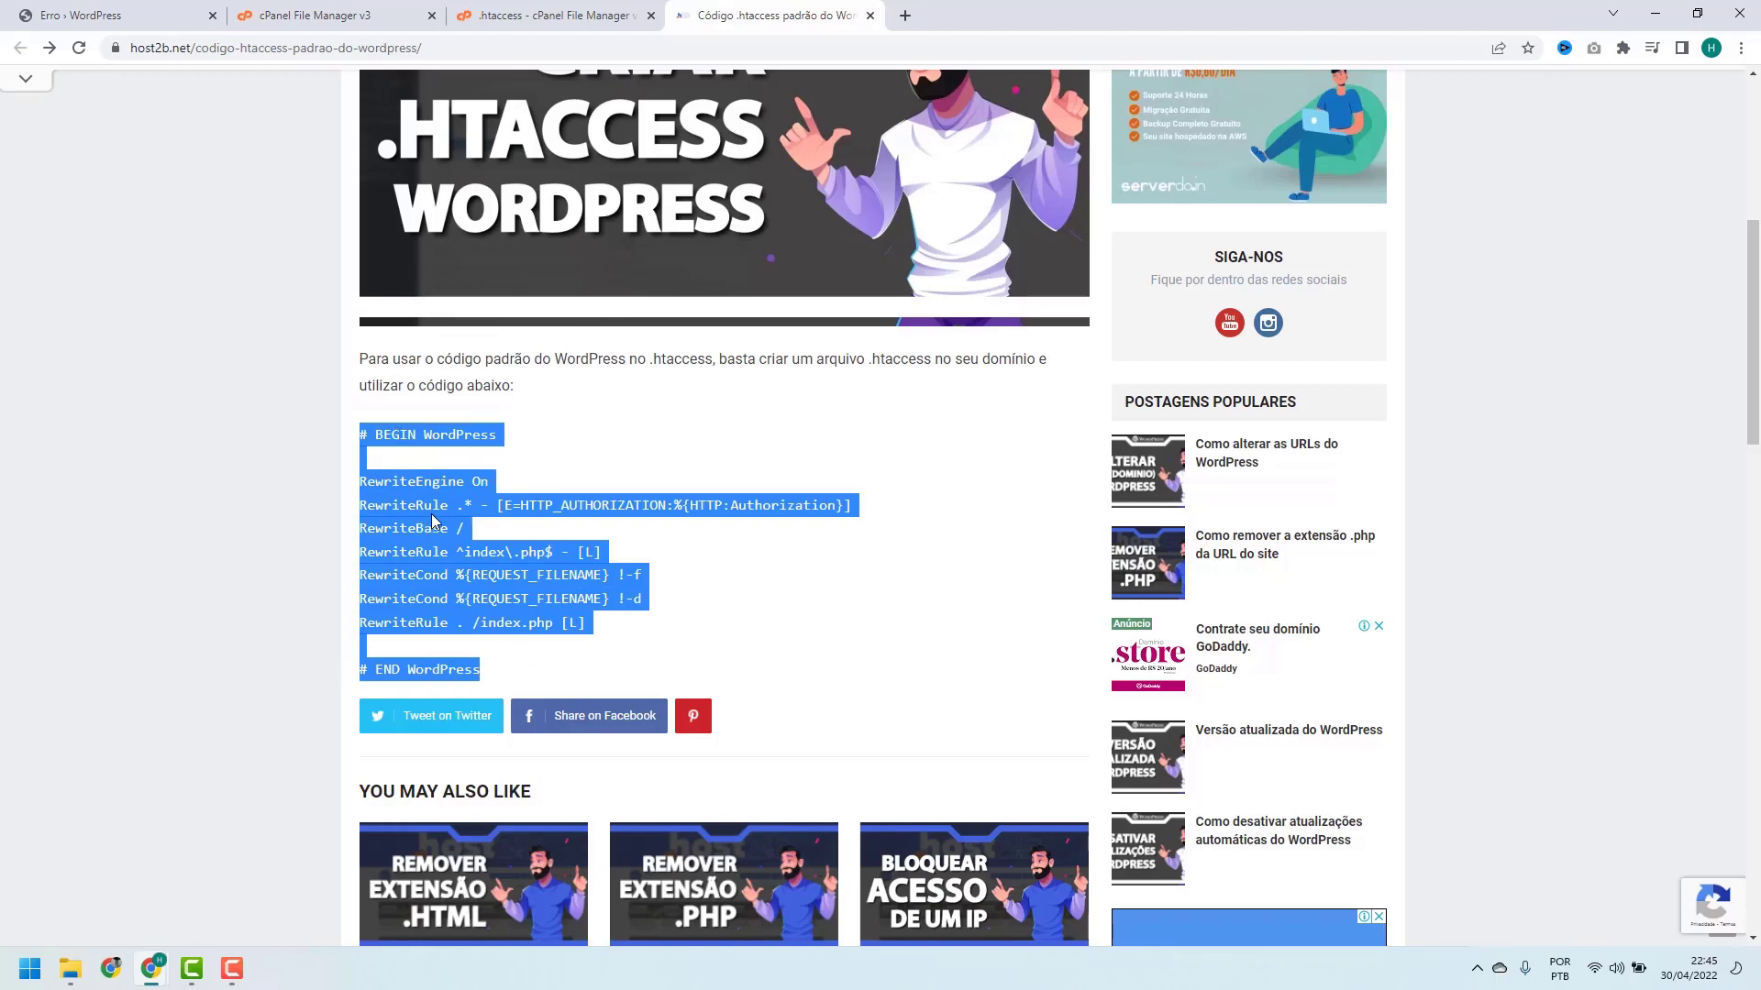
Paste the copied WordPress rewrite rules into the empty .htaccess file and check the code through # END WordPress.
{"action": "left_click", "coordinate": [512, 26]}
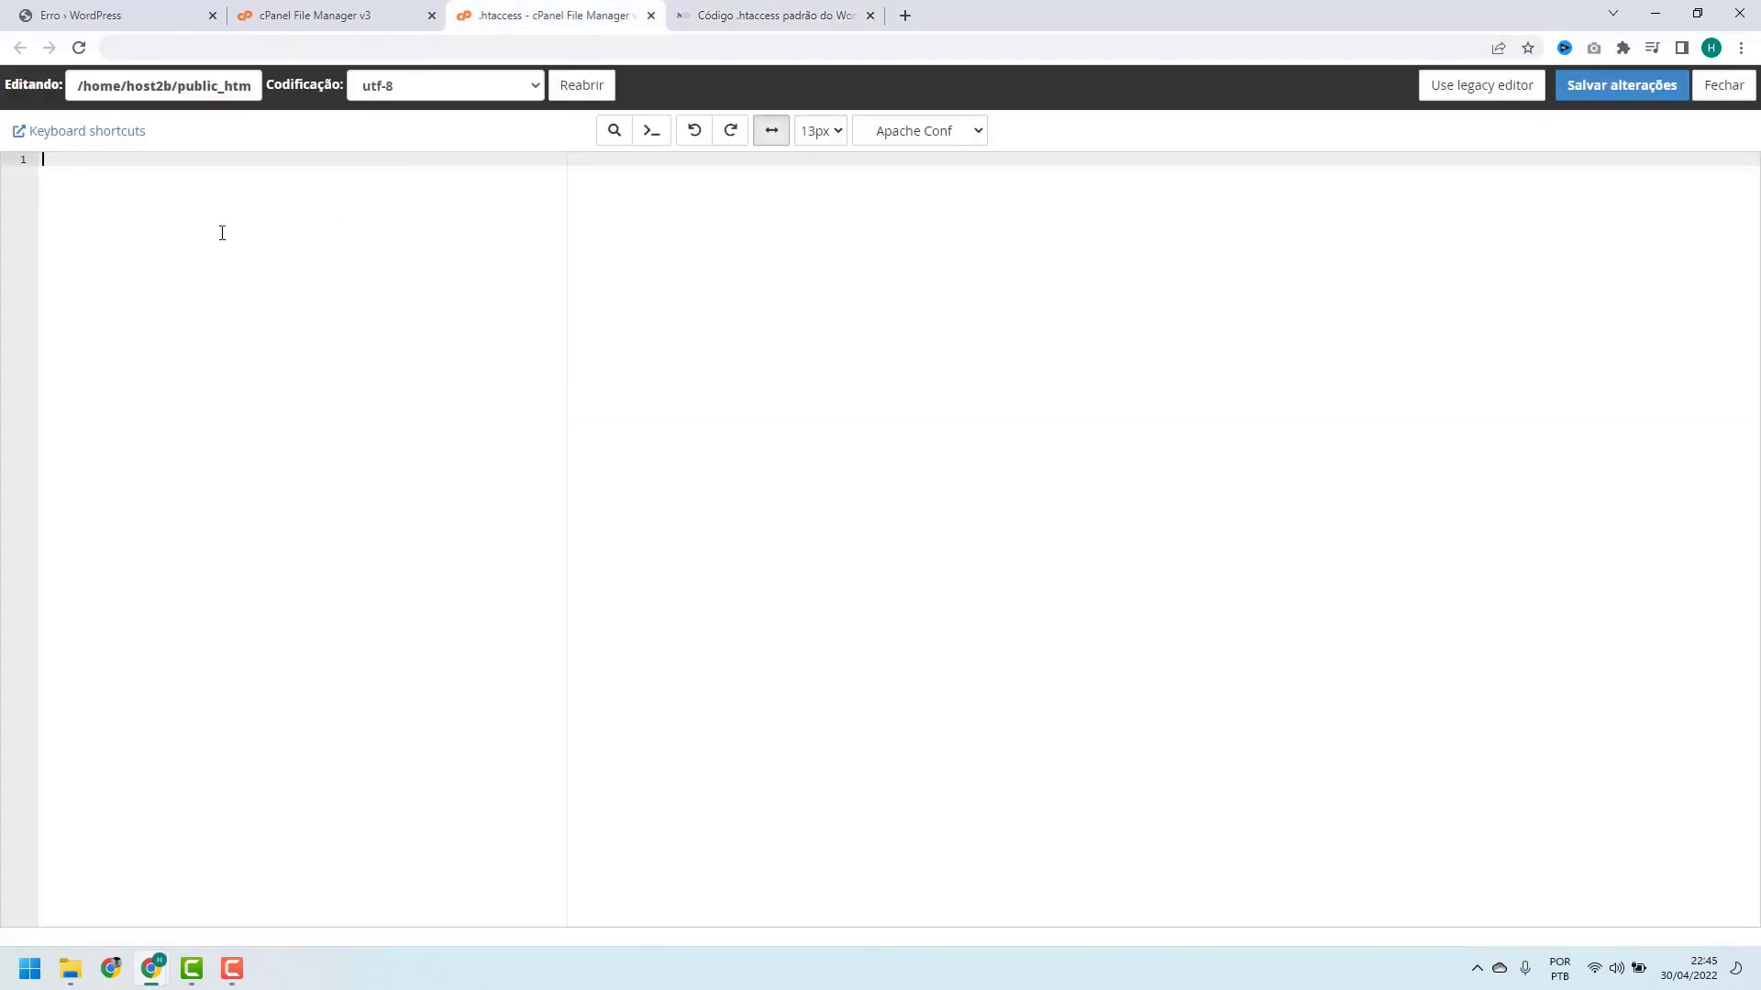
{"action": "key", "text": "ctrl+v"}
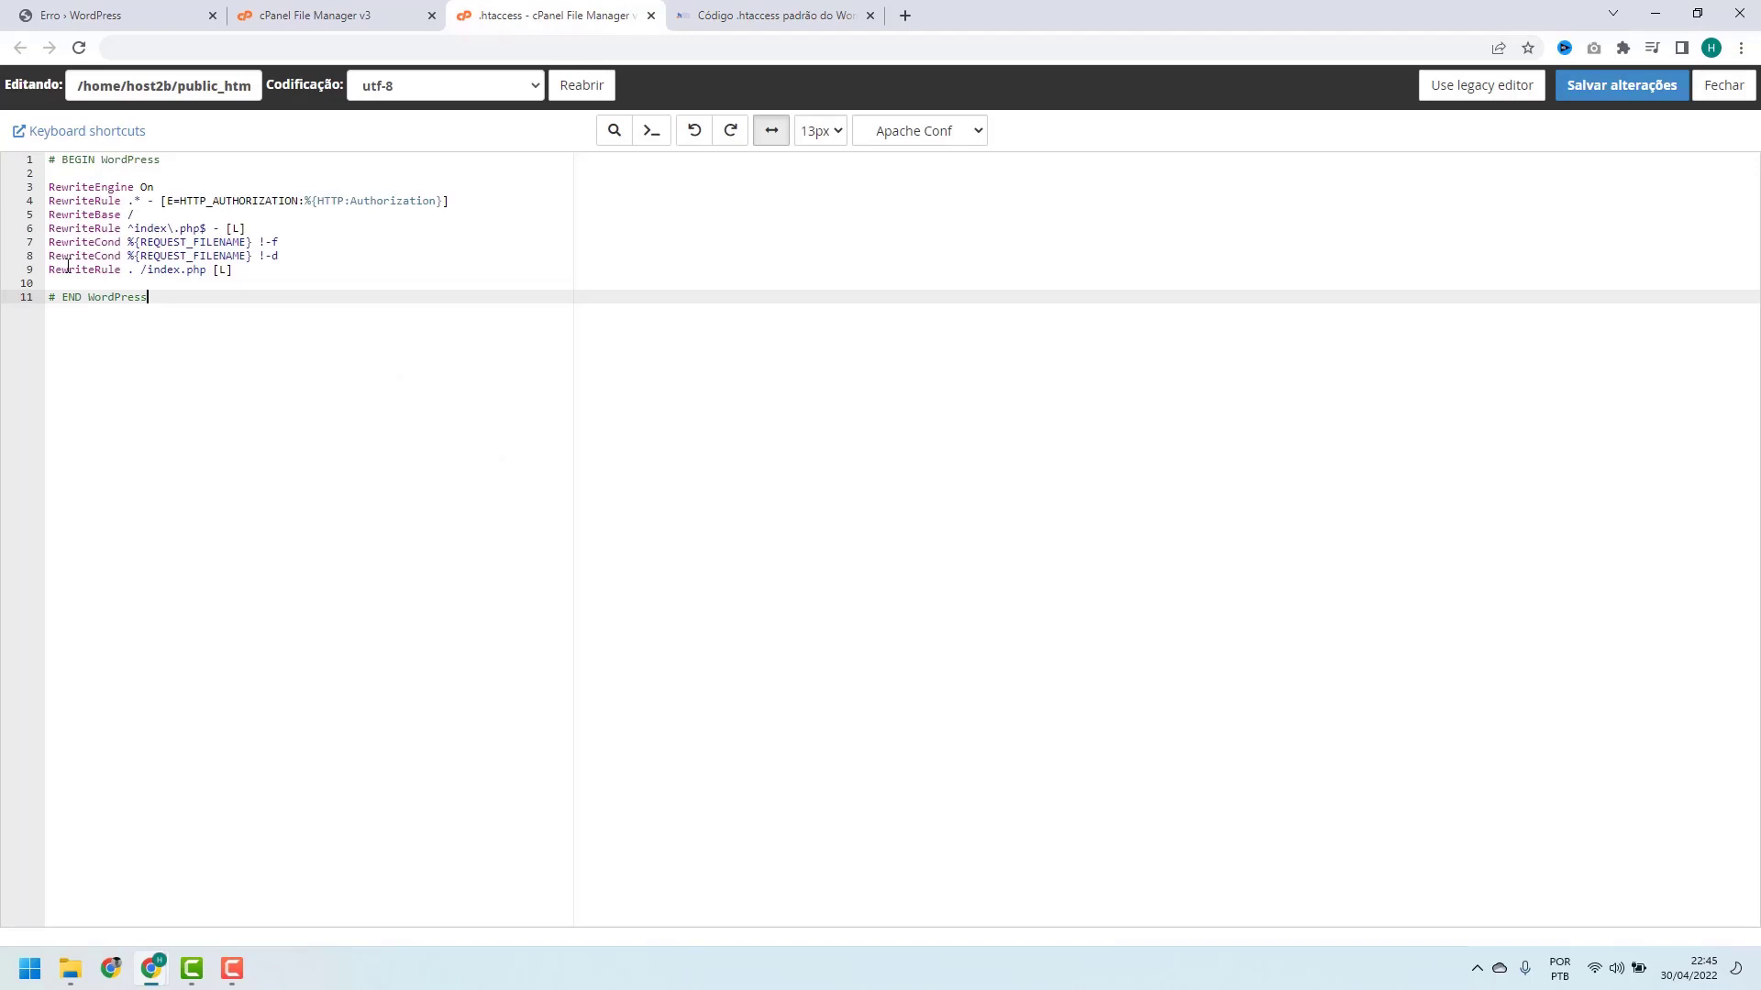
{"action": "left_click_drag", "start_coordinate": [149, 297], "coordinate": [37, 158]}
{"action": "left_click", "coordinate": [136, 298]}
{"action": "left_click", "coordinate": [160, 298]}
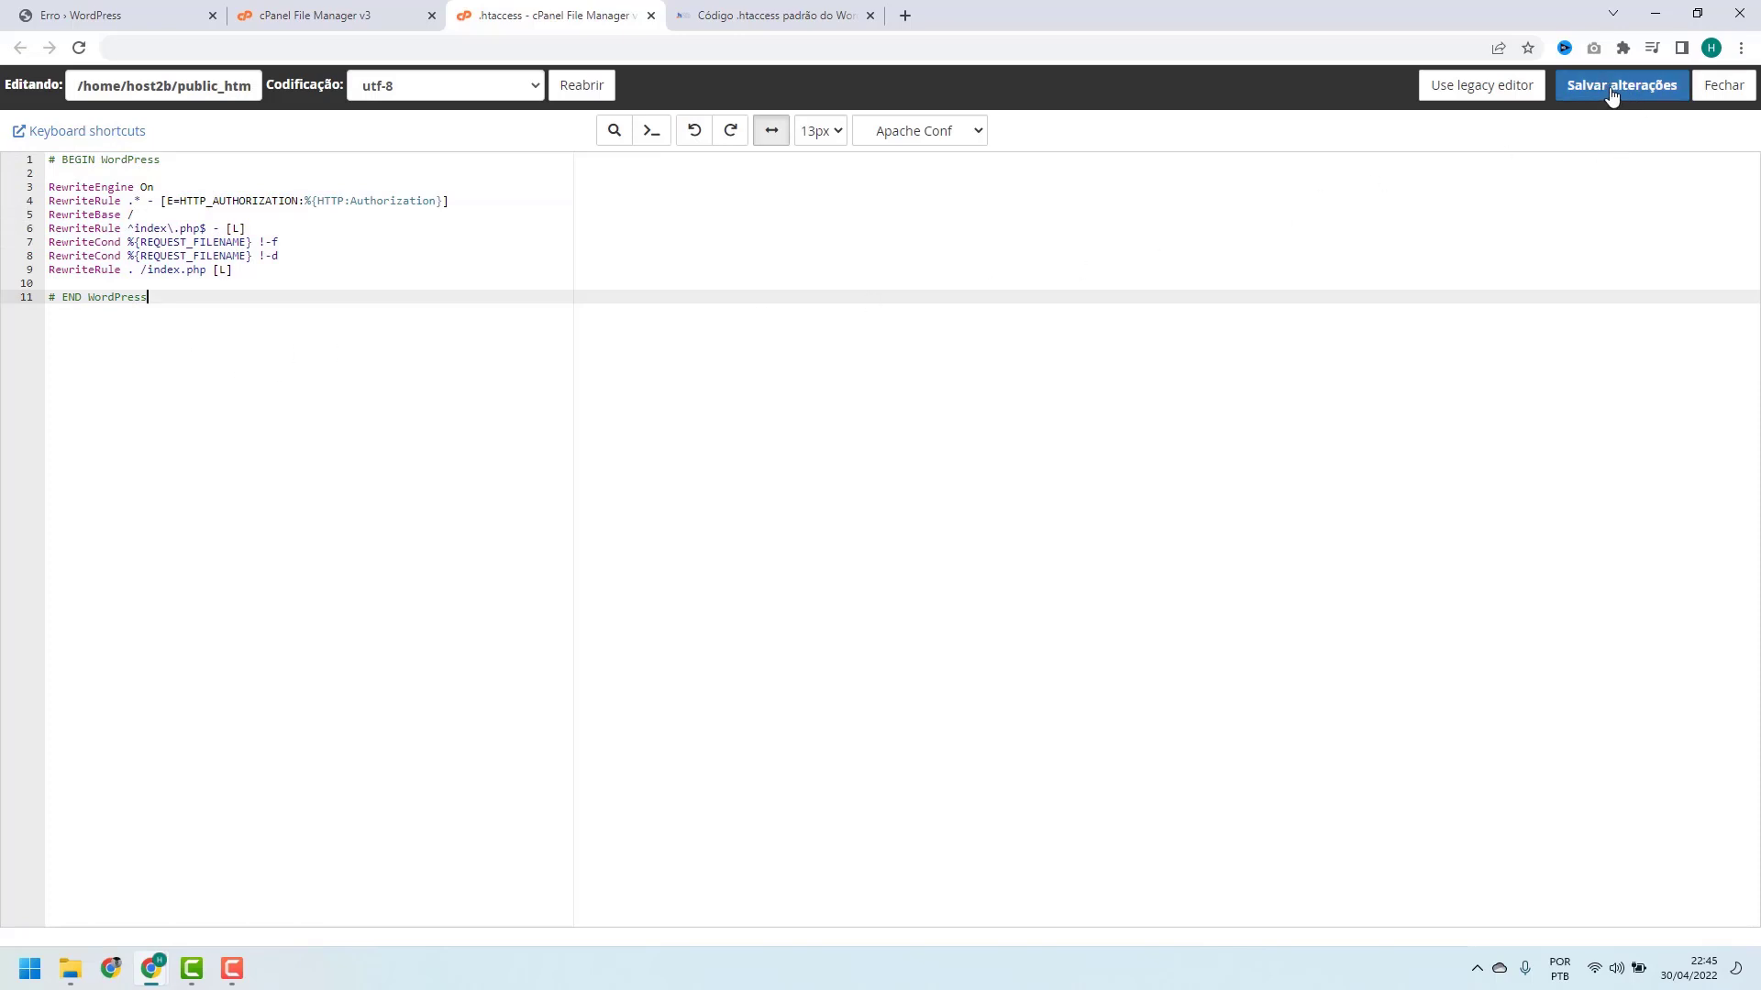
Reload the host2b.online site to check it with the new .htaccess file.
{"action": "left_click", "coordinate": [123, 22]}
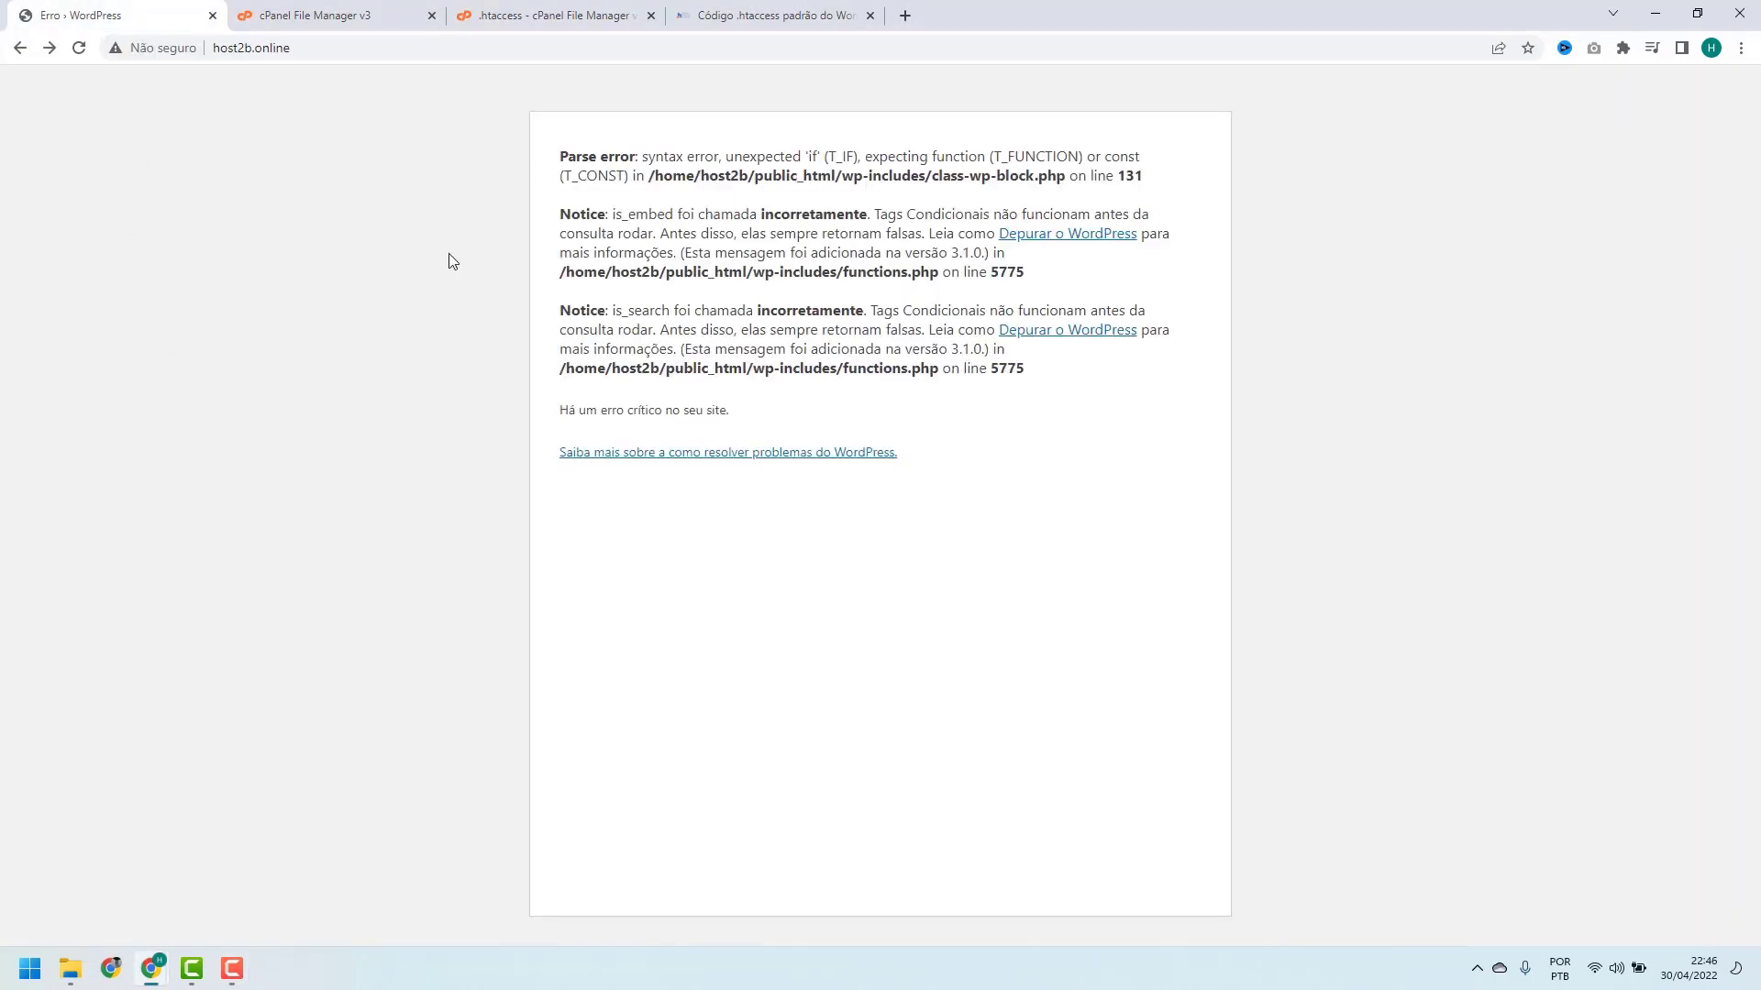
{"action": "left_click", "coordinate": [87, 51]}
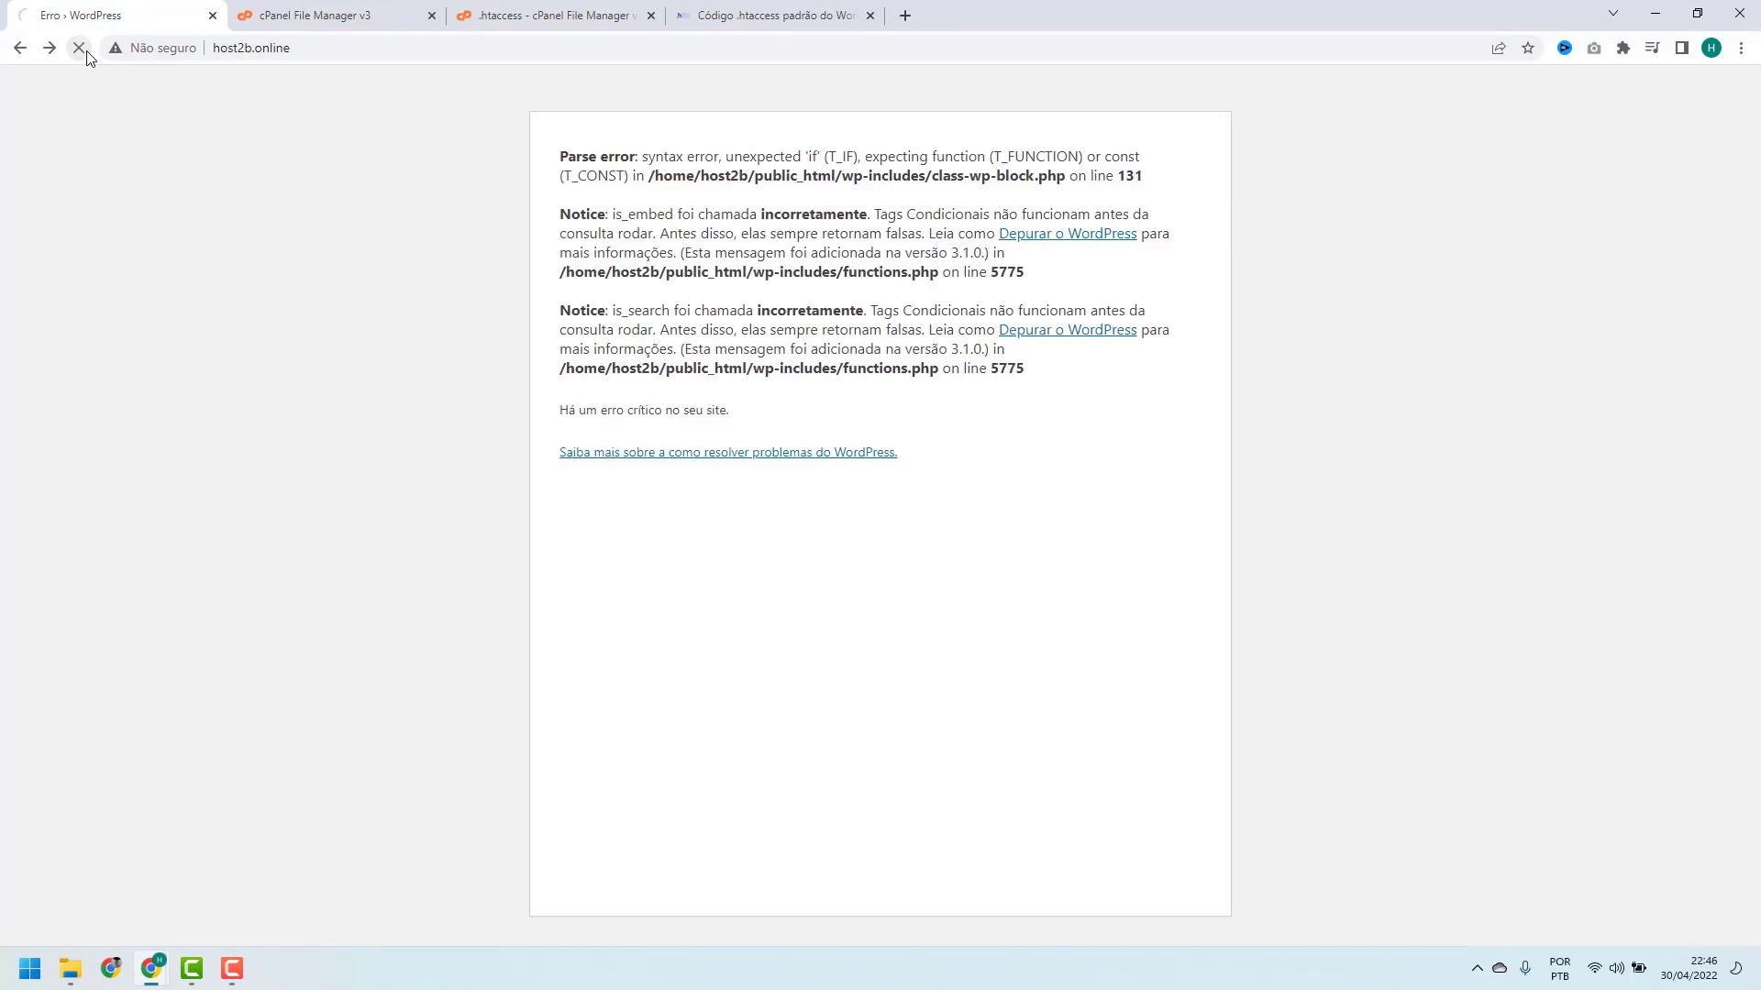